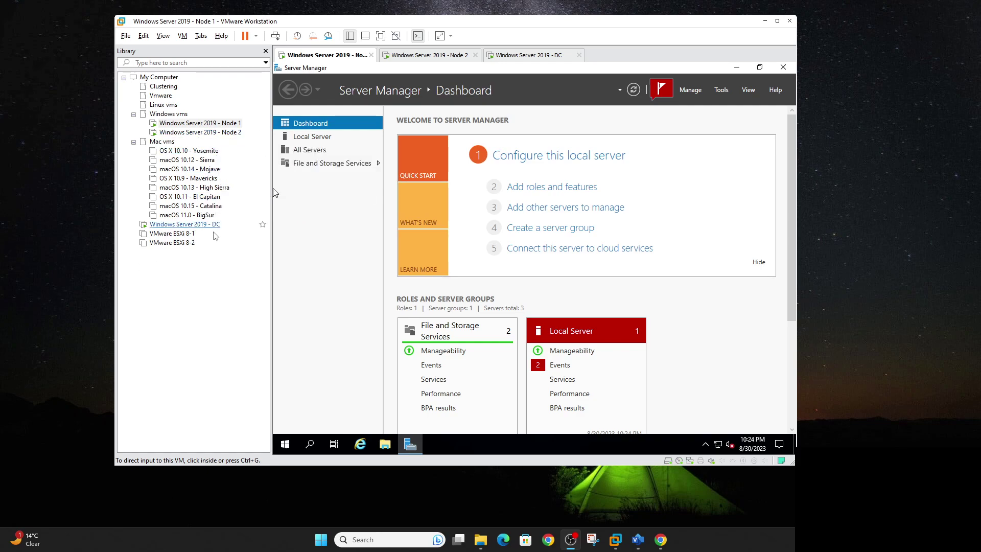
Switch to the Windows Server 2019 - DC virtual machine and refresh the compuguy.info forward lookup zone
left_click(204, 229)
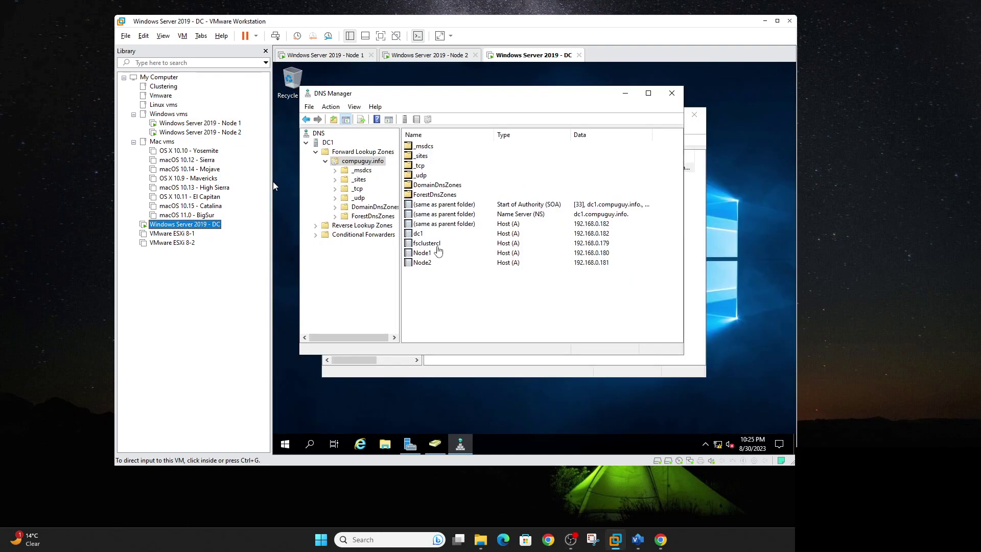
right_click(379, 166)
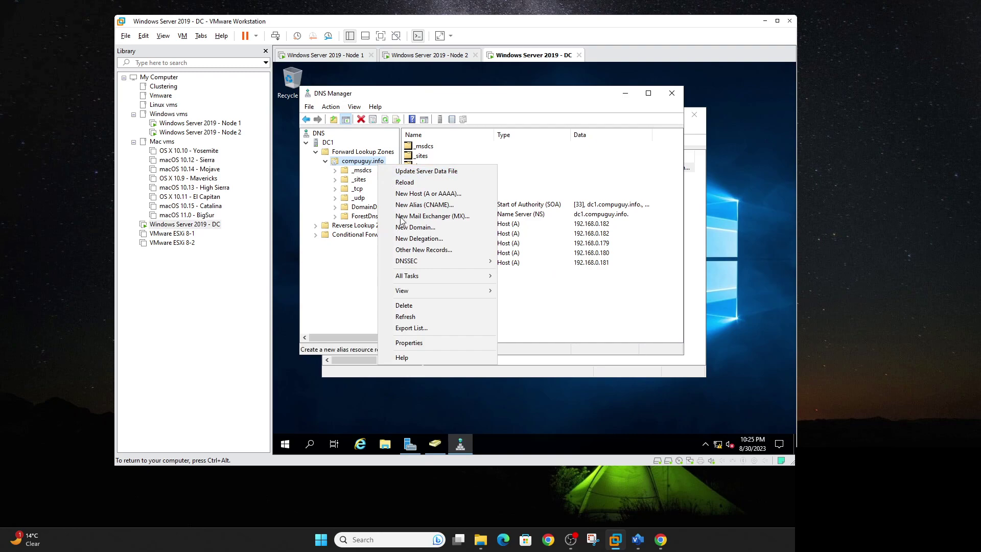
left_click(418, 319)
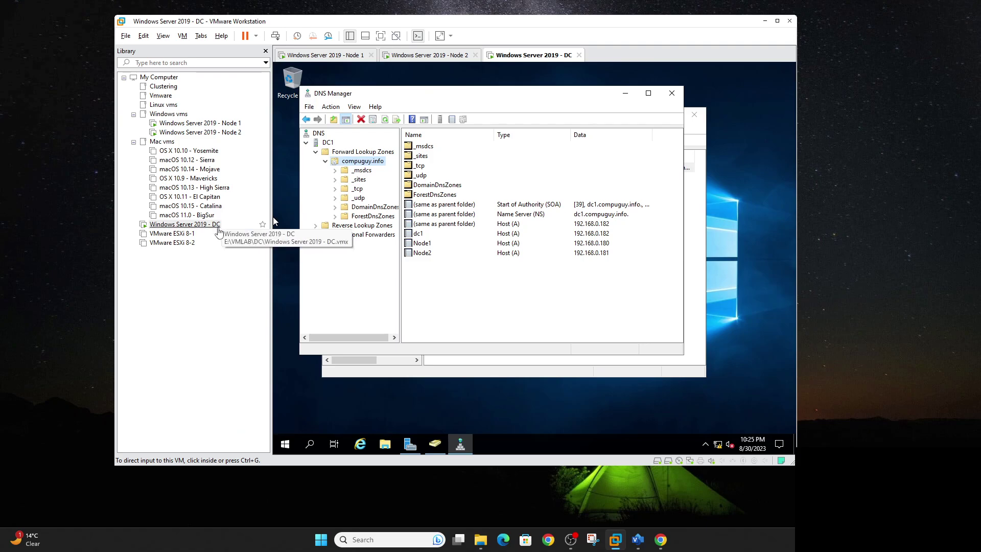
Switch to the Visio drawing and erase all the black and red ink strokes around the hosts and storage disks
left_click(638, 539)
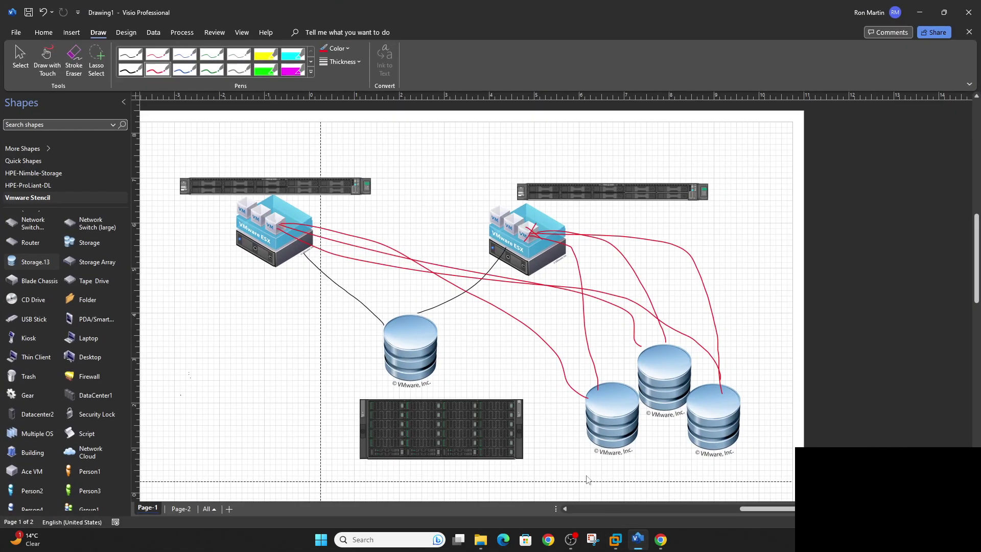
left_click(74, 59)
left_click(328, 241)
left_click(338, 235)
left_click(338, 257)
left_click(333, 280)
left_click(474, 291)
left_click(575, 262)
left_click(606, 242)
left_click(606, 237)
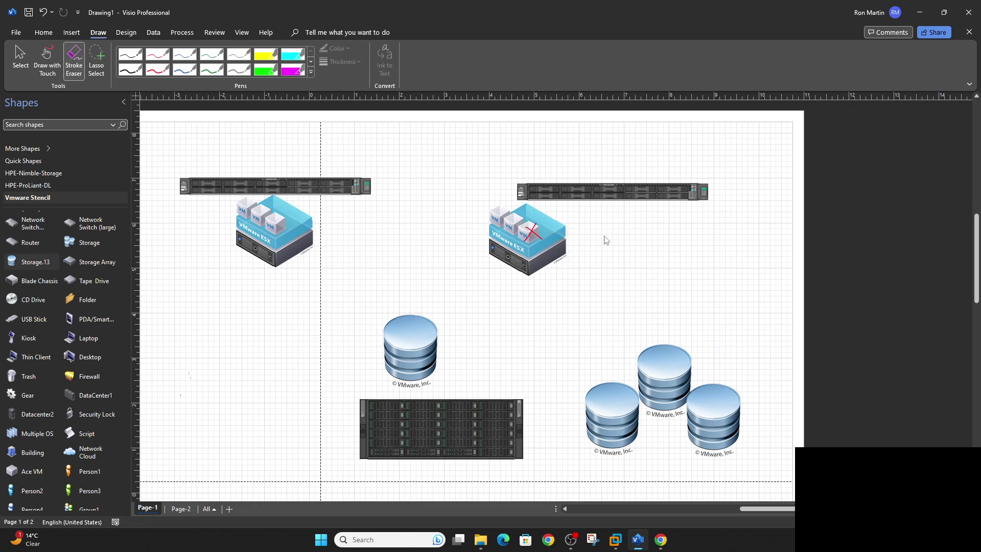
left_click(532, 233)
left_click(532, 234)
Draw black ink lines connecting each of the two VMware ESX hosts to the single datastore between them
left_click(131, 57)
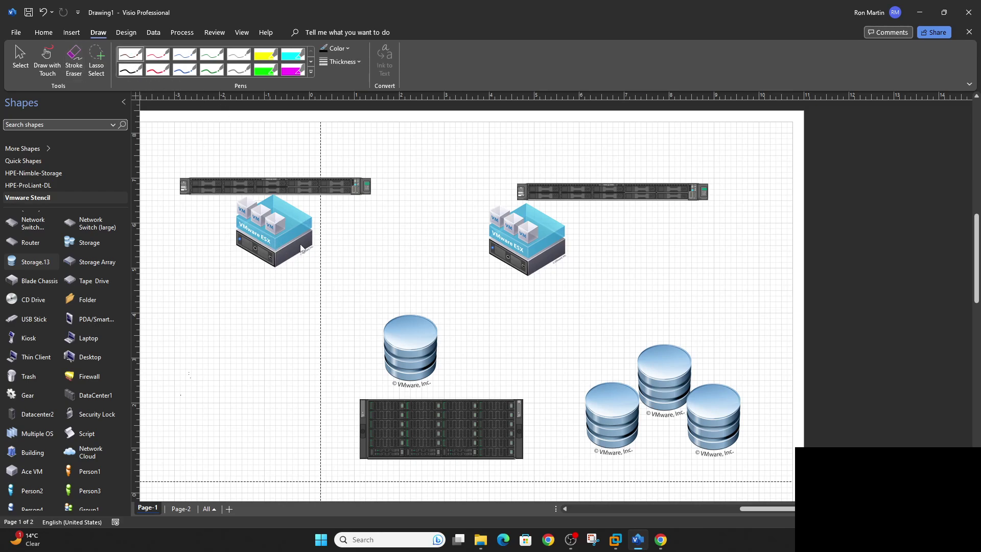
left_click_drag(299, 250, 383, 327)
left_click_drag(496, 257, 424, 321)
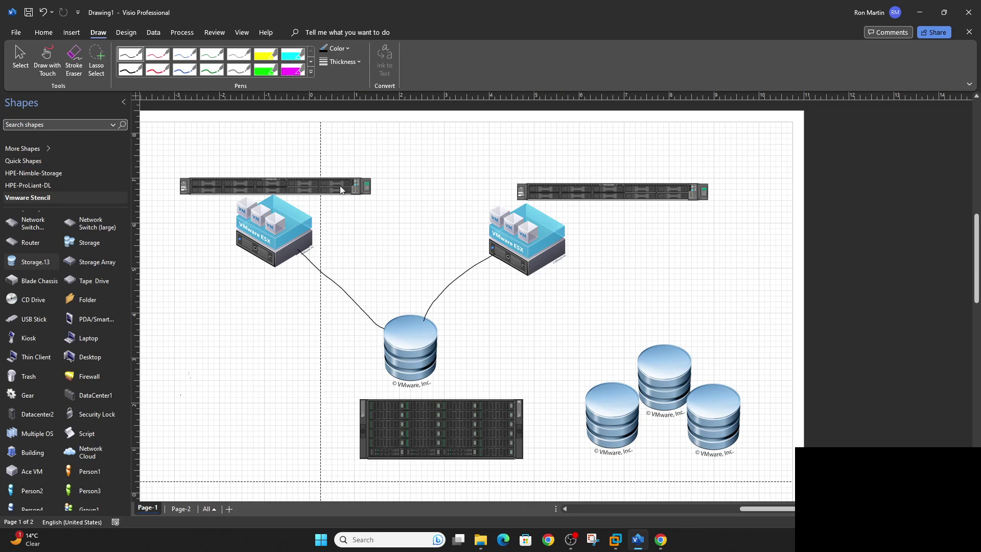
Draw a red X over the first ESX host and a red arrow from its VMs to the second server
left_click(160, 72)
left_click_drag(332, 152, 231, 274)
left_click_drag(243, 149, 291, 283)
mouse_move(260, 214)
left_mouse_down()
mouse_move(289, 170)
mouse_move(446, 149)
mouse_move(517, 183)
mouse_move(502, 184)
mouse_move(519, 182)
left_mouse_up()
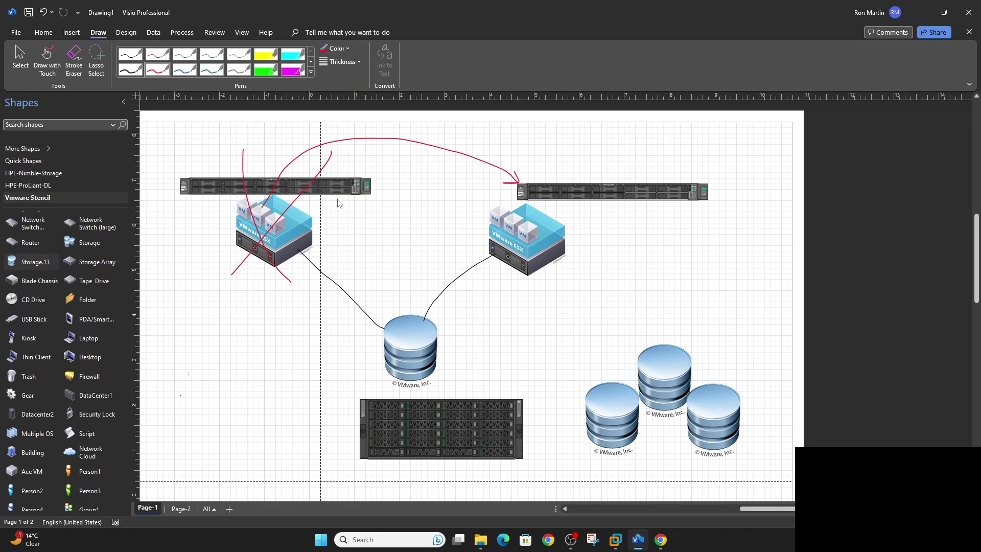
Erase the red failover arrow and the red X from the first ESX host
left_click(74, 60)
left_click(283, 169)
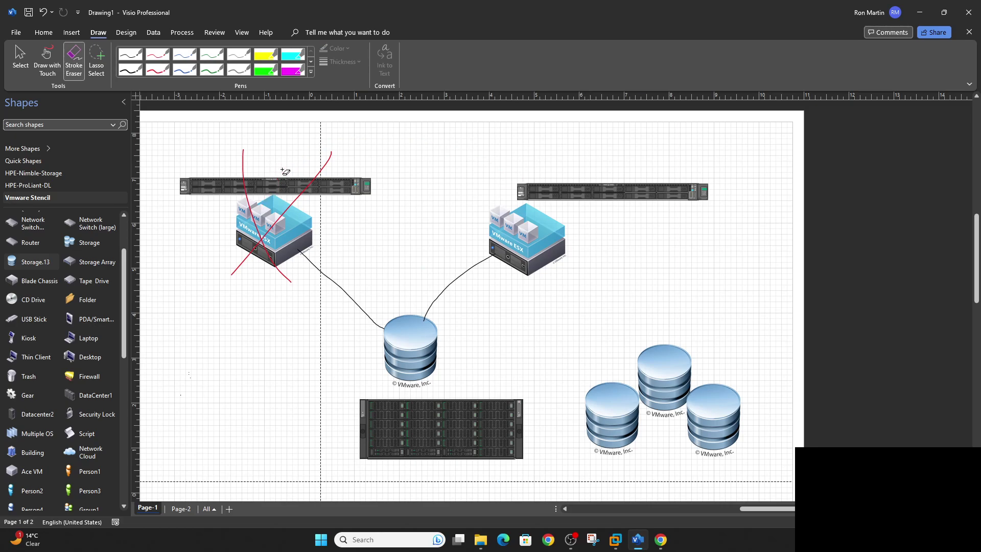
left_click(300, 192)
left_click(248, 196)
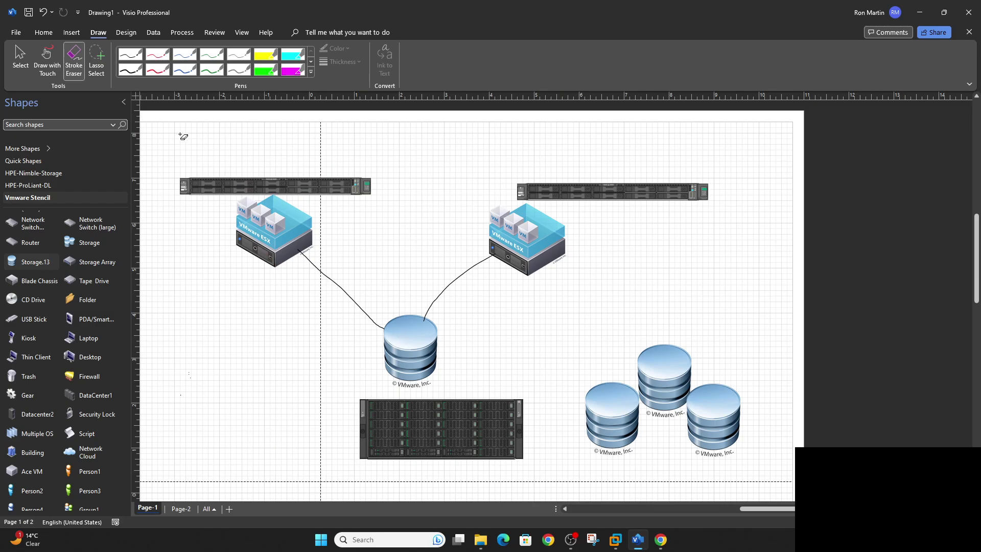
Label the shared datastore "DS" in black ink and draw an arrow to it from the storage array below
left_click(139, 66)
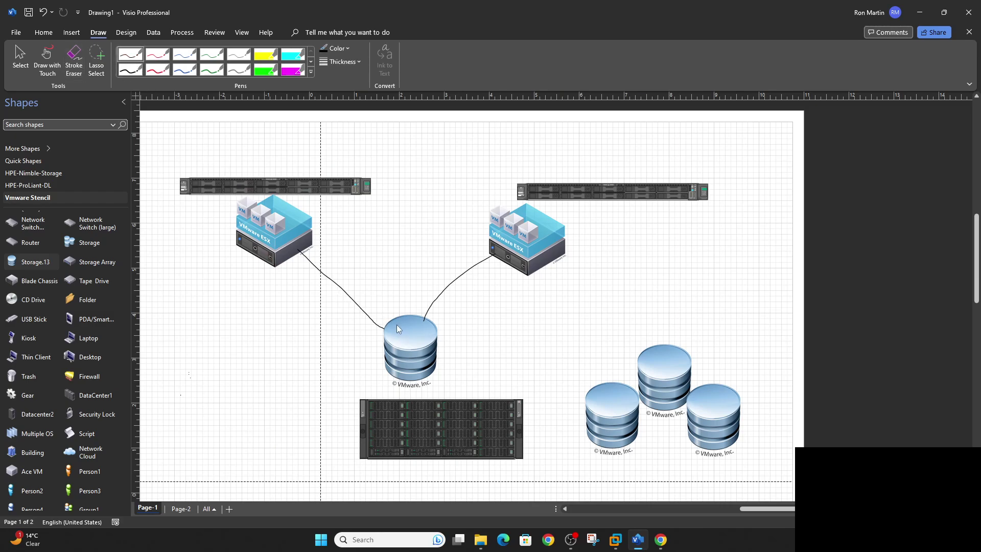
left_click_drag(397, 325, 404, 334)
left_click_drag(414, 400, 414, 384)
Draw red ink lines from a VM on the second ESX host to each of the three grouped storage disks
left_click(160, 55)
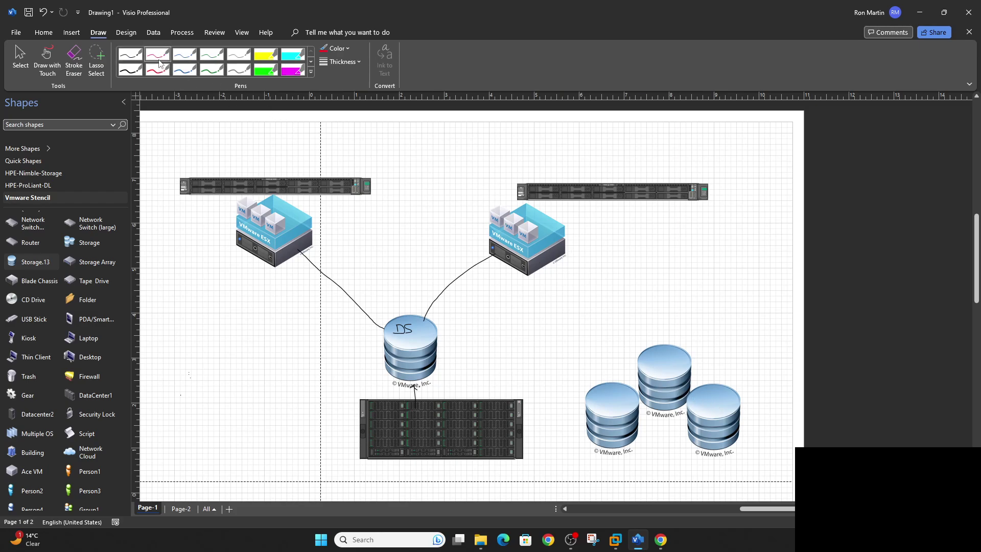
left_click_drag(530, 235, 592, 388)
mouse_move(531, 235)
left_mouse_down()
mouse_move(613, 335)
mouse_move(648, 352)
left_mouse_up()
left_click_drag(535, 238, 717, 386)
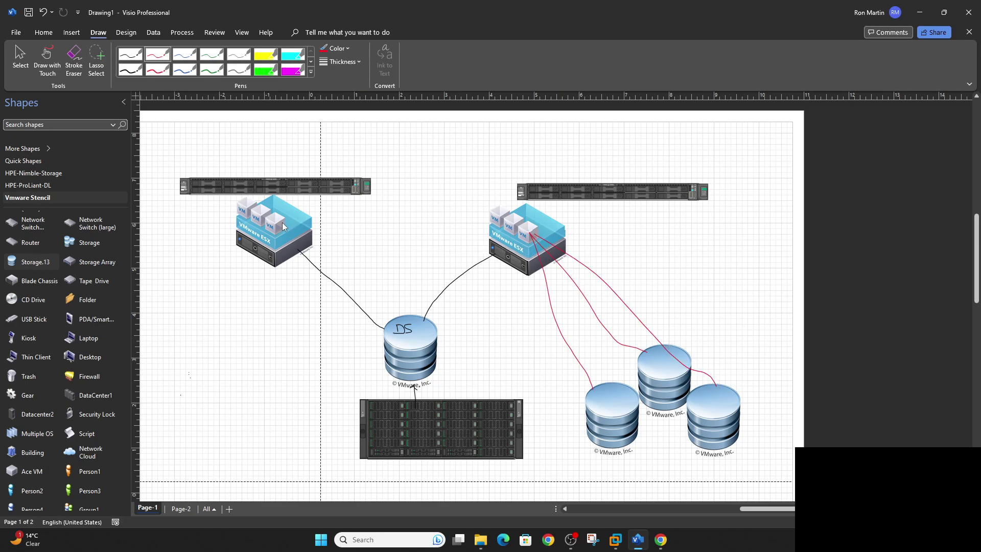
mouse_move(283, 223)
left_mouse_down()
mouse_move(506, 225)
mouse_move(525, 233)
mouse_move(524, 307)
mouse_move(451, 231)
mouse_move(464, 221)
left_mouse_up()
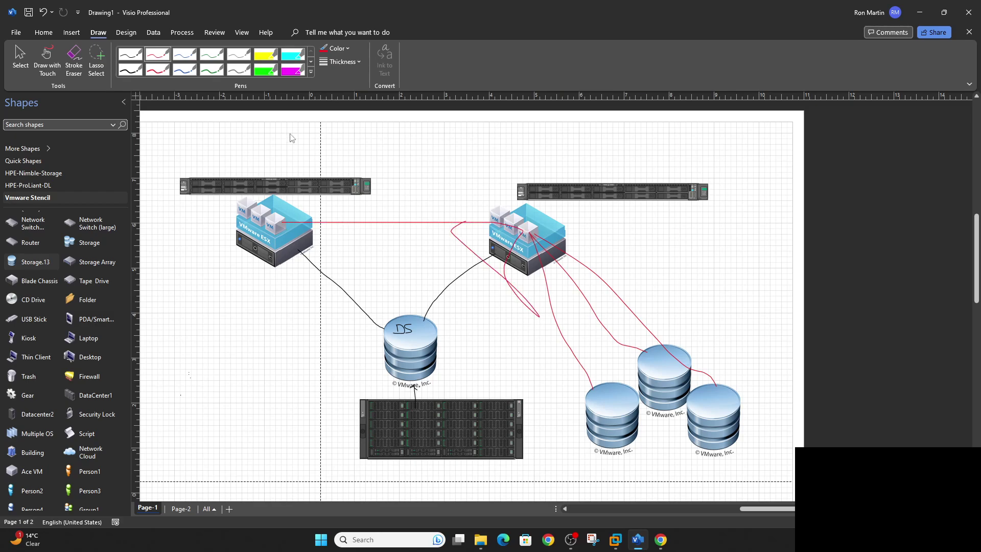
left_click(74, 60)
left_click(452, 236)
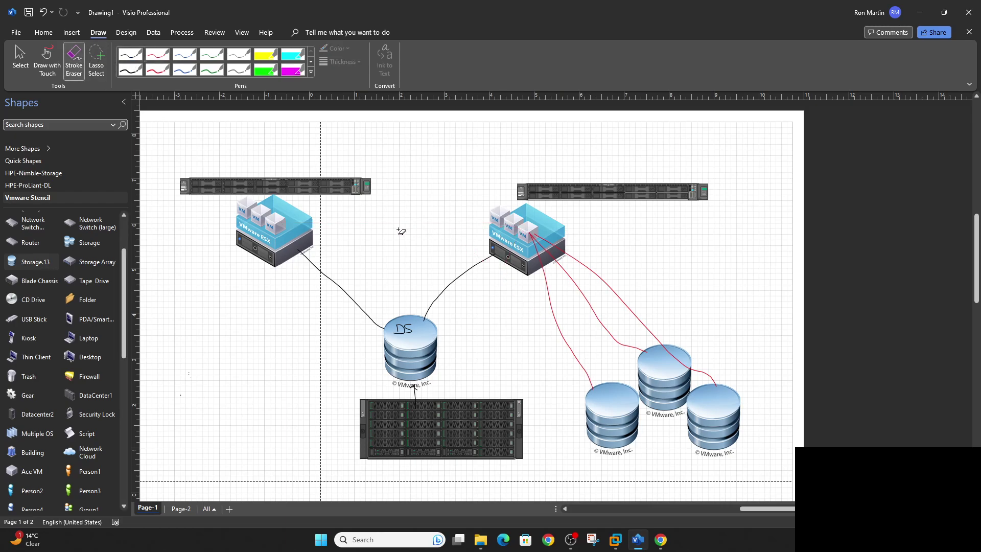
Draw blue ink lines from a VM on the first ESX host to each of the three grouped storage disks
left_click(129, 53)
left_click(176, 59)
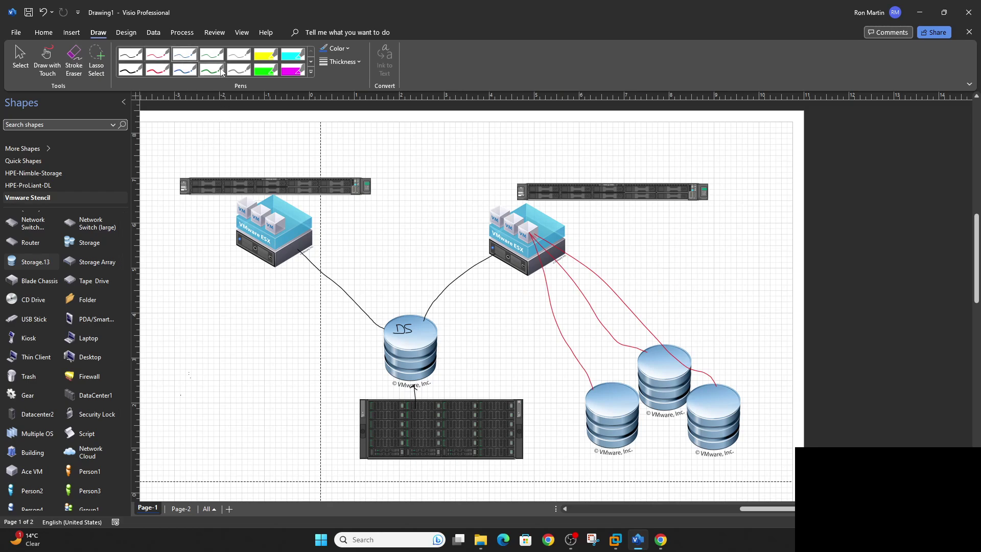
mouse_move(280, 226)
left_mouse_down()
mouse_move(400, 262)
mouse_move(562, 364)
mouse_move(588, 399)
left_mouse_up()
mouse_move(283, 221)
left_mouse_down()
mouse_move(567, 306)
mouse_move(658, 366)
left_mouse_up()
mouse_move(279, 223)
left_mouse_down()
mouse_move(373, 226)
mouse_move(610, 305)
mouse_move(719, 395)
mouse_move(720, 407)
left_mouse_up()
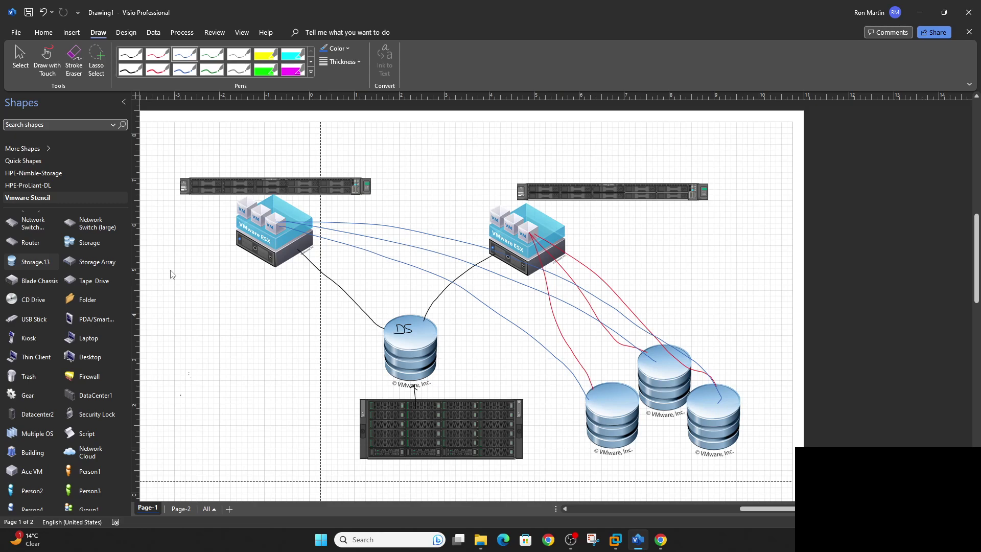
Return to VMware Workstation and check the disk file of the SCSI hard disk in the DC virtual machine's settings
left_click(920, 13)
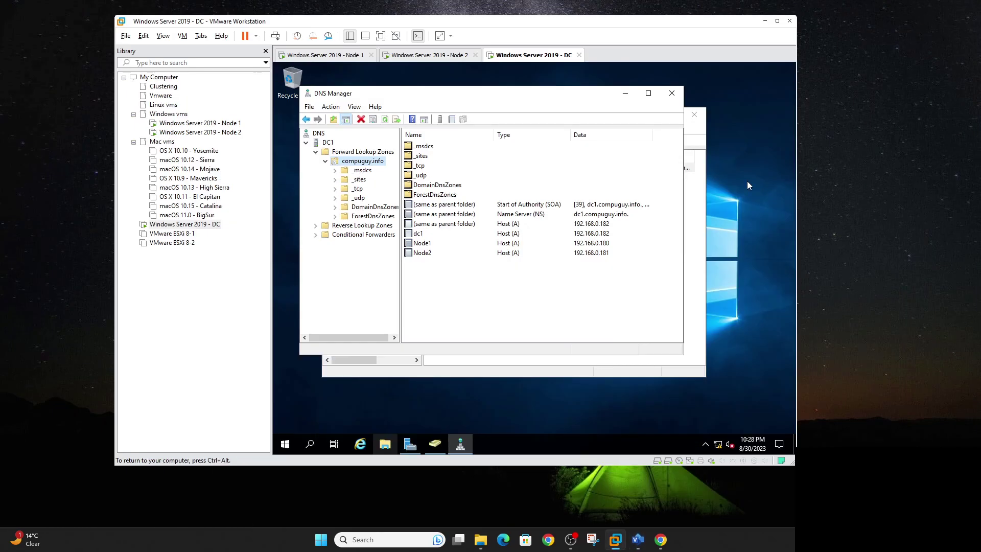
left_click(211, 225)
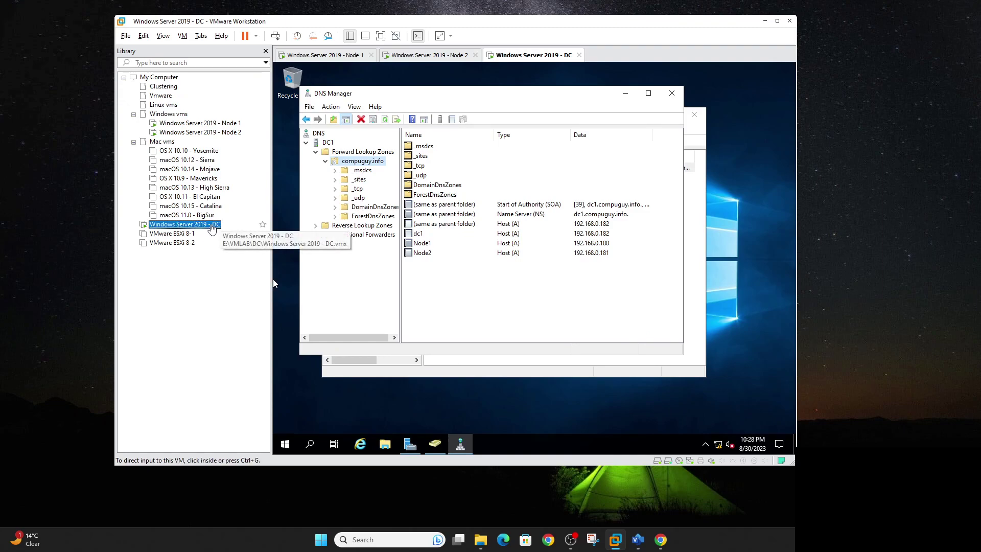
right_click(211, 226)
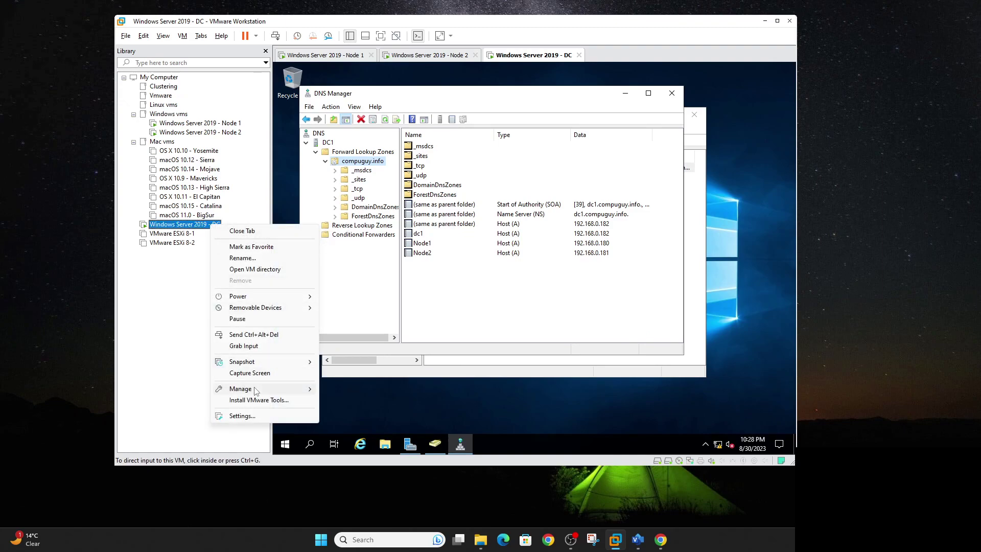
left_click(244, 417)
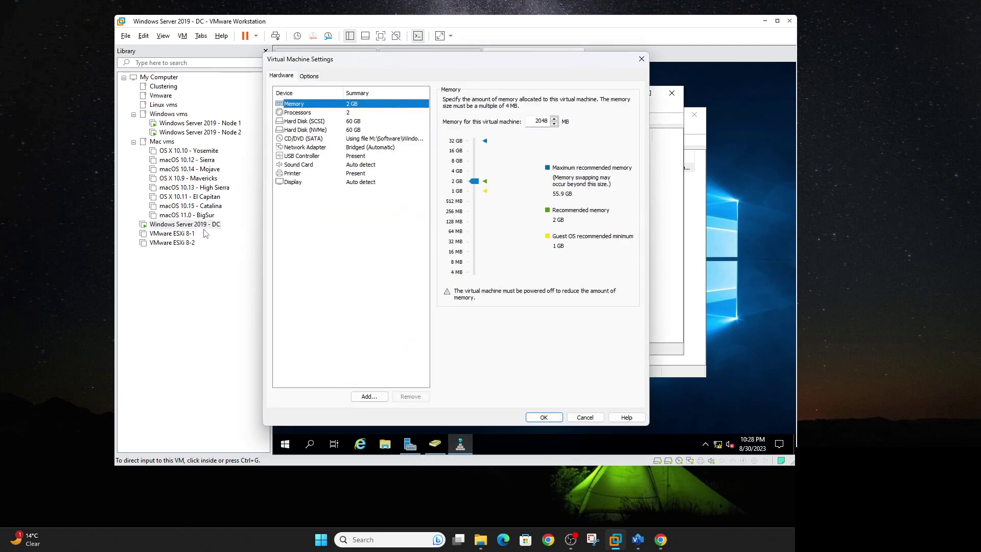
left_click(315, 122)
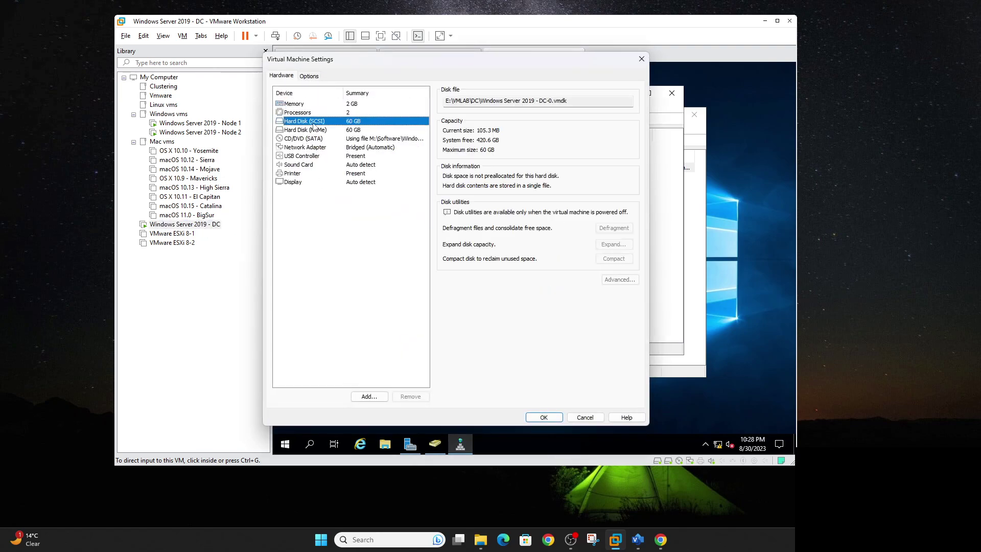
left_click_drag(568, 101, 448, 101)
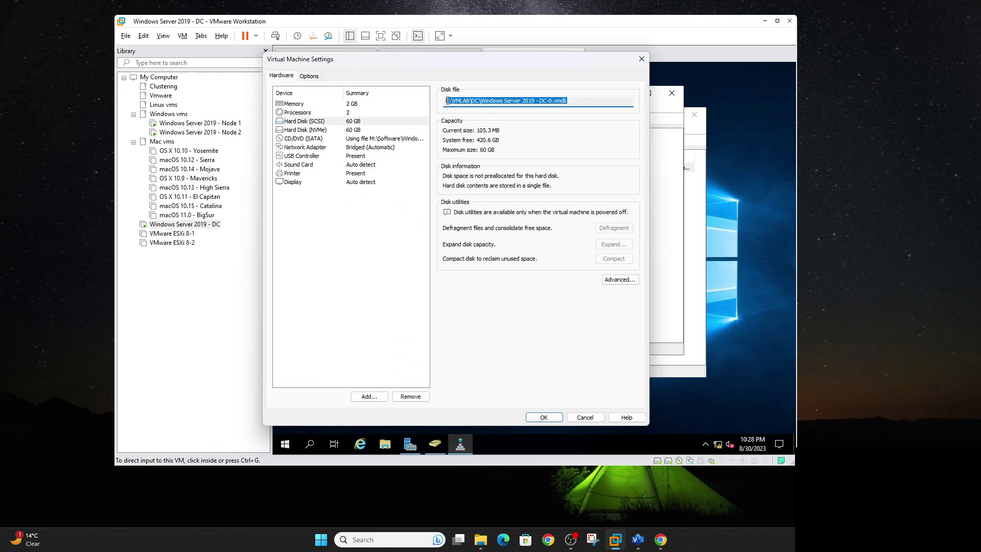
left_click(642, 59)
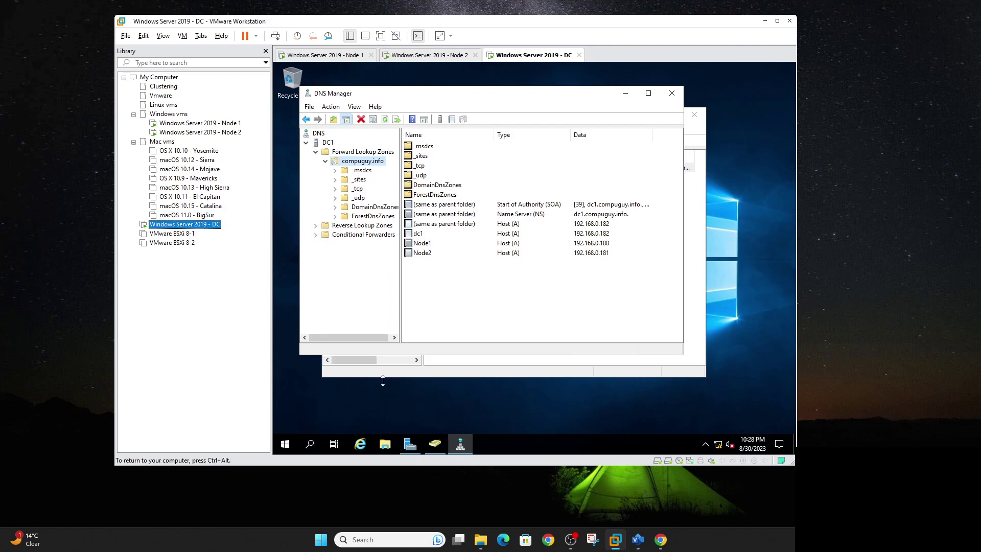
Open Disk Management on the DC server and examine the iSCSI (E:) volume on Disk 1
left_click(291, 446)
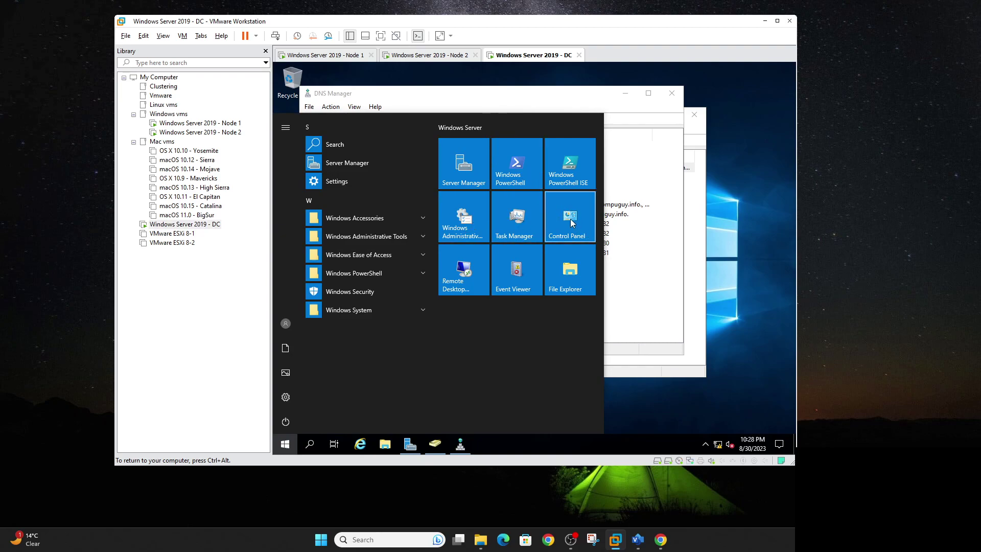
right_click(288, 445)
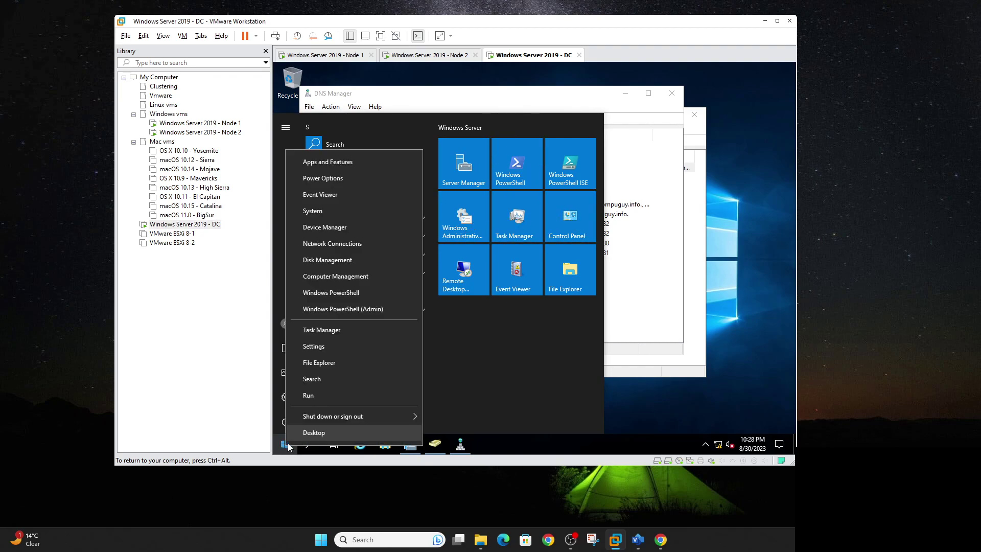
left_click(312, 262)
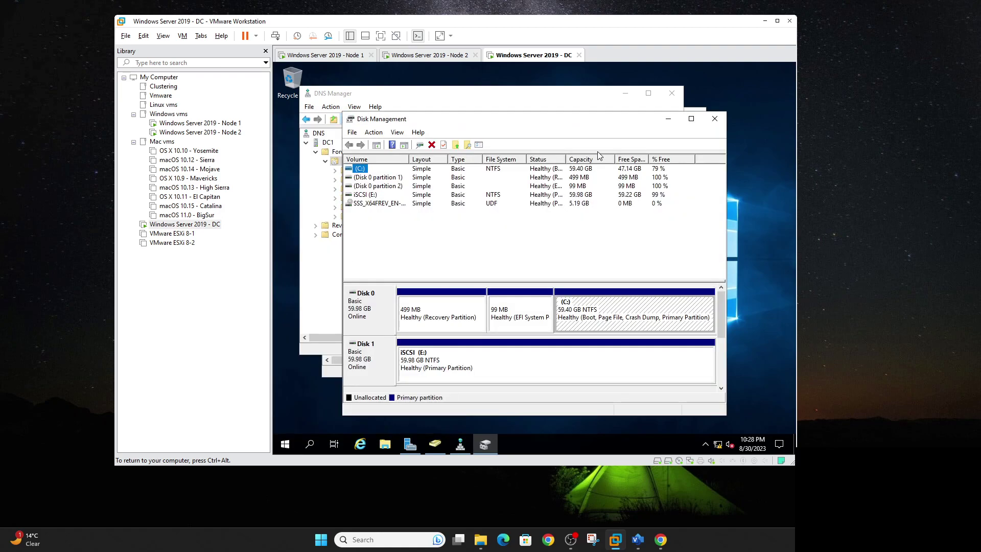
left_click(447, 377)
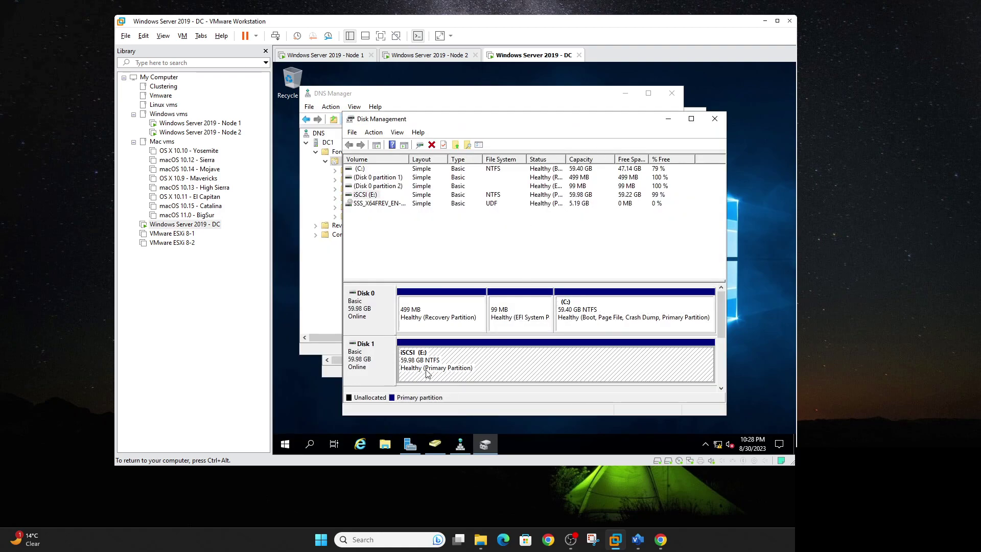
Close the Disk Management, DNS Manager, and Active Directory Users and Computers windows
left_click(713, 120)
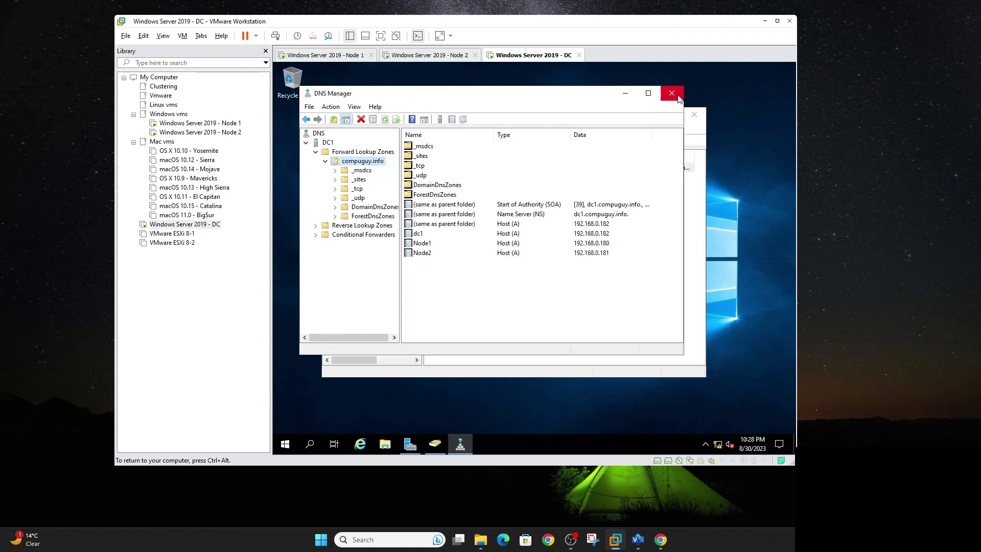
left_click(678, 98)
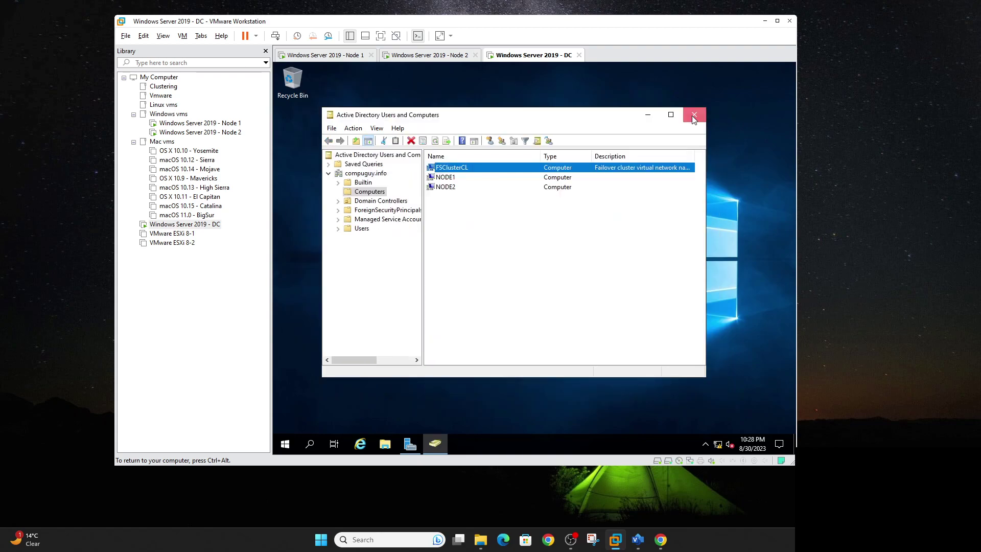
left_click(693, 116)
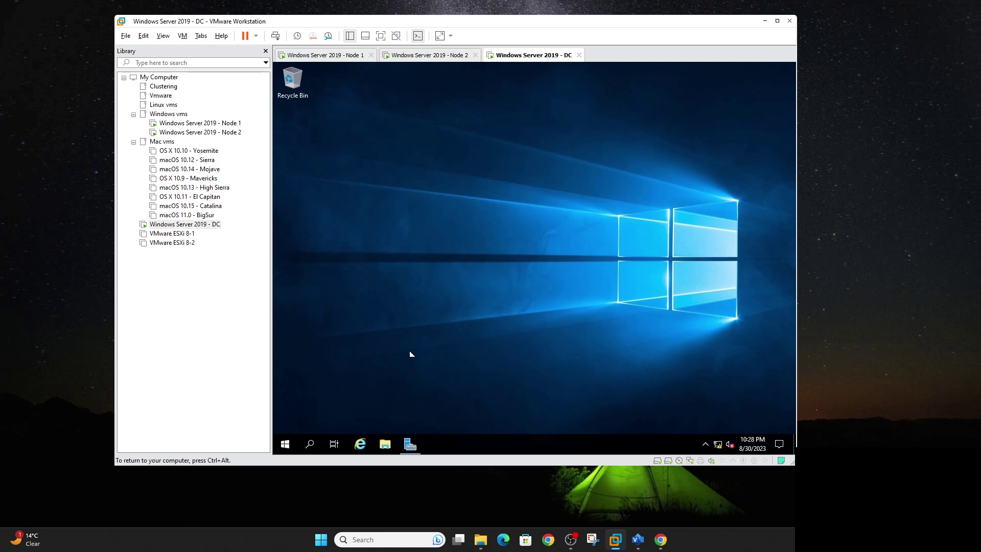
Open iSCSI Initiator from the Windows Administrative Tools on the DC server
left_click(285, 444)
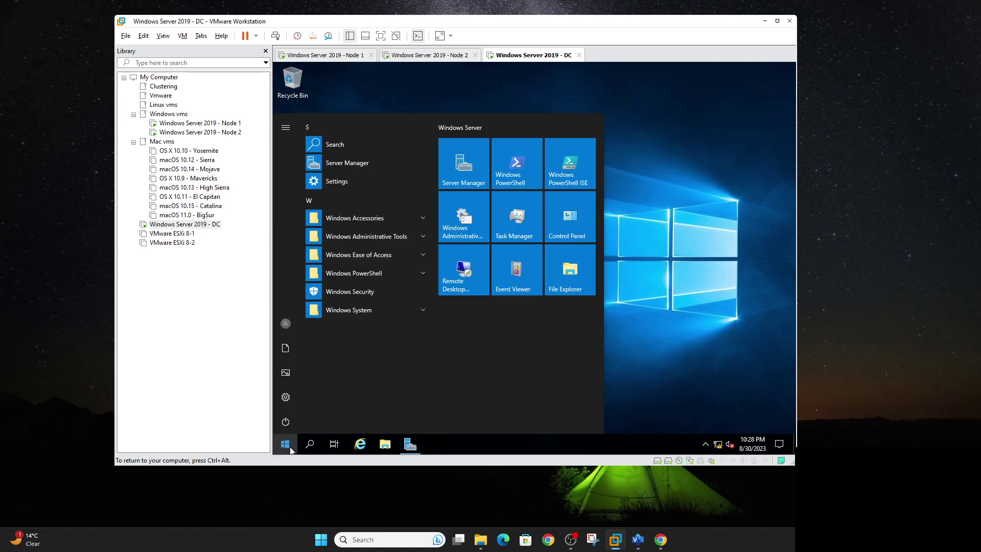
left_click(389, 239)
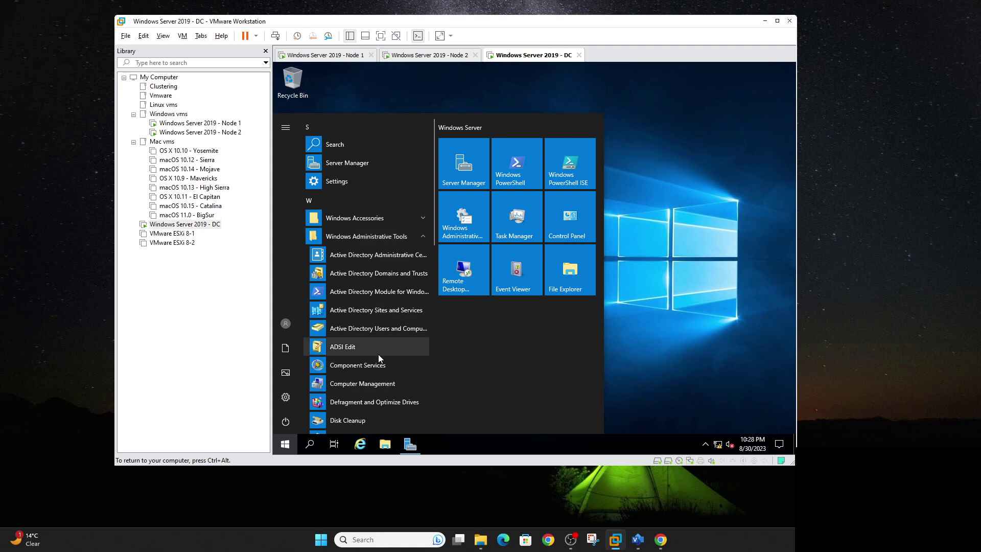
scroll(373, 368, "down", 1)
scroll(349, 406, "down", 1)
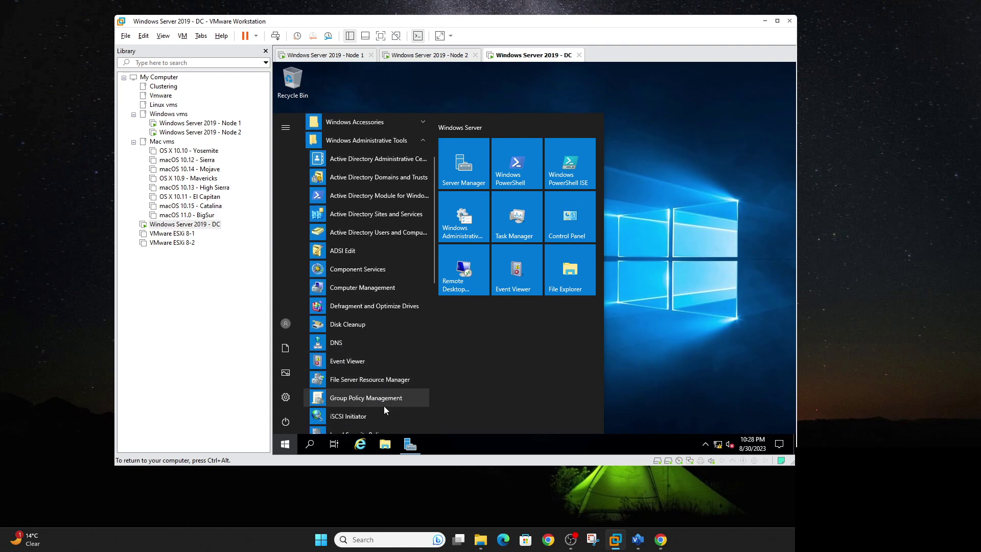
left_click(352, 416)
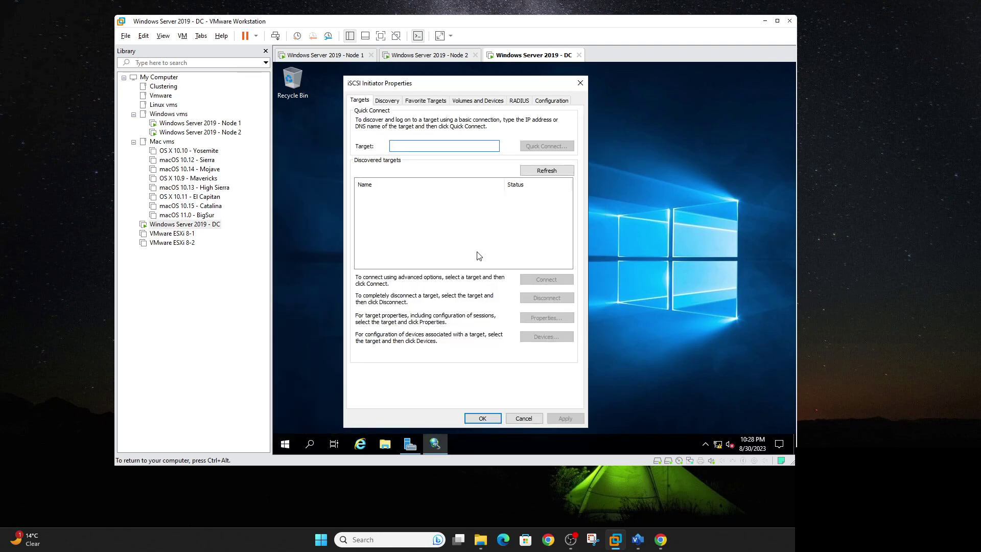
Review the discovery, volumes and devices, RADIUS, and configuration settings of the iSCSI Initiator, and close its properties
left_click(408, 102)
left_click(399, 104)
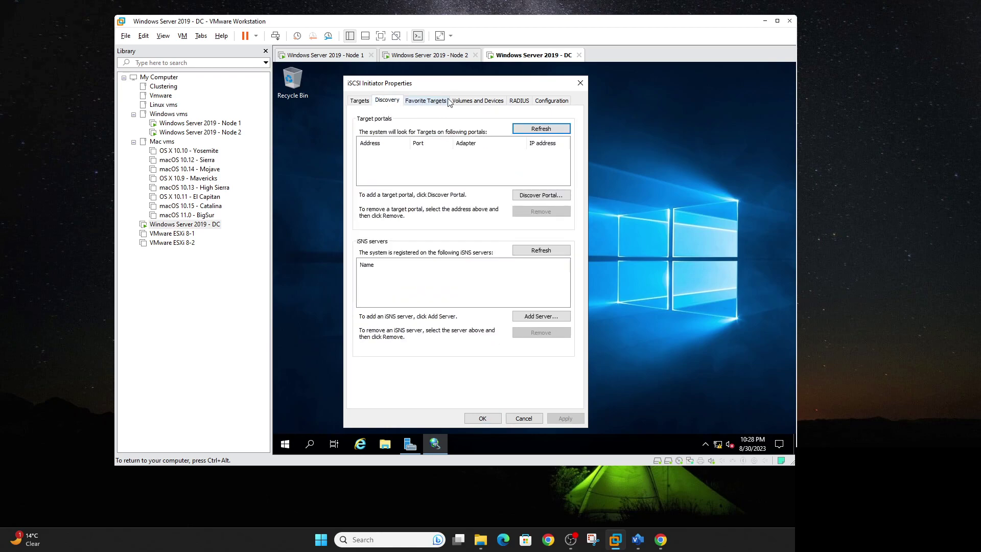
left_click(472, 104)
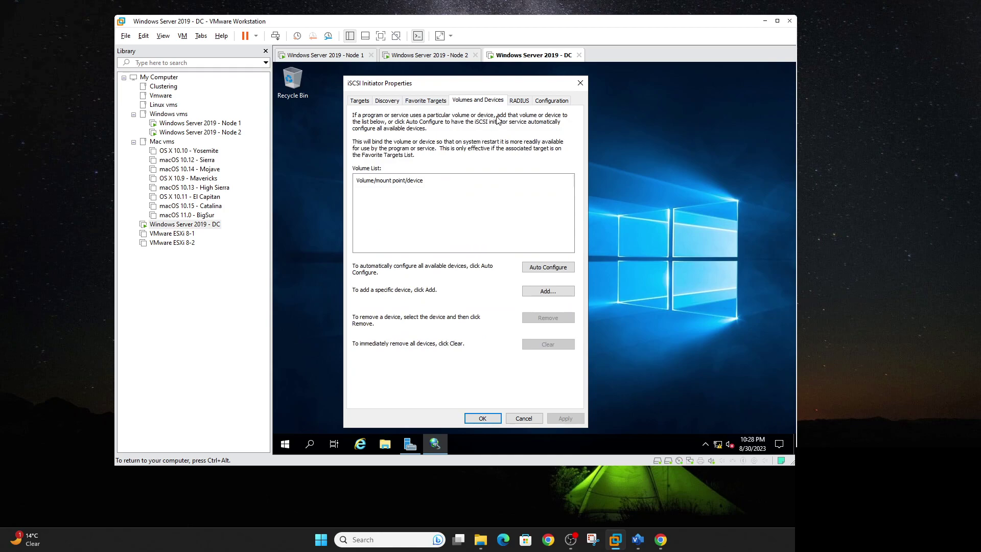
left_click(520, 104)
left_click(551, 103)
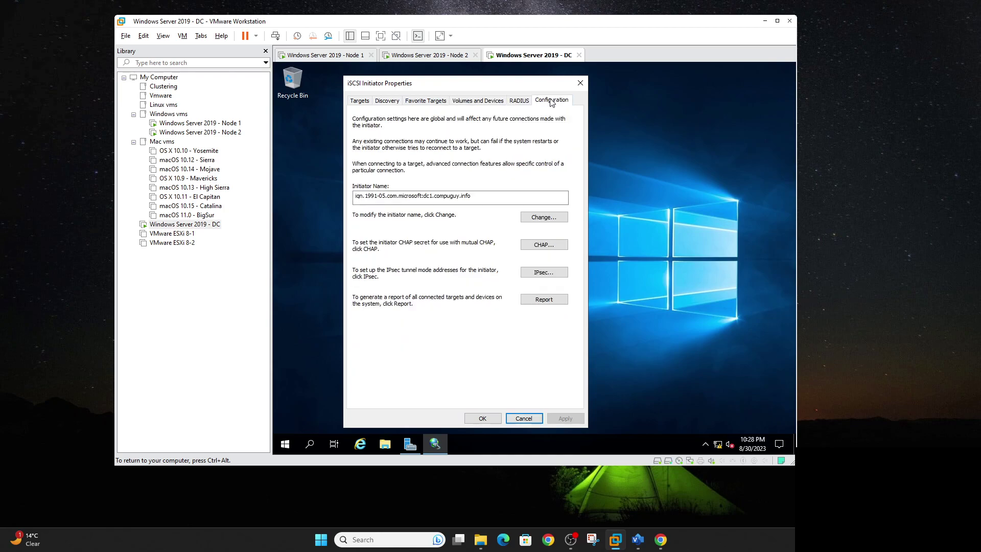
left_click(580, 83)
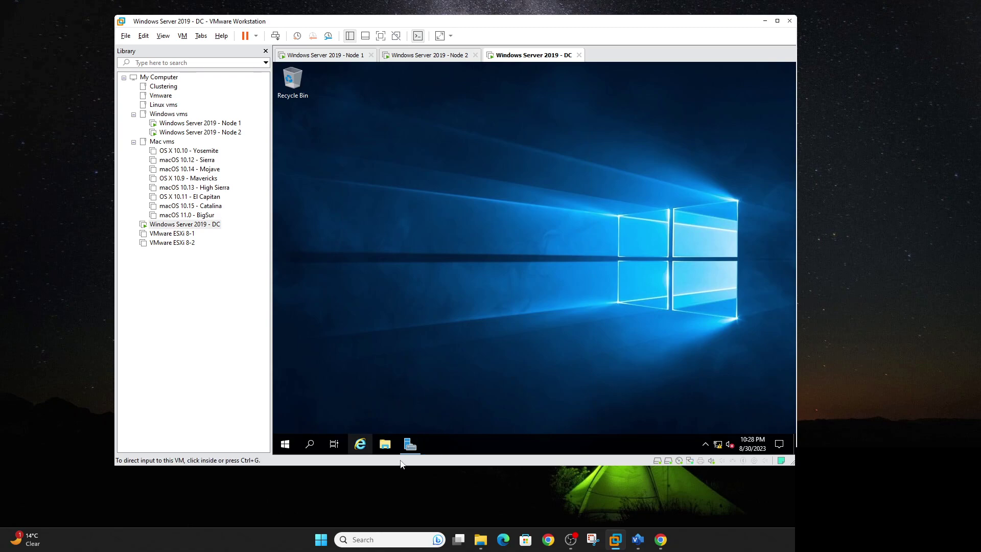
Open the iSCSI page of File and Storage Services in Server Manager and look over the virtual disks and targets
left_click(410, 443)
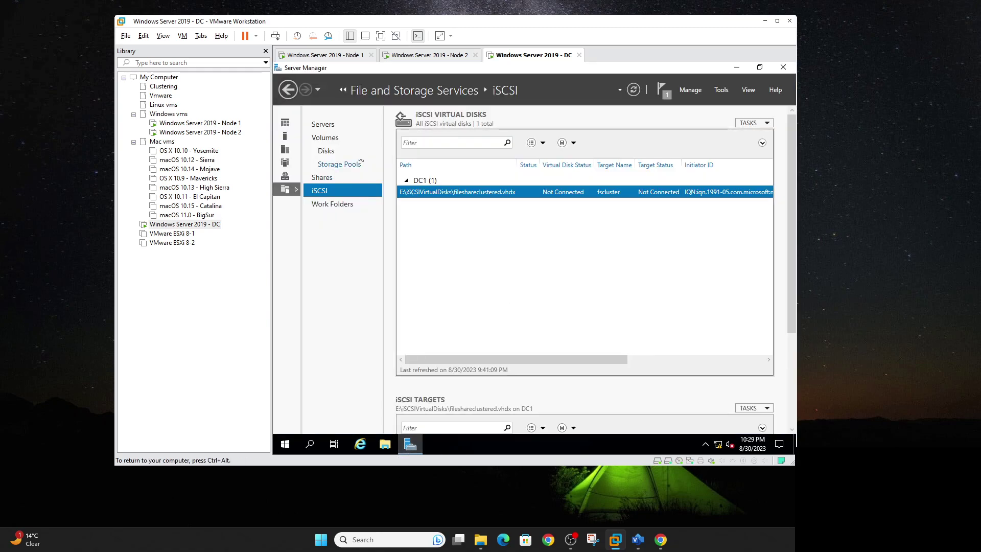
left_click(296, 93)
left_click(296, 93)
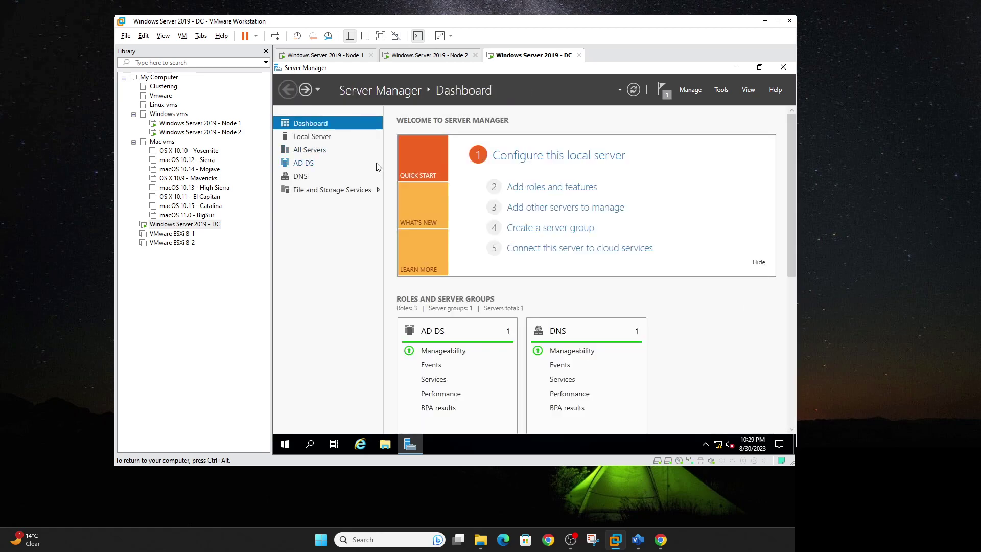
left_click(331, 191)
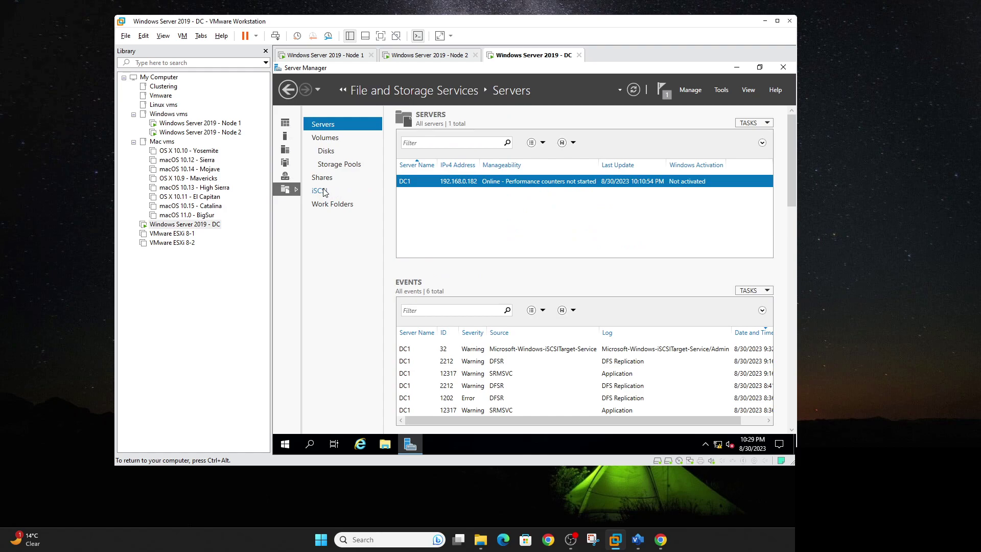
left_click(321, 191)
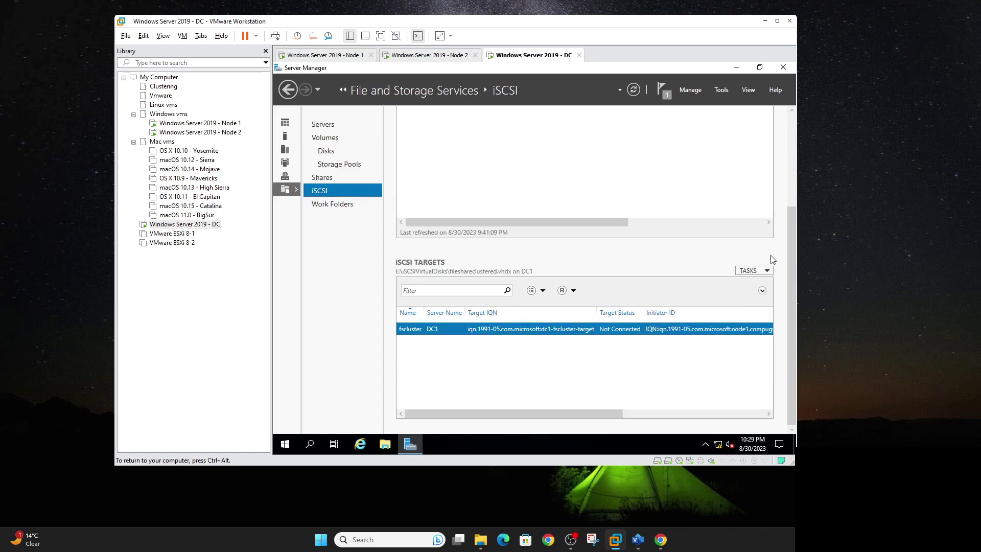
left_click_drag(789, 259, 778, 159)
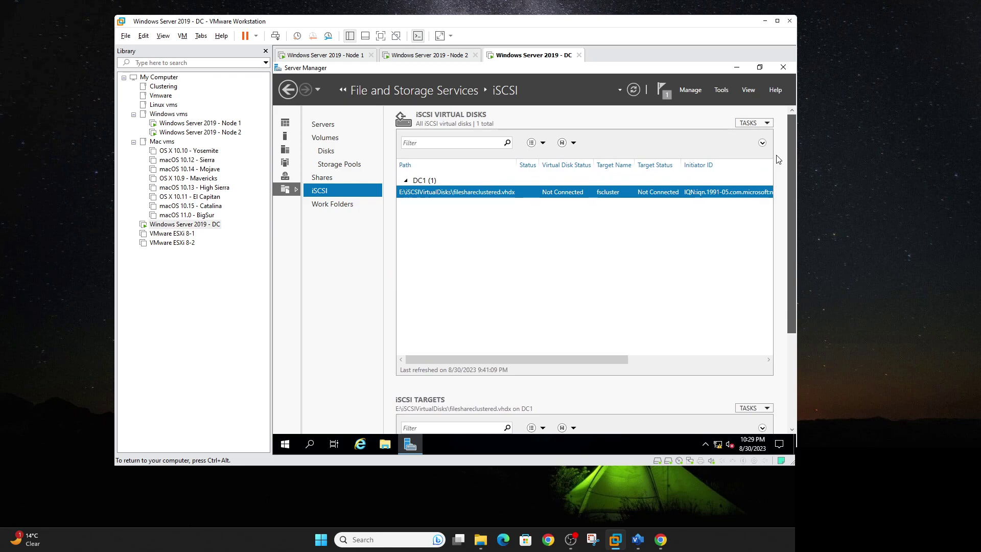
right_click(533, 229)
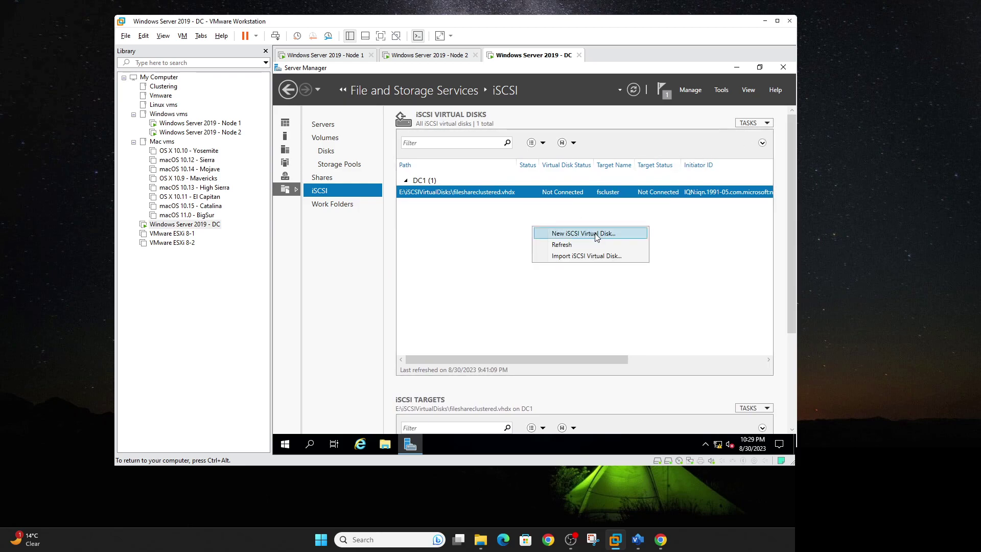
left_click(767, 124)
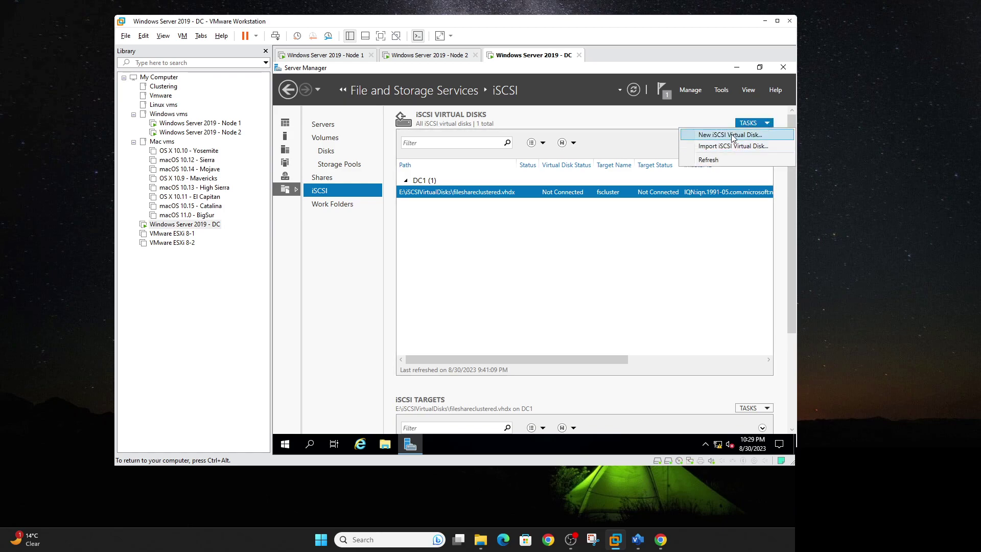
left_click(709, 159)
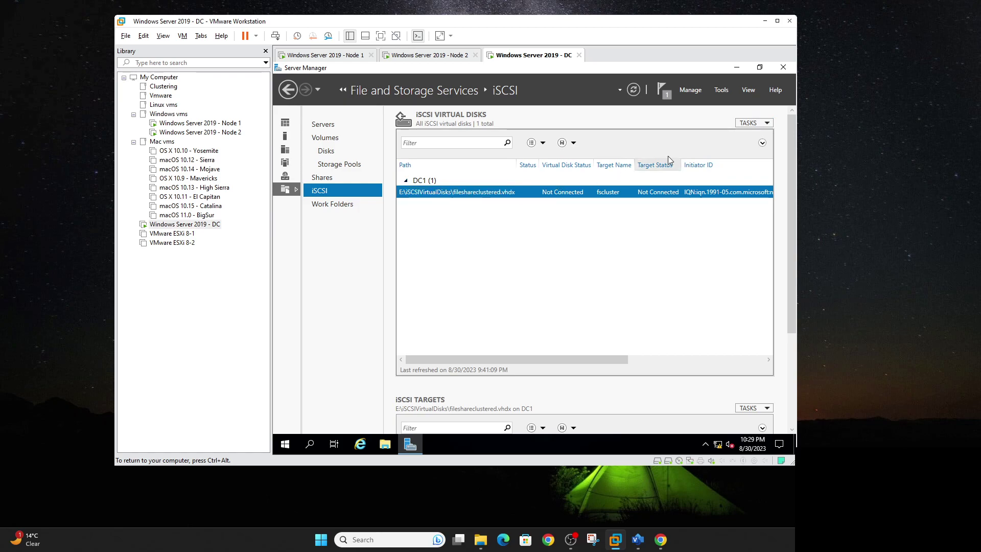
left_click(750, 123)
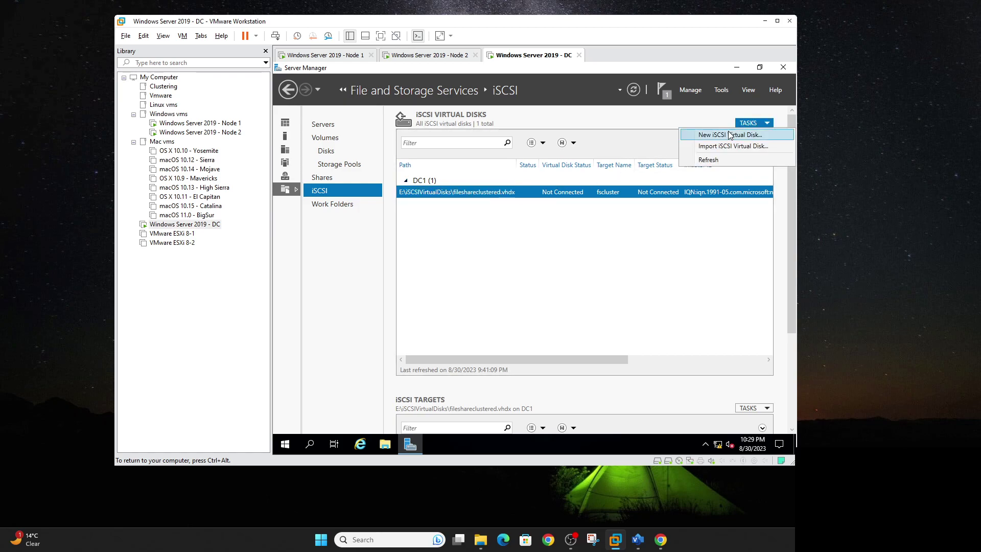
left_click(722, 134)
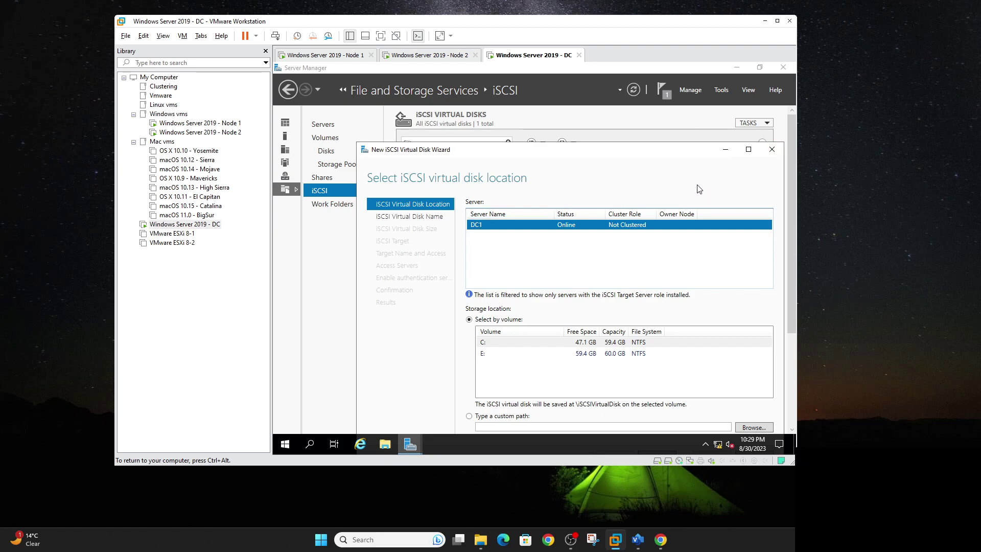
left_click(487, 355)
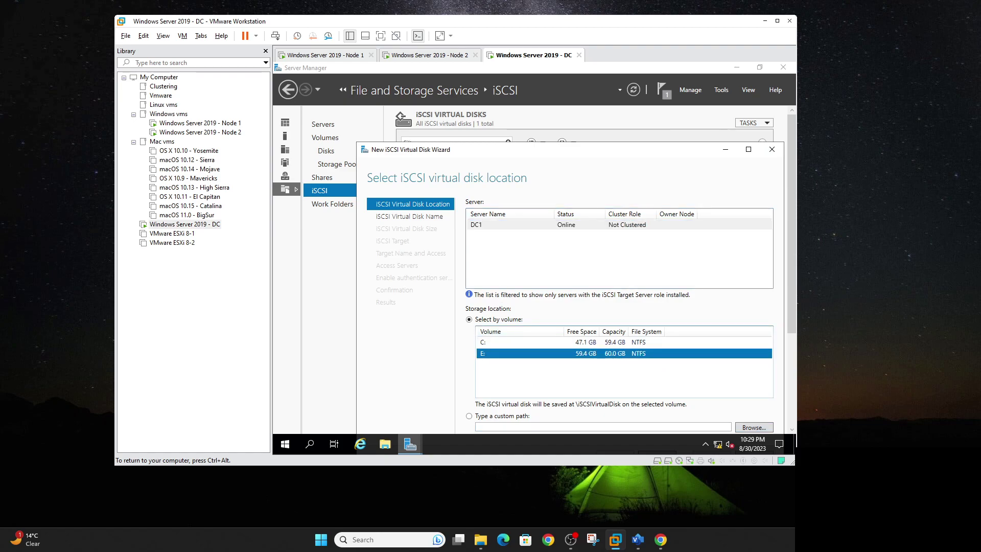
left_click(772, 149)
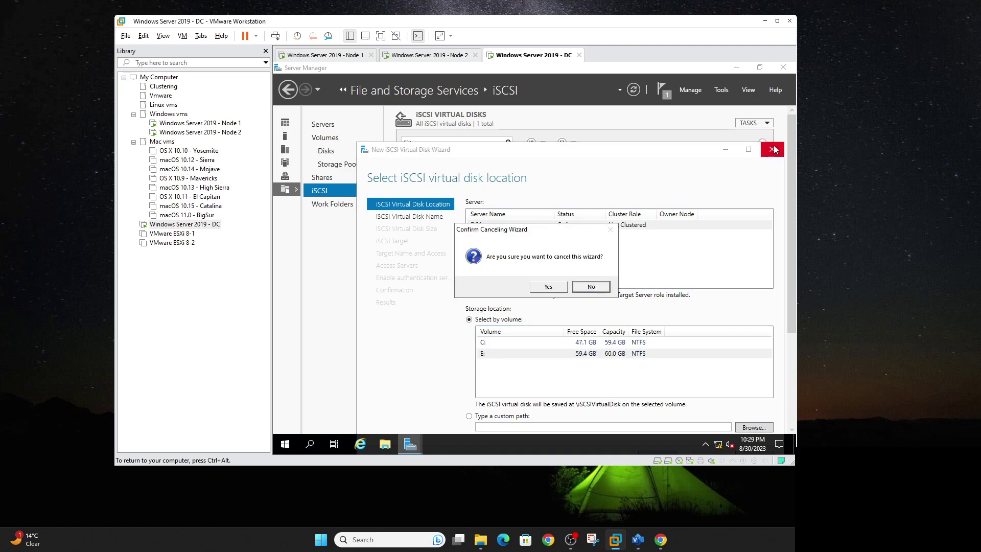
left_click(548, 286)
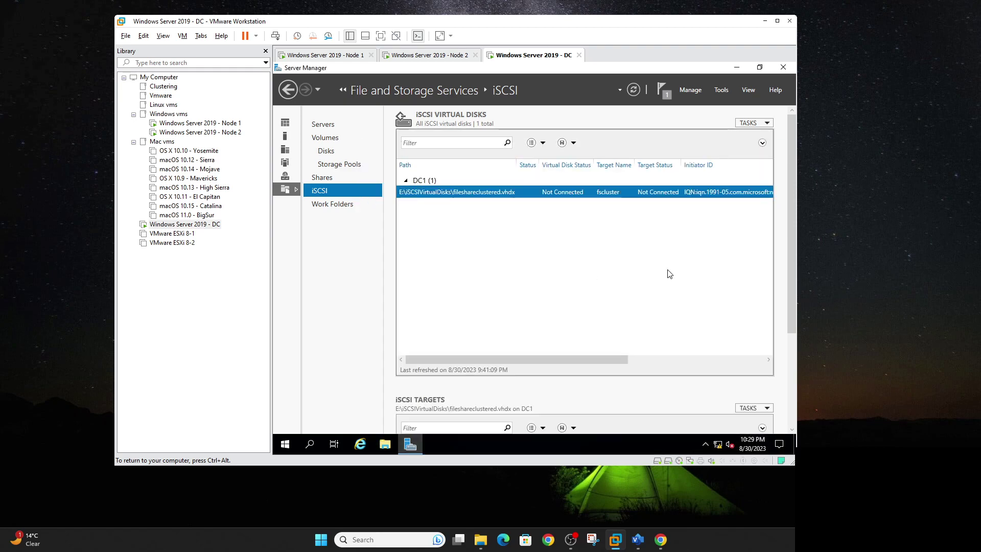
Open the properties of the fscluster target from the list of all iSCSI targets
left_click_drag(788, 270, 792, 351)
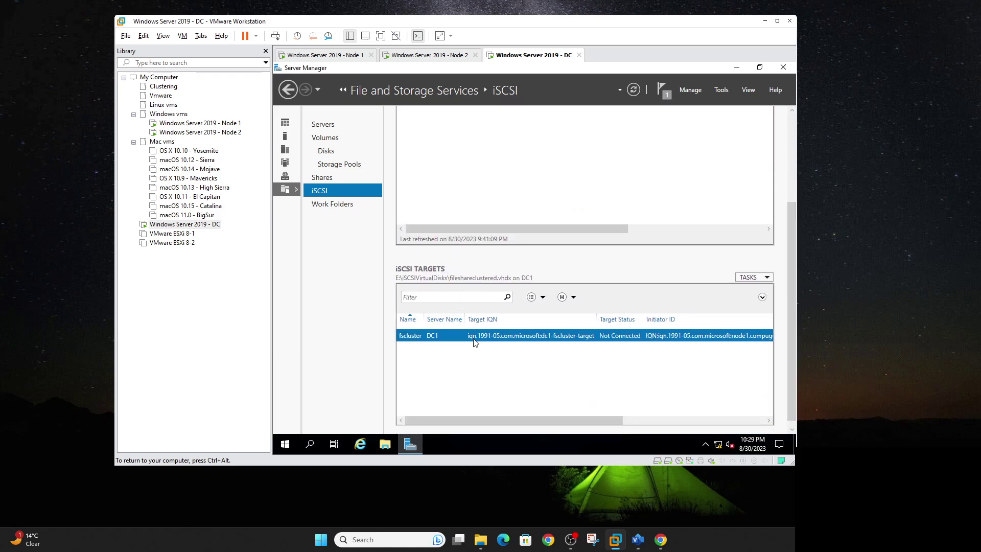
left_click(747, 278)
left_click(741, 290)
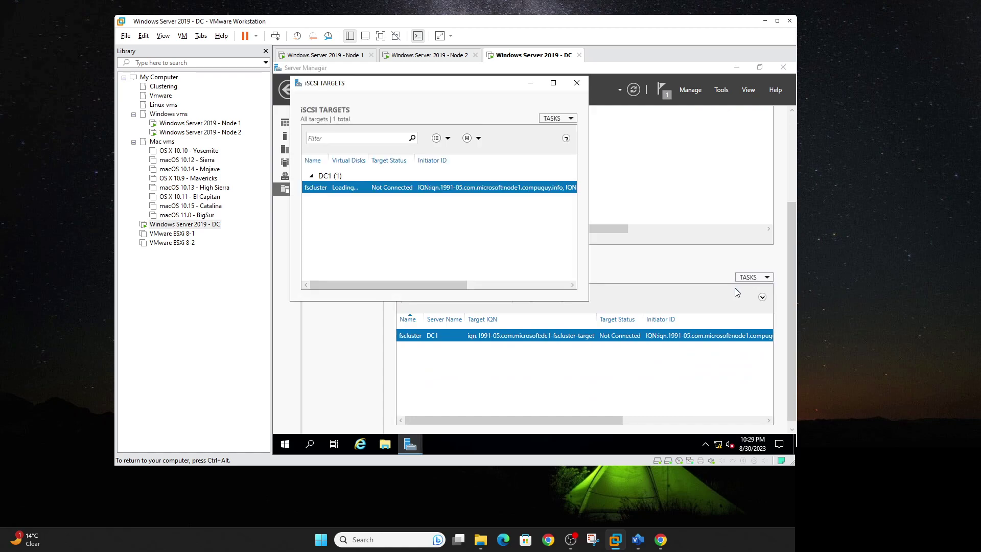
right_click(322, 191)
left_click(354, 222)
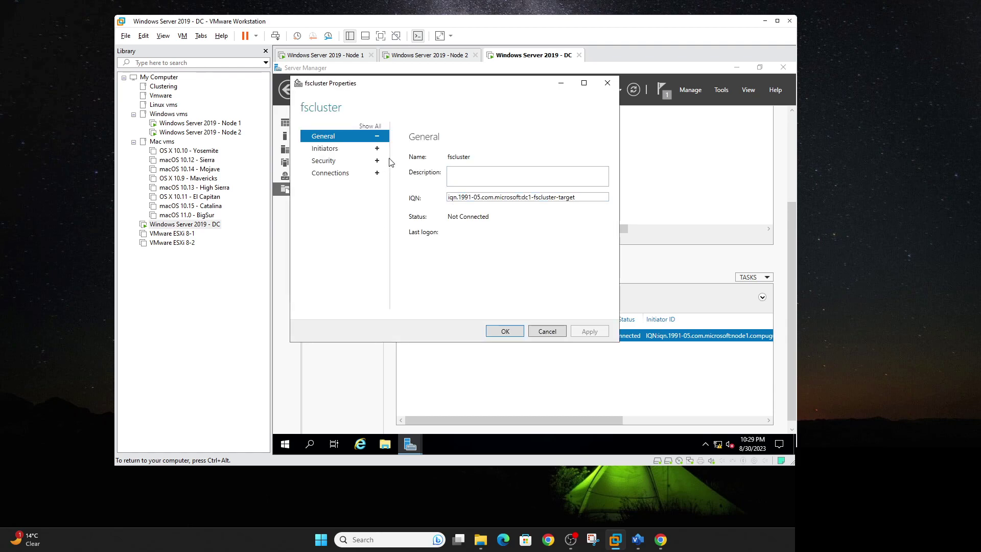
Check the fscluster target's initiators, CHAP security, and connections, and close its properties and the targets list without changes
left_click(329, 149)
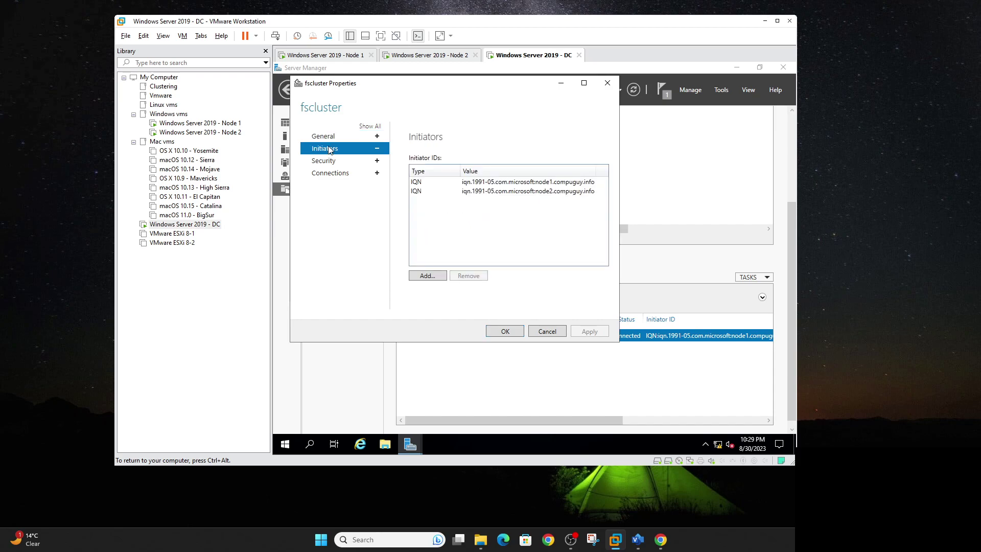
left_click(479, 184)
left_click(481, 192)
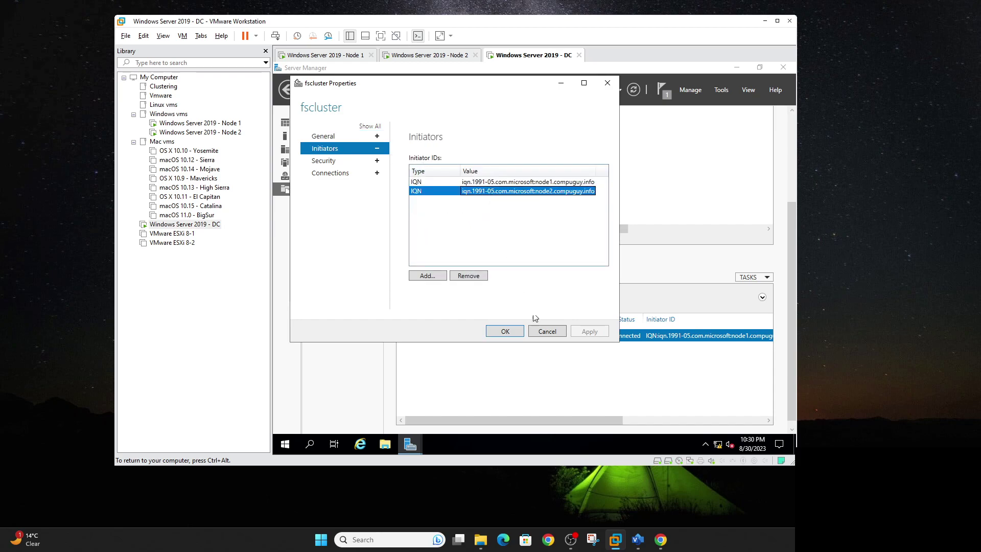
left_click(327, 162)
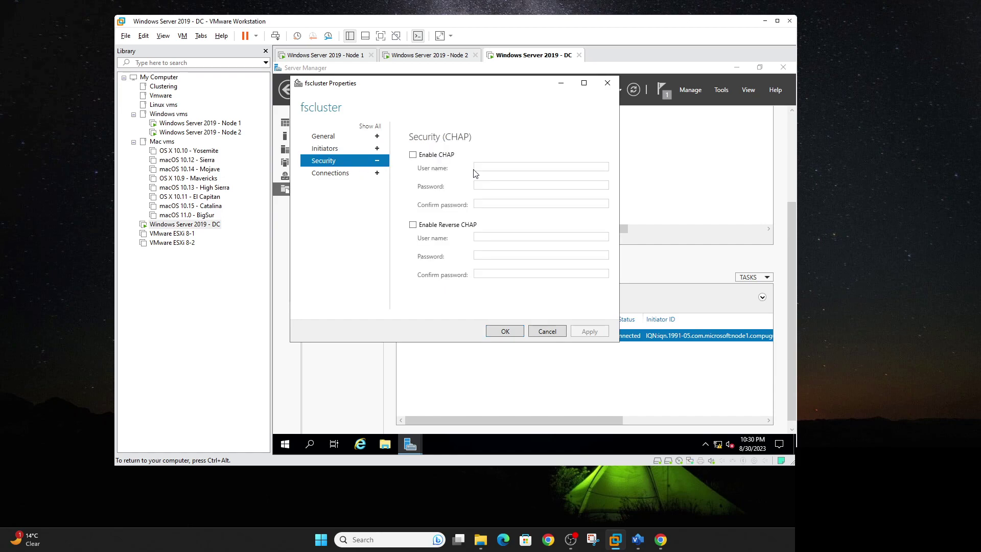
left_click(337, 174)
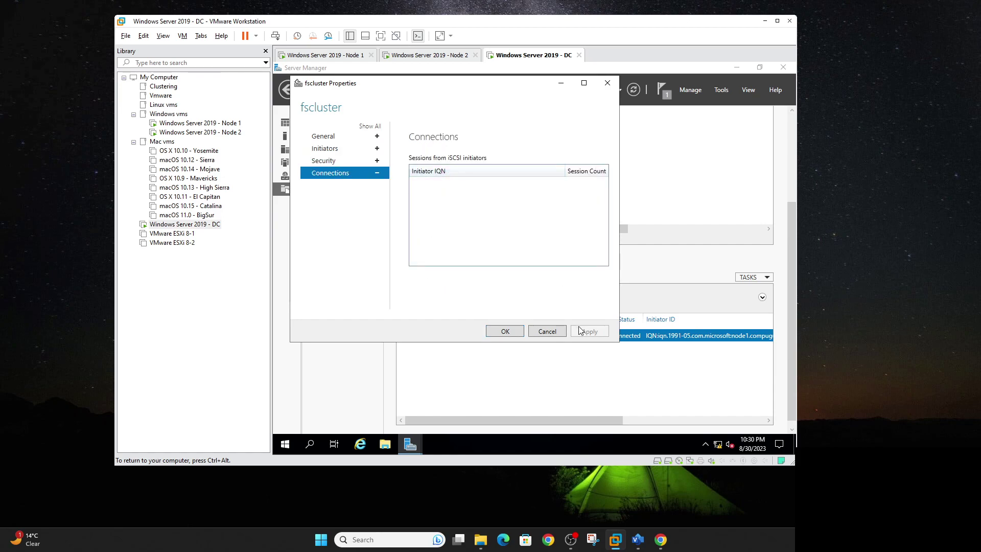
left_click(546, 332)
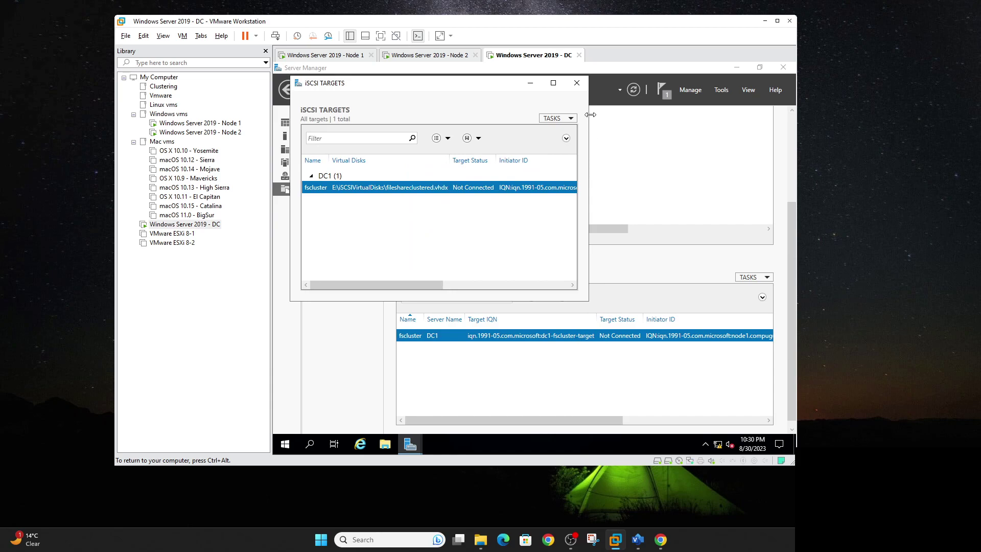
left_click(576, 83)
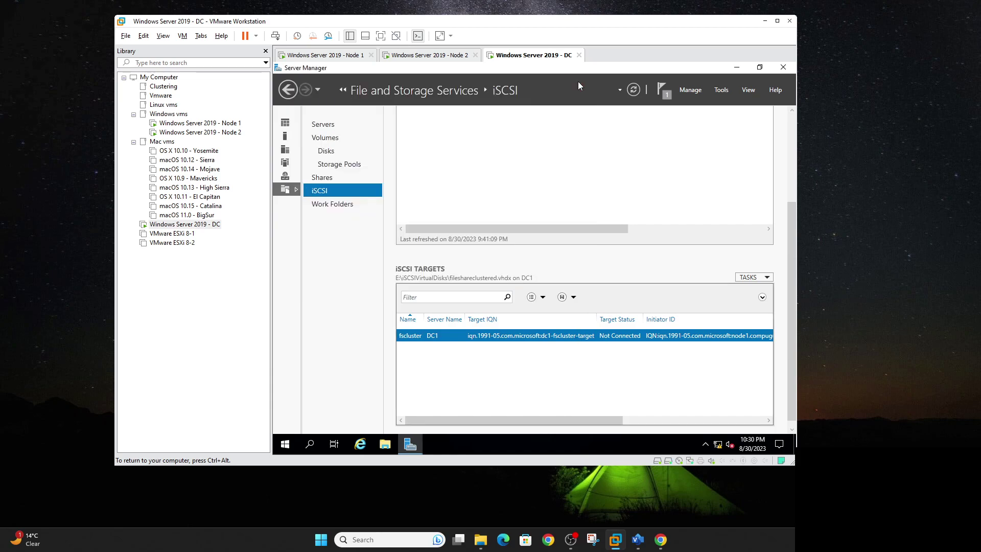
Check the available drives in File Explorer on the Node 1 and Node 2 virtual machines
left_click(182, 125)
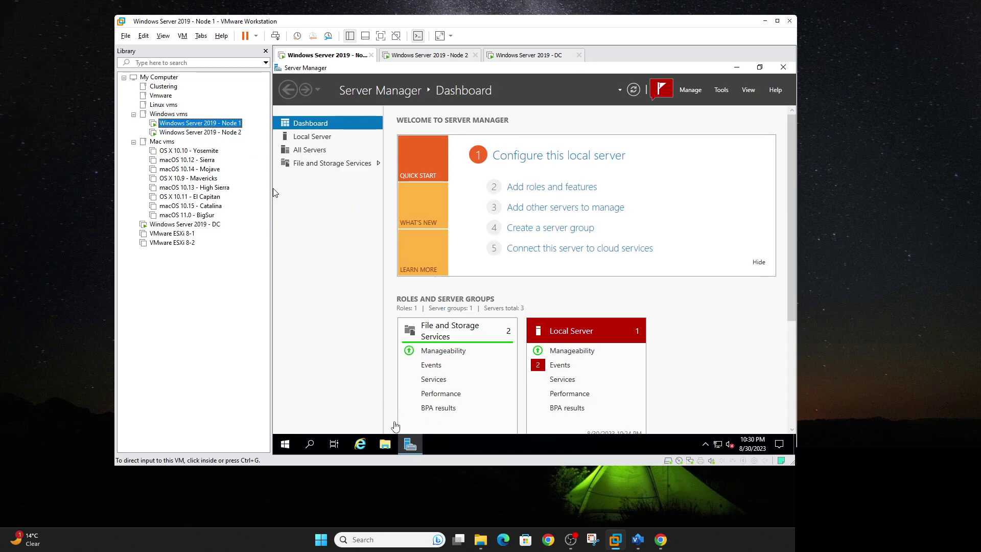
left_click(384, 443)
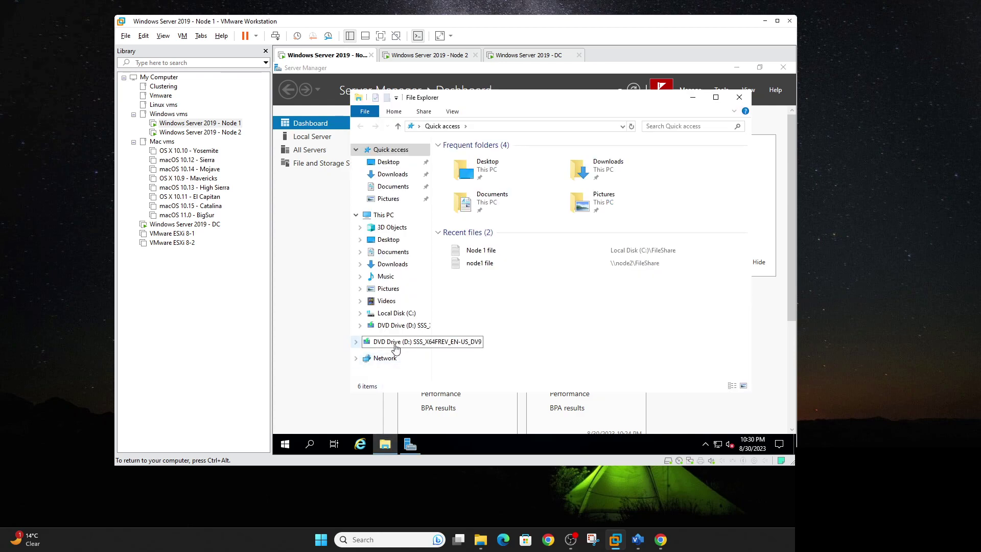
left_click(215, 132)
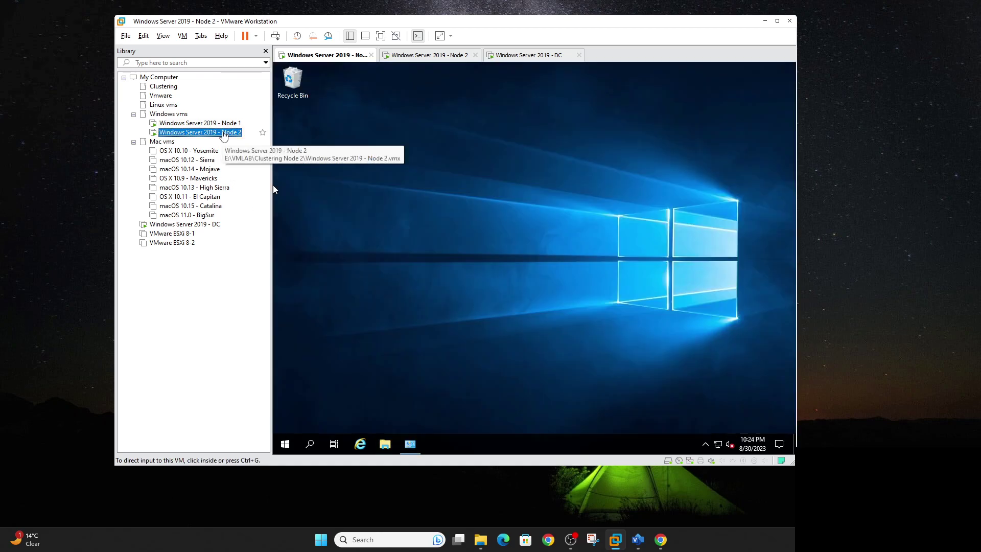
left_click(391, 441)
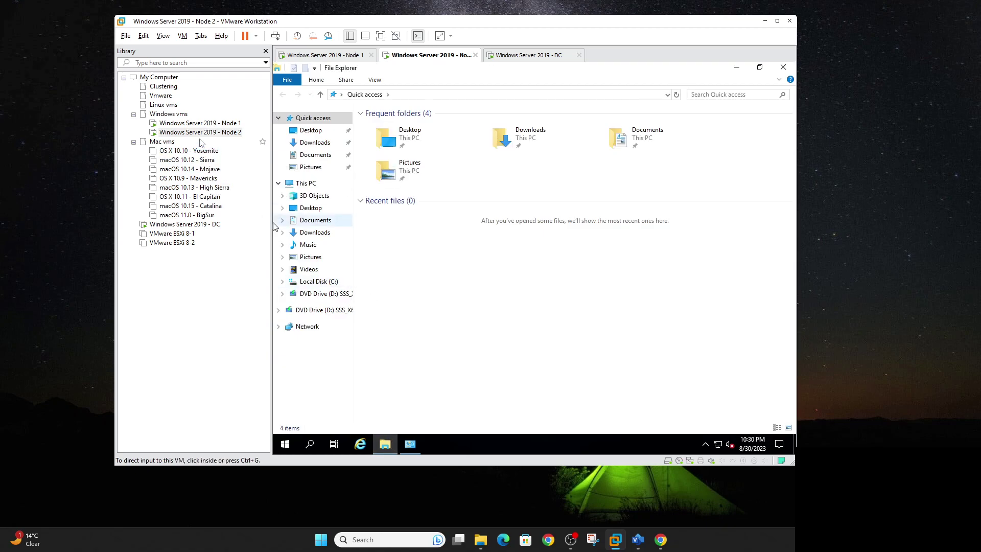
Return to the DC virtual machine and remove the fscluster iSCSI target
left_click(195, 224)
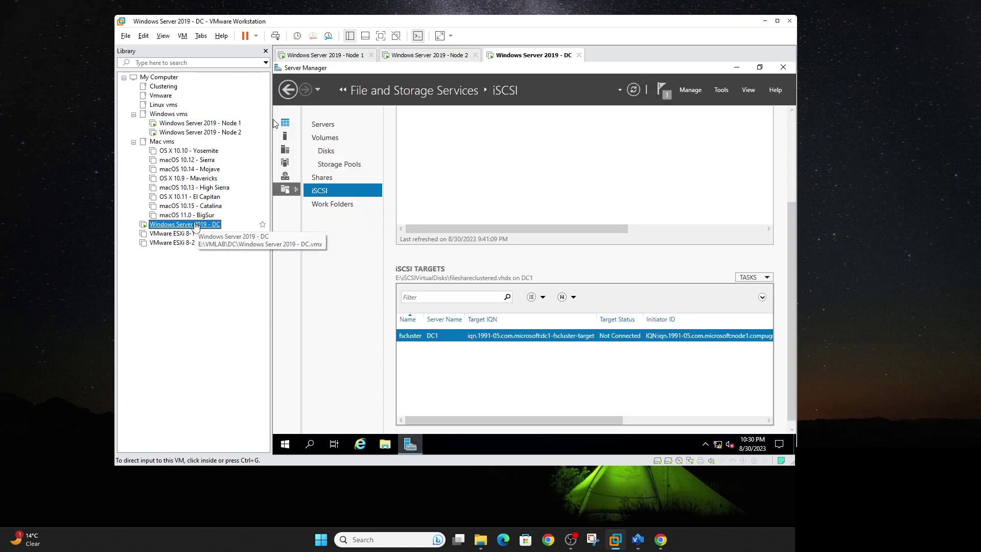
right_click(684, 336)
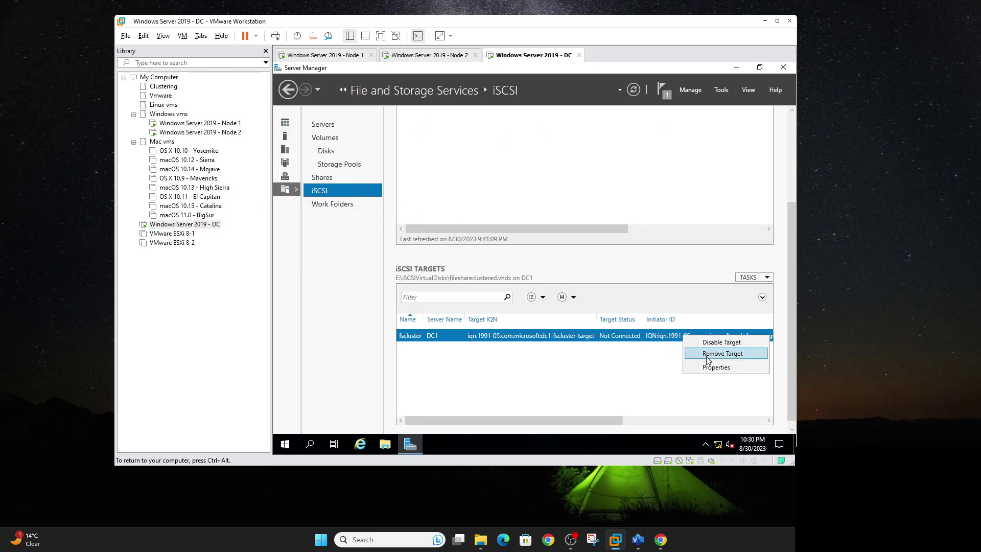
left_click(708, 357)
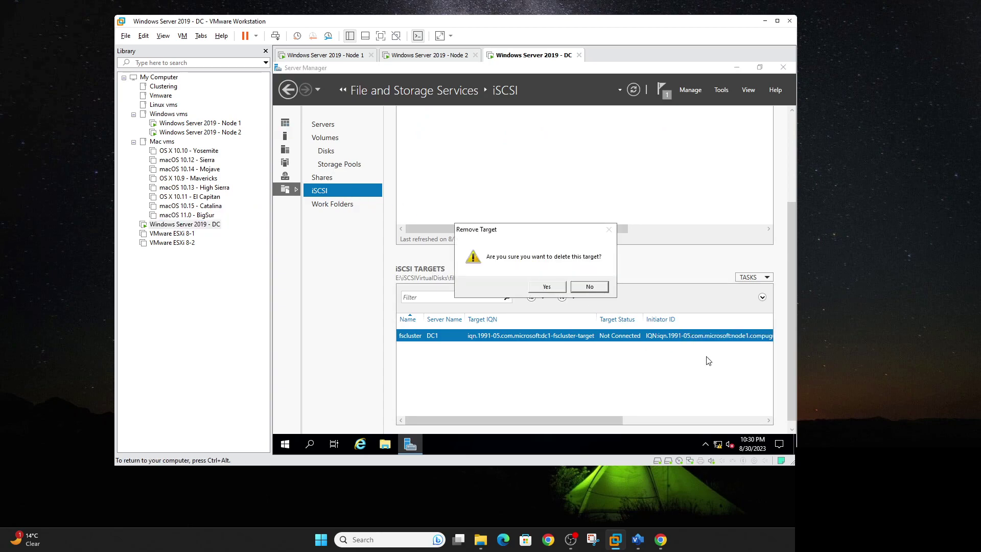
left_click(547, 286)
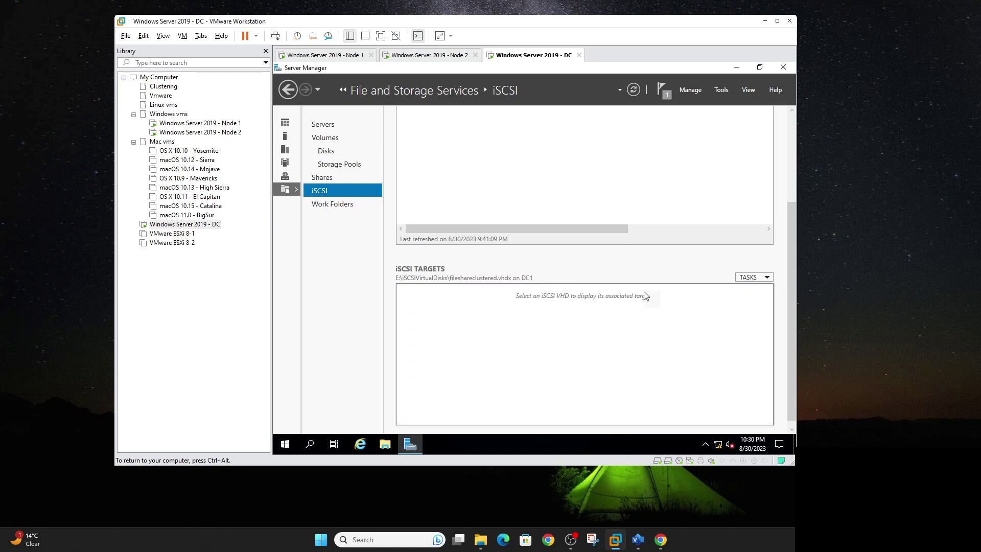
Remove the fileshareclustered.vhdx iSCSI virtual disk from DC1, choosing to delete its file from the disk as well
right_click(570, 125)
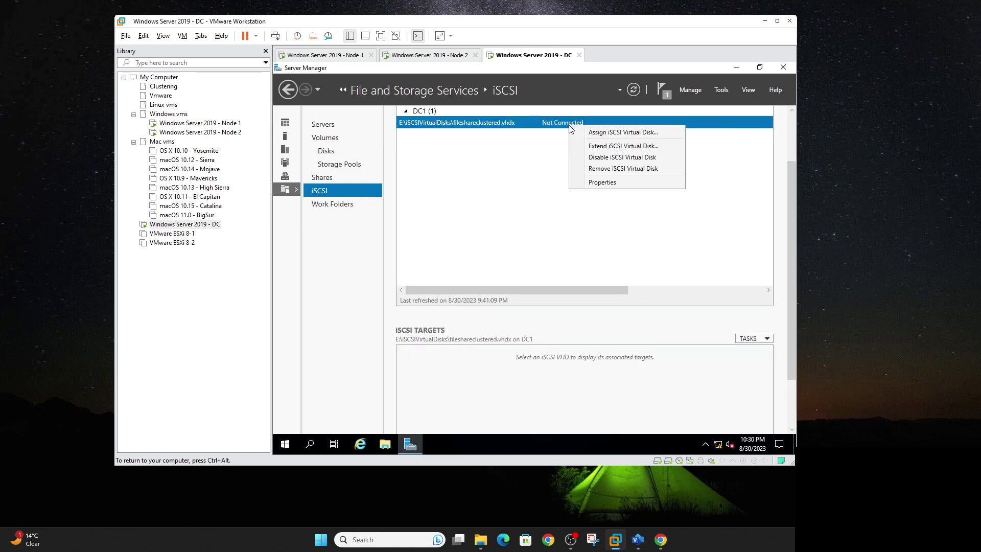
left_click(597, 169)
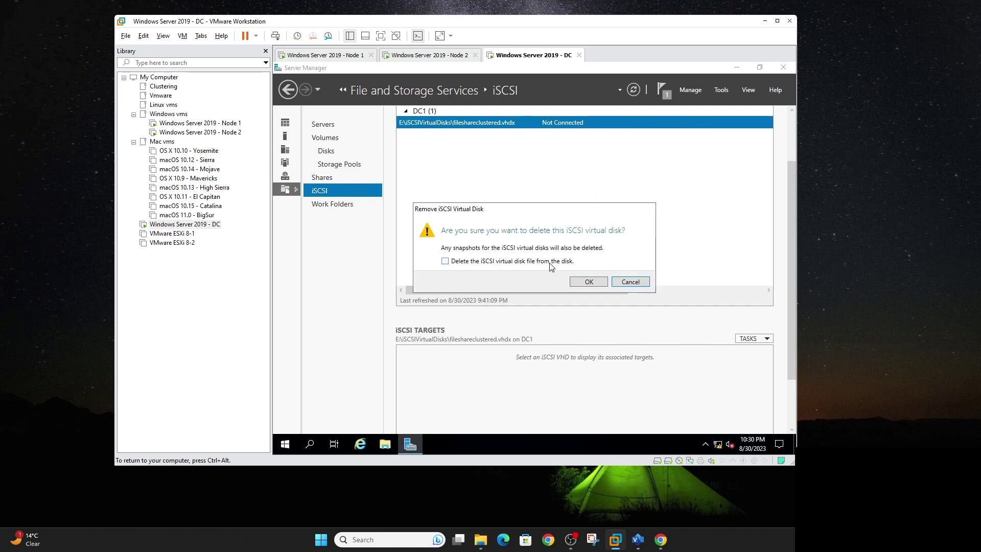
left_click(555, 266)
left_click(588, 282)
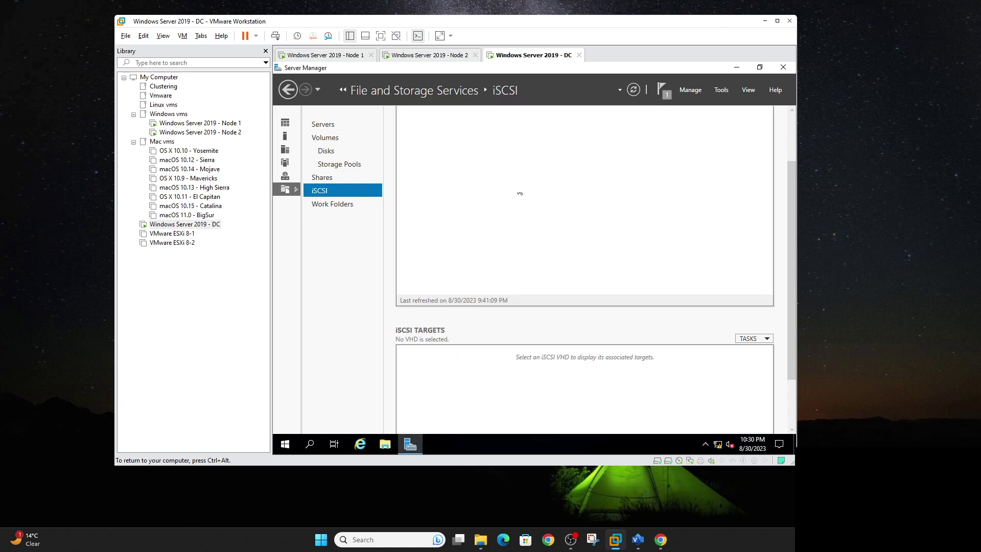
Begin a new iSCSI virtual disk on DC1's E: volume, named FSCLUSTER, with a dynamically expanding size of 20 GB
scroll(621, 235, "up", 3)
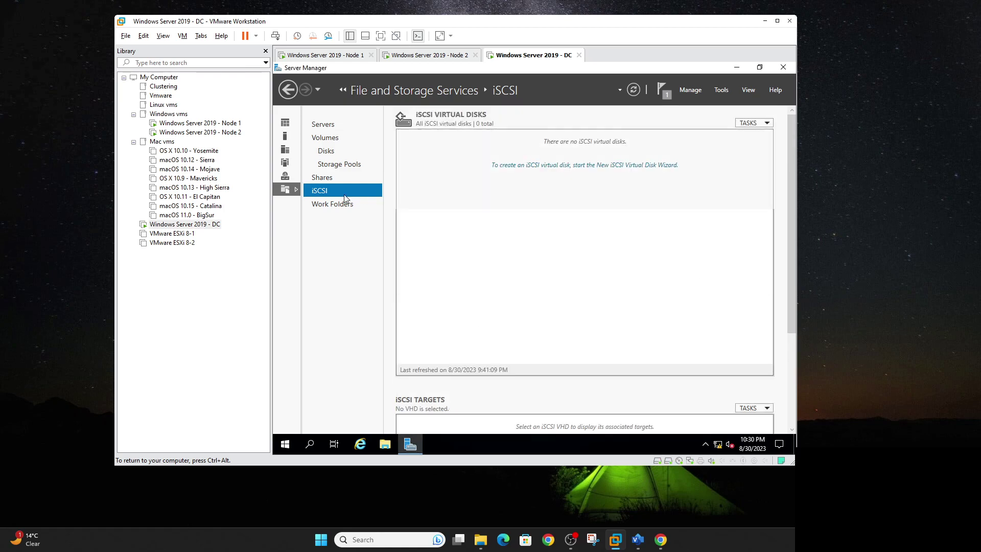
left_click(541, 165)
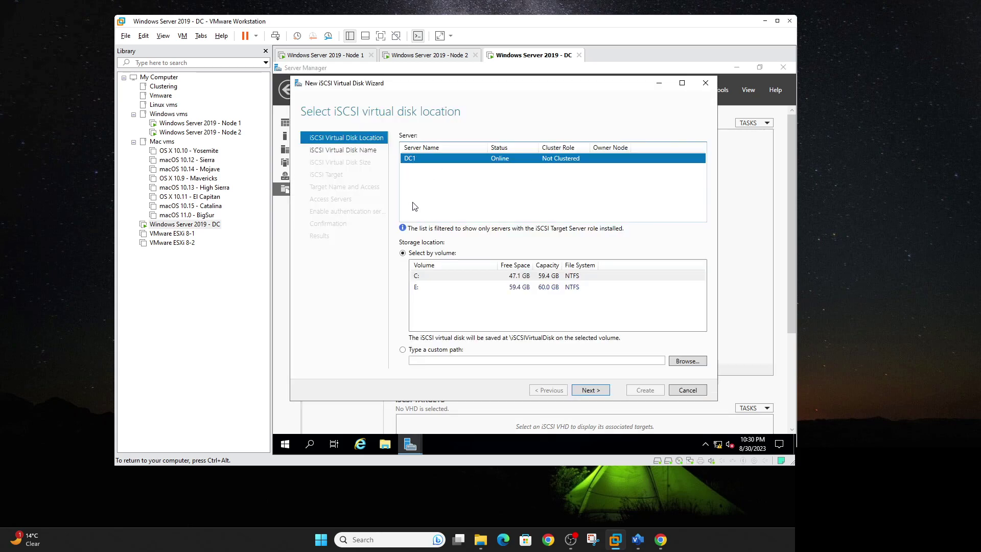
left_click(417, 290)
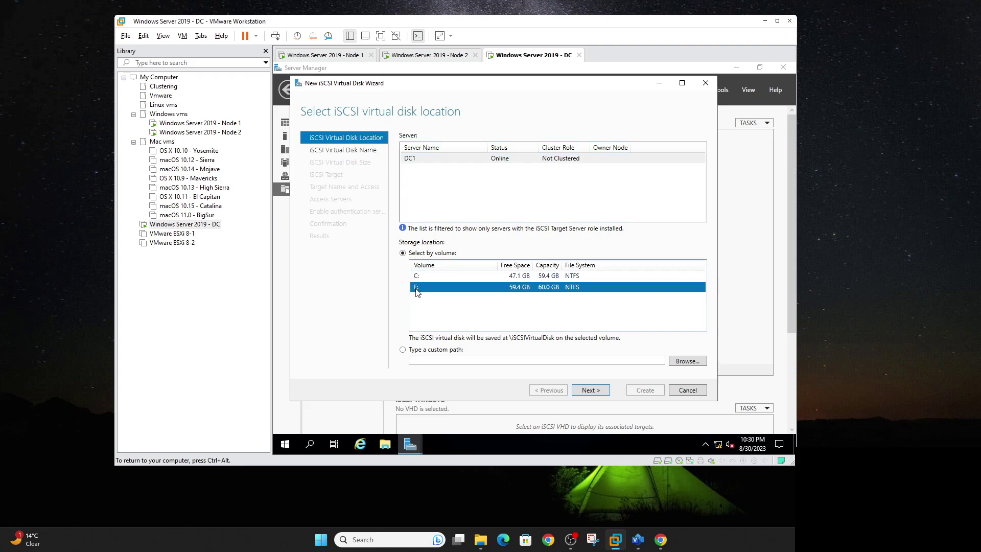
left_click(590, 391)
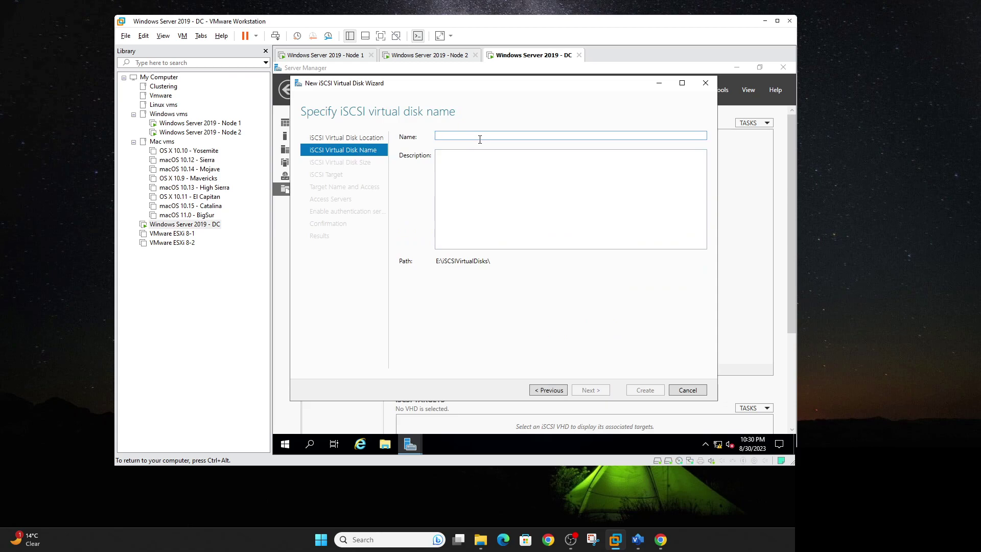
type("FSCLUSTER")
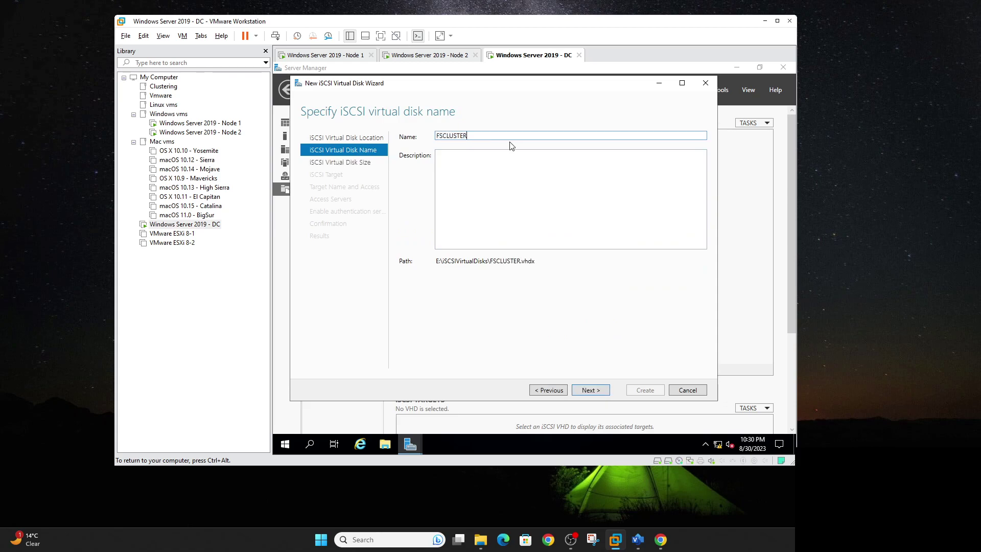
left_click(593, 392)
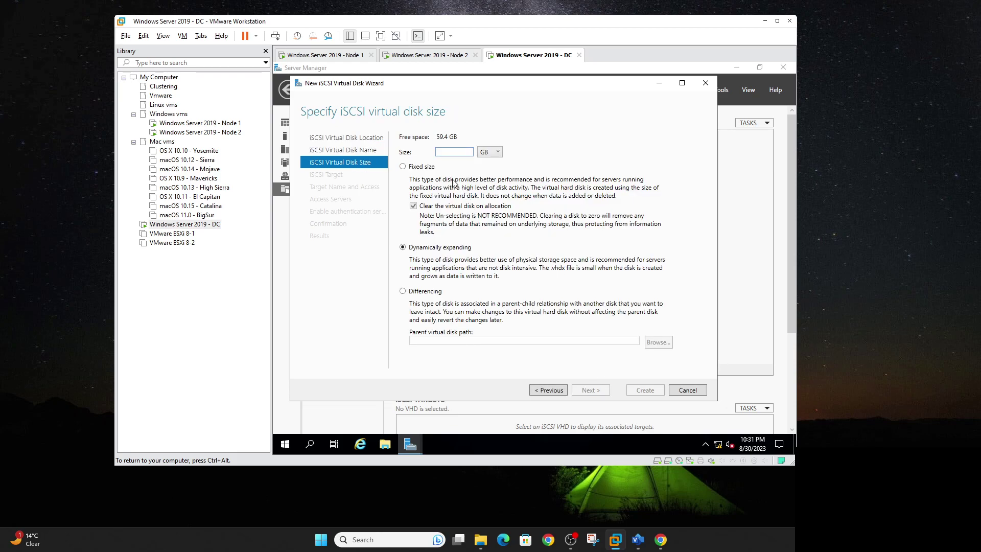
type("20")
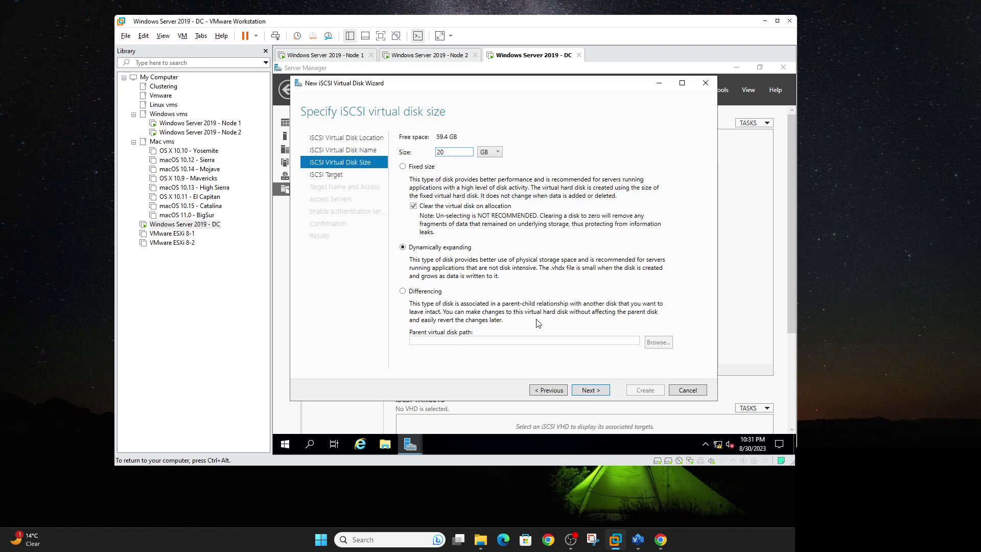
left_click(585, 391)
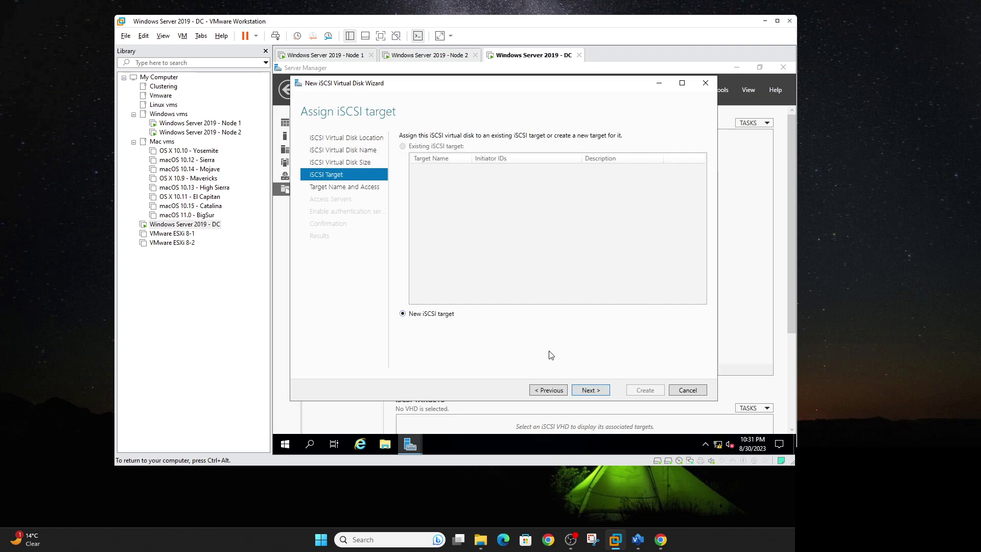
Assign the virtual disk to a new iSCSI target named FSCLUSTER00
left_click(590, 390)
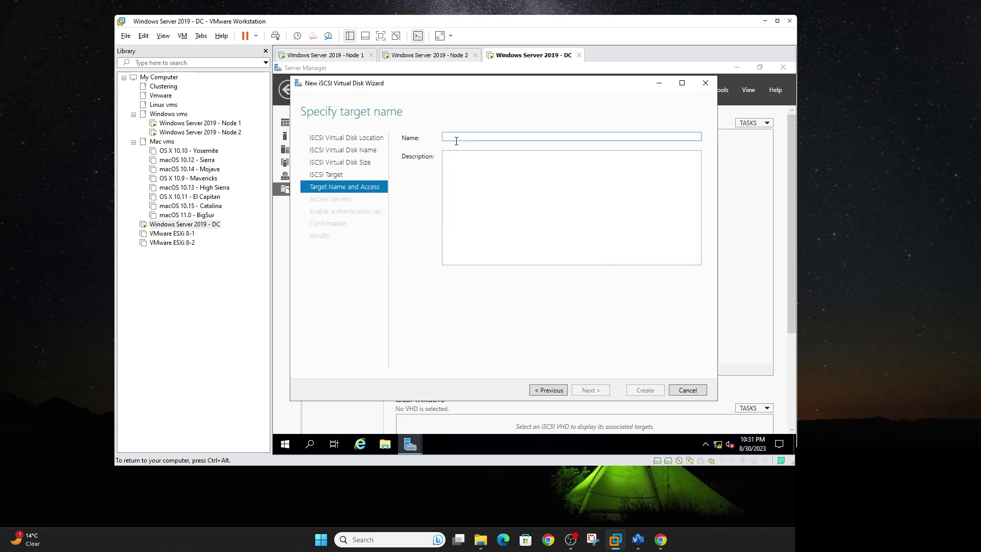
type("FSCLUSTER00")
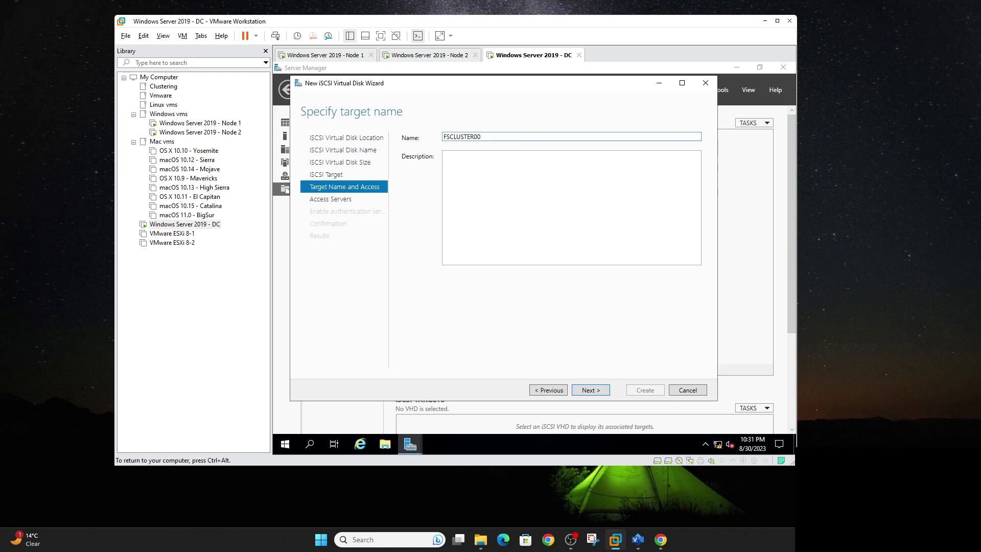
left_click(591, 391)
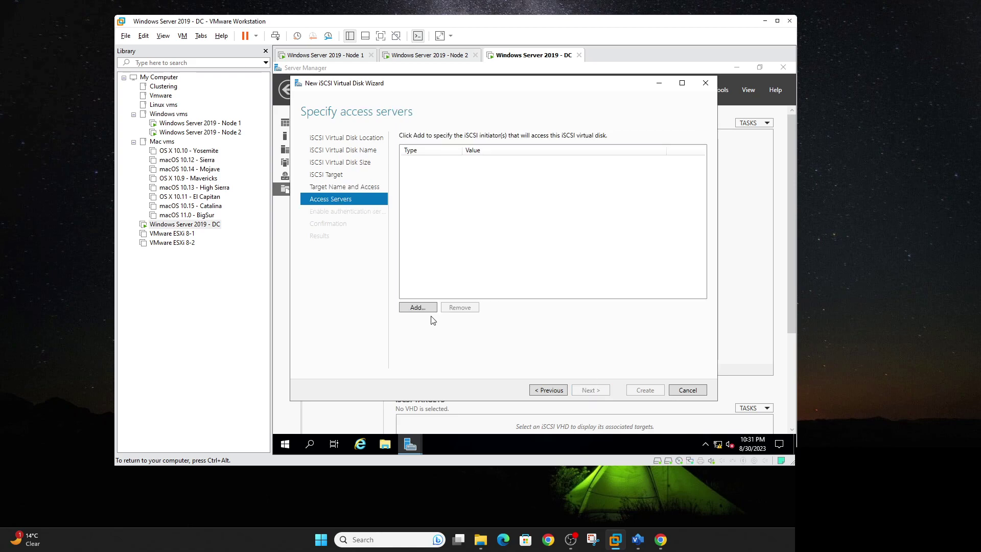
Add the cached Node 2 and Node 1 initiator IQNs as access servers for the iSCSI target
left_click(418, 307)
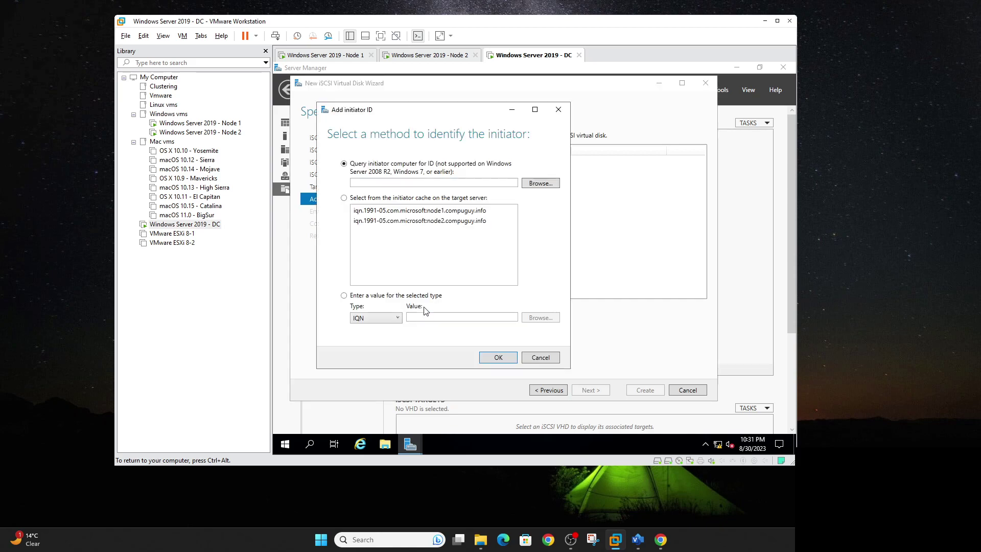
left_click(398, 211)
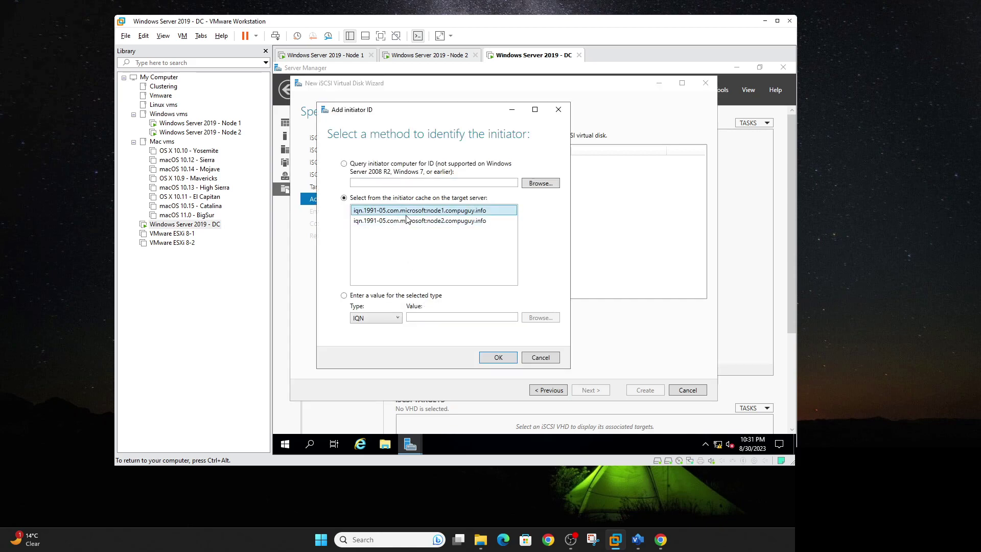
left_click(415, 220)
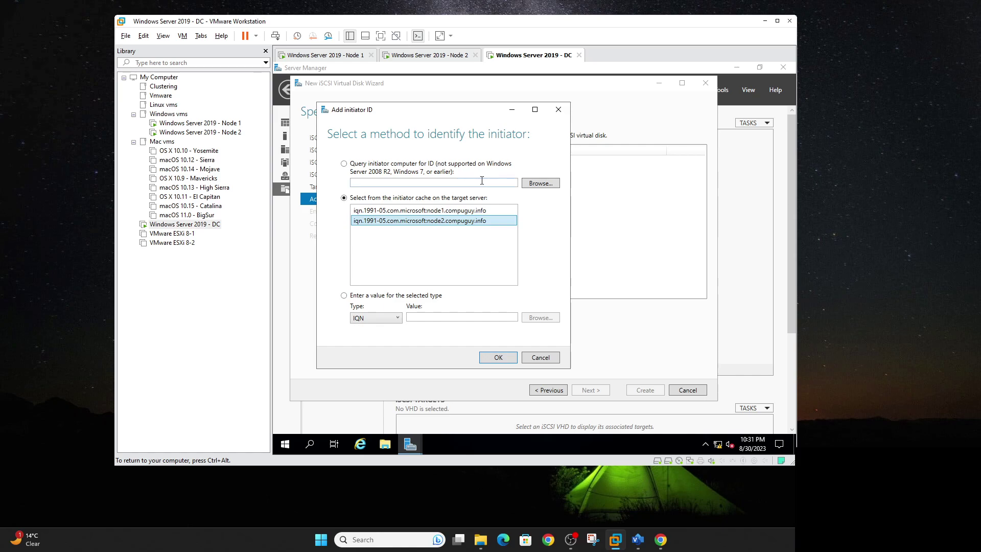
left_click(510, 359)
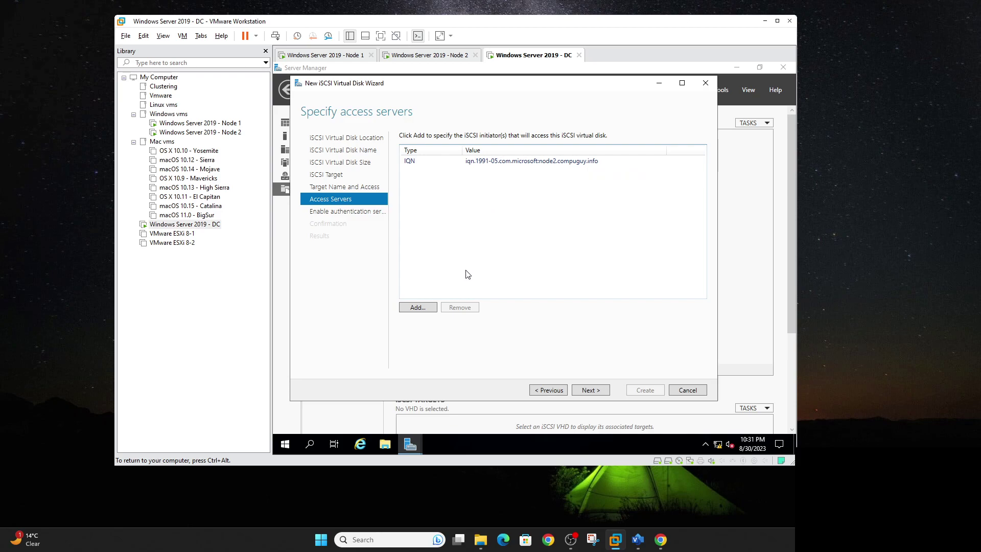
left_click(418, 307)
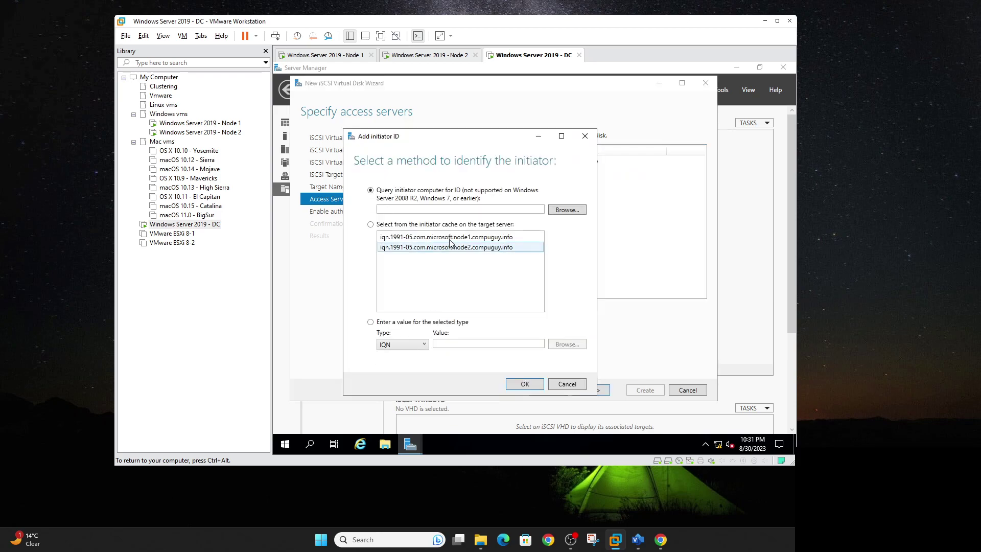
left_click(449, 238)
left_click(524, 384)
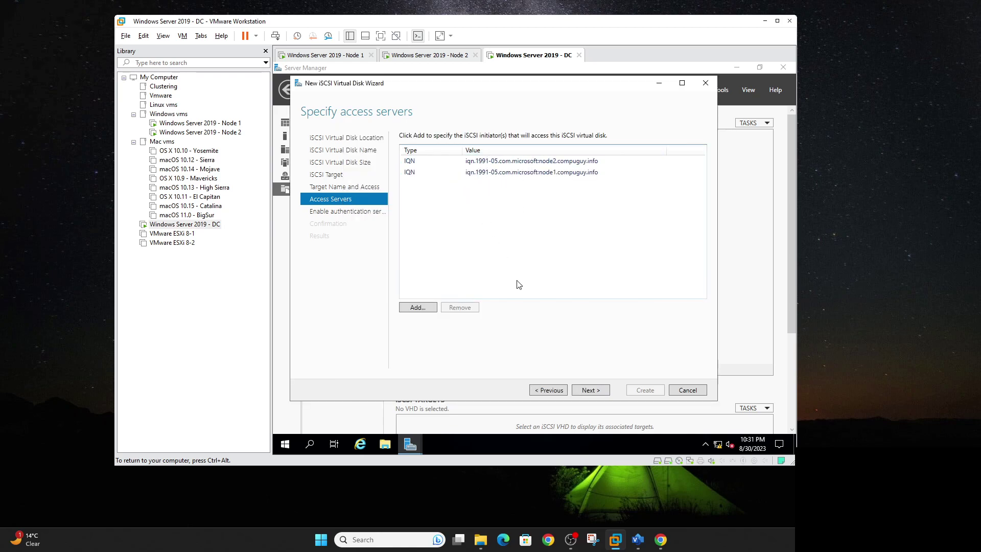
left_click(592, 391)
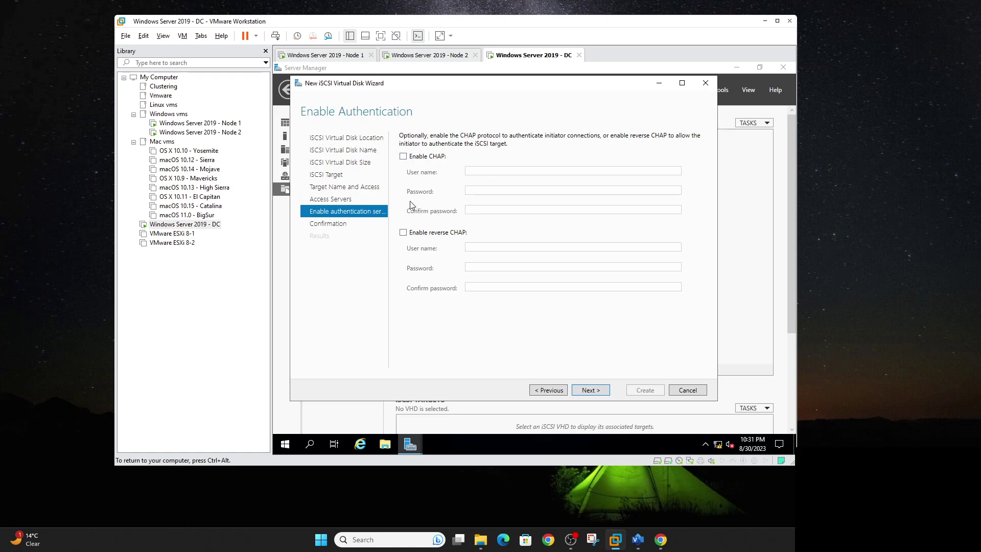
left_click(403, 156)
left_click(469, 172)
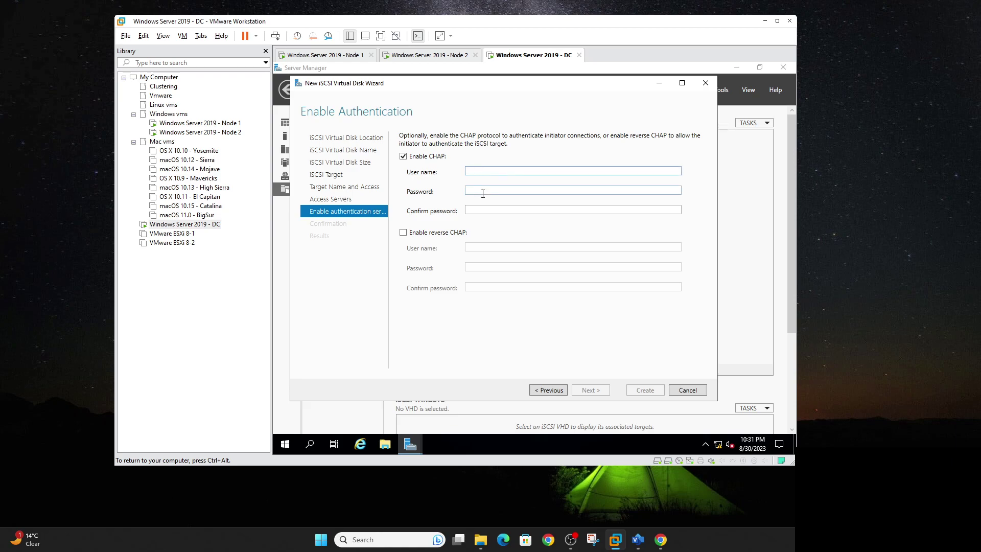
left_click(403, 157)
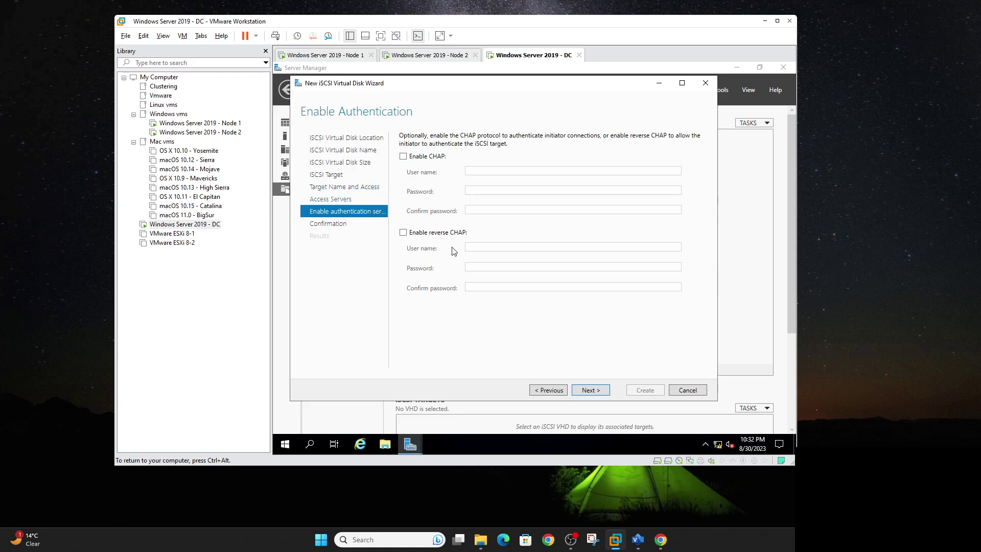
Continue without CHAP authentication, create the FSCLUSTER virtual disk and its target, close the wizard, and view the iSCSI targets list
left_click(597, 391)
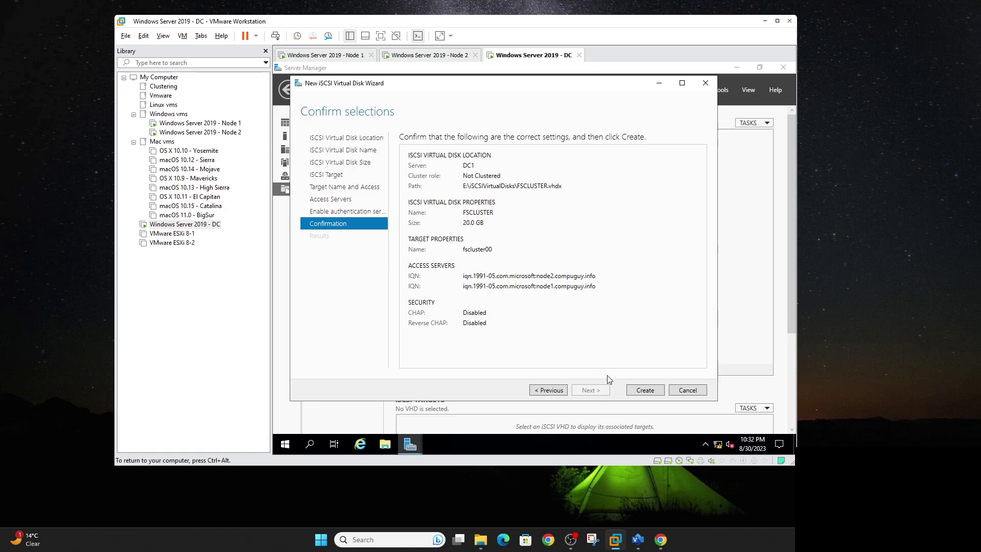
left_click(645, 390)
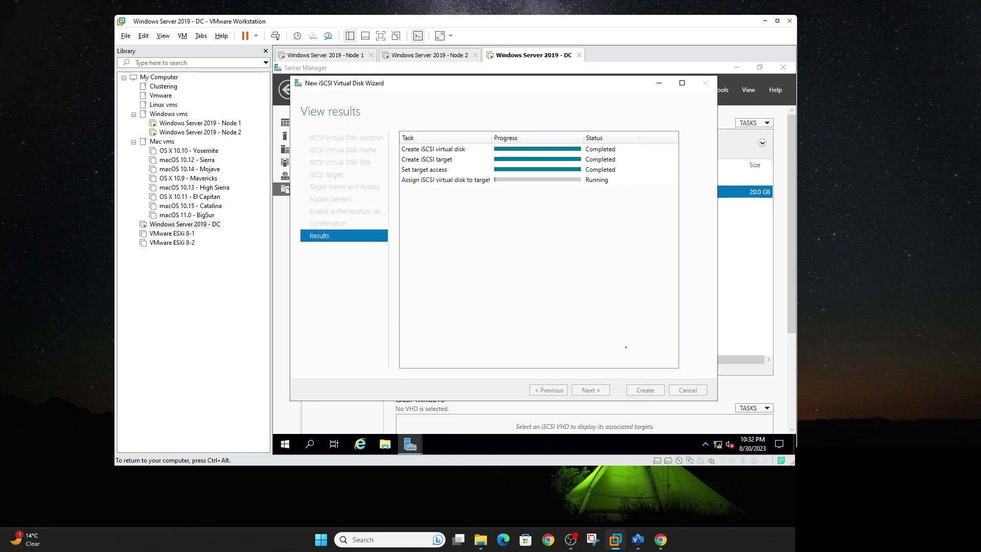
left_click(633, 392)
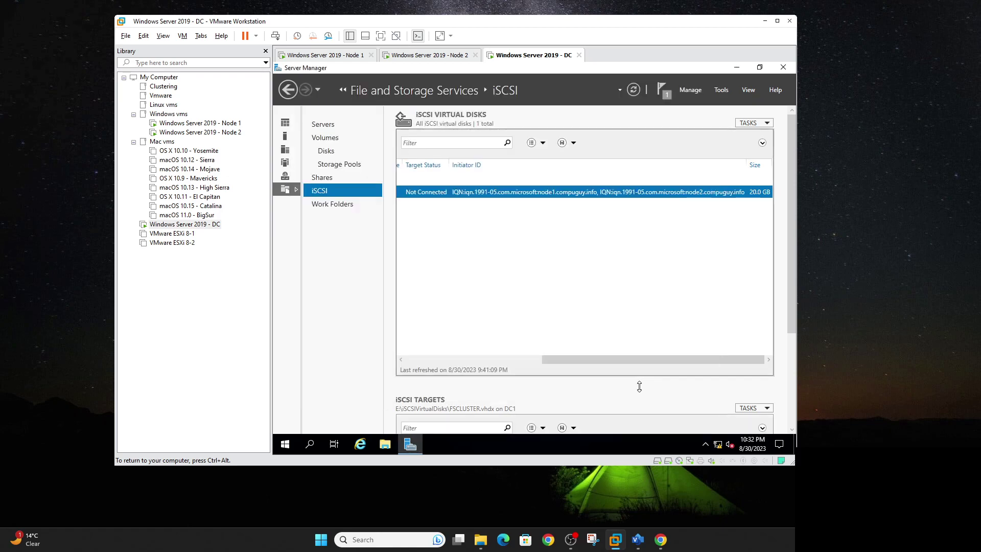
left_click_drag(790, 292, 795, 394)
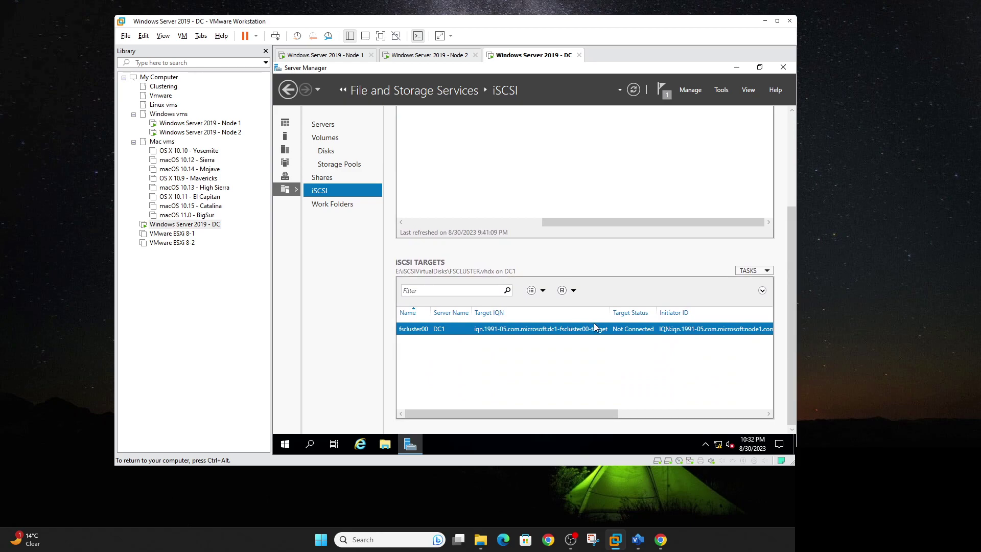
Switch to the Node 1 virtual machine, view File and Storage Services, and close Server Manager
left_click(226, 123)
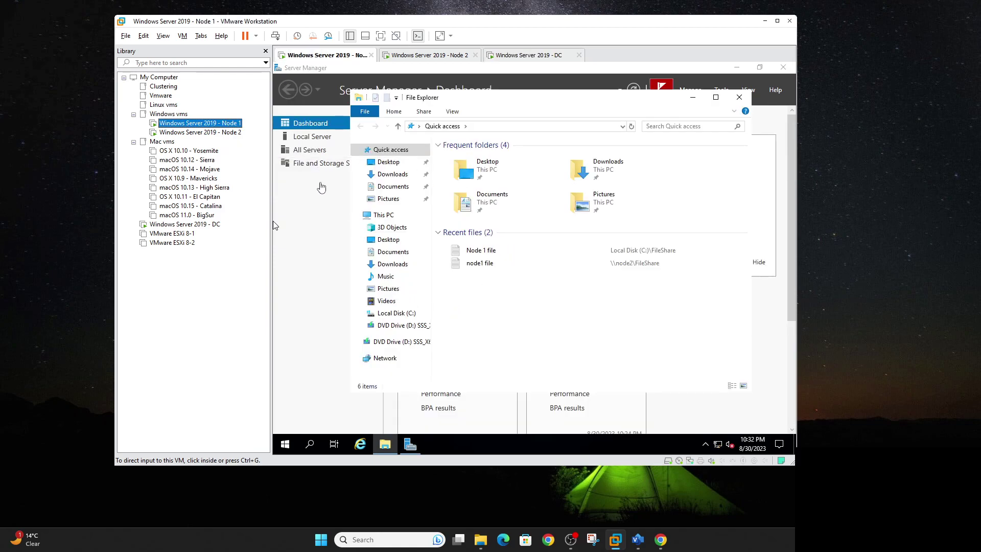
left_click(322, 163)
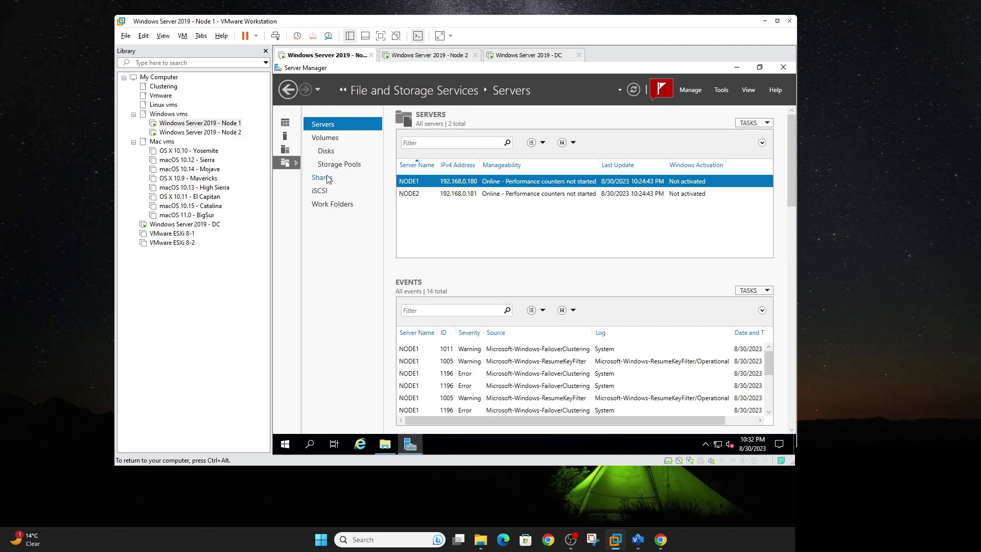
left_click(788, 70)
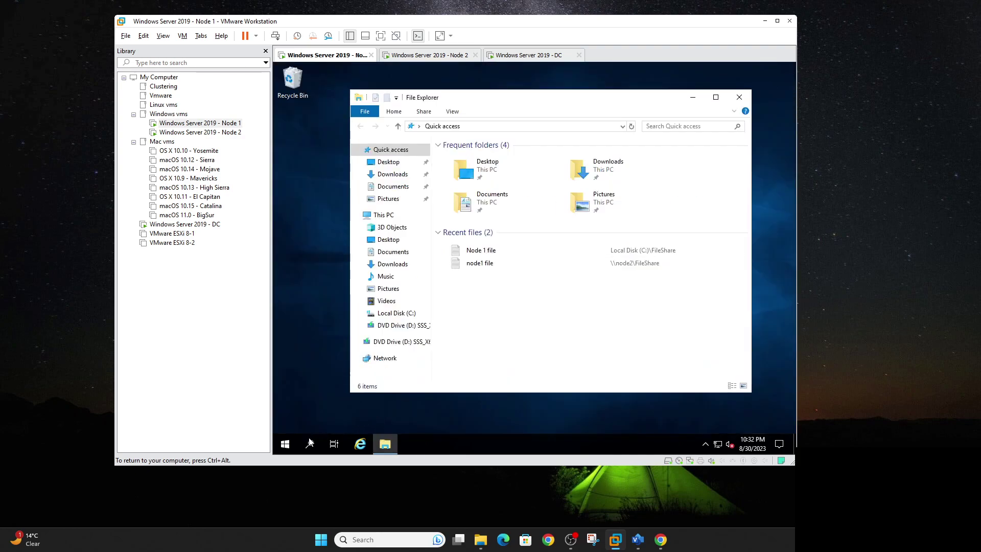
Open Computer Management on Node 1 and examine its disks in Disk Management
right_click(285, 443)
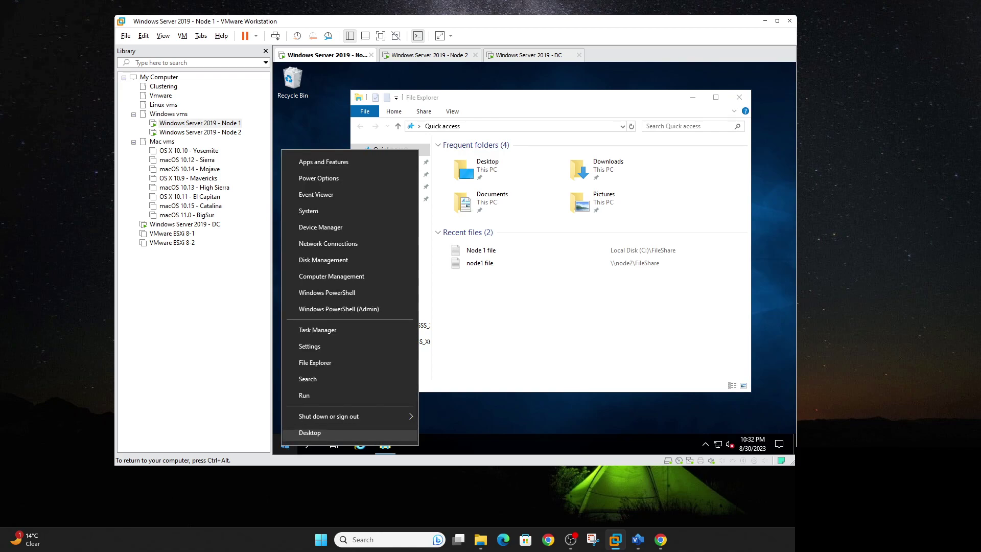
left_click(315, 276)
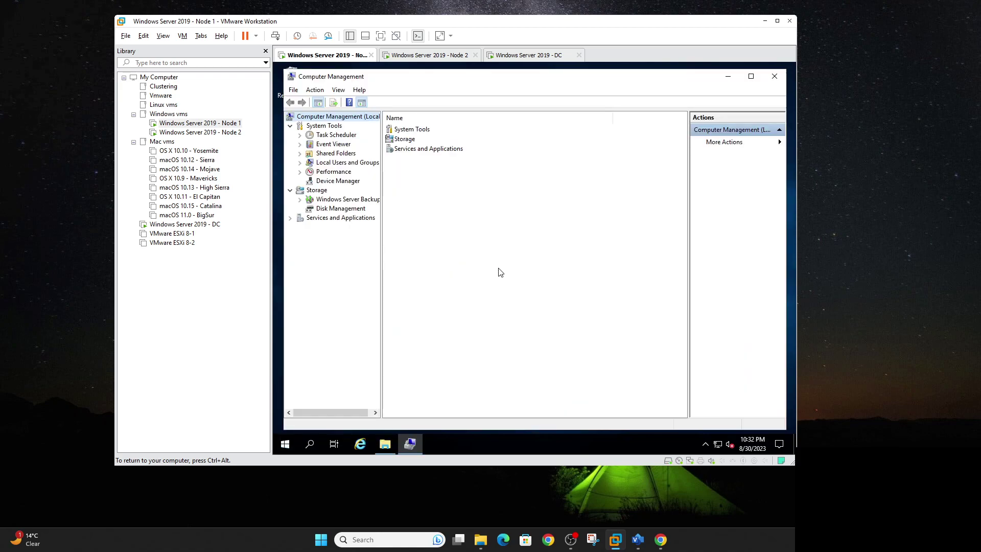
left_click(365, 208)
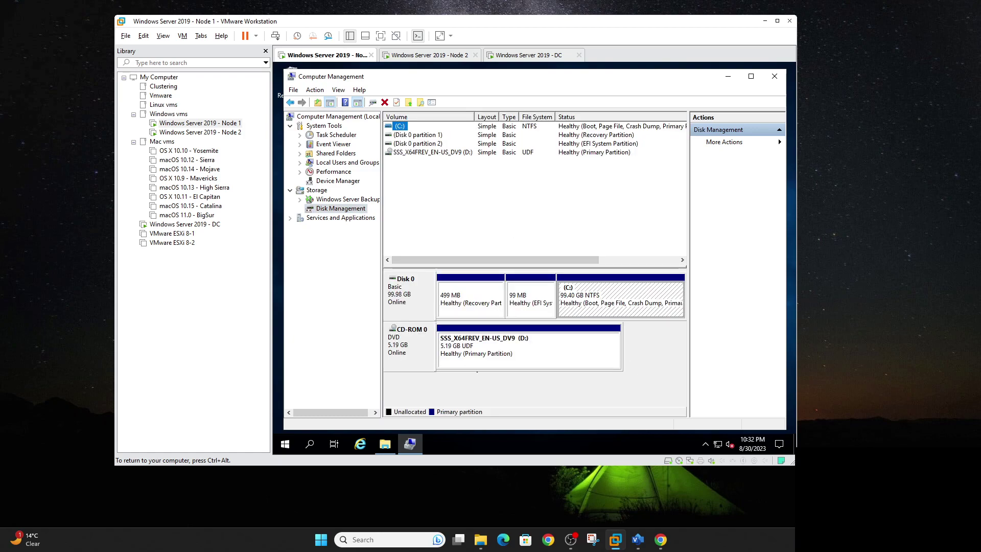
Switch to the Node 2 virtual machine, examine its disks in Disk Management, minimize that window and close File Explorer
left_click(237, 133)
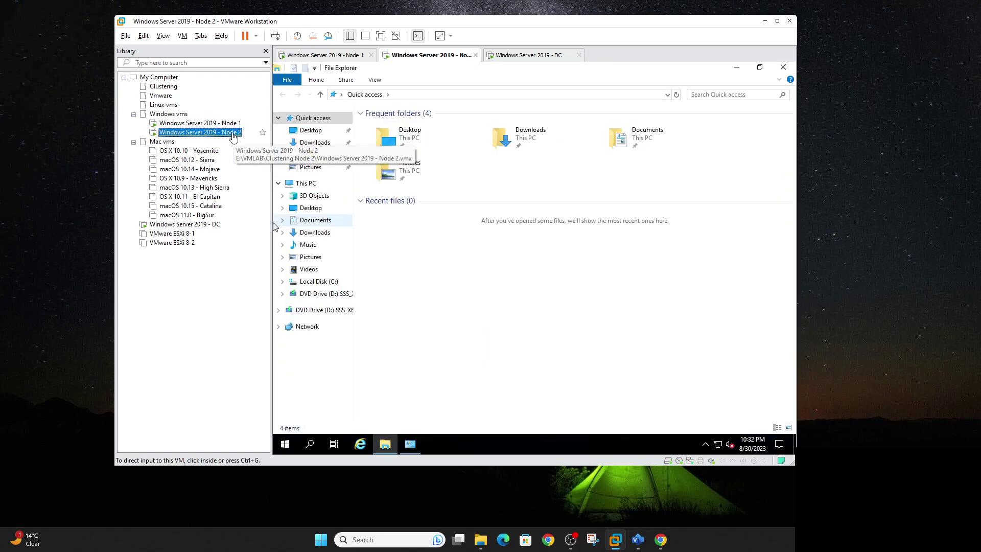
right_click(285, 443)
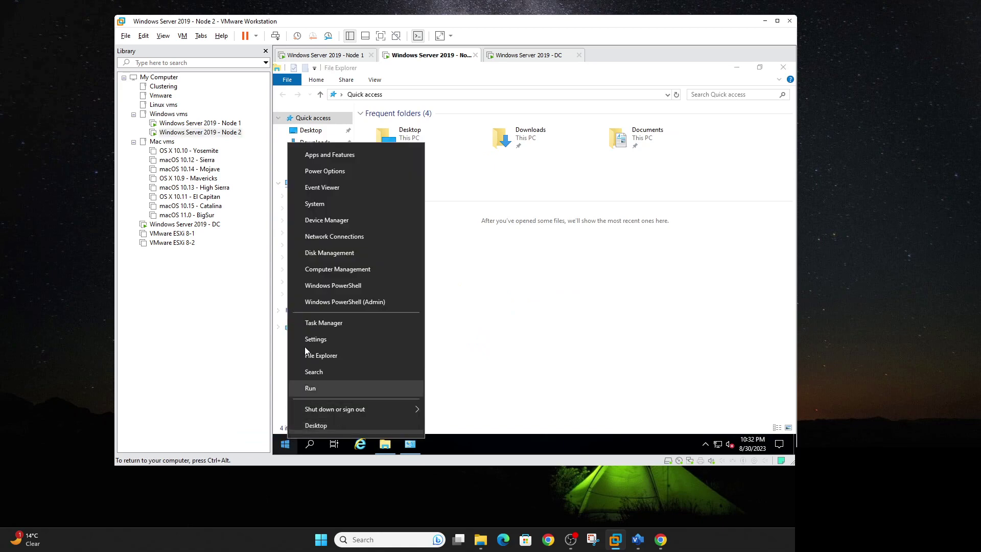
left_click(322, 252)
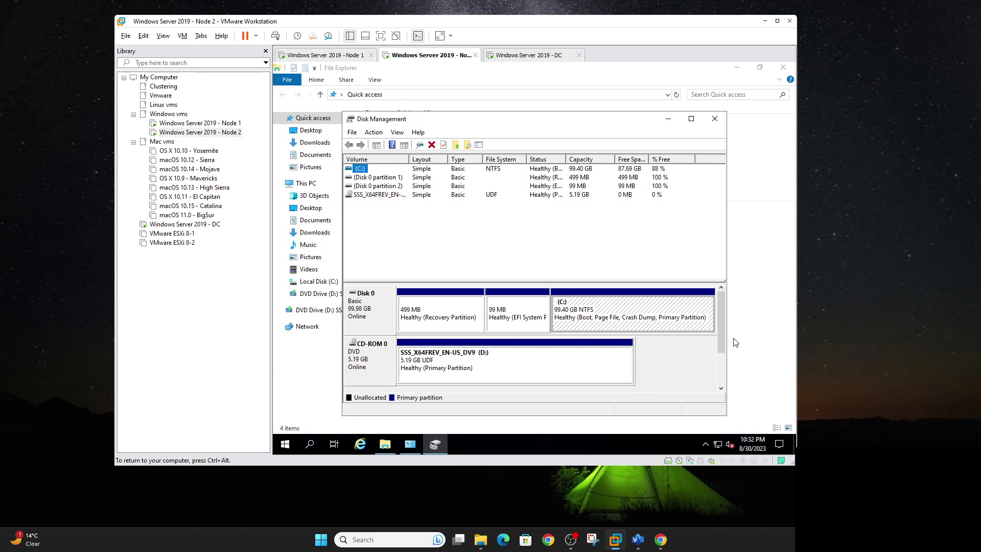
left_click_drag(720, 341, 722, 361)
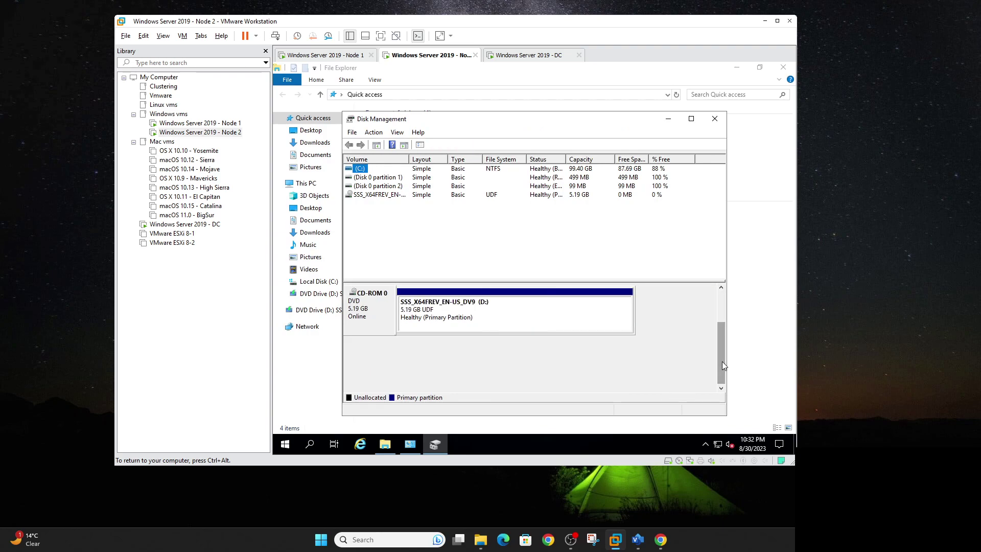
left_click(668, 119)
left_click(784, 72)
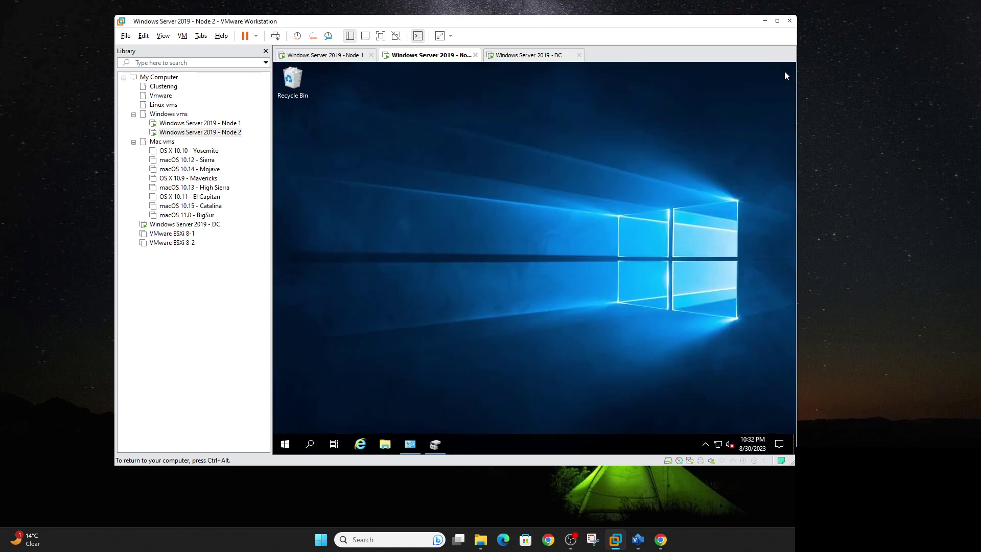
Return to Node 1, clear Computer Management and File Explorer off the desktop, and open the iSCSI Initiator properties
left_click(225, 123)
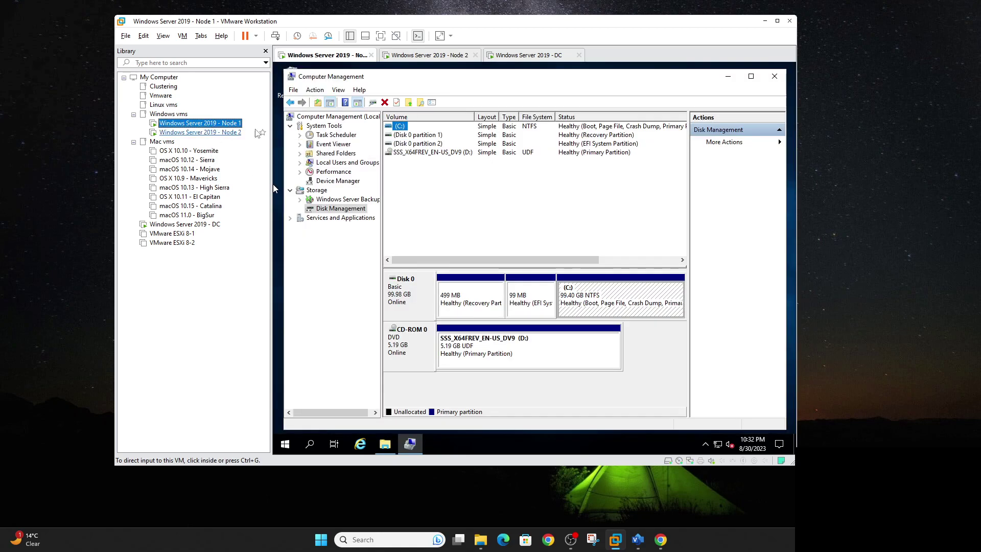
left_click(728, 76)
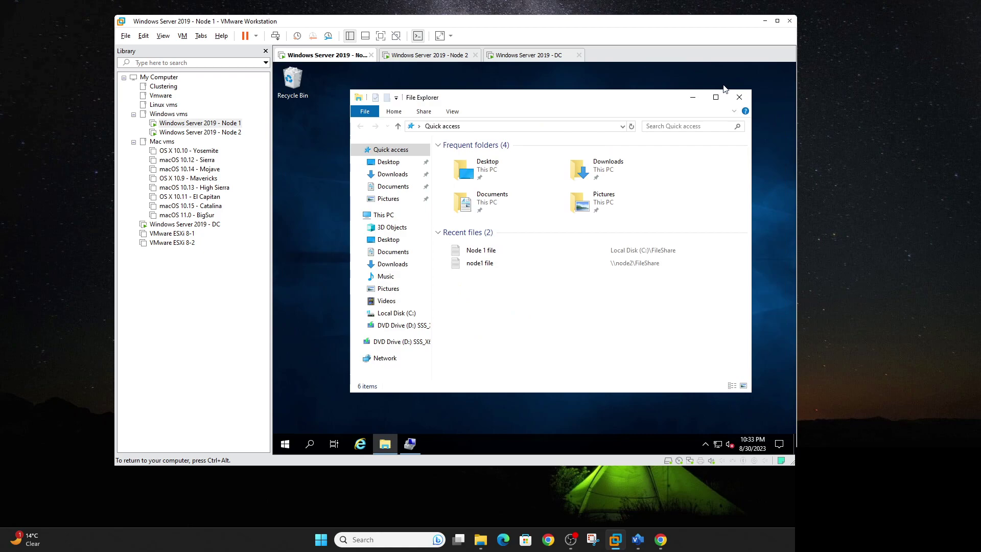
left_click(740, 97)
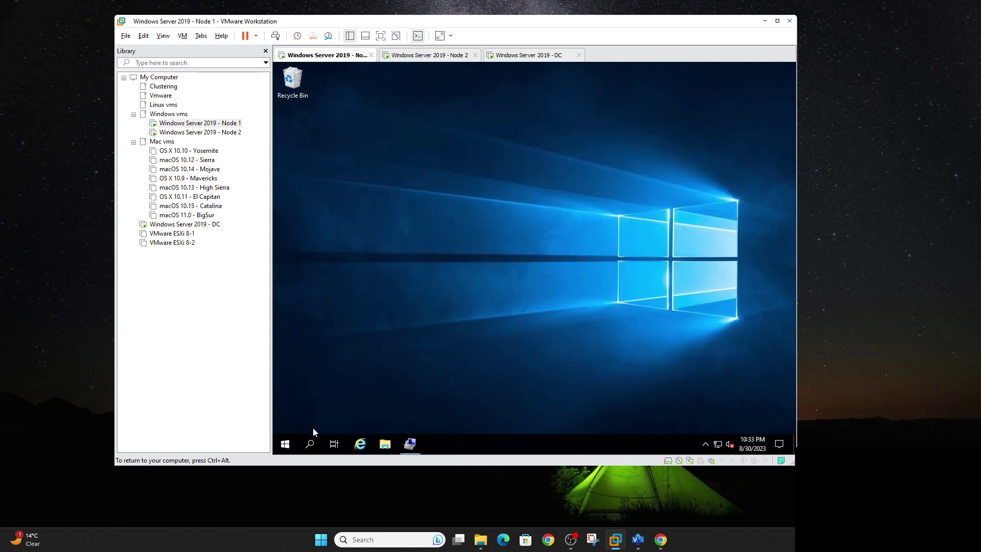
left_click(285, 444)
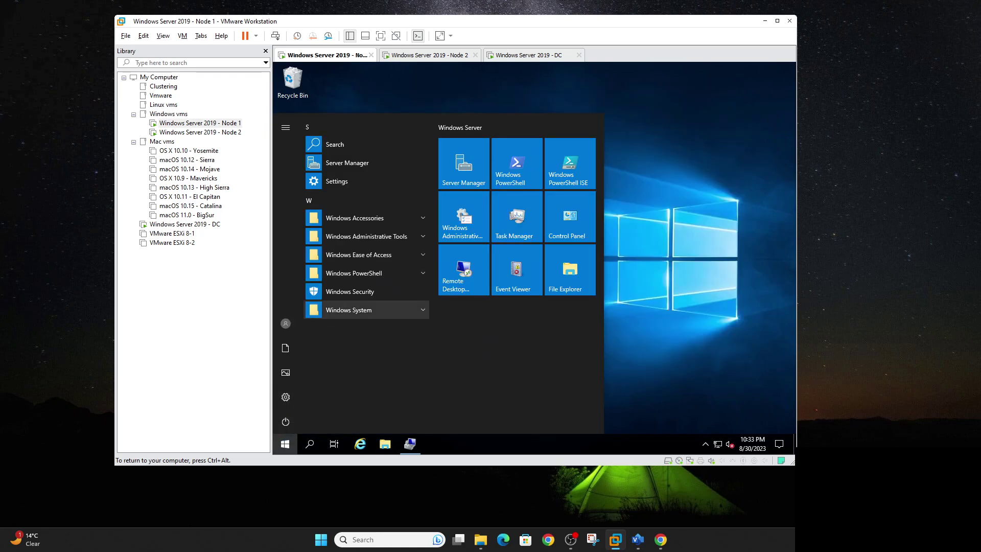
left_click(375, 237)
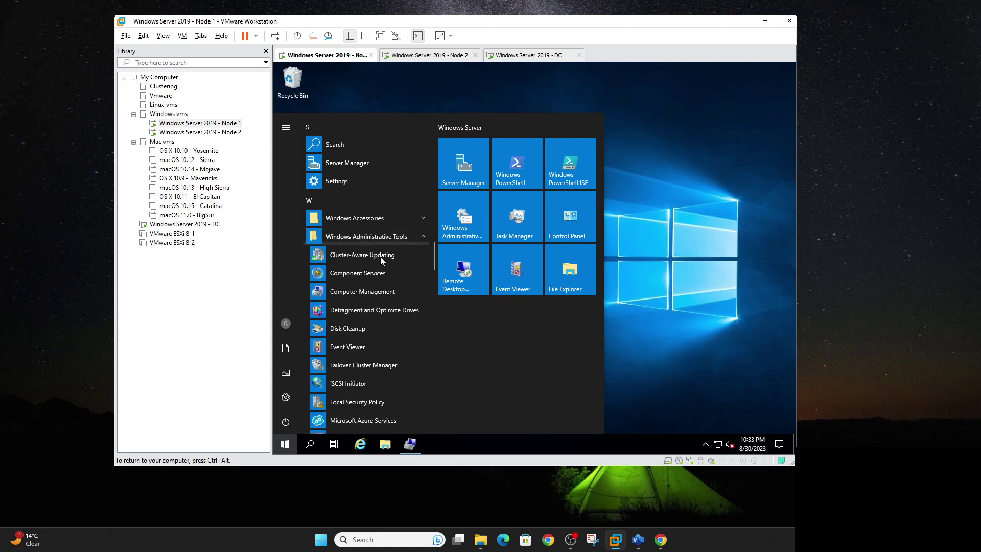
left_click(358, 384)
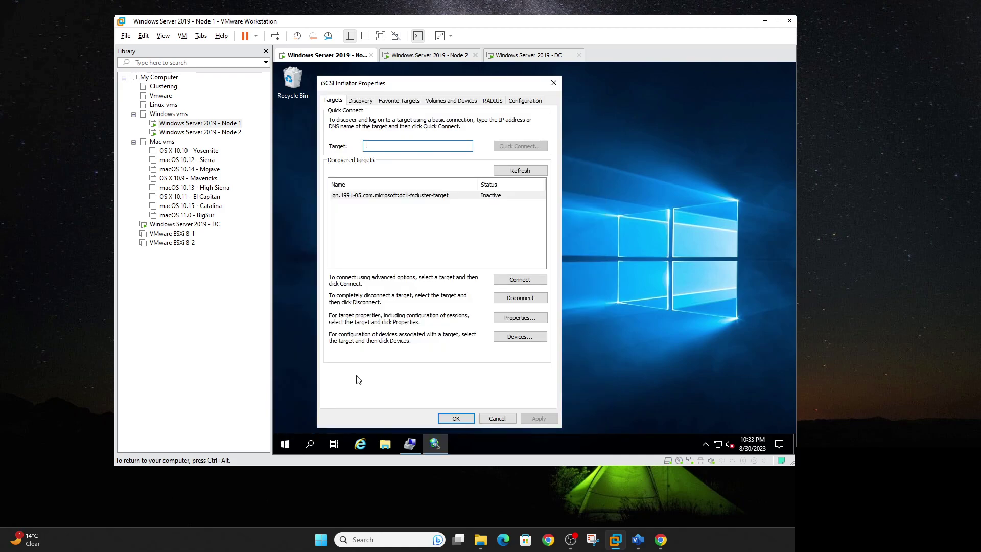
Try to disconnect the old dc1-fscluster-target on Node 1 and refresh the discovered targets list
left_click(451, 196)
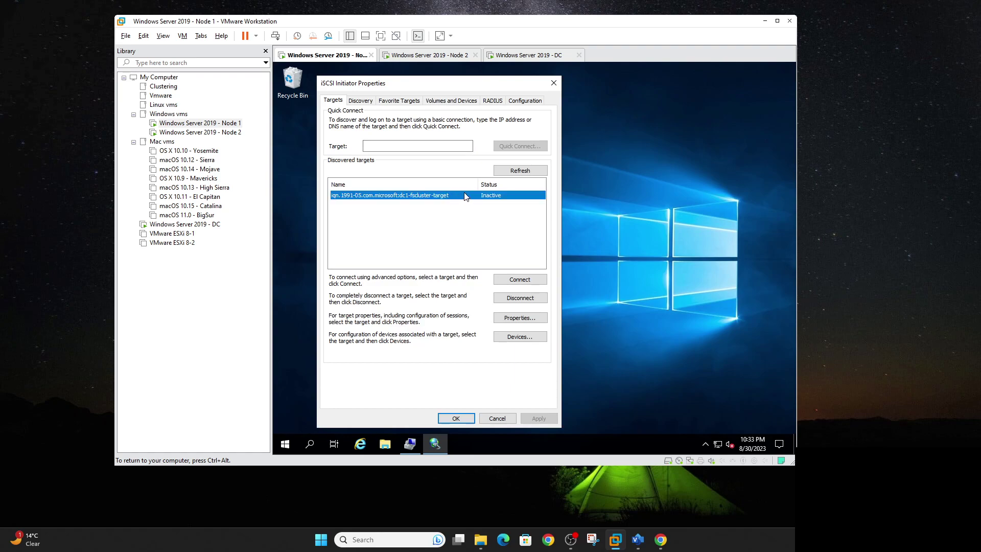
left_click(509, 299)
left_click(533, 288)
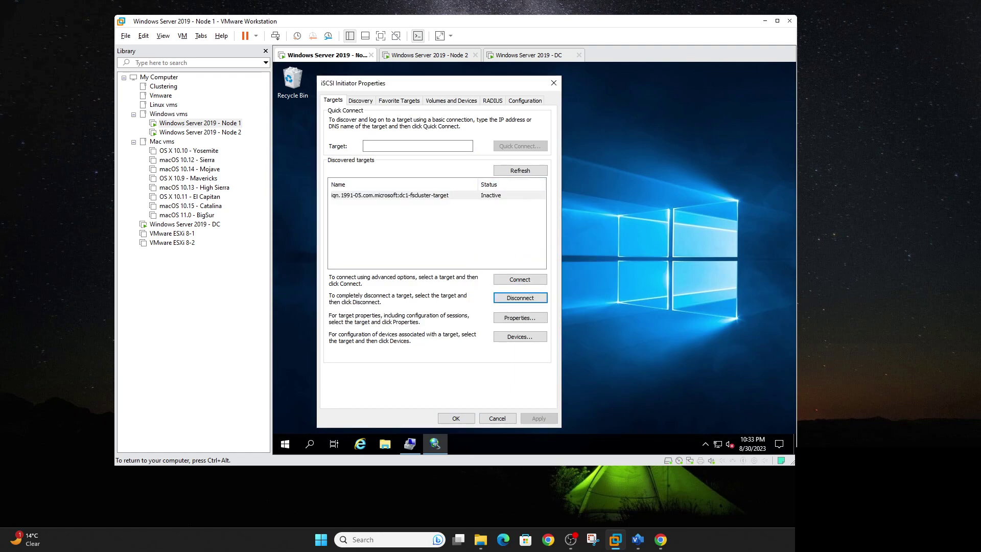
left_click(483, 197)
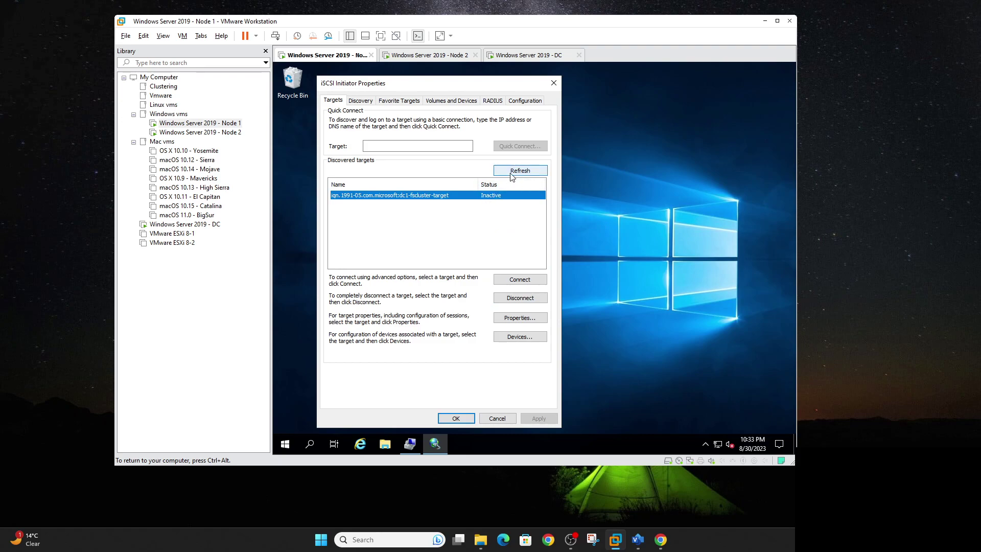
left_click(512, 171)
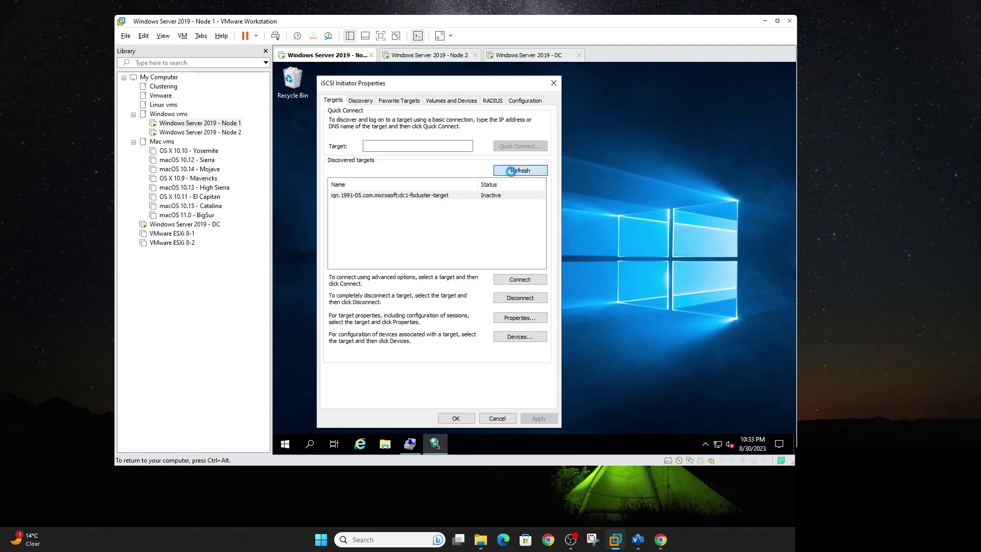
Quick-connect Node 1 to the iSCSI target server dc1 and accept the initiator properties
left_click(456, 148)
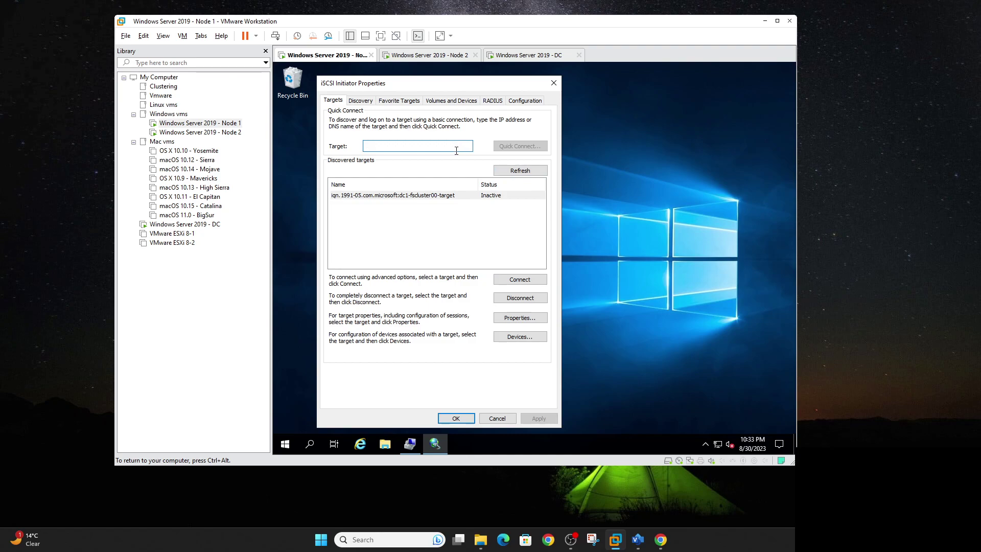
type("n")
key("BackSpace")
type("dc1")
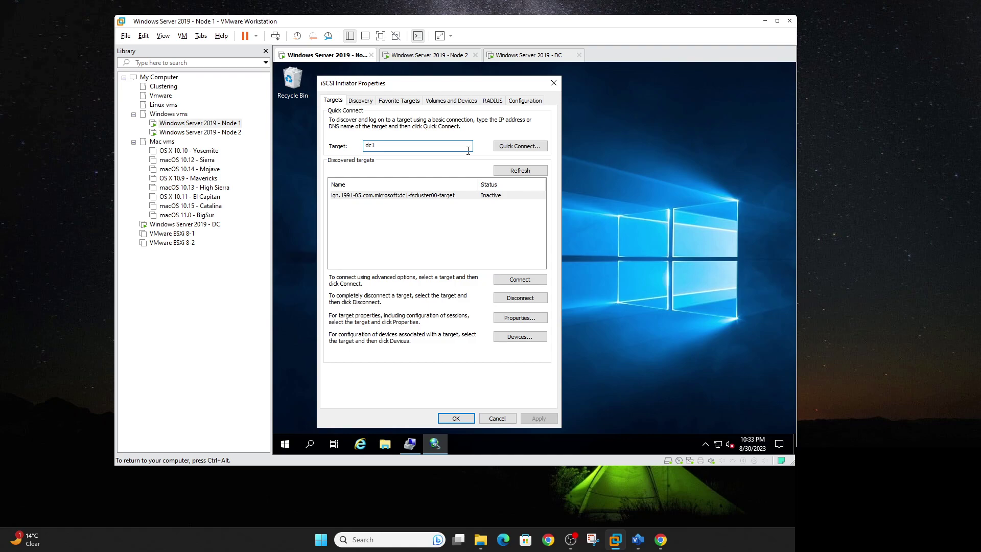
left_click(509, 149)
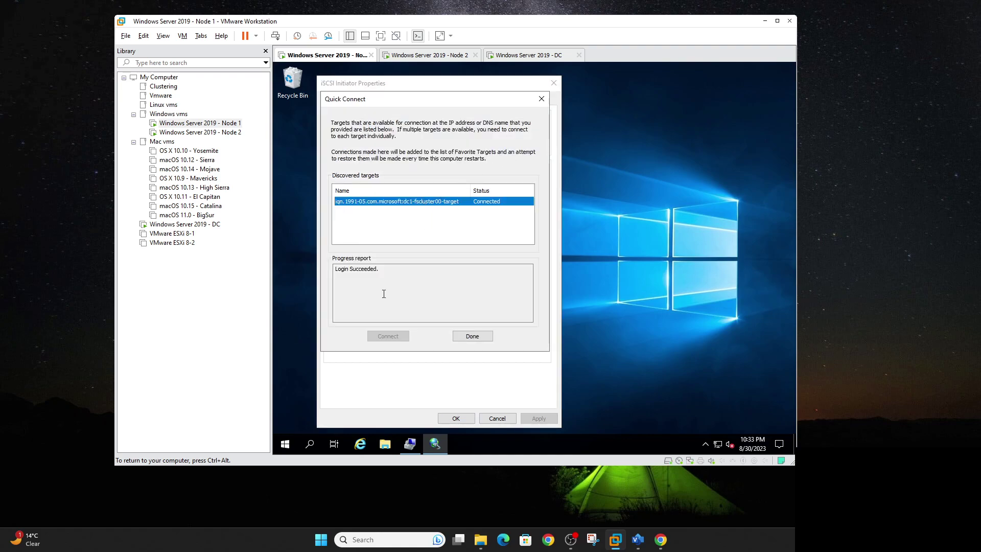
left_click(472, 339)
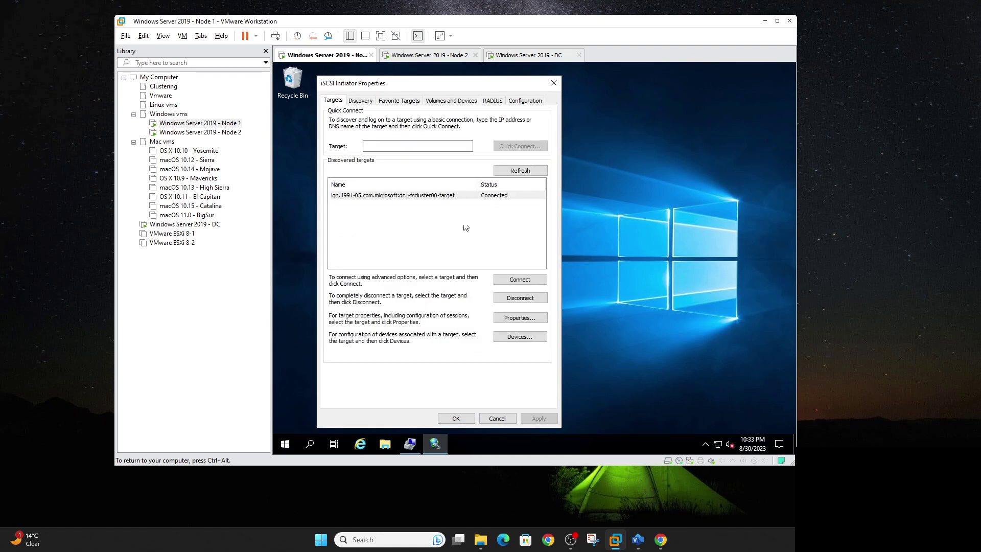
left_click(455, 417)
Check the disks in Computer Management on Node 1, then switch to Node 2 and restore its Disk Management window
left_click(386, 443)
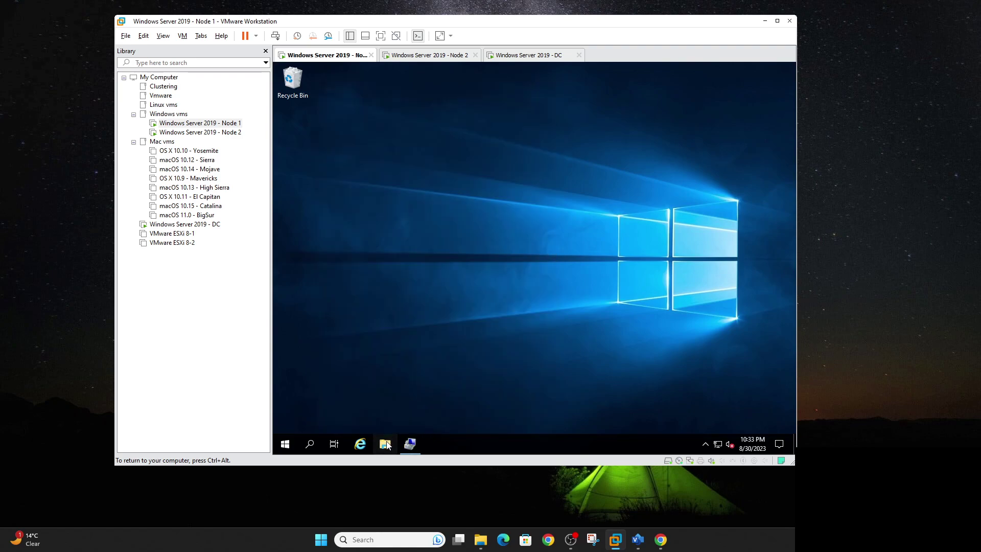
left_click(409, 444)
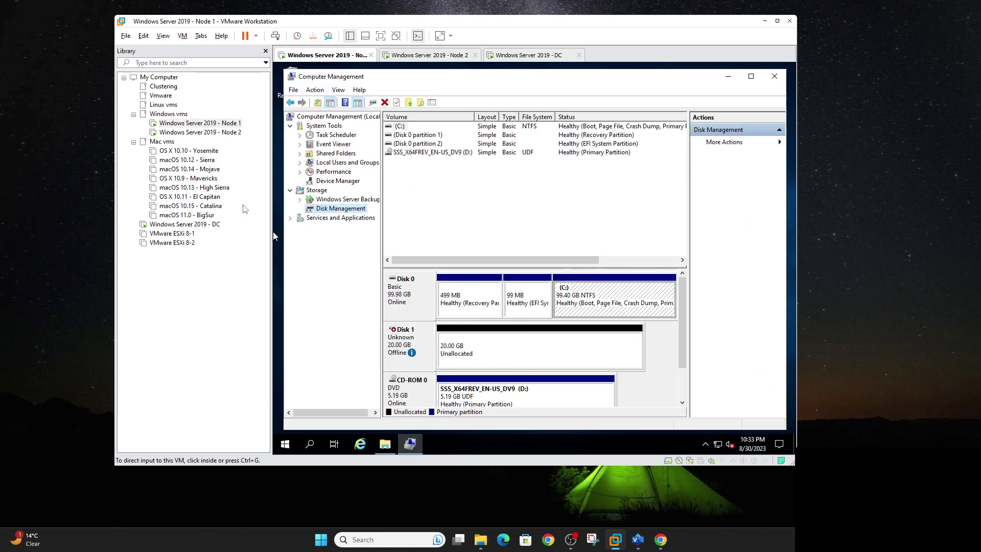
left_click(199, 132)
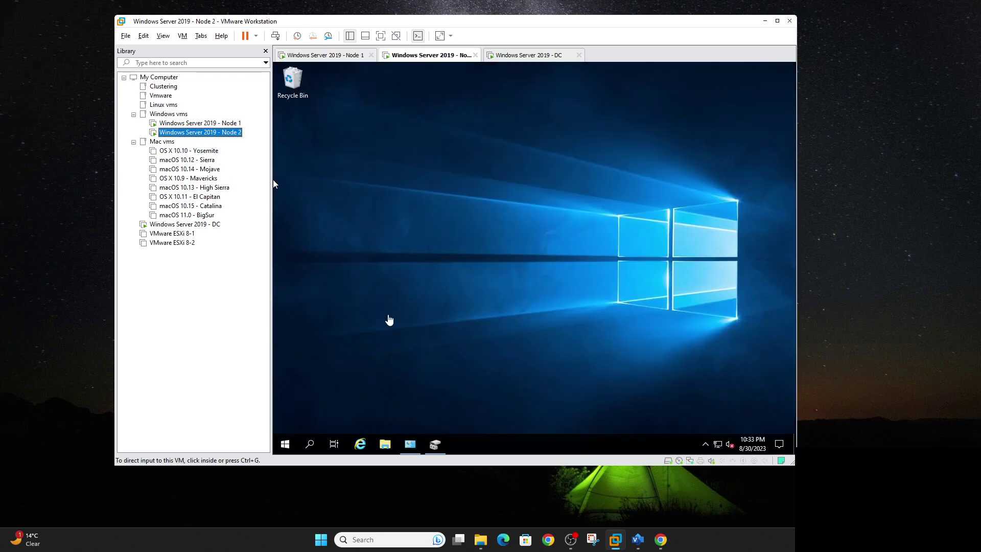
left_click(436, 444)
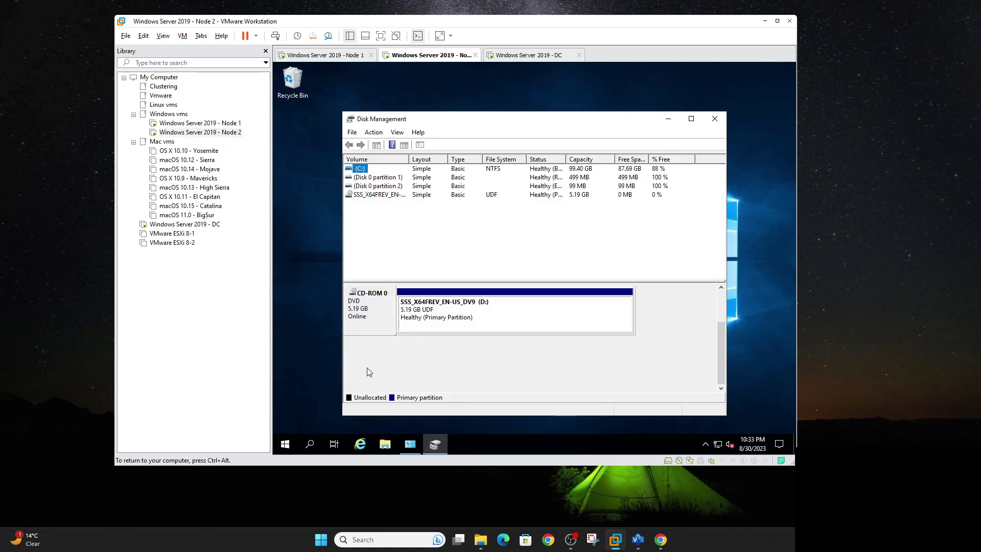
Open the iSCSI Initiator properties on Node 2 and refresh its discovered targets list
left_click(285, 444)
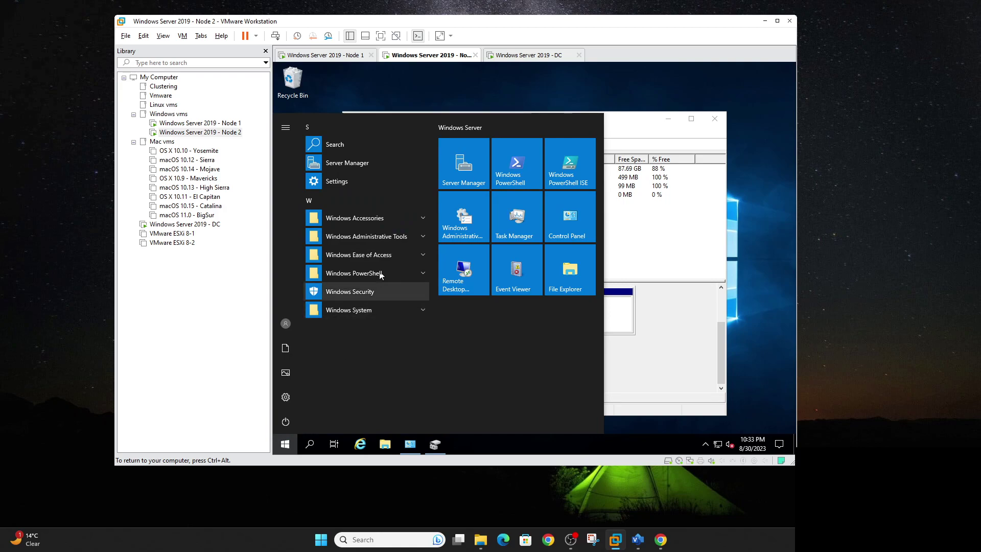
left_click(382, 237)
scroll(352, 306, "down", 2)
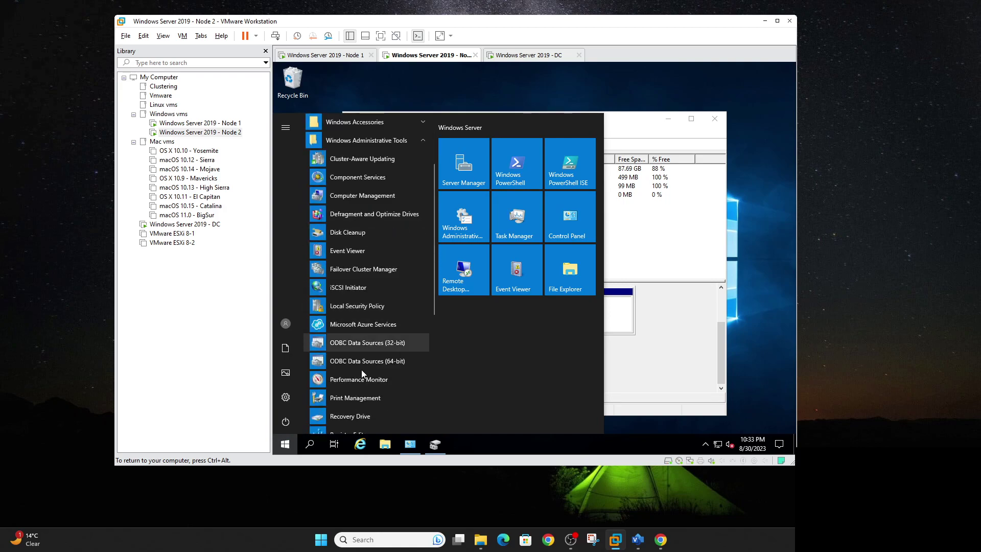
left_click(345, 286)
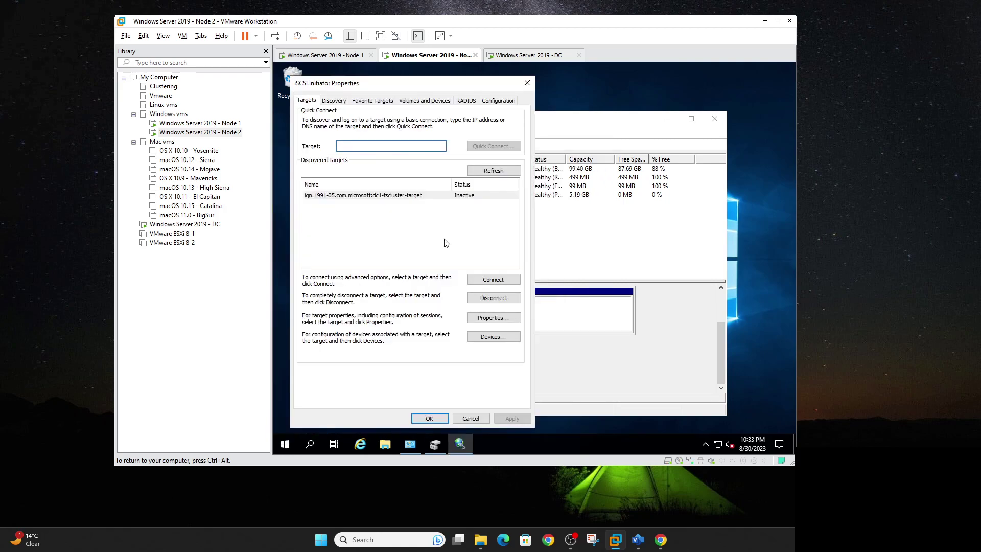
left_click(430, 196)
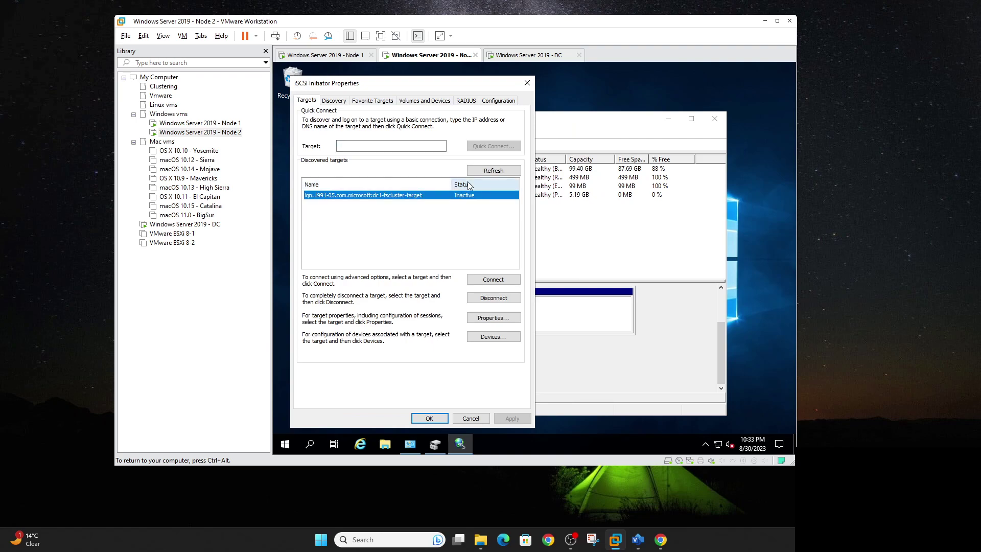
left_click(494, 170)
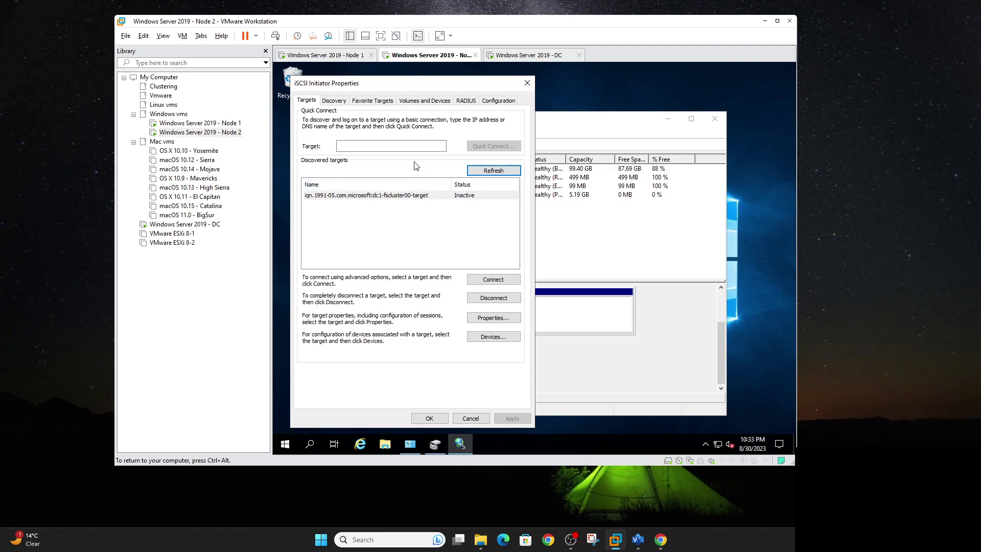
Quick-connect Node 2 to the iSCSI target server dc1 and accept the initiator properties
left_click(413, 146)
type("dc1")
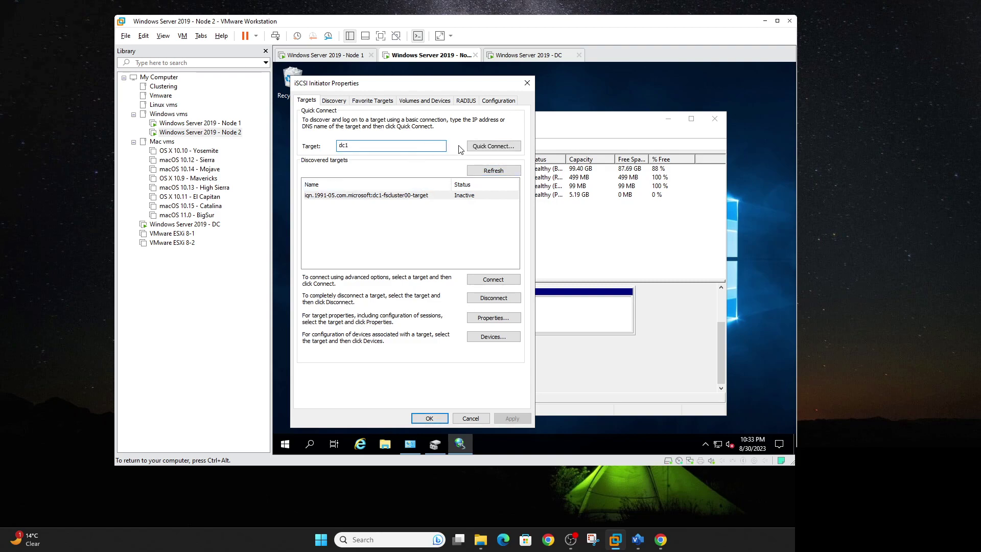
left_click(472, 147)
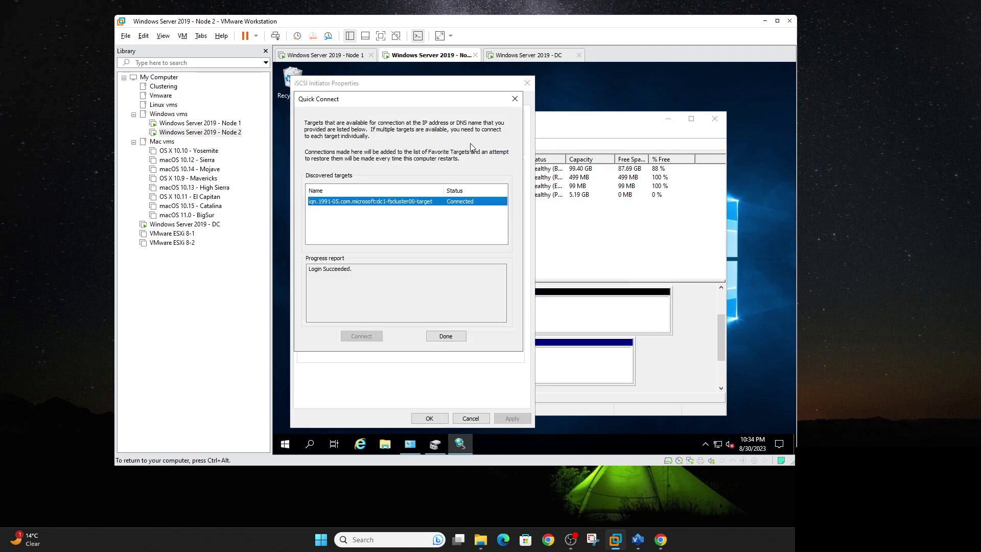
left_click(449, 336)
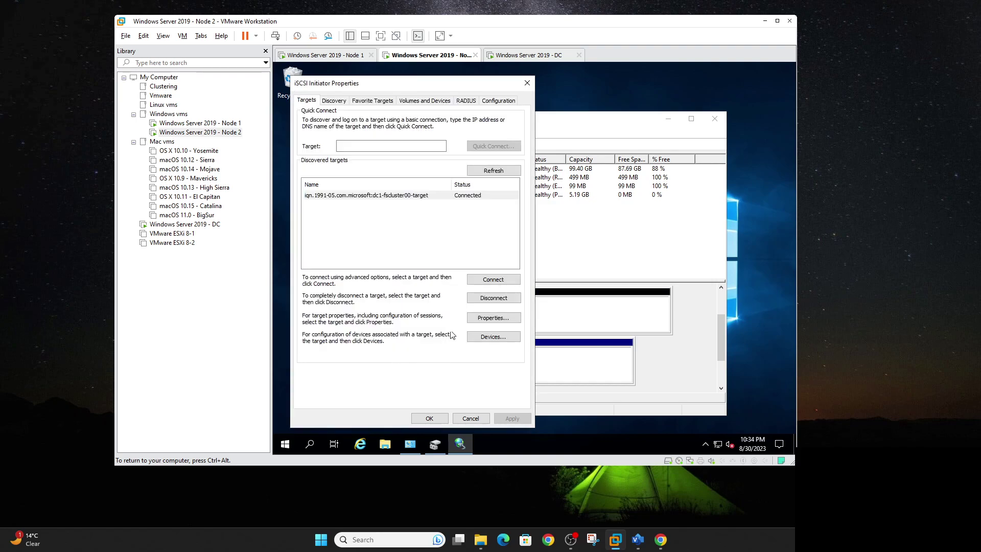
left_click(435, 411)
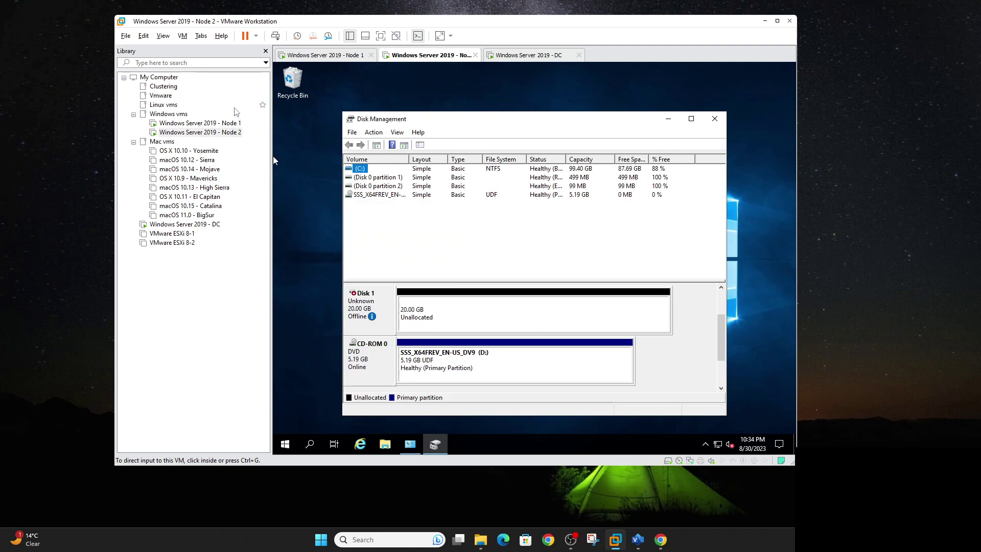
Compare the shared iSCSI disk in Disk Management on Node 2 and Node 1, ending on Node 1
mouse_move(423, 317)
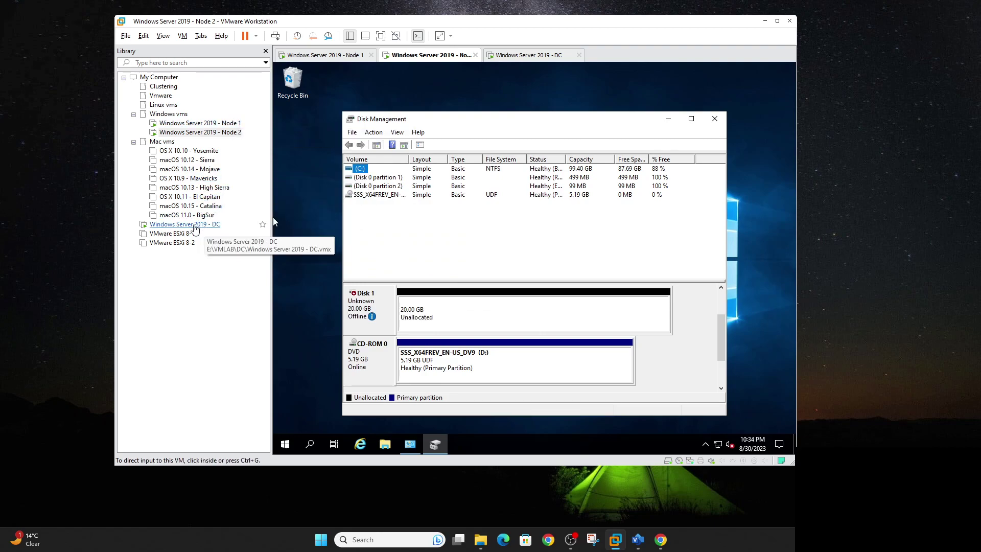
left_click(195, 123)
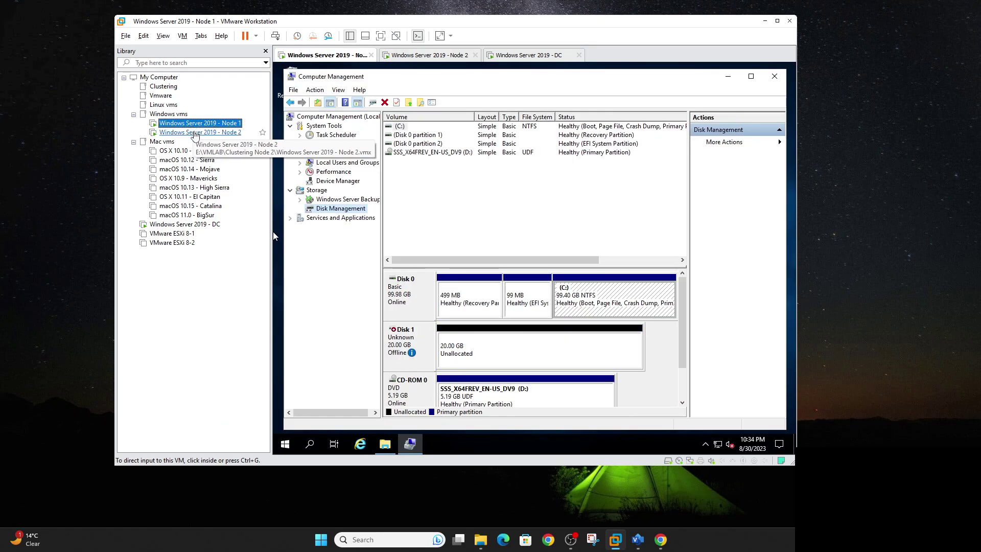
left_click(195, 134)
left_click(199, 125)
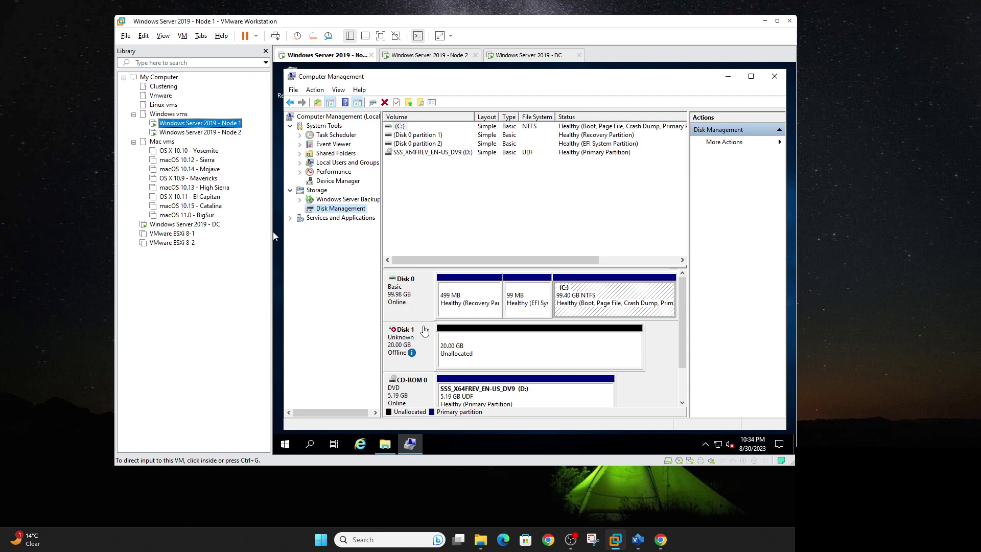
Bring Disk 1 online on Node 1 and initialize it with the GPT partition style
left_click(424, 331)
right_click(424, 330)
left_click(453, 331)
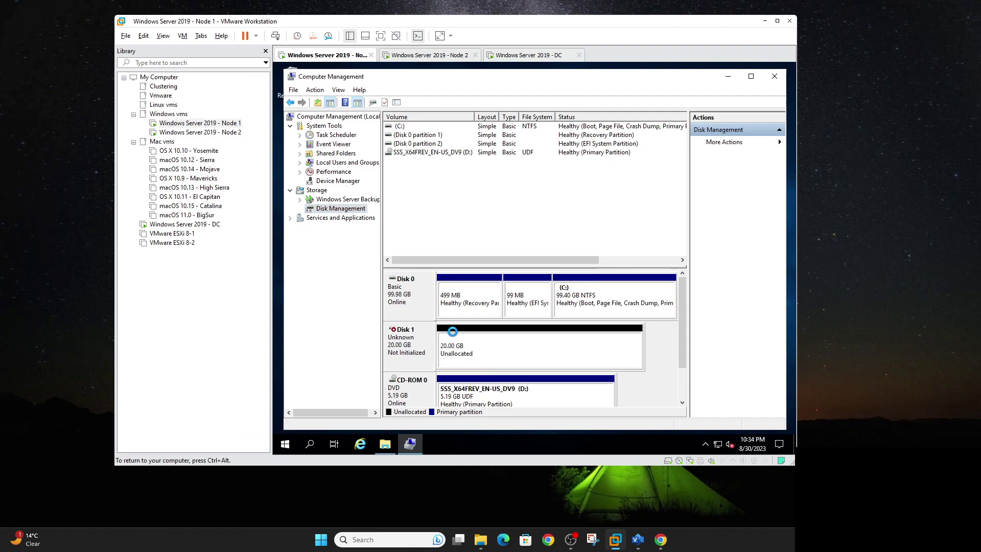
right_click(421, 338)
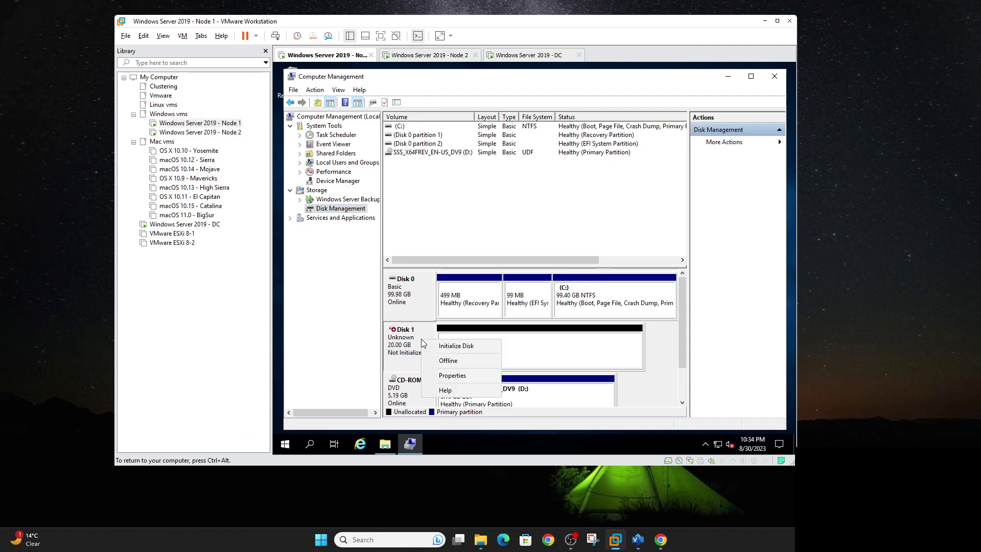
left_click(456, 348)
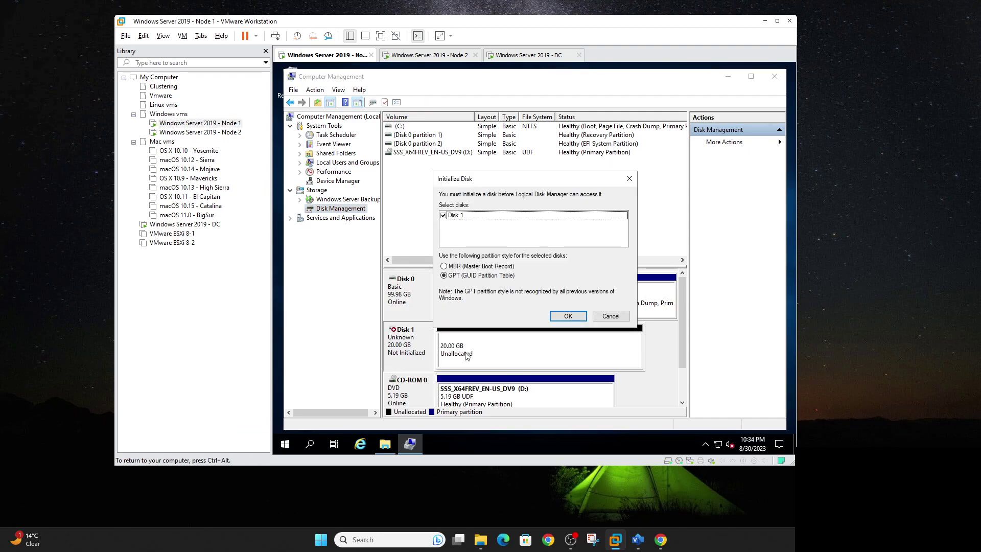
left_click(552, 317)
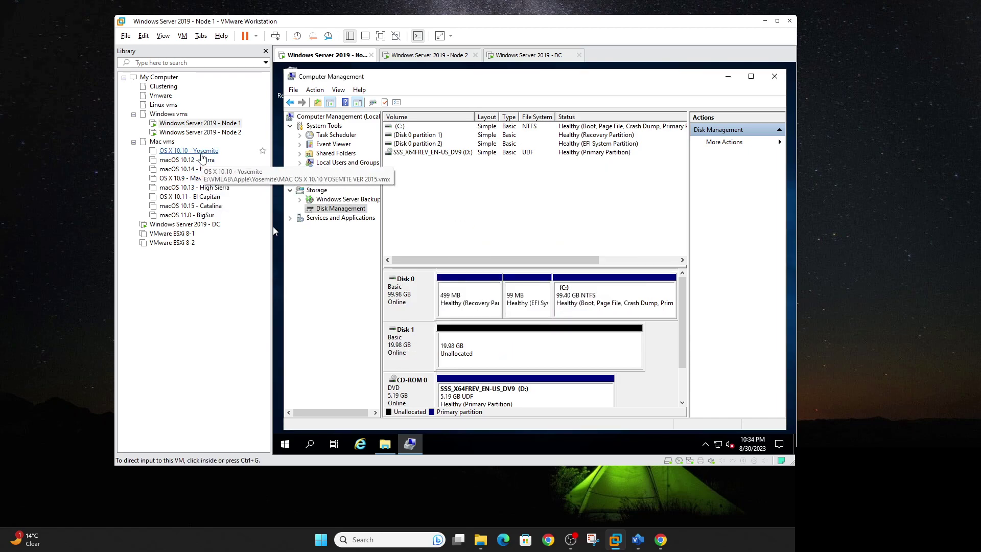
Switch to Node 2 and bring Disk 1 online in Disk Management, dismissing any error and retrying
left_click(200, 132)
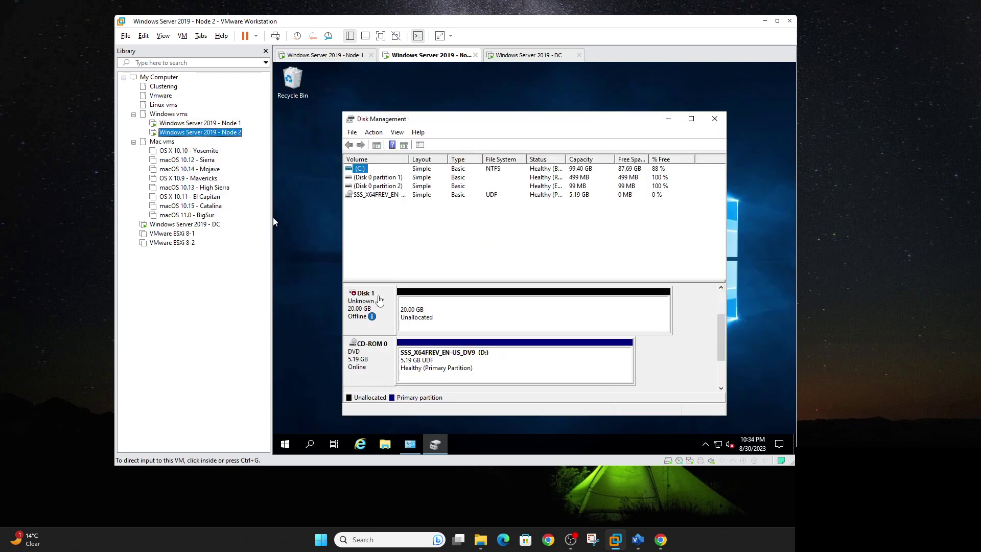
left_click(378, 300)
right_click(380, 301)
left_click(396, 303)
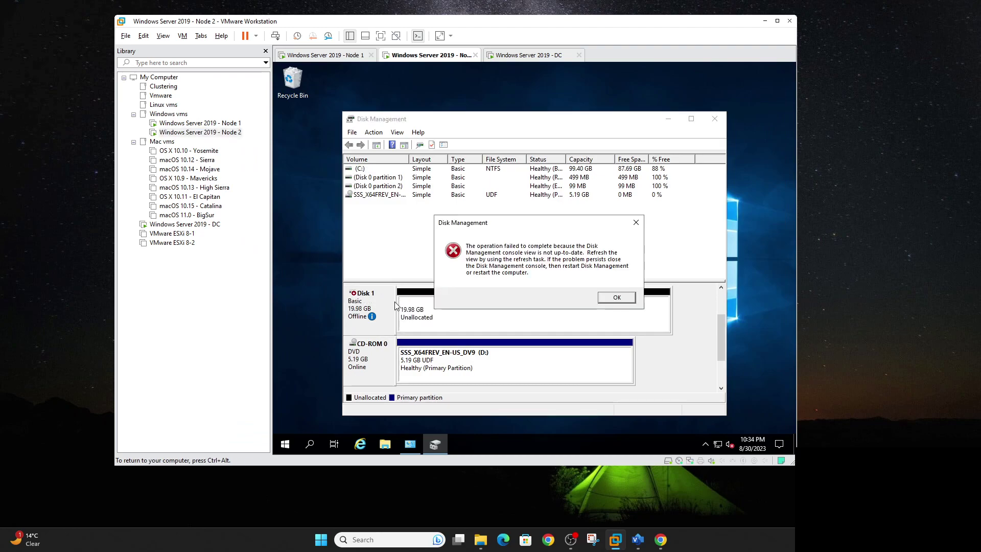
left_click(620, 303)
left_click(618, 299)
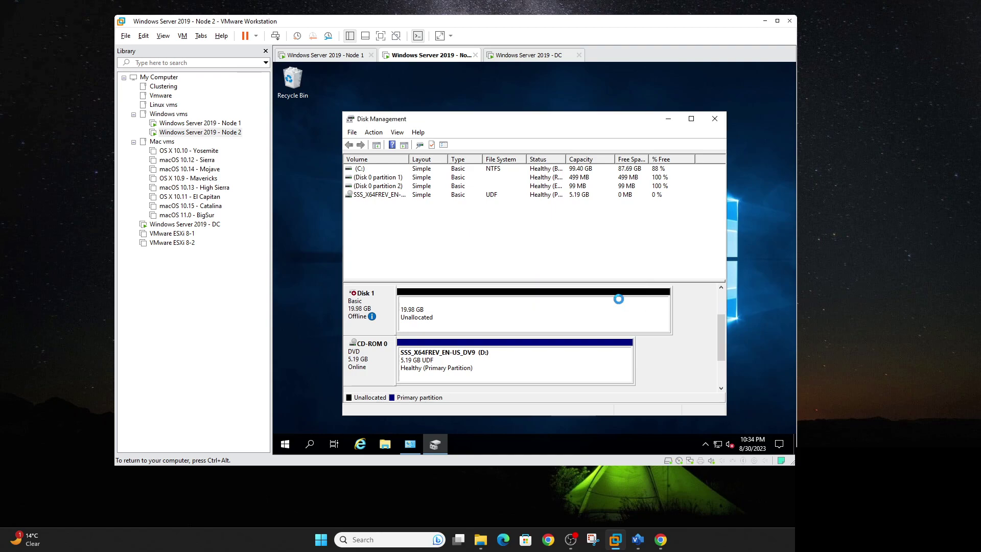
mouse_move(378, 320)
right_click(387, 303)
left_click(423, 310)
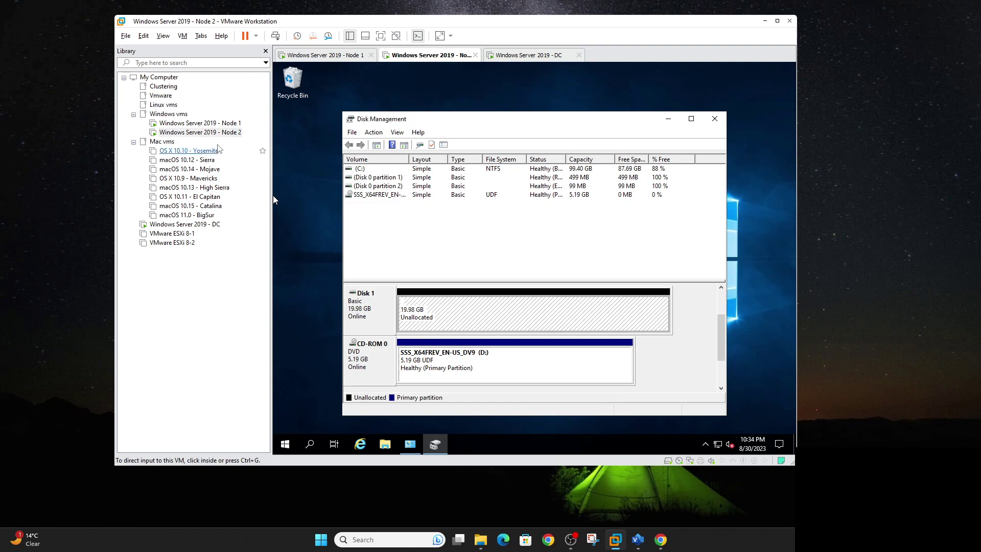
On Node 1, create a full-size simple volume on Disk 1, quick-formatted as NTFS and labelled sharedvolume
left_click(219, 123)
left_click(449, 338)
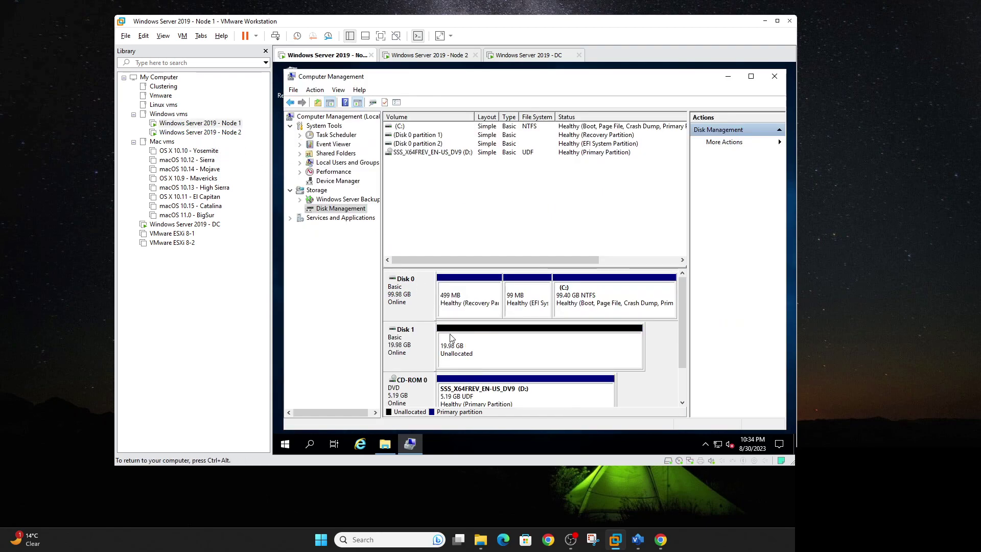
right_click(450, 336)
left_click(466, 341)
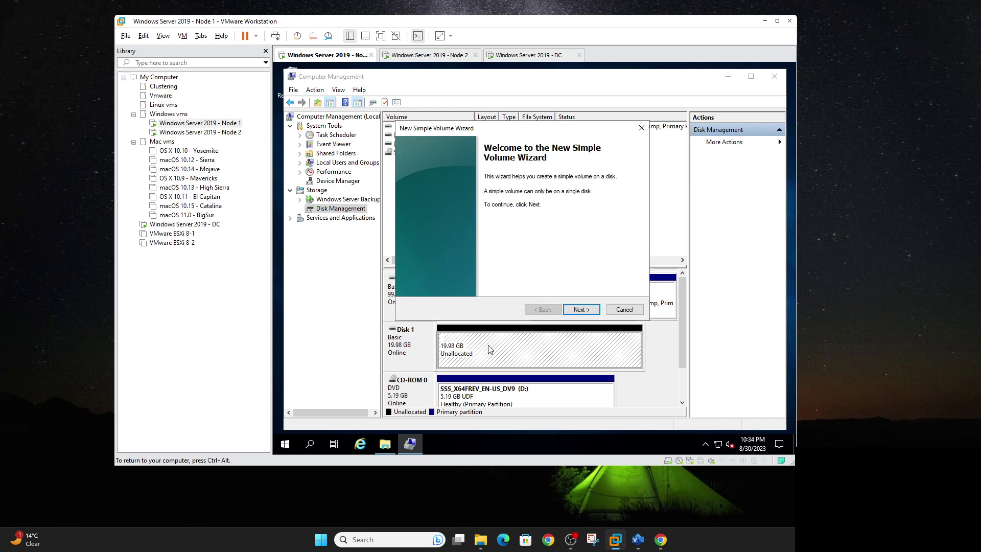
left_click(581, 310)
left_click(581, 310)
left_click(580, 309)
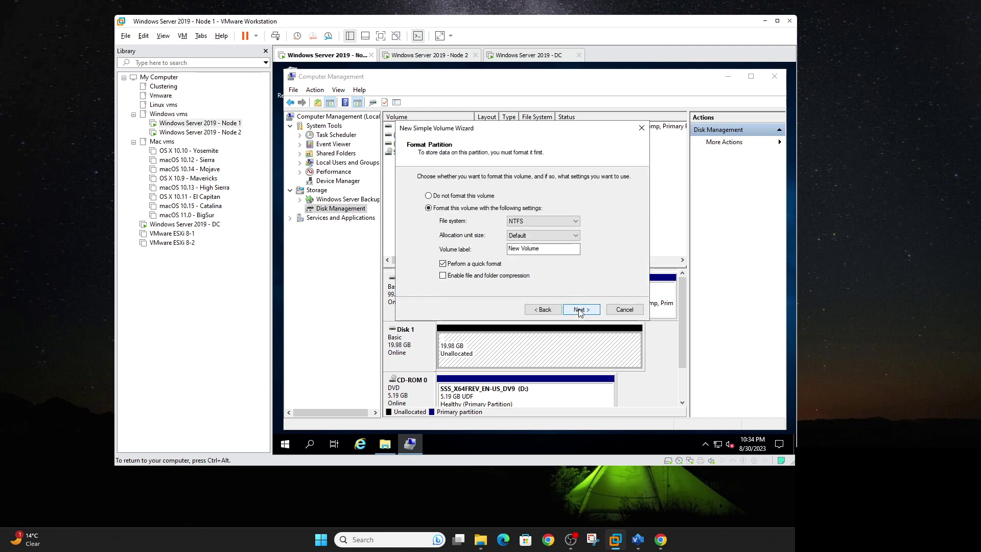
left_click_drag(548, 252, 506, 249)
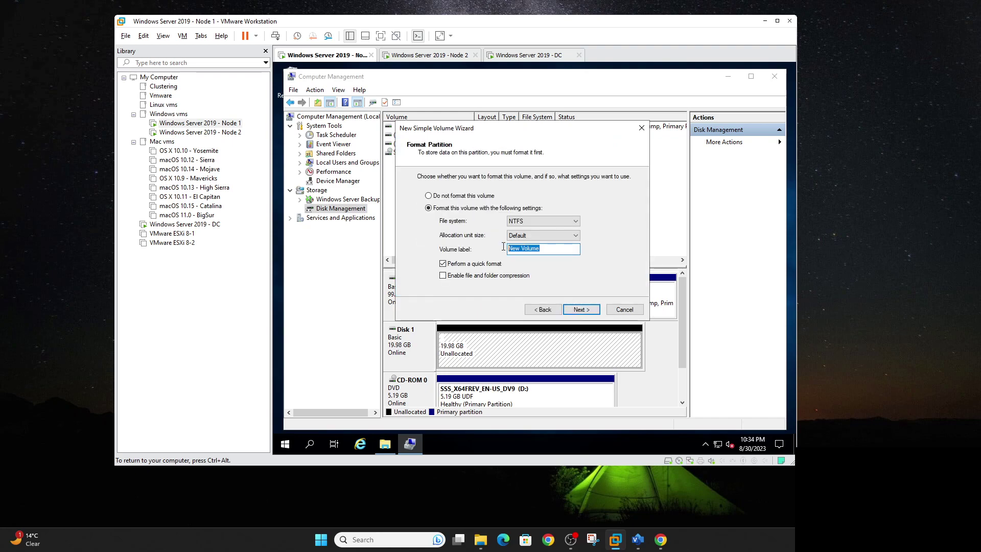
type("sharedvolume")
left_click(577, 309)
left_click(573, 309)
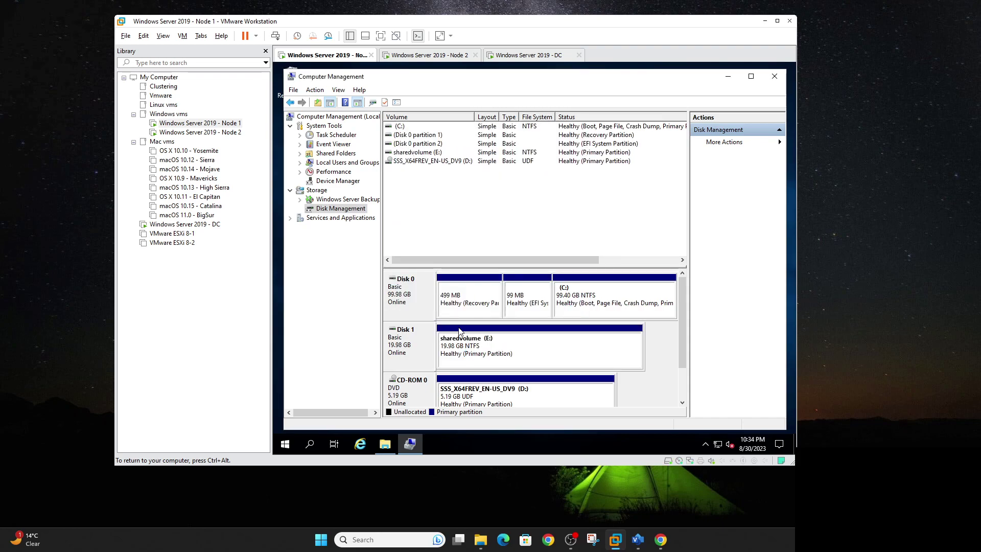
Switch to Node 2, check the options for Disk 1 and refresh the Disk Management view
left_click(183, 133)
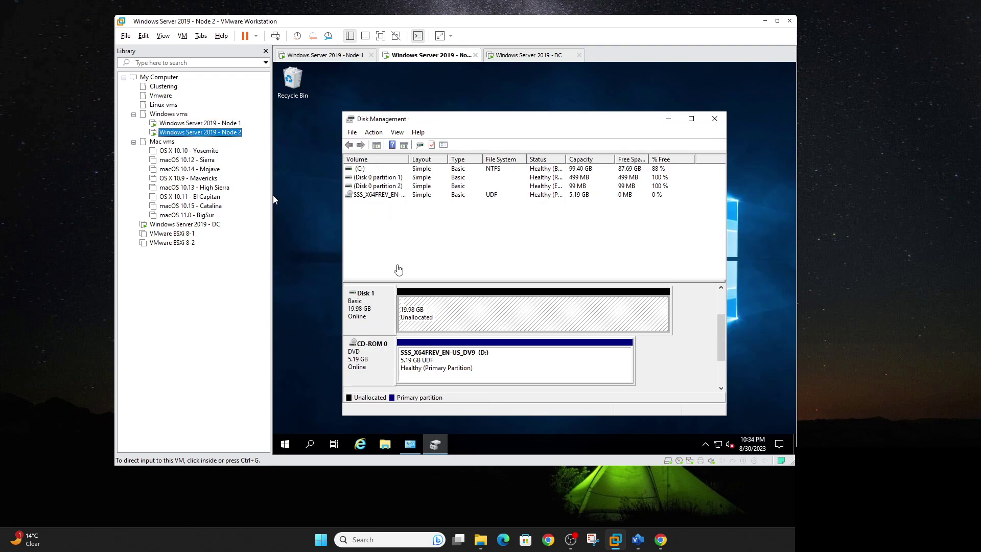
left_click(391, 297)
right_click(391, 294)
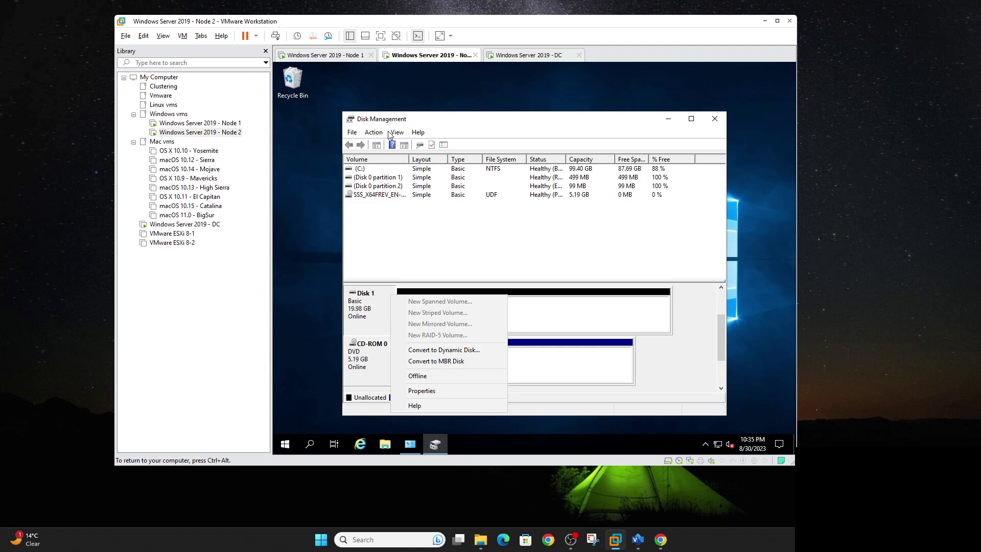
left_click(374, 133)
left_click(381, 145)
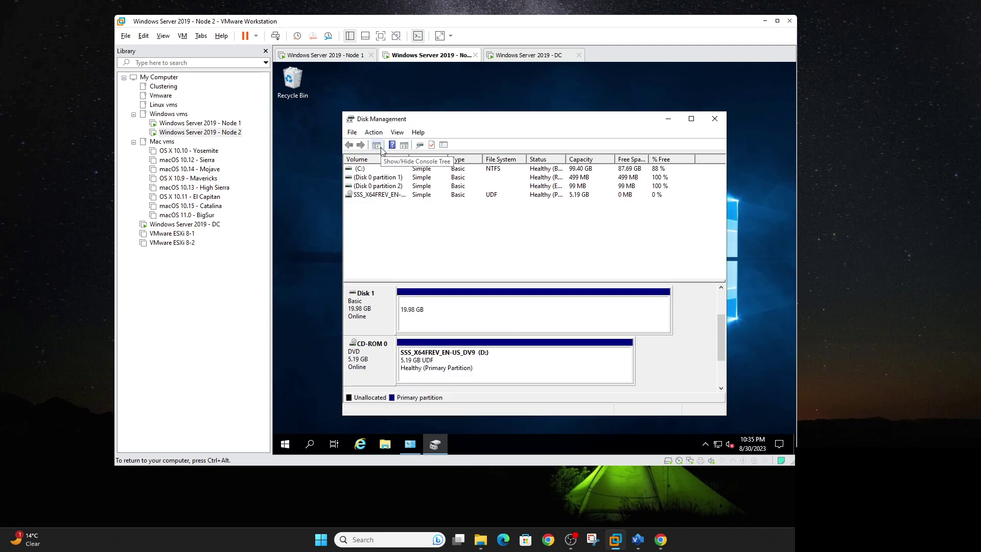
left_click(374, 132)
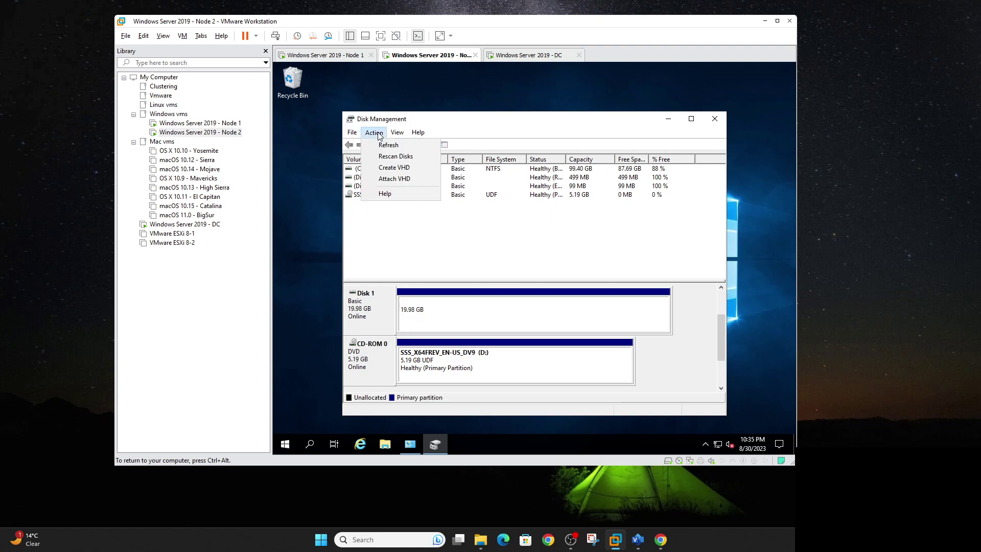
left_click(381, 145)
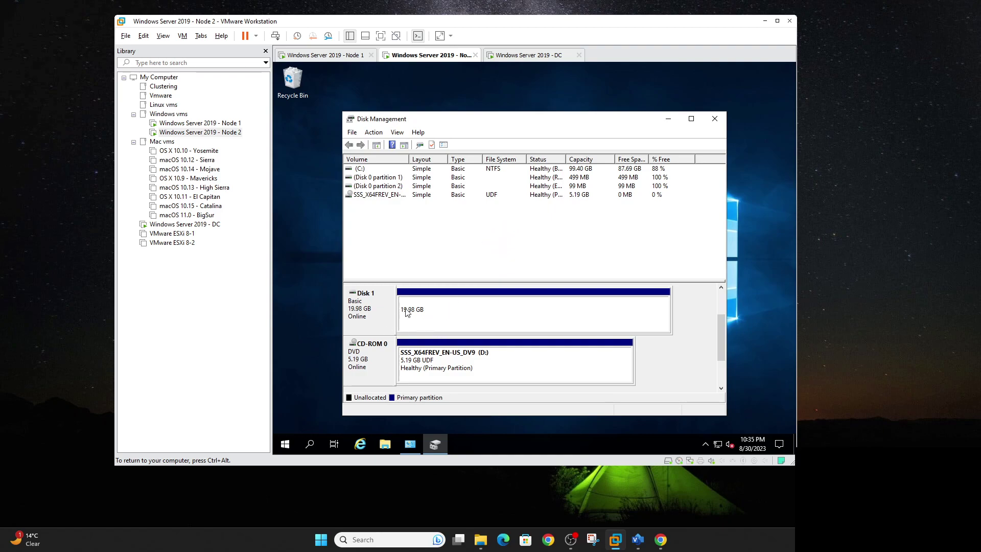
Compare how Disk 1 is listed on Node 2 and Node 1, ending on Node 1
left_click(229, 124)
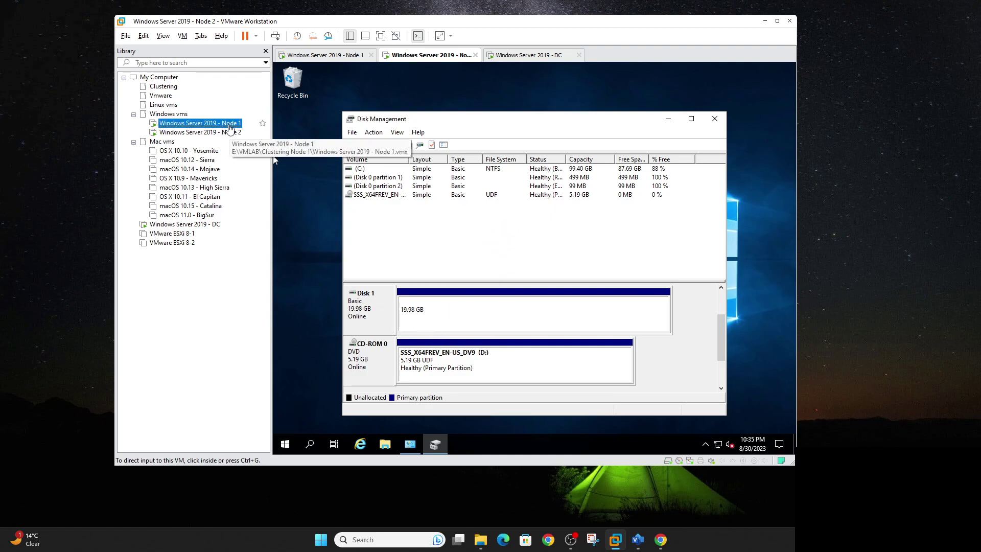
left_click(197, 133)
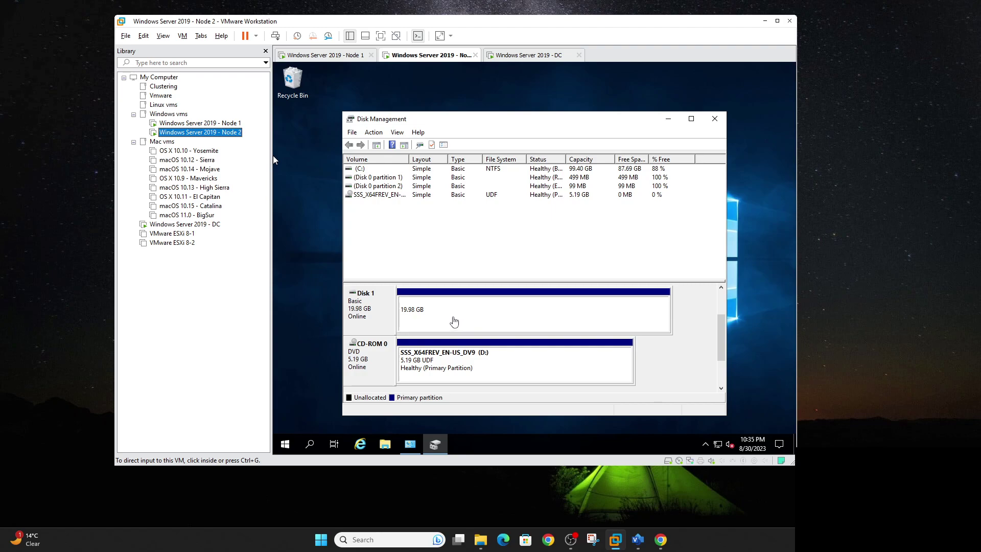
left_click(199, 123)
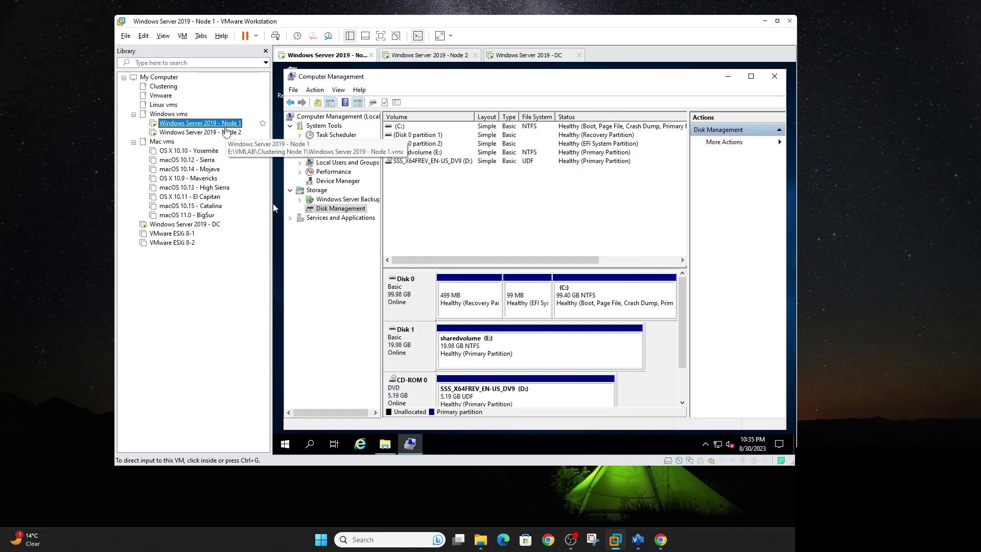
left_click(460, 350)
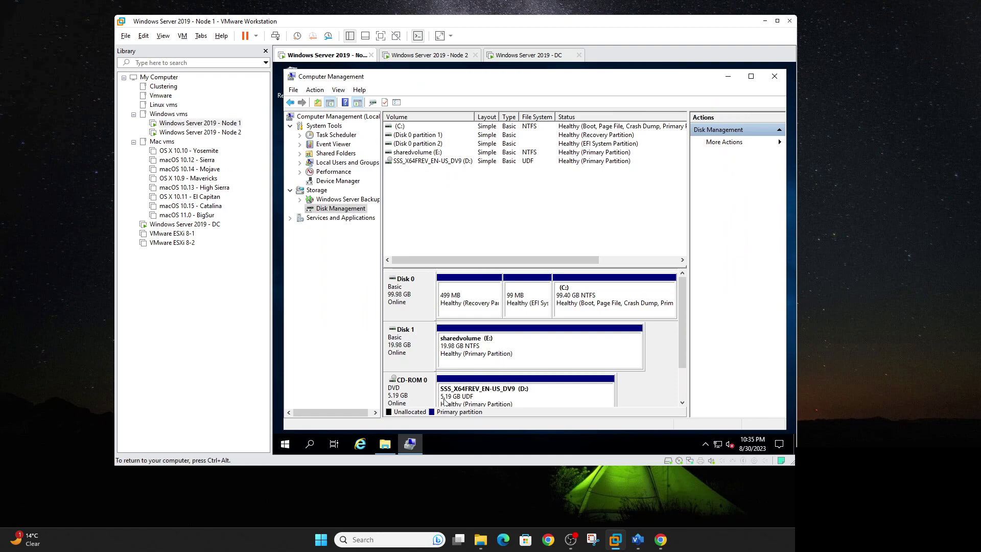
Open sharedvolume (E:) in File Explorer on Node 1, create a folder with the default name and close the window
left_click(384, 443)
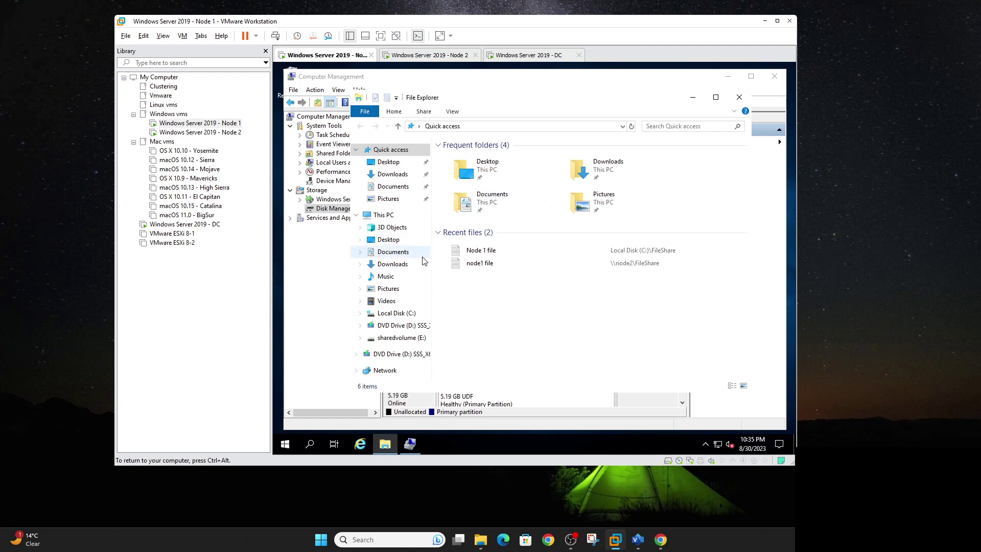
left_click(401, 215)
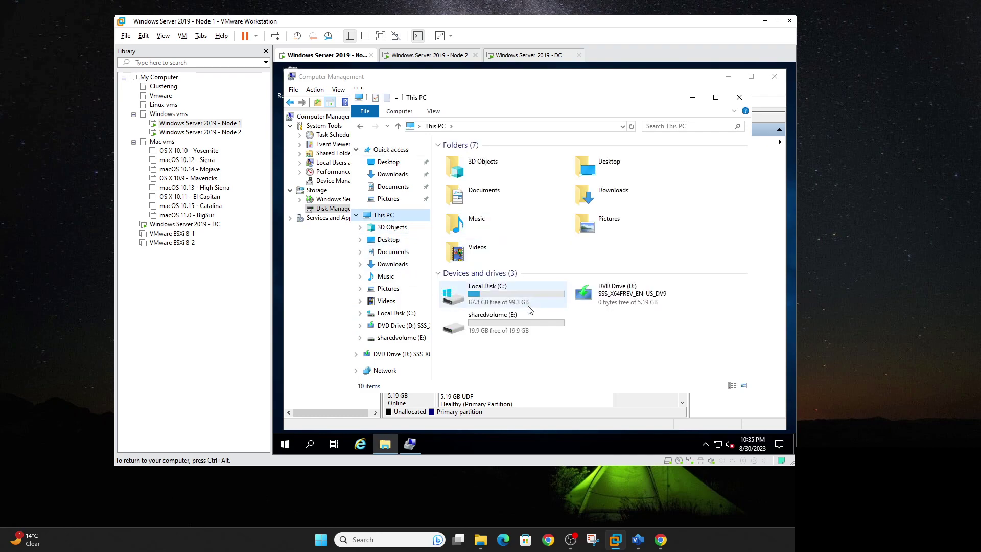
double_click(514, 323)
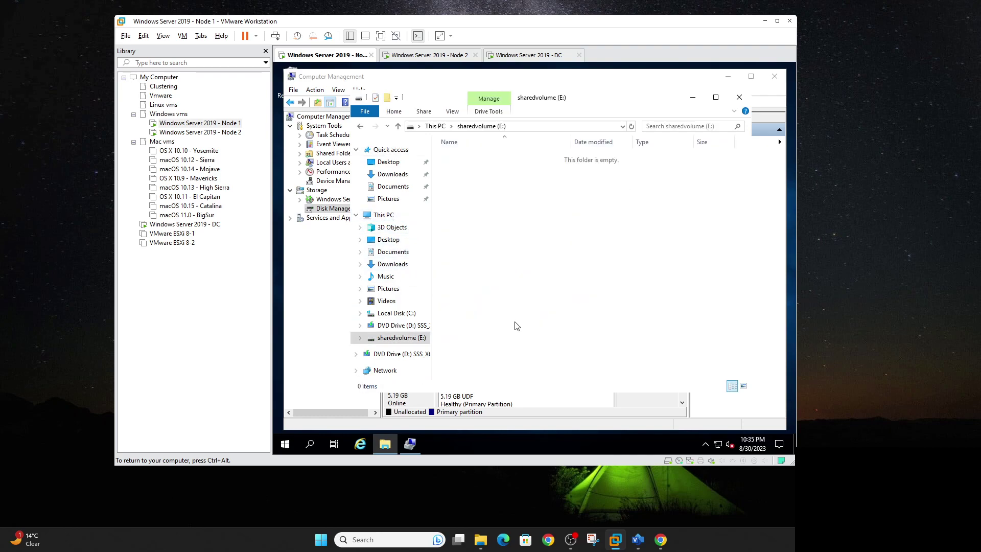
right_click(500, 242)
mouse_move(542, 364)
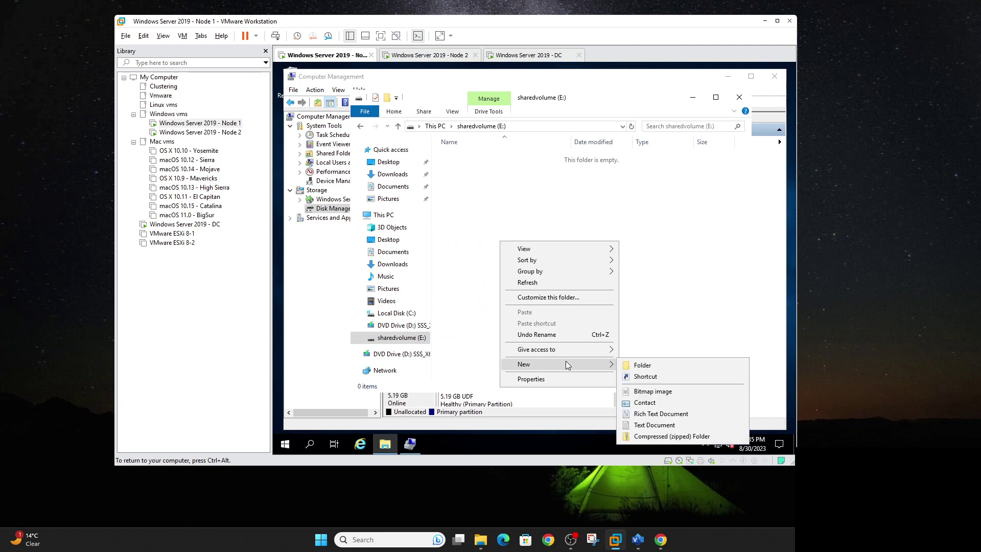
left_click(641, 366)
left_click(567, 299)
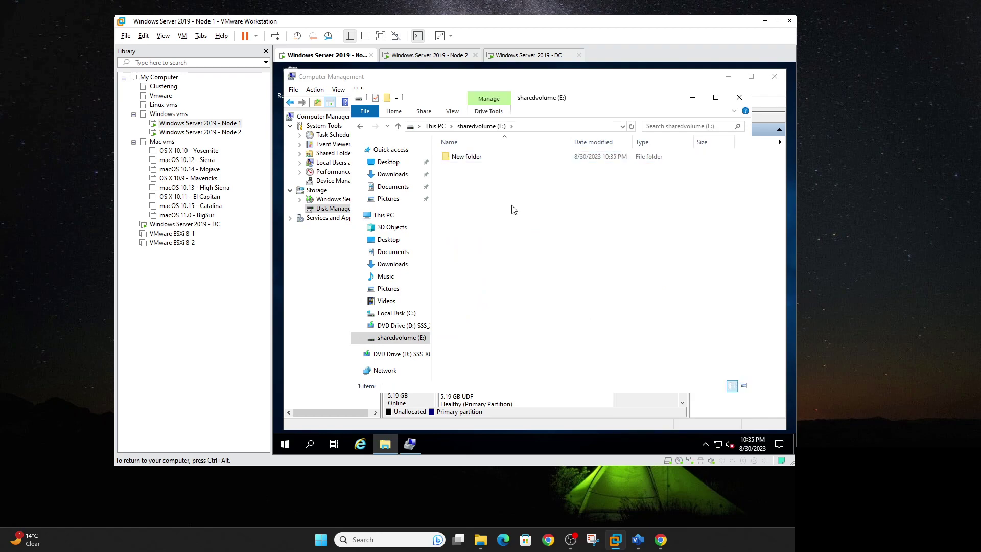
left_click(739, 97)
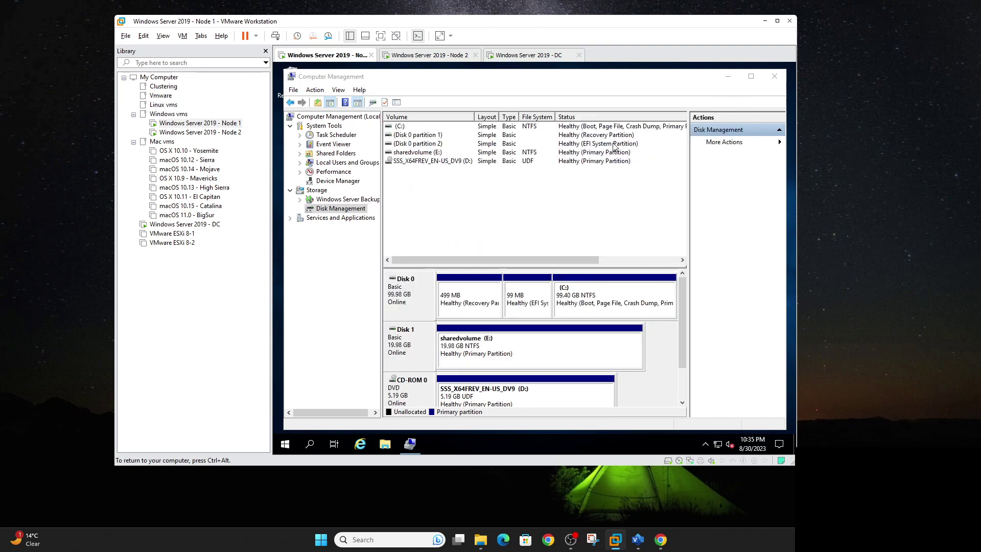
Close Computer Management on Node 1, open Server Manager and dismiss its Windows Admin Center message
left_click(773, 76)
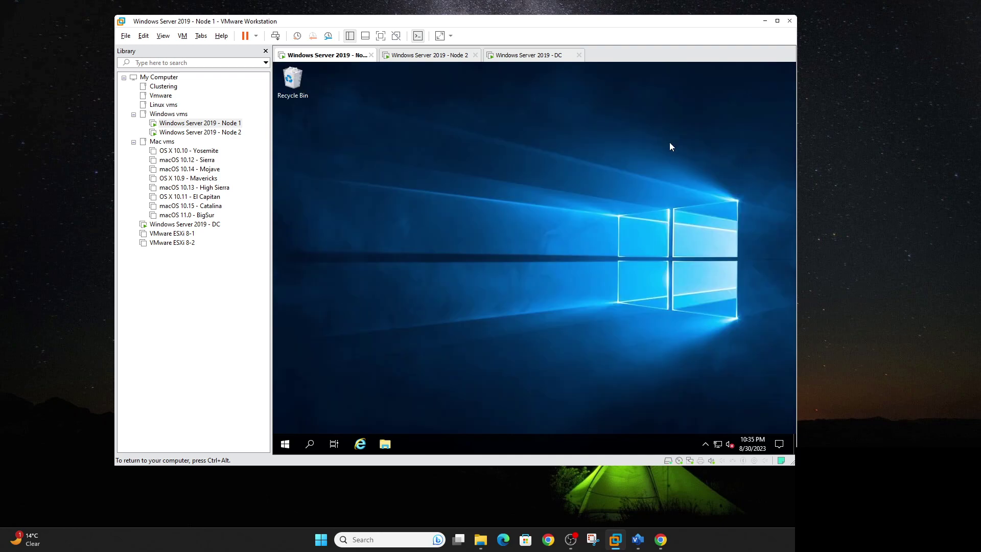
left_click(285, 444)
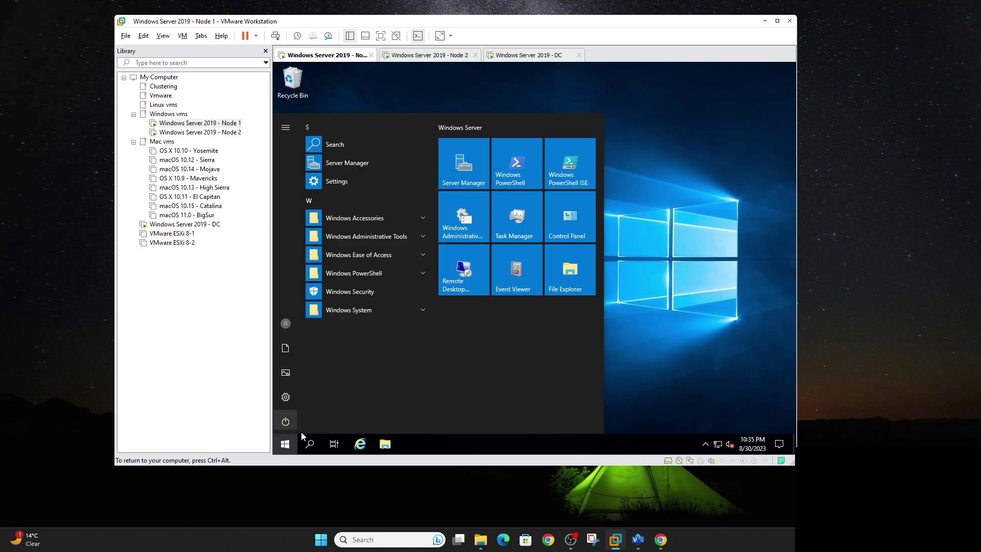
left_click(461, 168)
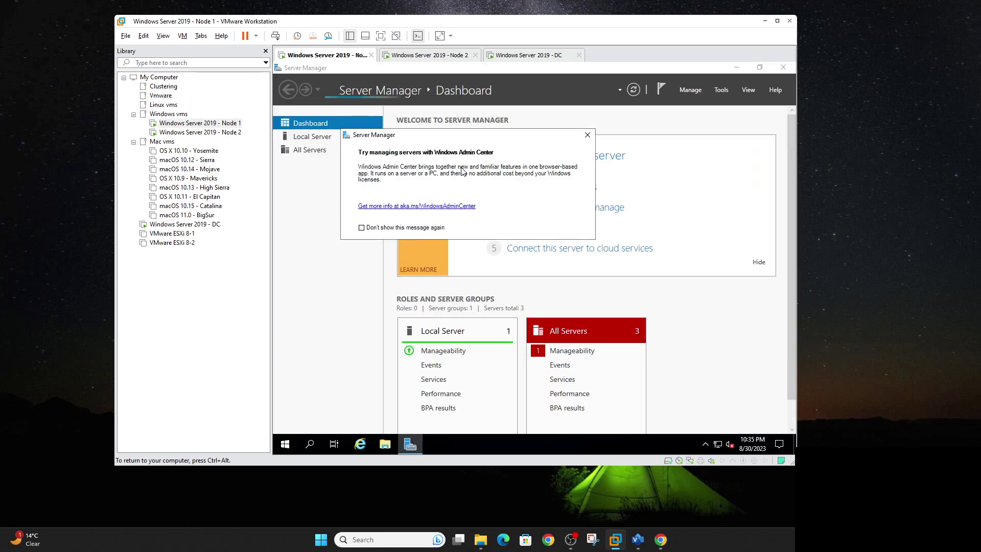
left_click(588, 136)
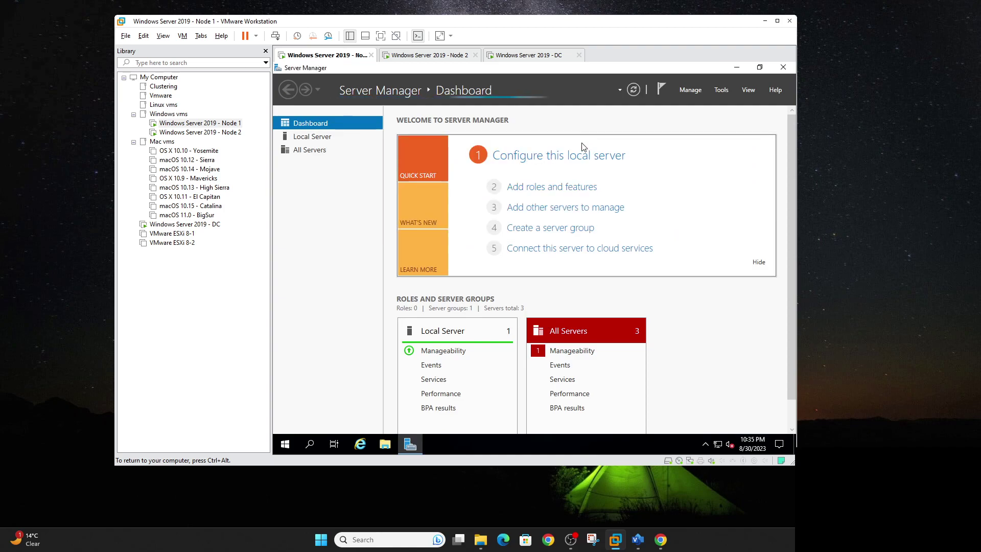
Start a role-based installation on Node1.compuguy.info in the Add Roles and Features Wizard and check the Failover Clustering feature
left_click(549, 188)
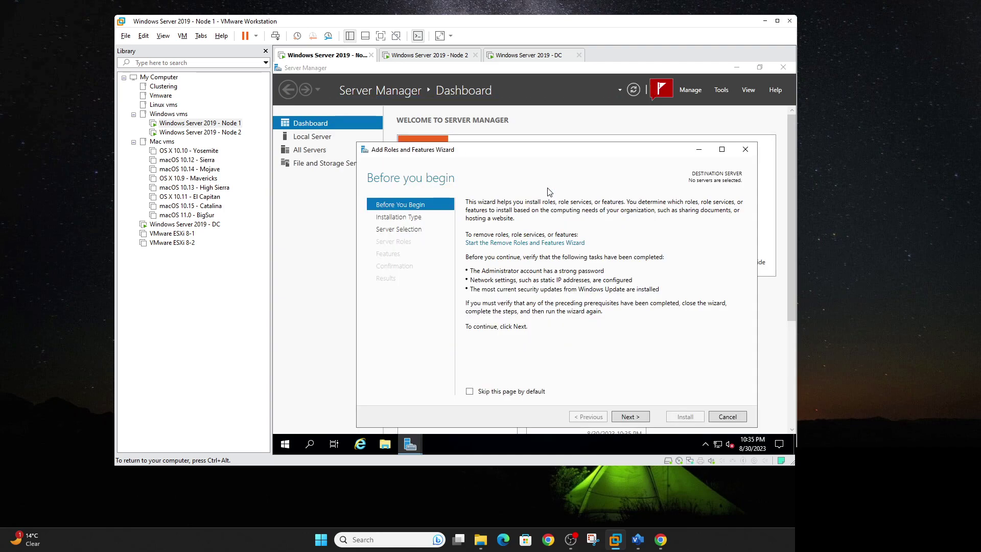
left_click(637, 418)
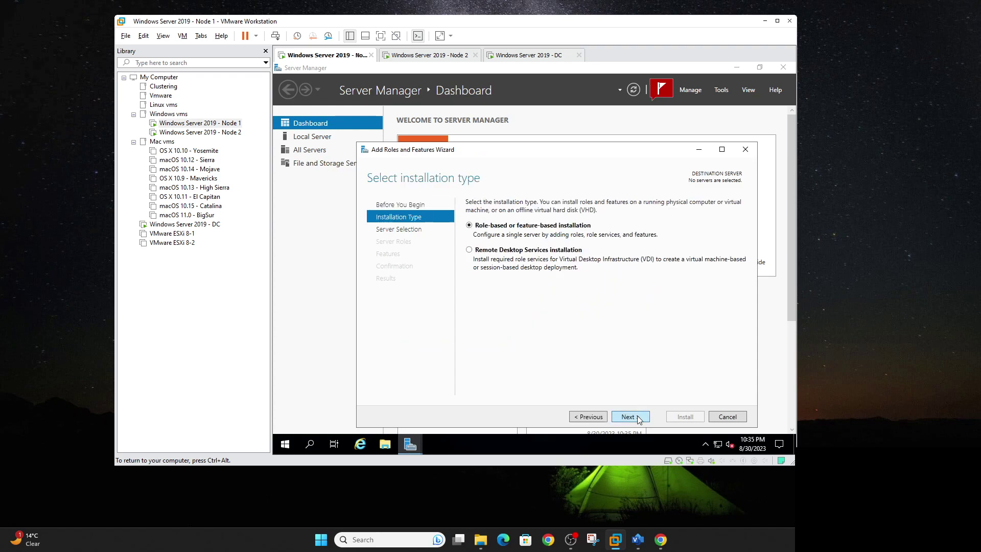
left_click(633, 418)
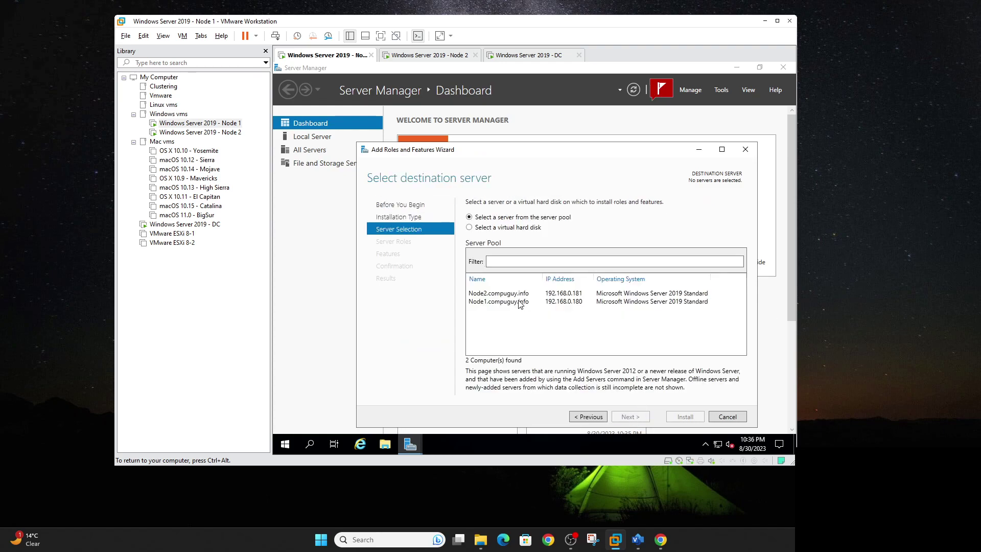
left_click(521, 302)
left_click(642, 420)
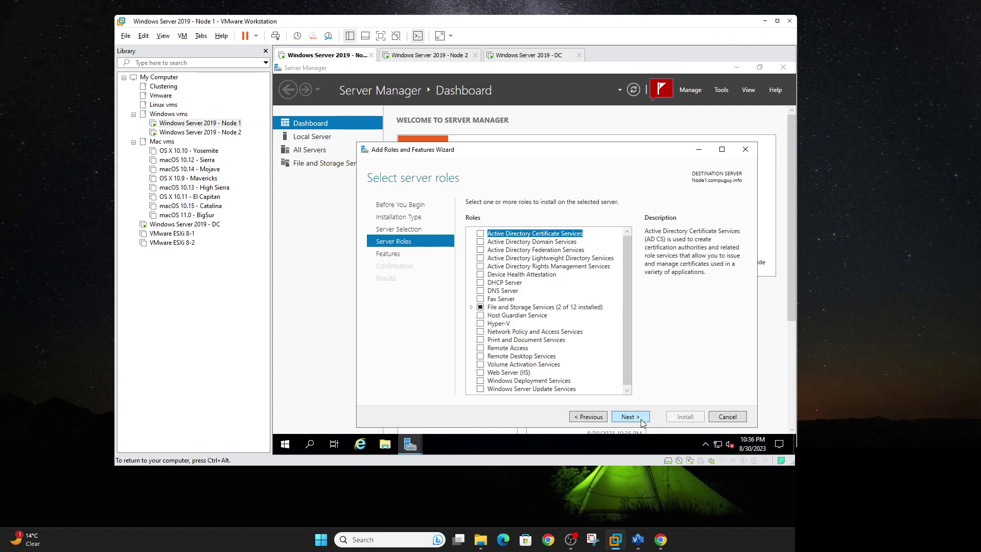
left_click(633, 420)
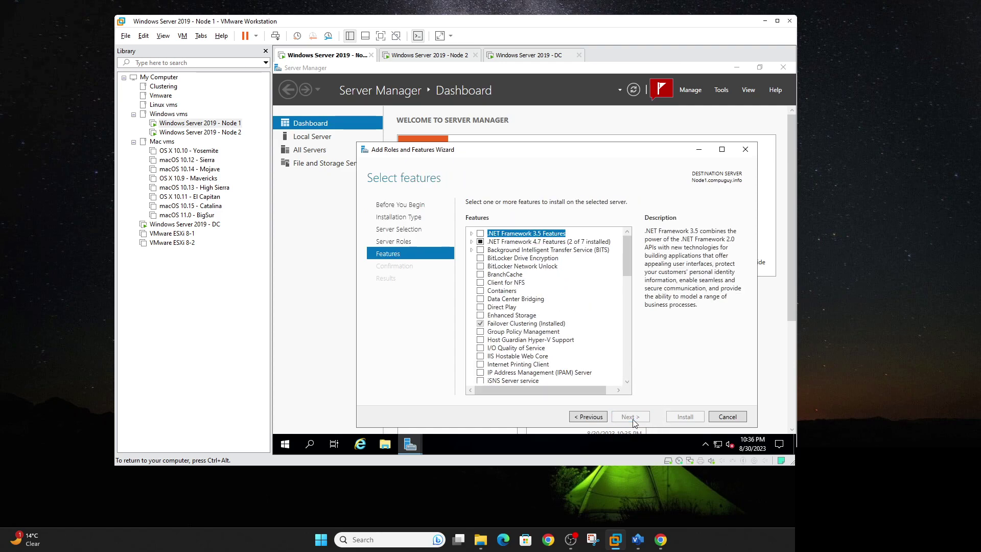
left_click(483, 324)
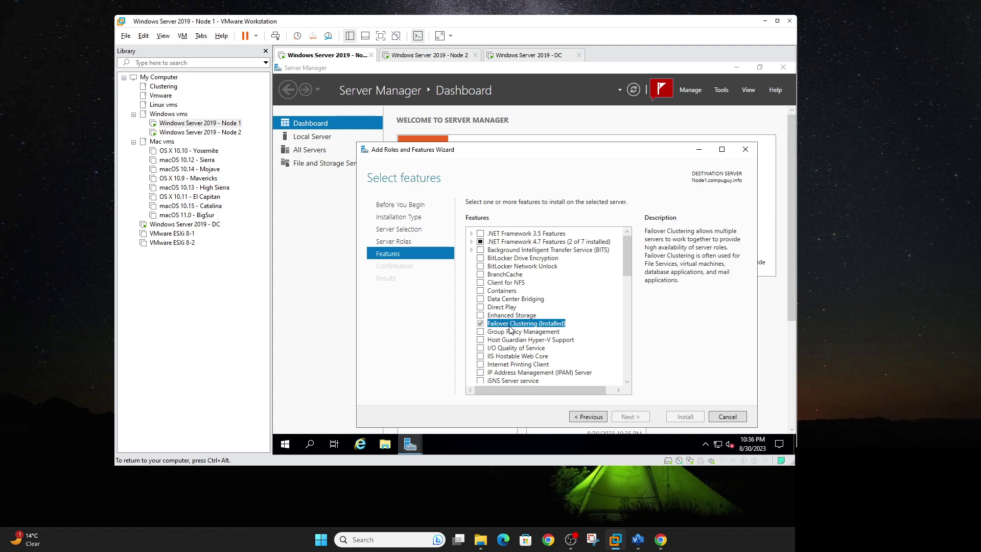
Review the role services under File and iSCSI Services, and close the wizard and Server Manager without installing anything
left_click(592, 418)
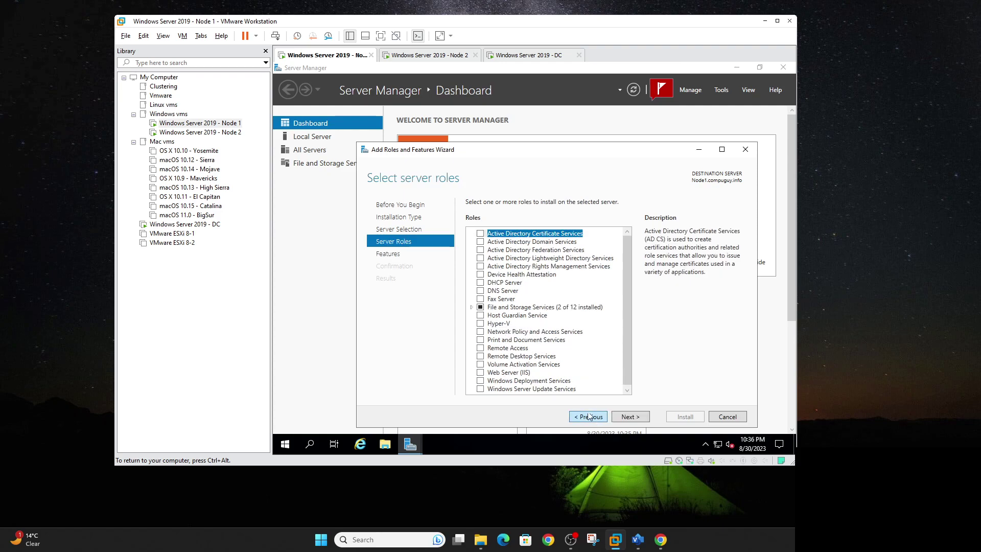
left_click(472, 307)
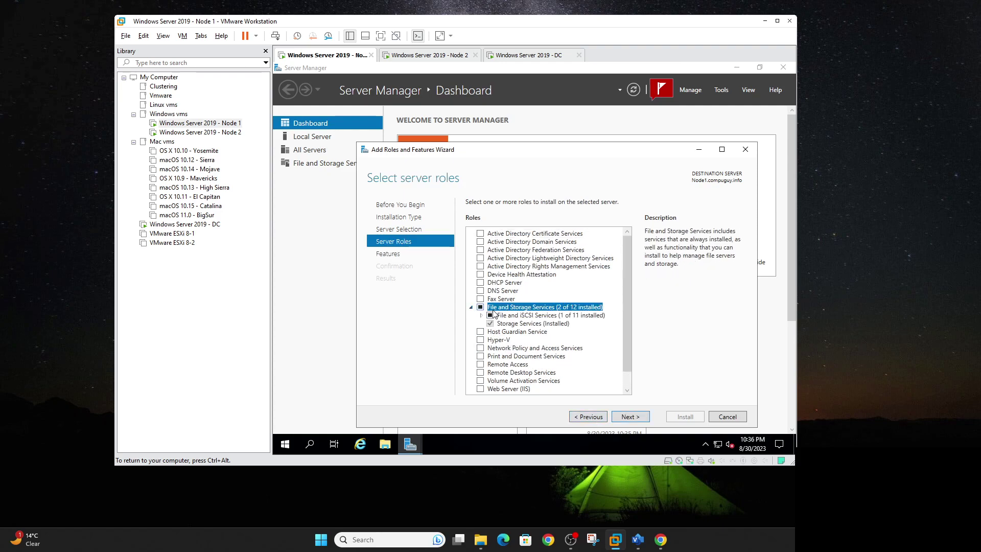
left_click(482, 316)
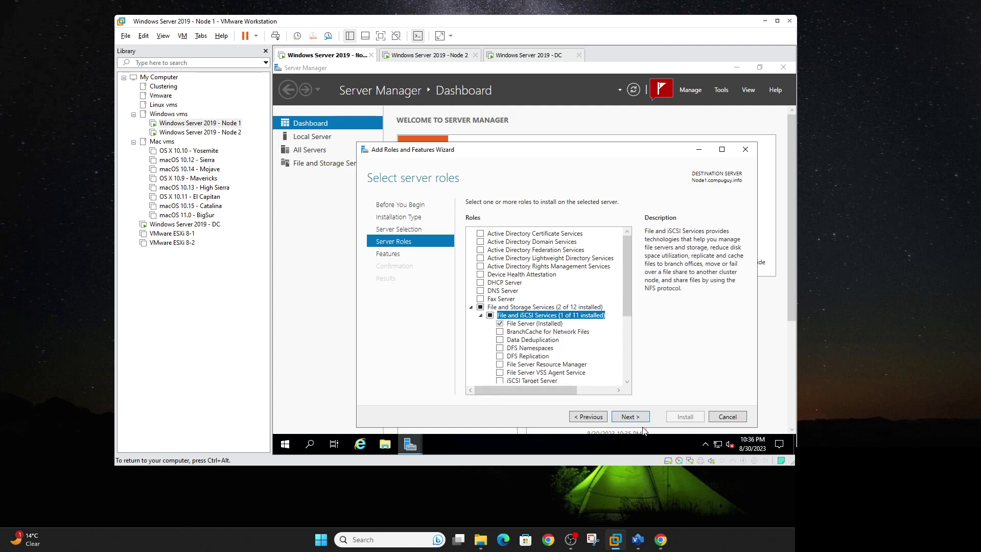
left_click(627, 382)
left_click(626, 382)
left_click(627, 381)
left_click(638, 416)
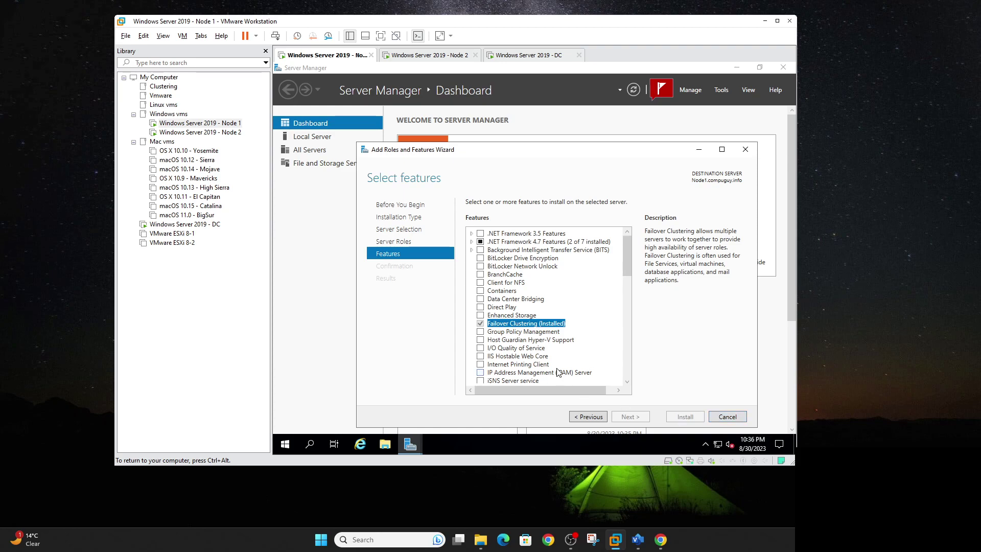
left_click(727, 417)
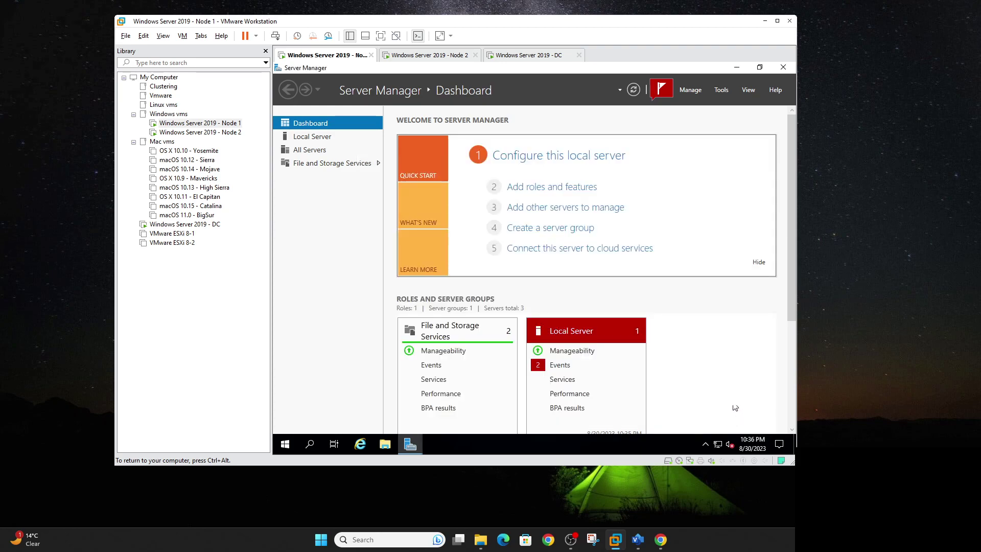
left_click(783, 67)
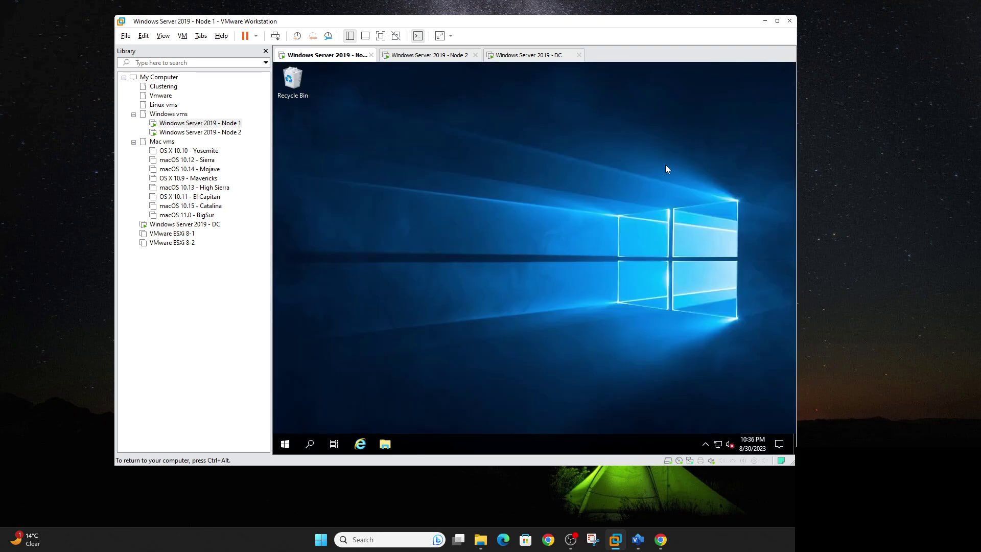
left_click(285, 444)
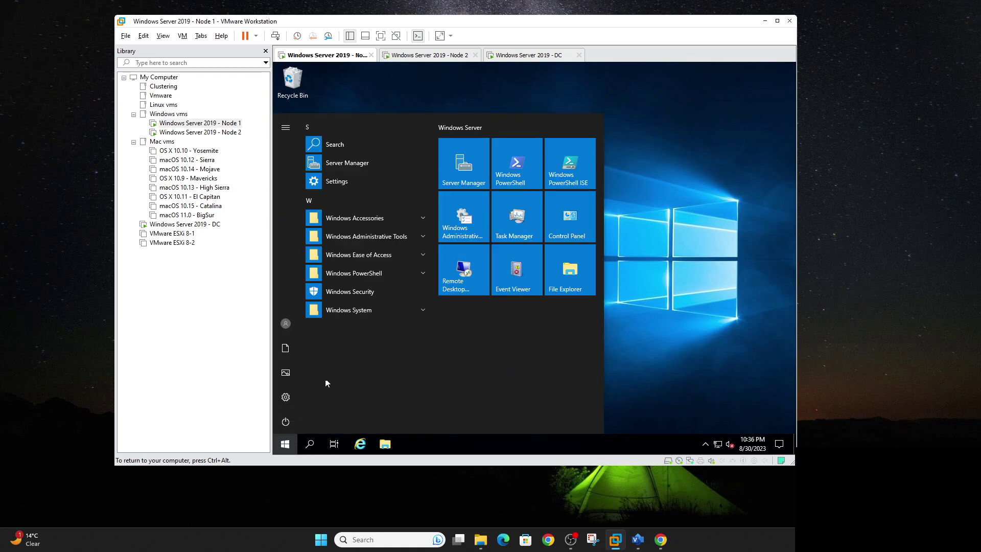
left_click(391, 219)
left_click(384, 233)
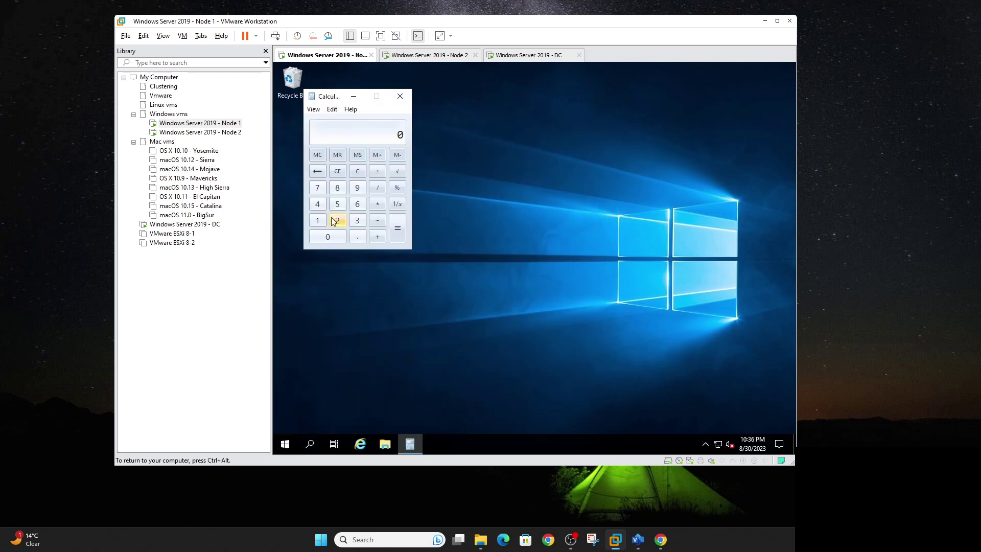
left_click(399, 98)
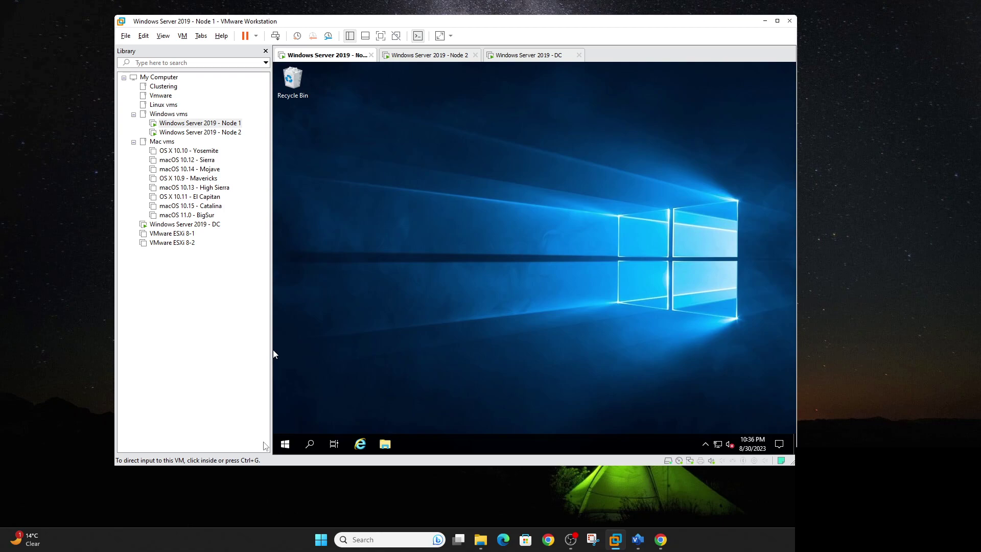
Open Failover Cluster Manager on Node 1
left_click(284, 442)
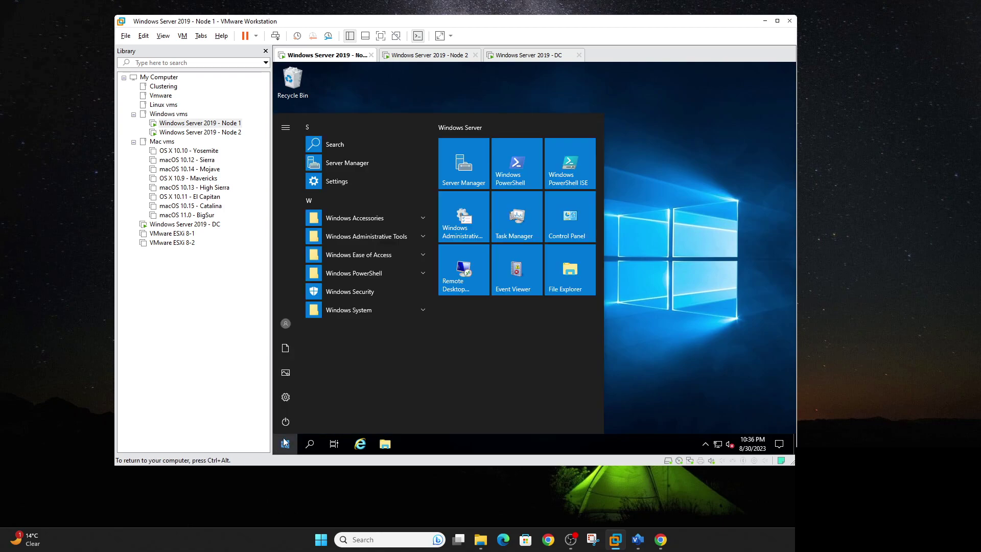
left_click(378, 236)
left_click(363, 366)
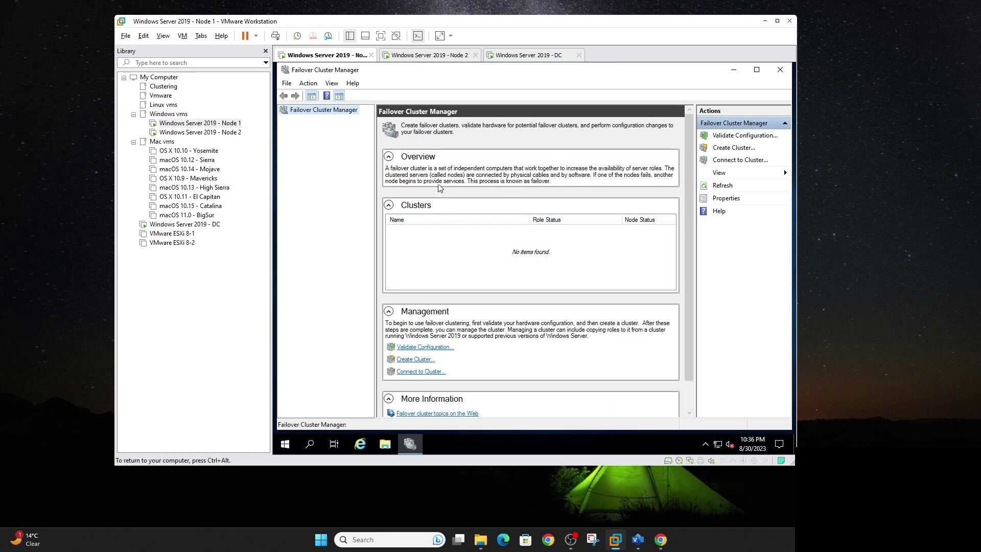
Switch to the DC virtual machine, minimize Server Manager and open Active Directory Users and Computers
left_click(155, 224)
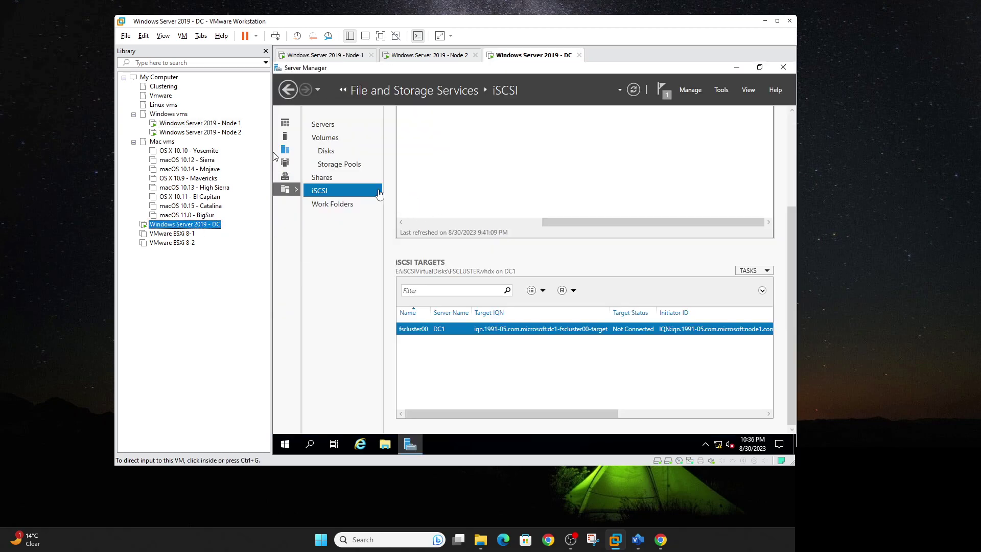
left_click(736, 69)
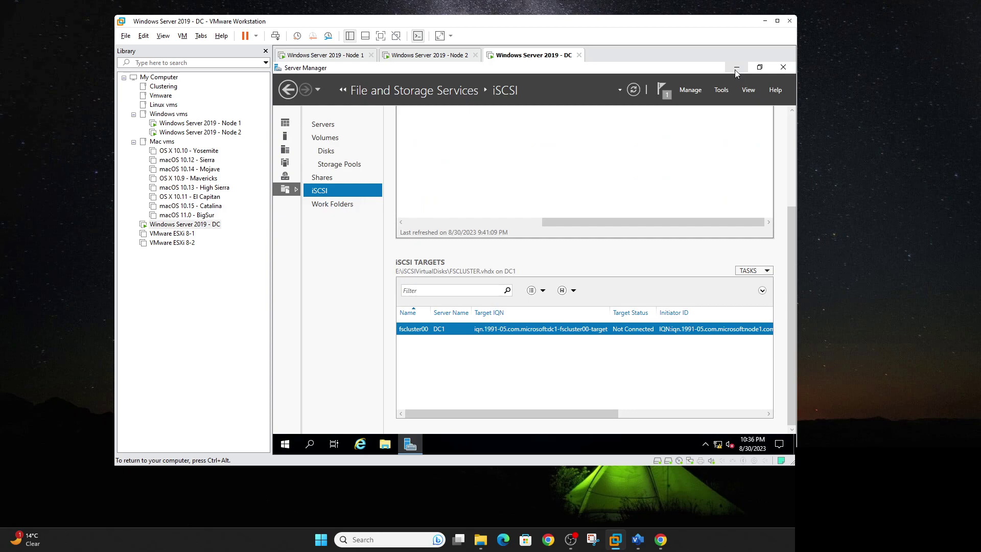
left_click(735, 69)
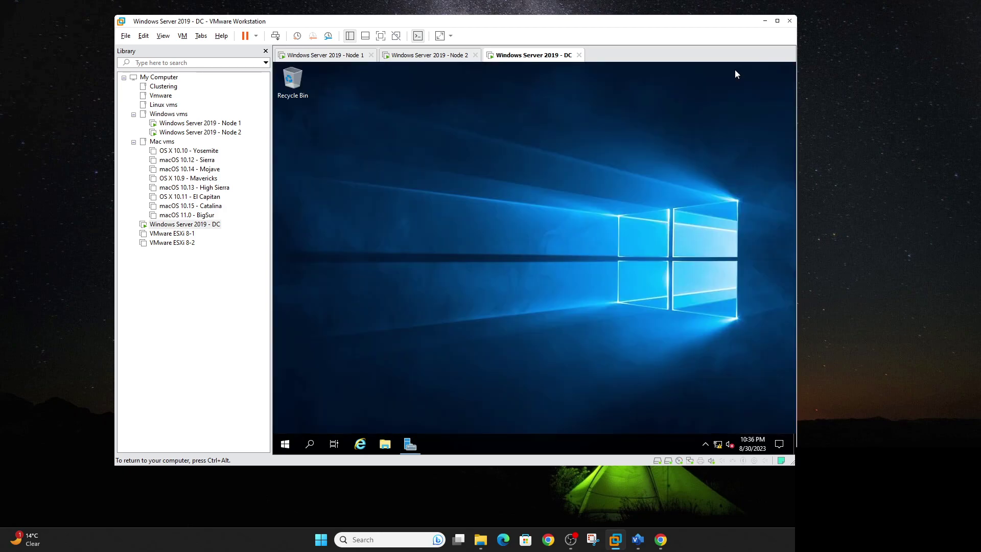
left_click(285, 444)
left_click(391, 235)
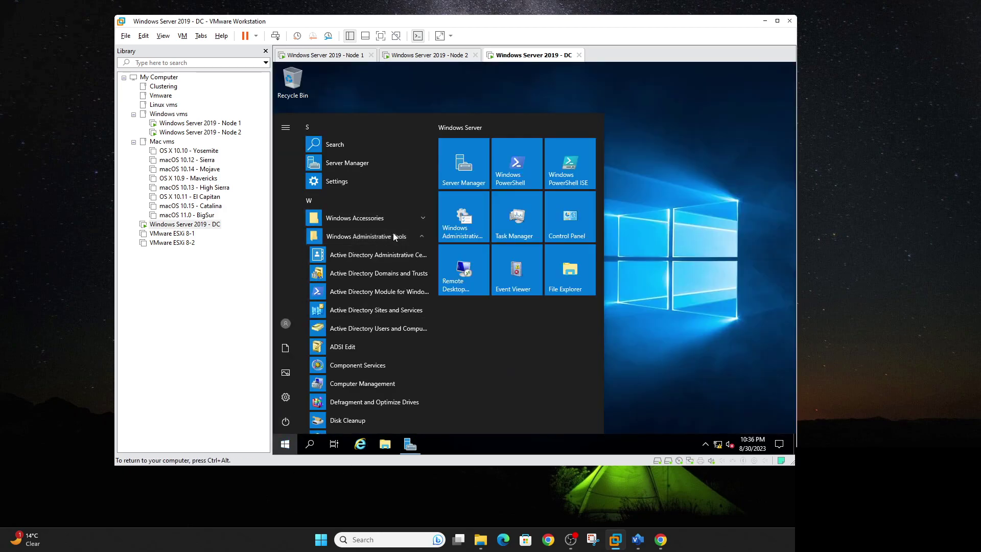
left_click(379, 332)
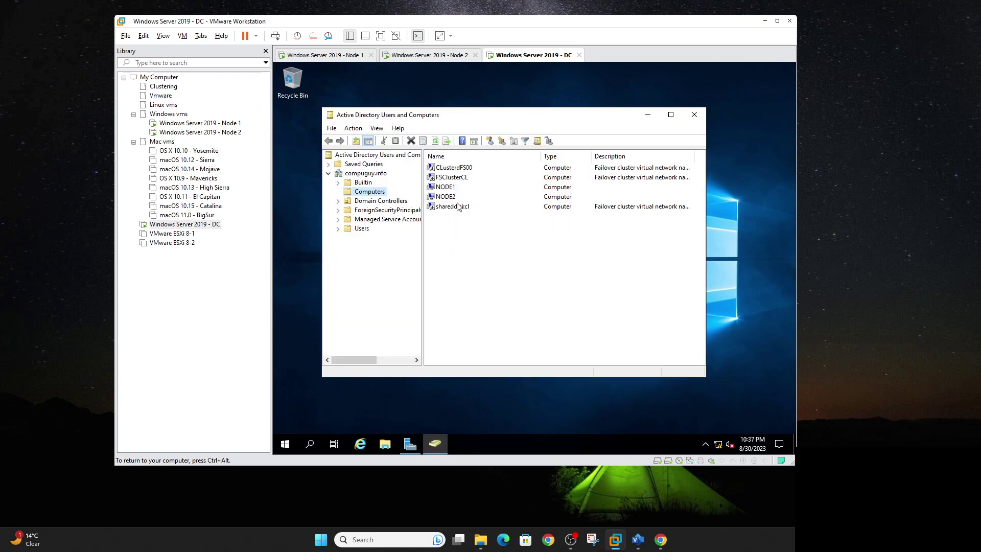
Refresh the Computers container and delete the old cluster objects CLusterdFS00, FSClusterCL and shareddiskcl
right_click(470, 238)
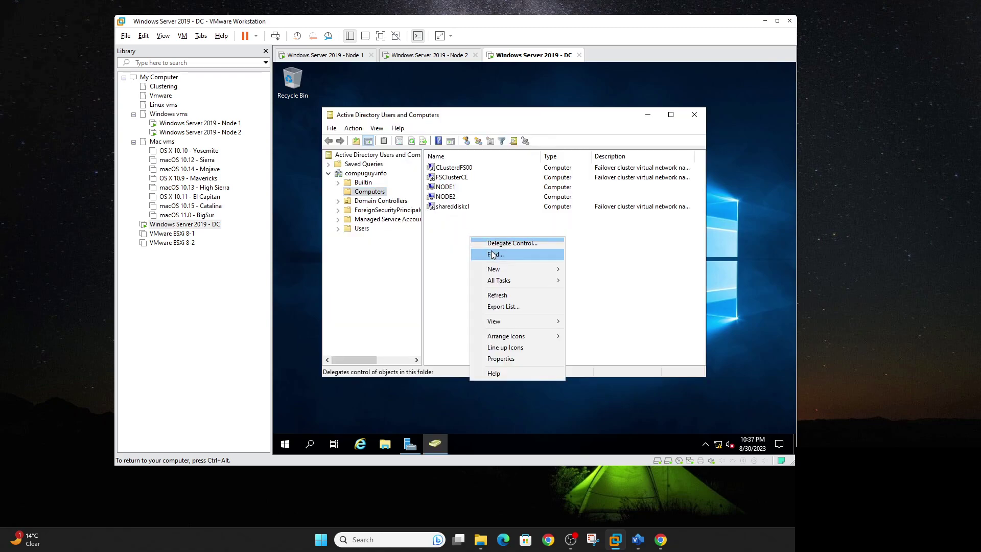
left_click(497, 296)
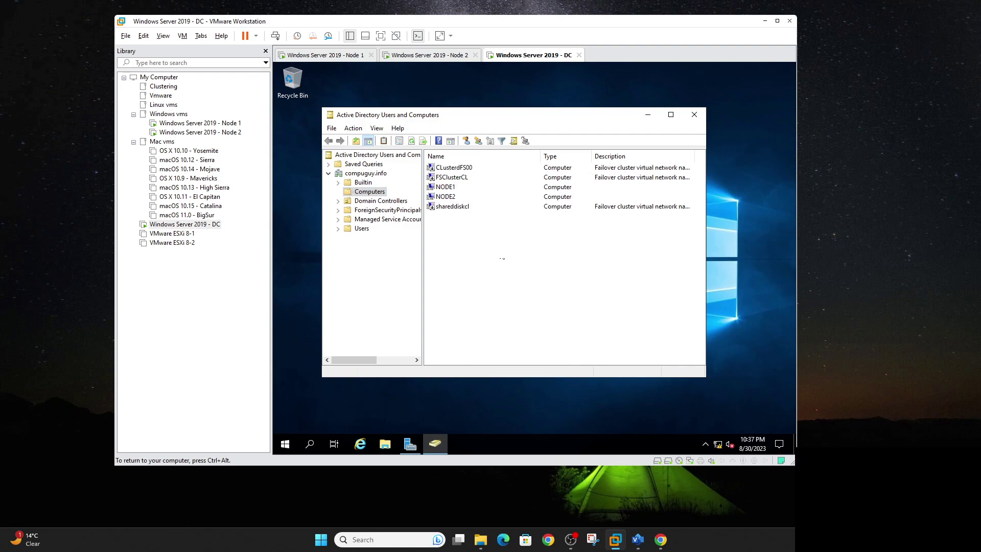
left_click(452, 168)
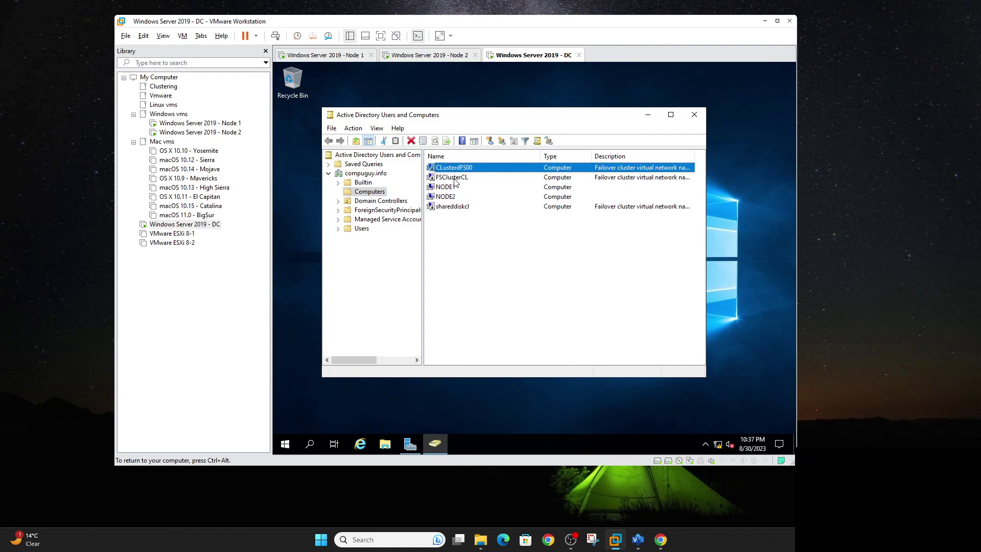
left_click(455, 178, "ctrl")
left_click(458, 205, "ctrl")
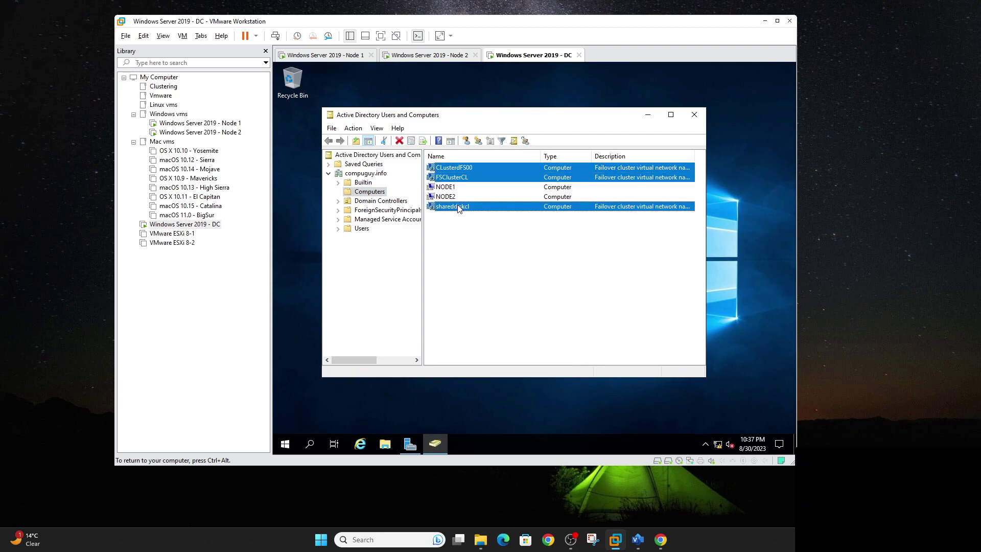
right_click(458, 205)
left_click(483, 297)
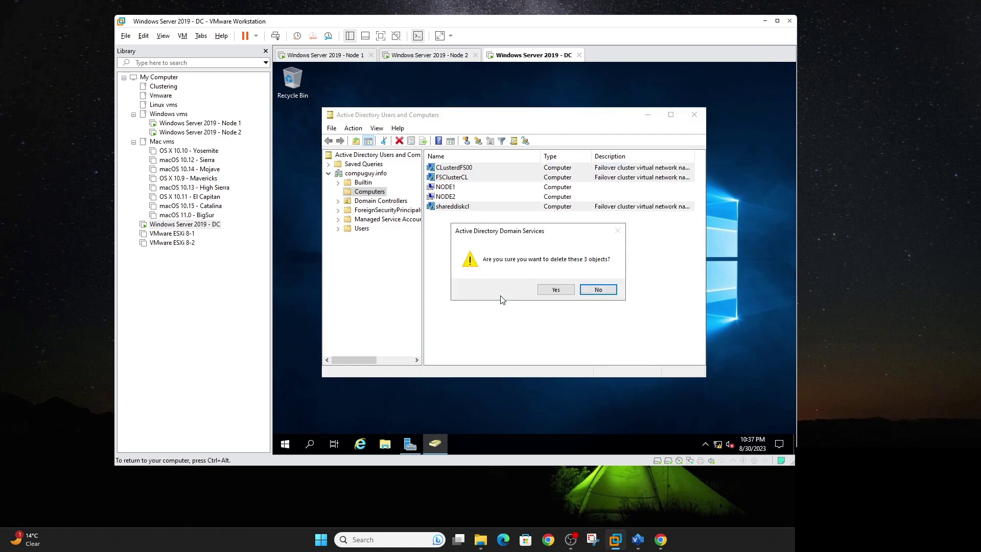
left_click(543, 288)
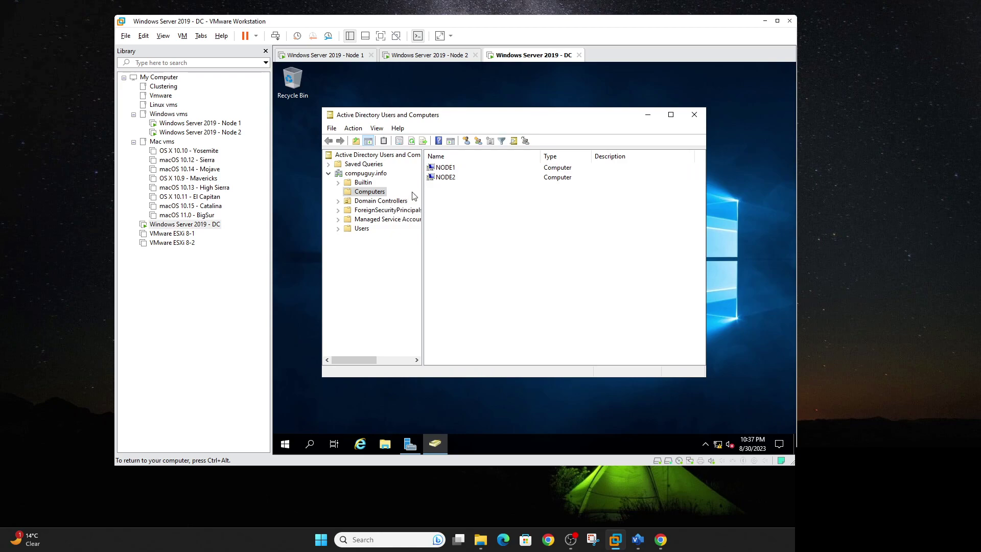
Check the Domain Controllers and Computers containers and return to Failover Cluster Manager on Node 1
left_click(381, 201)
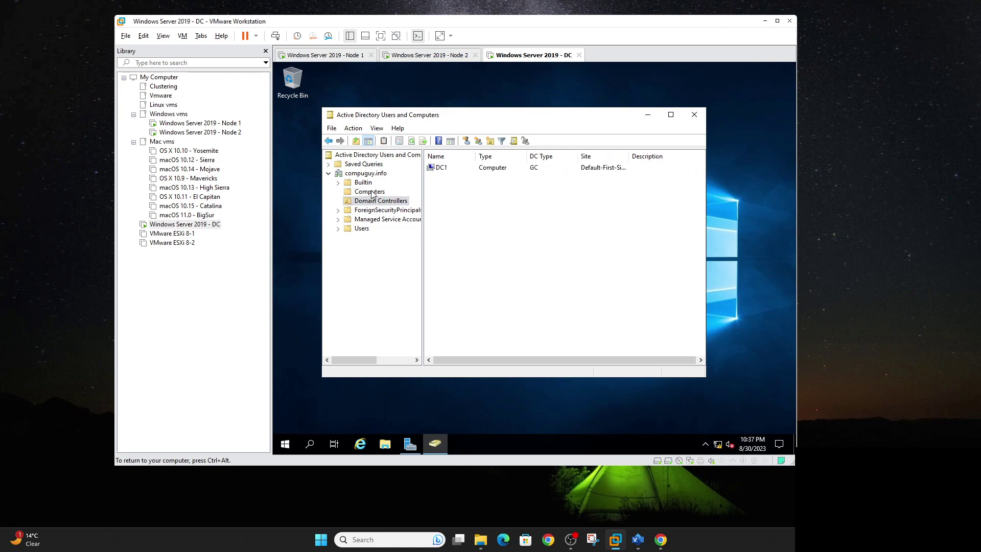
left_click(370, 191)
left_click(200, 123)
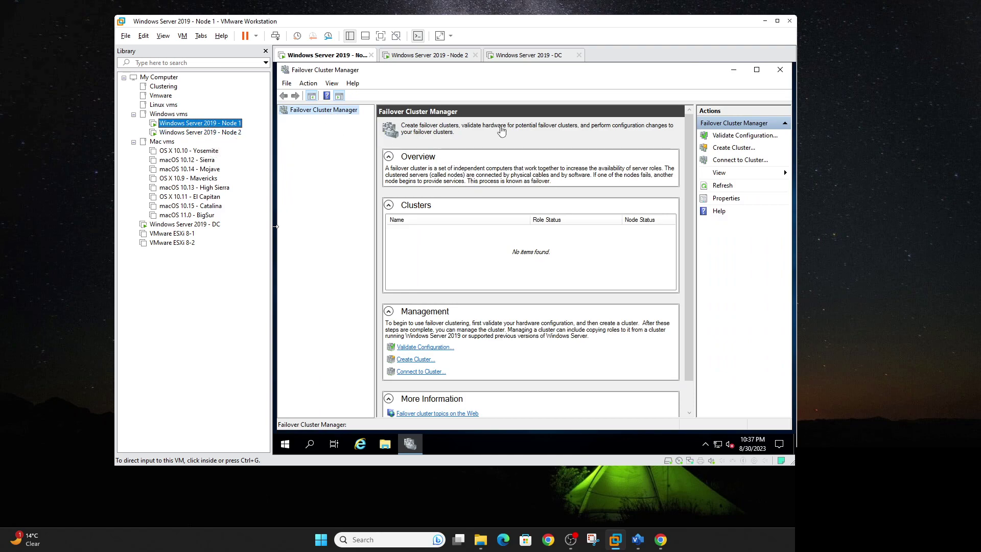
Start creating a new failover cluster with node1 as its server and name it cluster
left_click(722, 149)
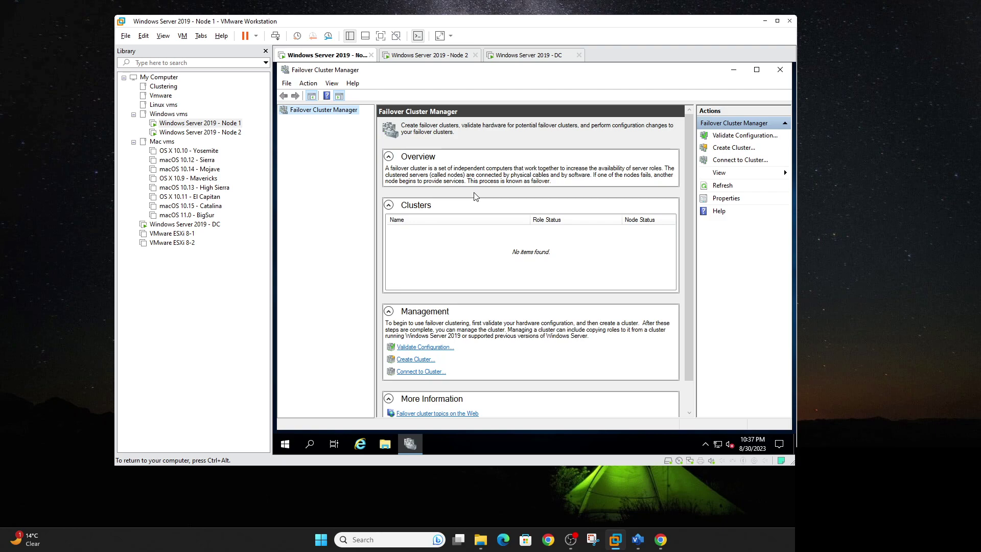
left_click(716, 148)
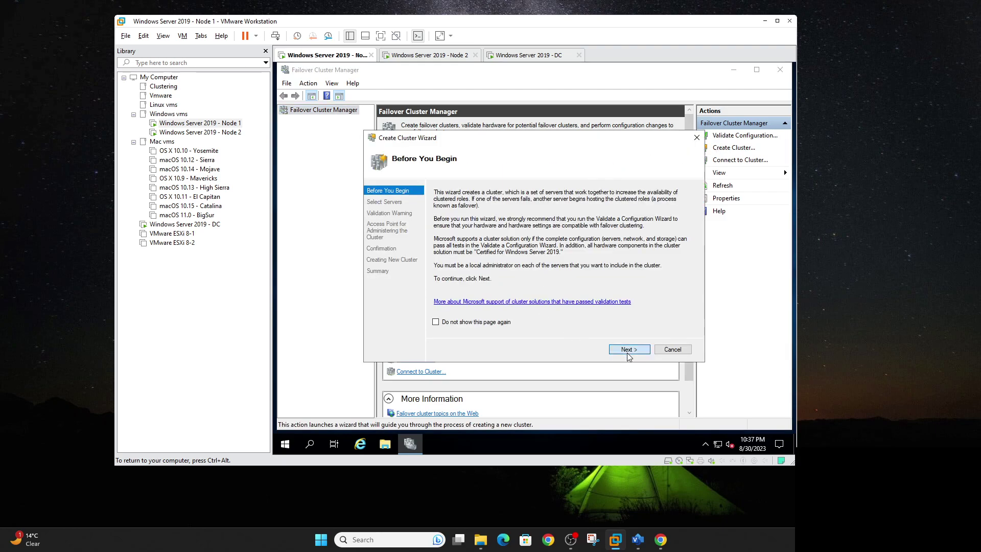
left_click(628, 352)
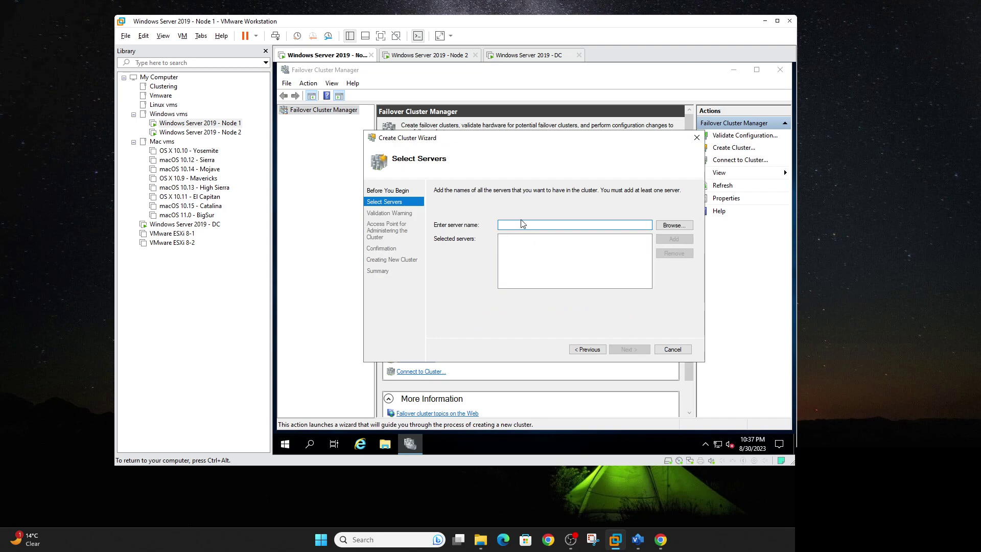
left_click(673, 224)
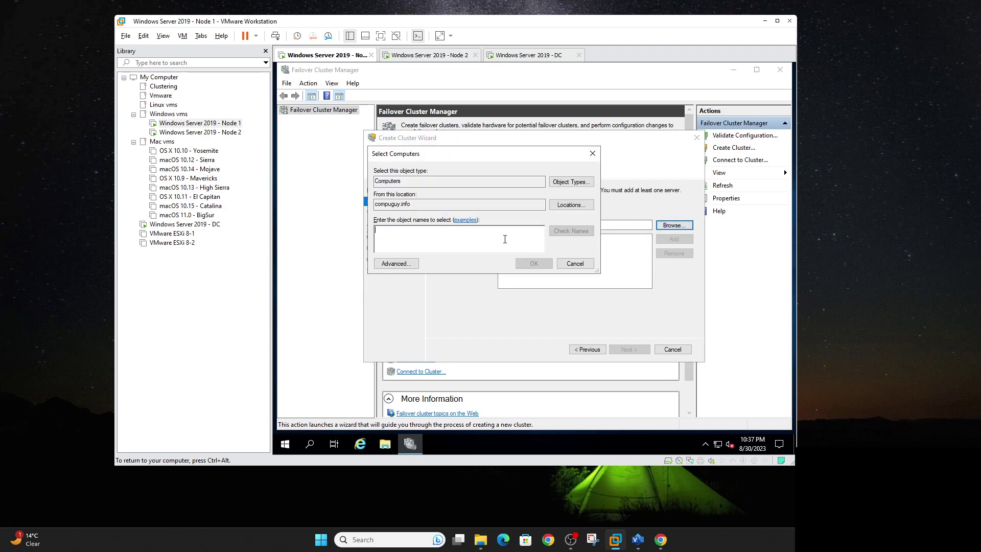
type("node1")
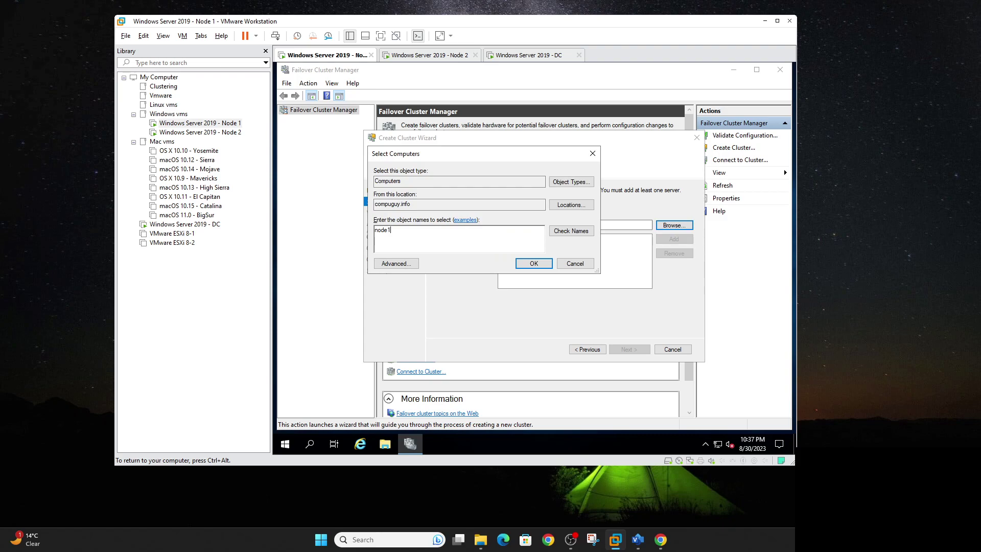
key("Return")
left_click(627, 349)
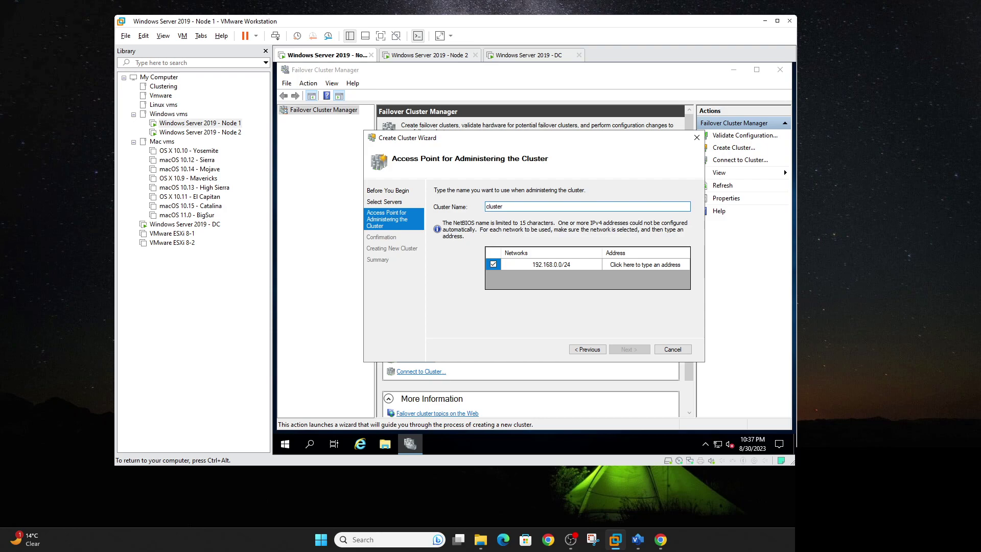
type("SD")
left_click(649, 268)
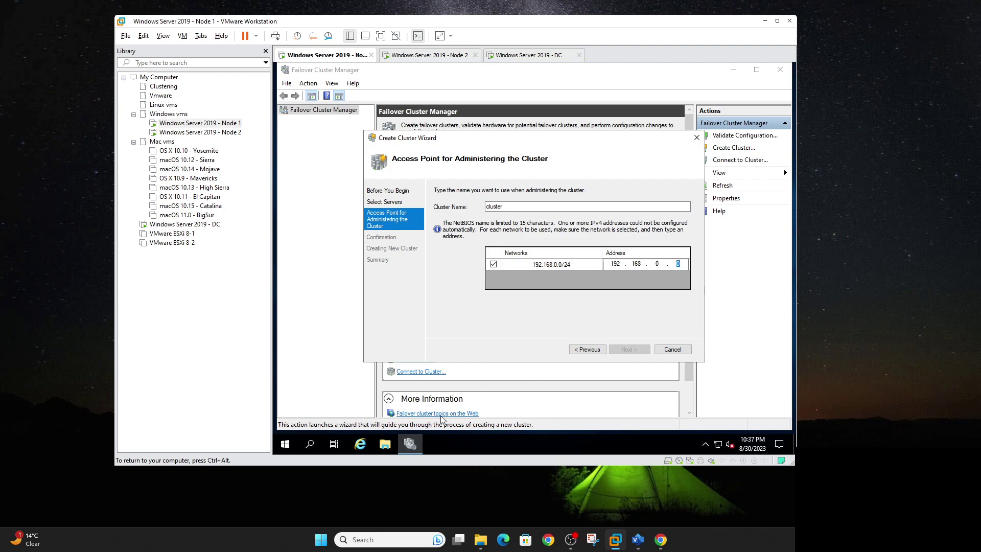
Ping 192.168.0.178 from an administrator PowerShell session on Node 1 to check whether the address is free, and close PowerShell
right_click(287, 447)
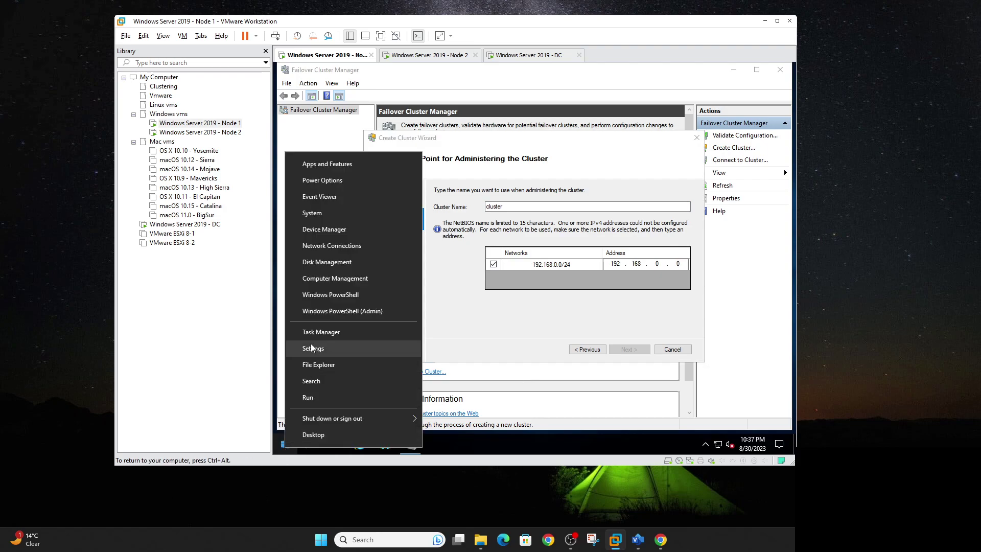
left_click(327, 311)
left_click(407, 262)
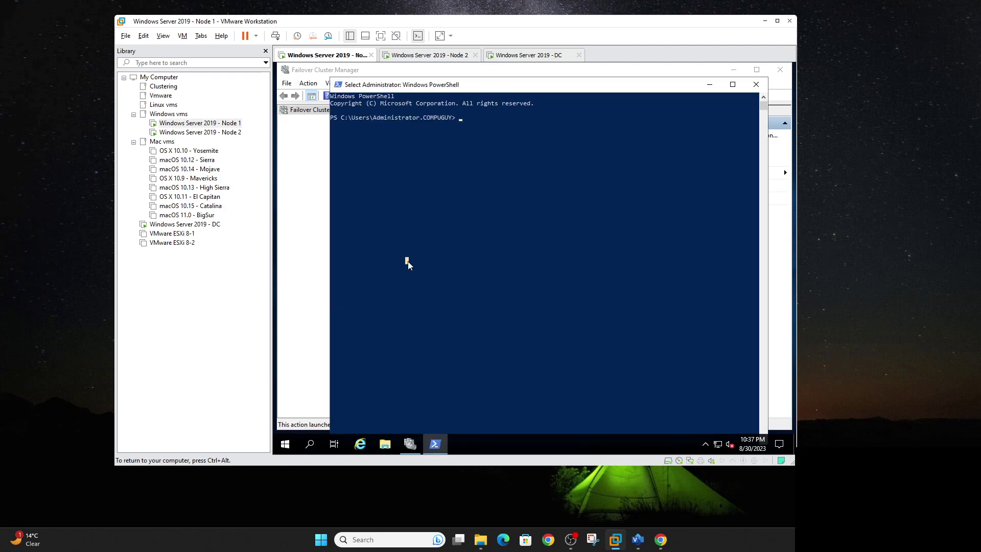
type("ping 192.168")
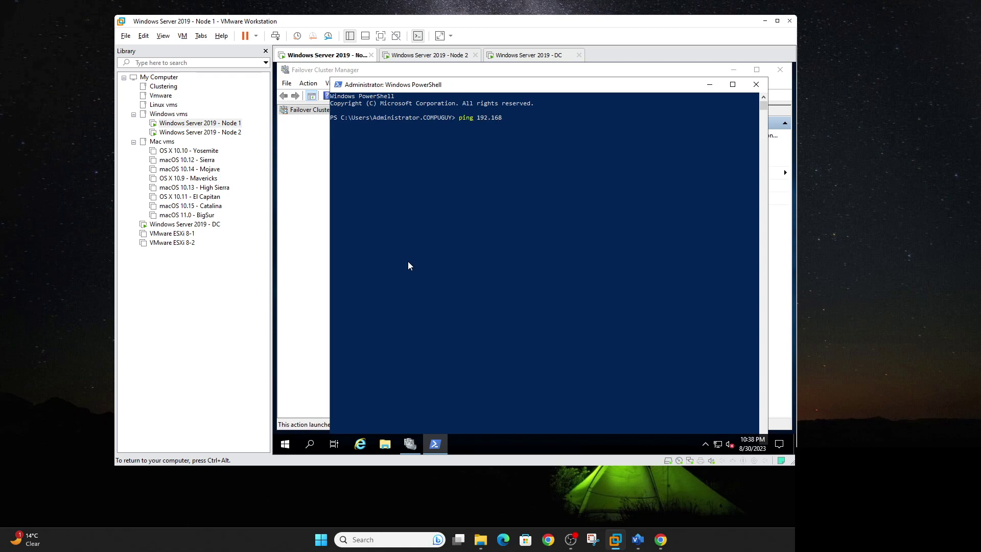
type(".0.178")
key("Return")
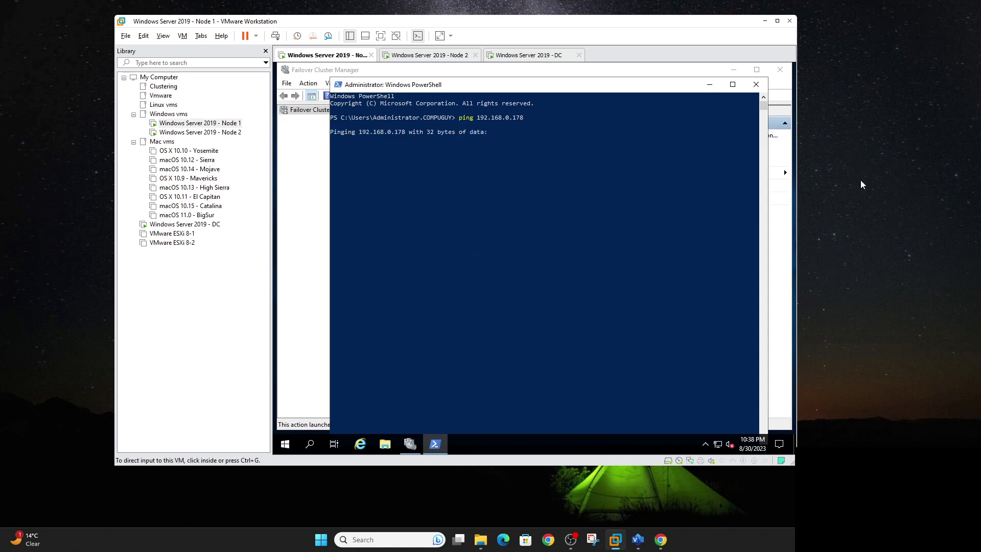
left_click(756, 84)
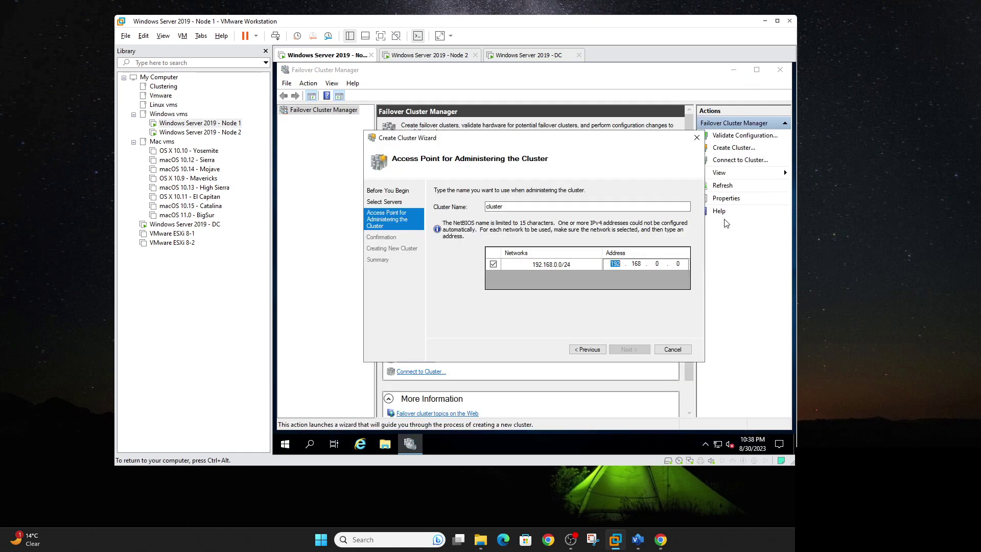
Set the cluster's address on the 192.168.0.0/24 network to 192.168.0.178 and create the cluster
left_click(678, 263)
type("178")
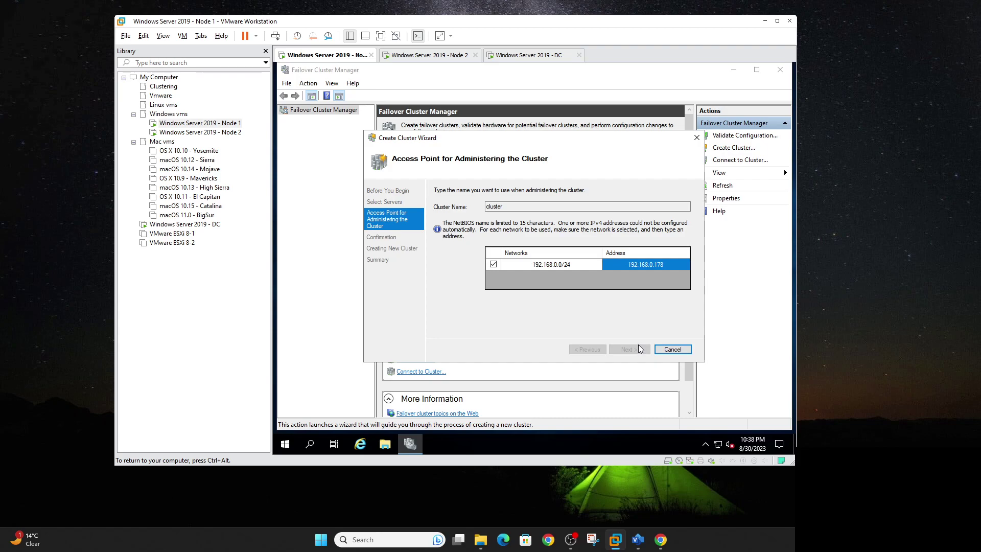
scroll(620, 257, "down", 1)
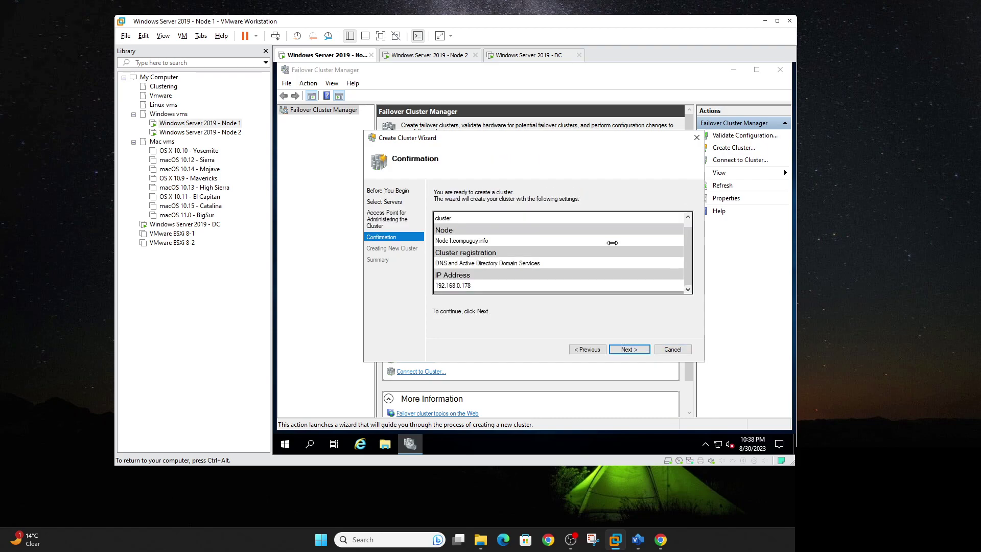
left_click(634, 351)
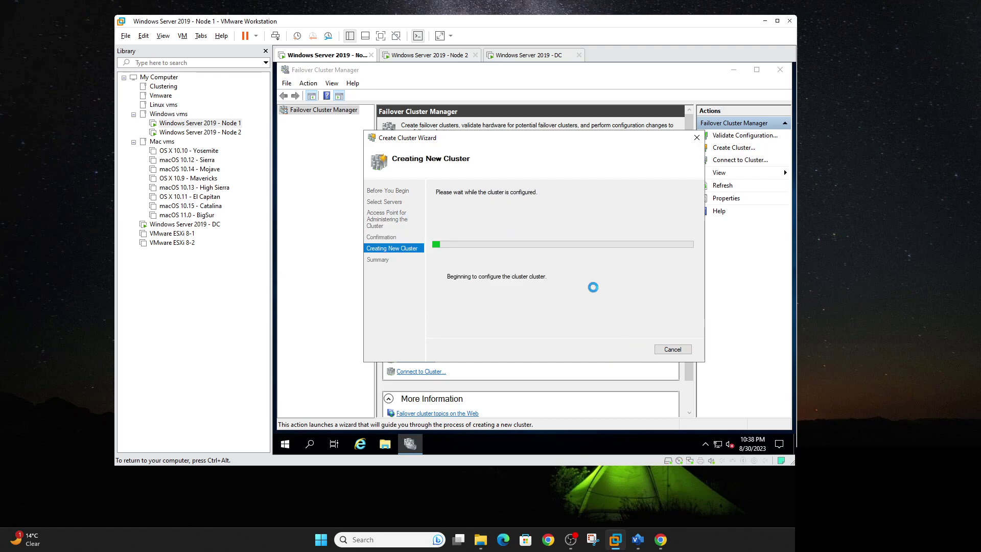
Switch to the DC virtual machine and refresh the Computers container to check for the new cluster object
left_click(213, 226)
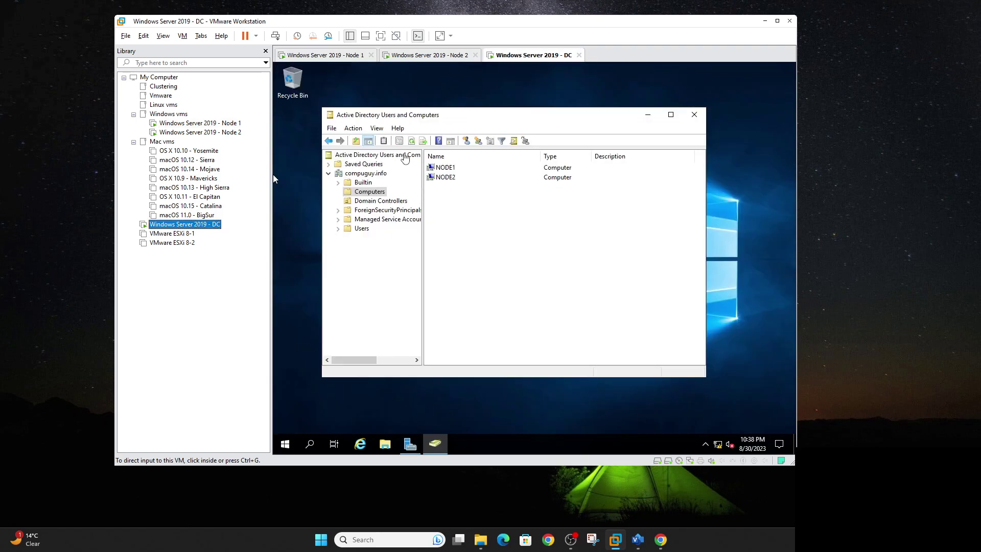
left_click(413, 143)
left_click(411, 141)
left_click(412, 141)
left_click(412, 141)
left_click(412, 141)
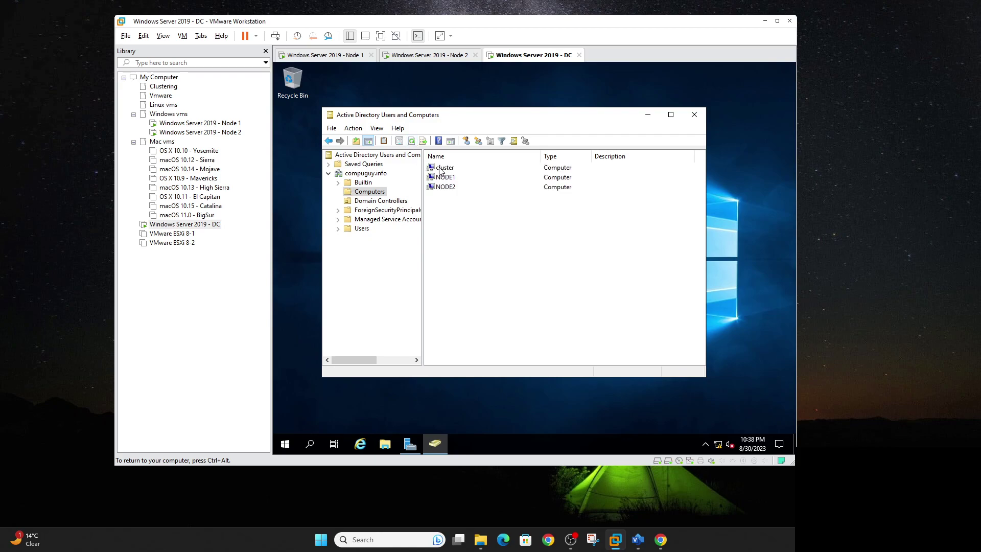
Open DNS Manager on the DC, refresh the compuguy.info forward lookup zone and check its cluster host record
left_click(291, 443)
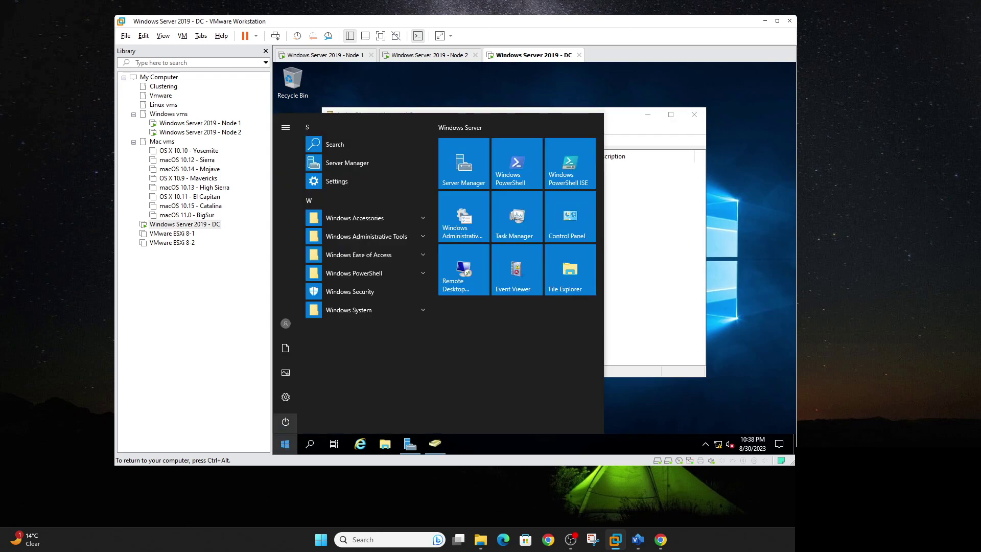
left_click(407, 236)
scroll(352, 407, "down", 1)
scroll(352, 407, "down", 1)
left_click(352, 393)
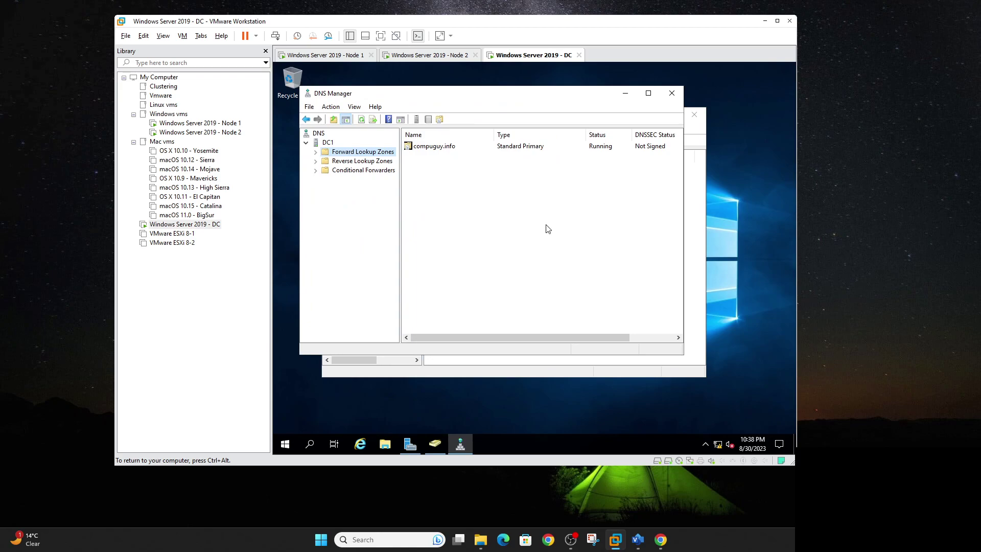
double_click(447, 147)
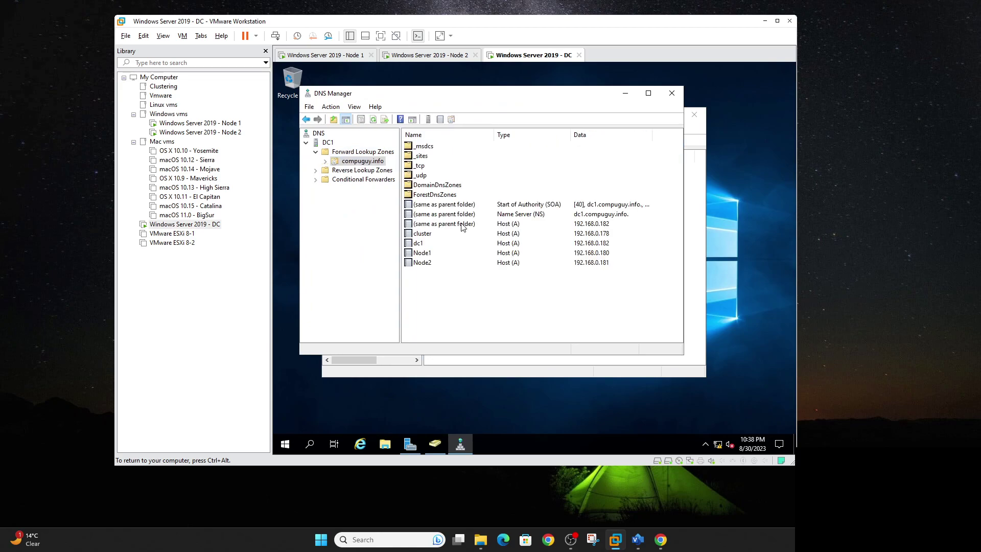
left_click(424, 233)
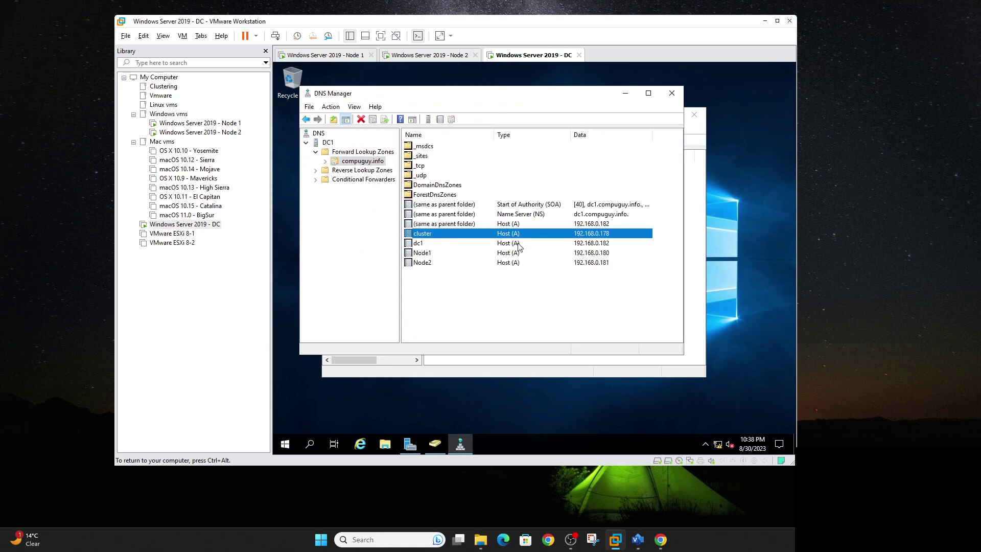
right_click(377, 163)
left_click(385, 120)
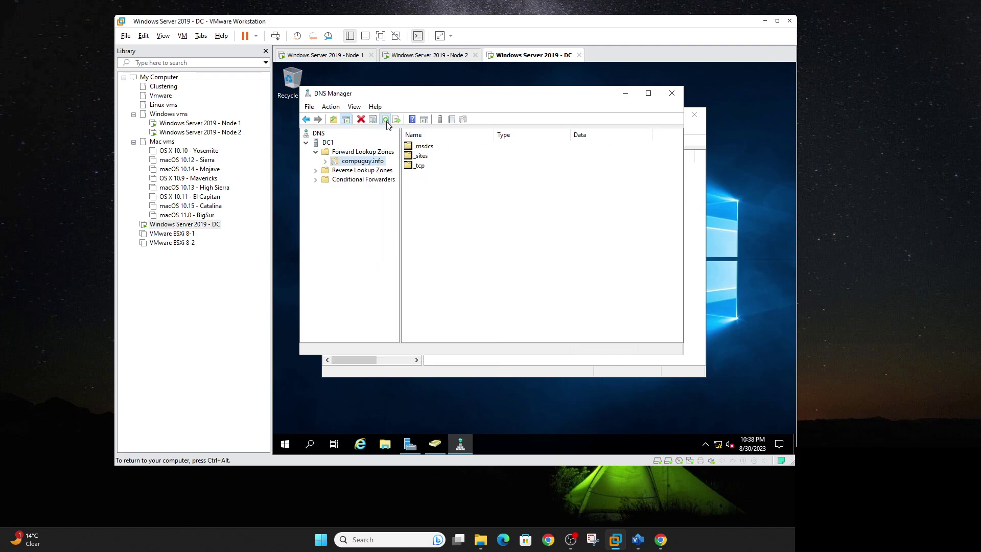
left_click(420, 236)
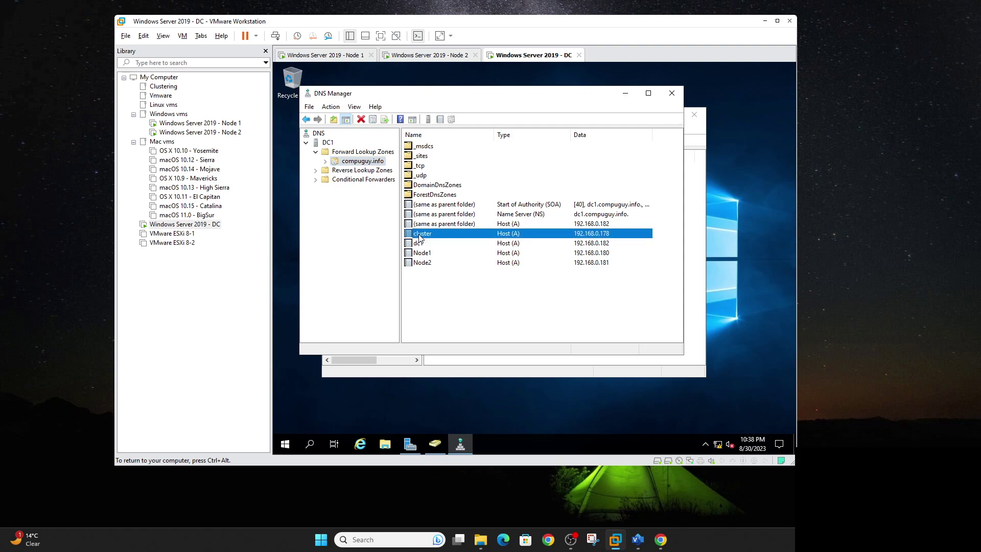
Switch to Node 2, ping cluster from an administrator PowerShell session and close PowerShell
left_click(199, 132)
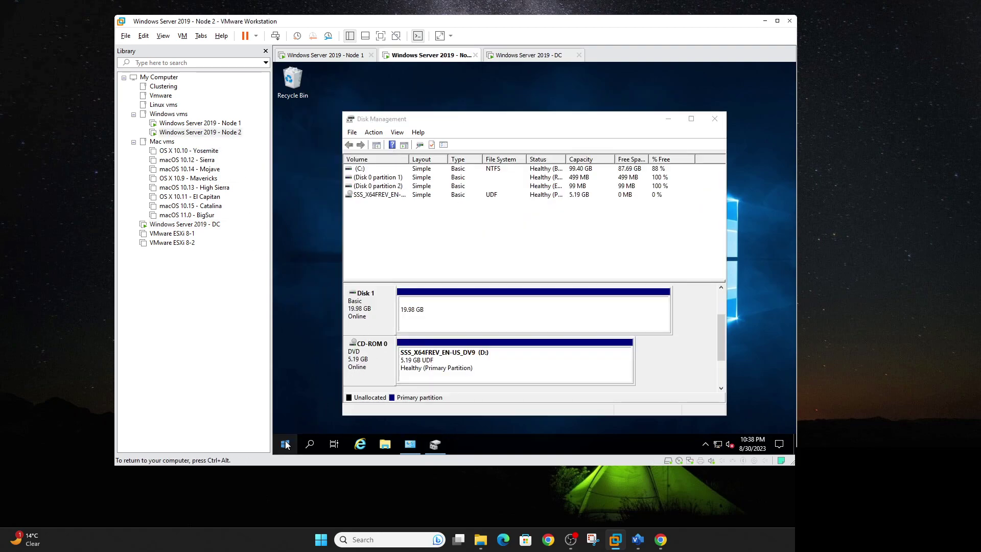
right_click(285, 444)
left_click(331, 305)
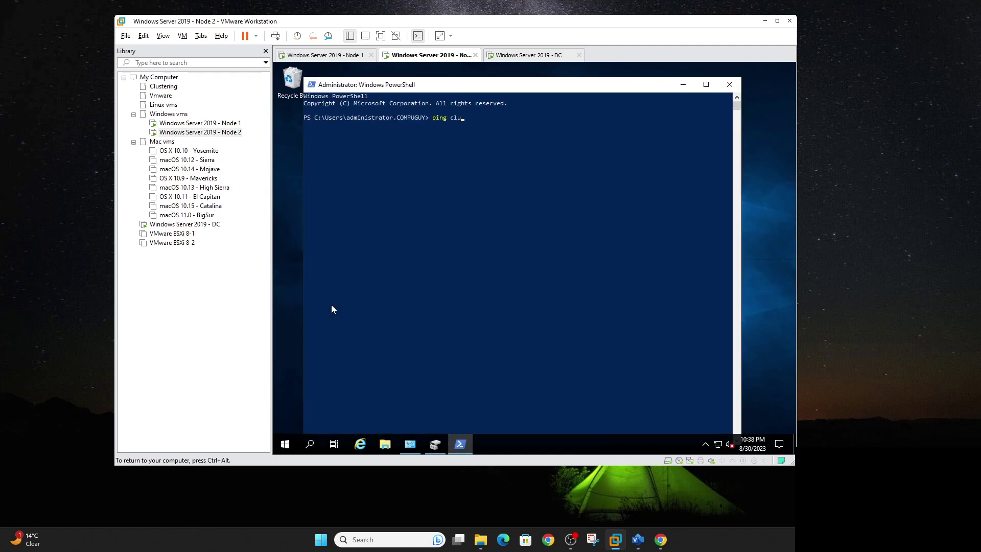
type("ping cluster")
key("Return")
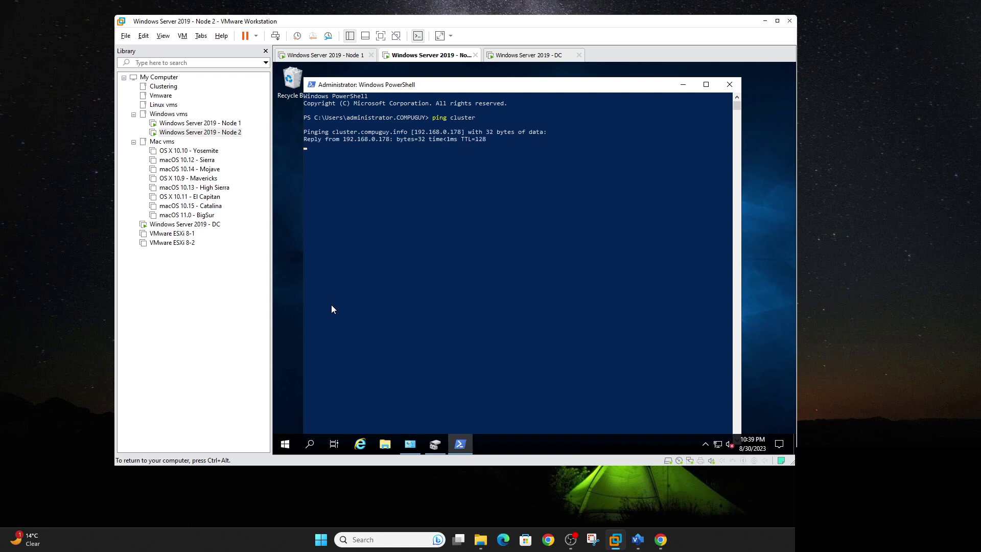
left_click(730, 84)
Return to Node 1, finish the Create Cluster Wizard and expand cluster.compuguy.info
left_click(220, 124)
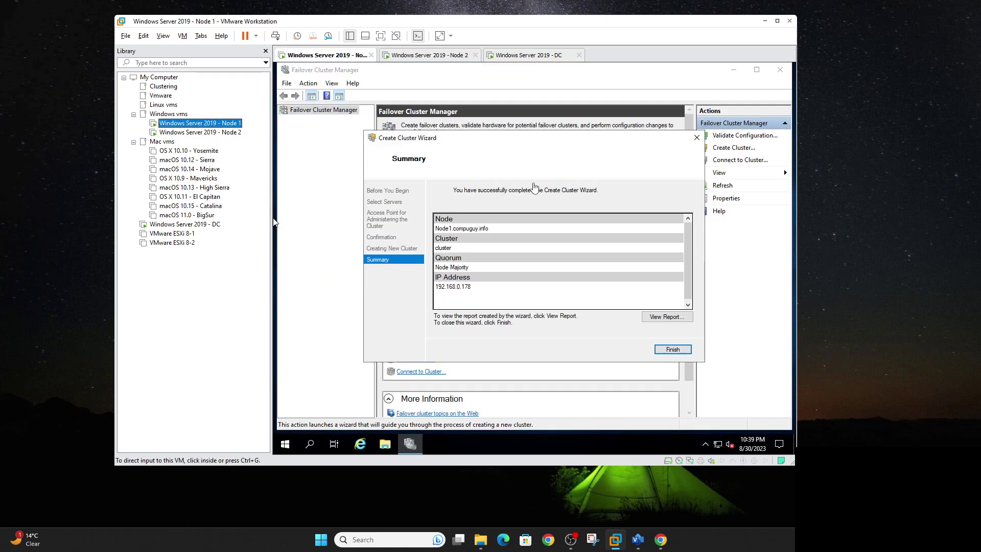
left_click(670, 351)
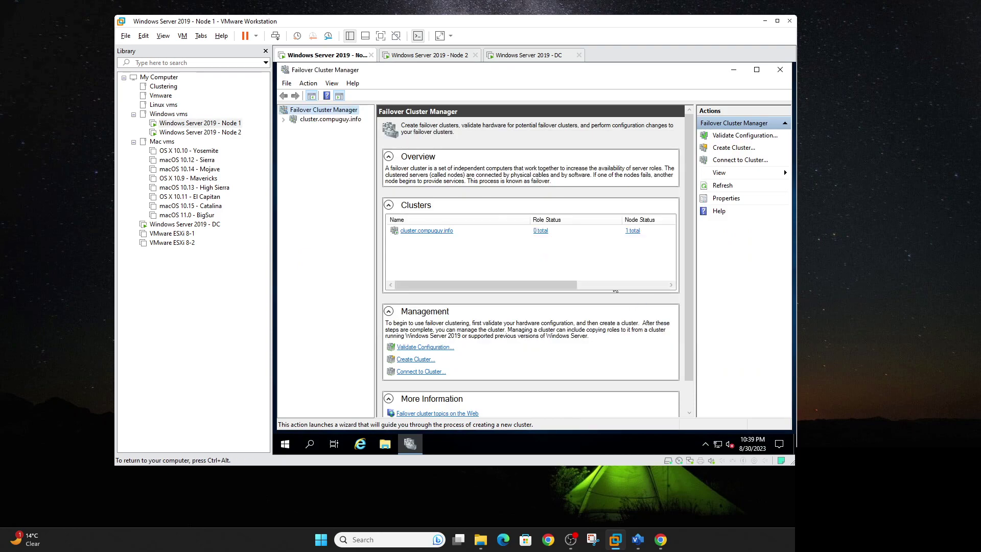
left_click(284, 121)
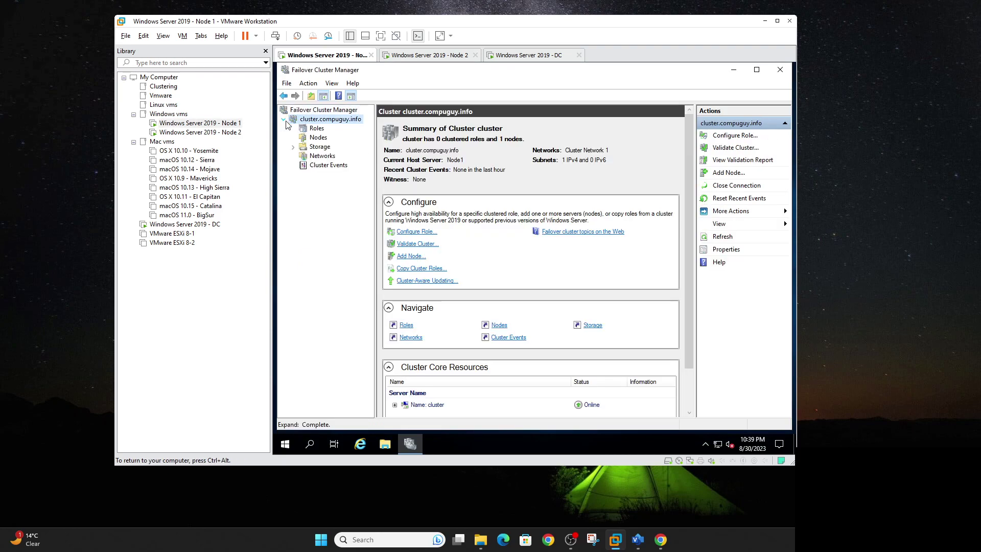
Add Node2 to the nodes of cluster.compuguy.info with the Add Node Wizard
left_click(317, 138)
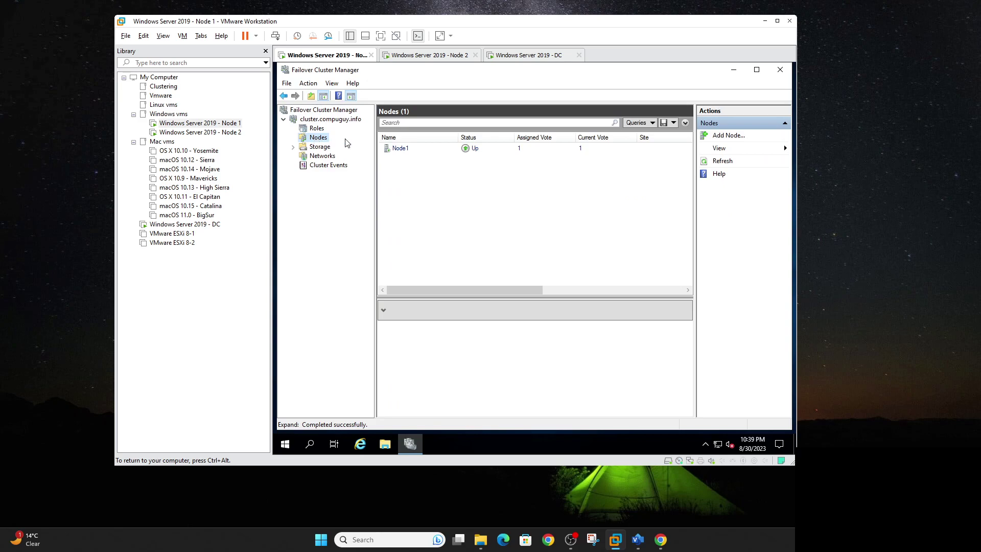
left_click(723, 137)
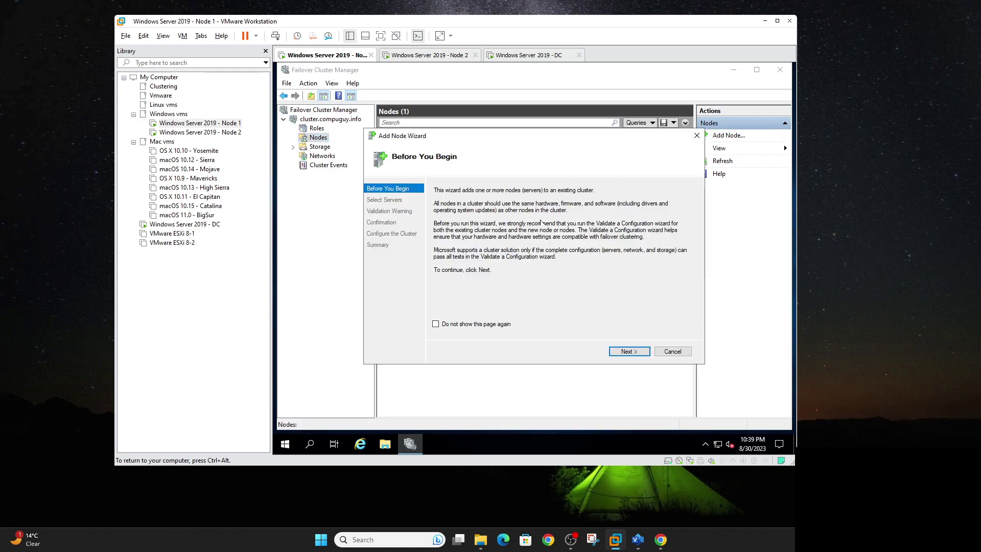
left_click(624, 351)
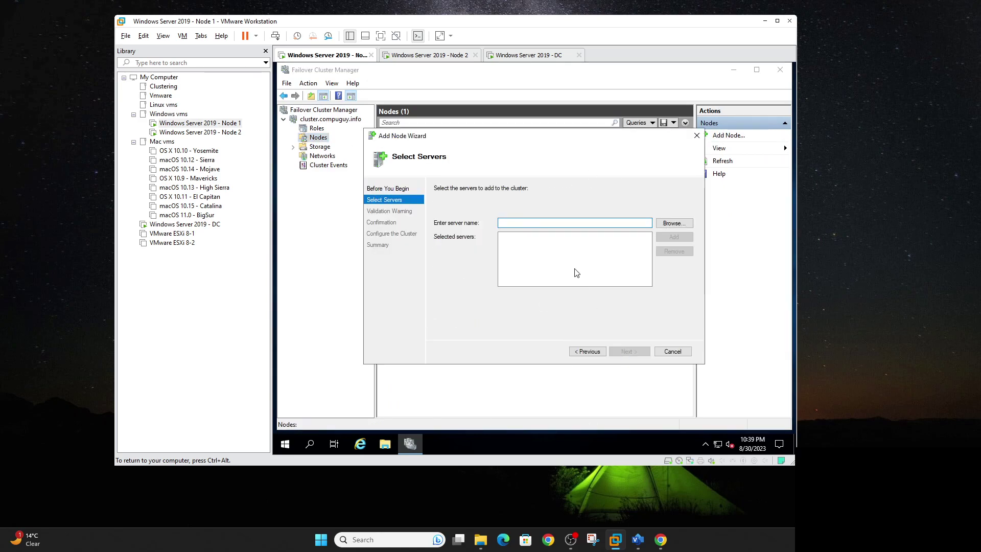
left_click(674, 223)
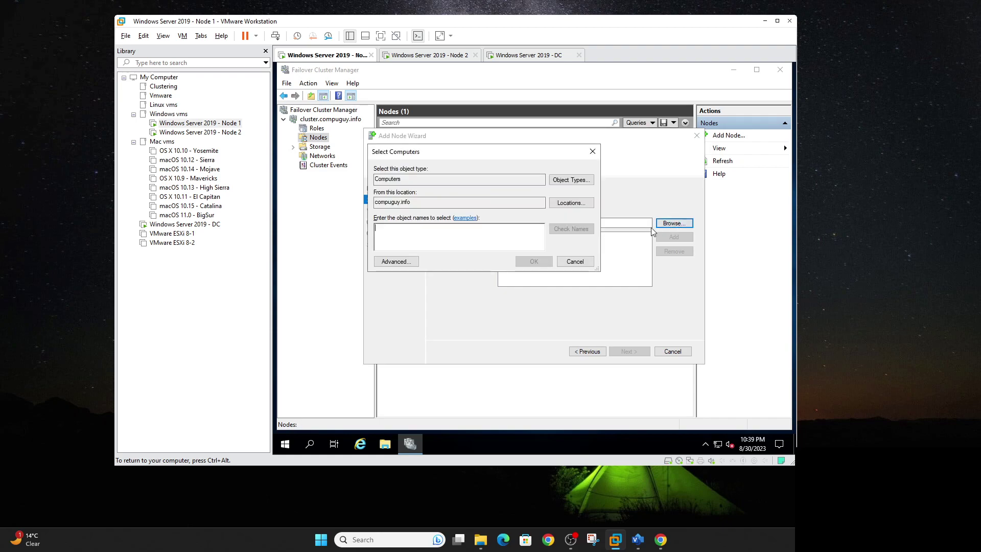
type("Node2")
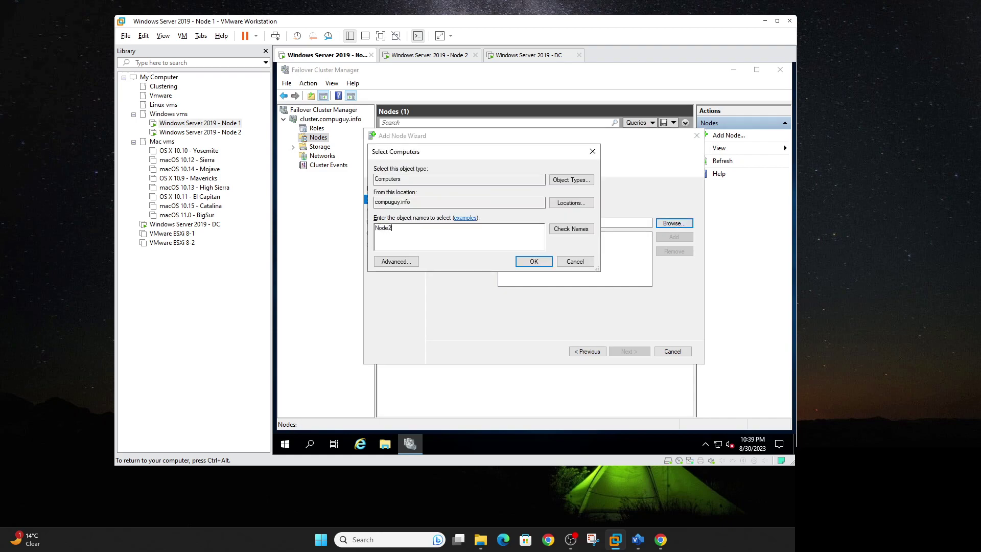
key("Return")
left_click(624, 350)
left_click(624, 351)
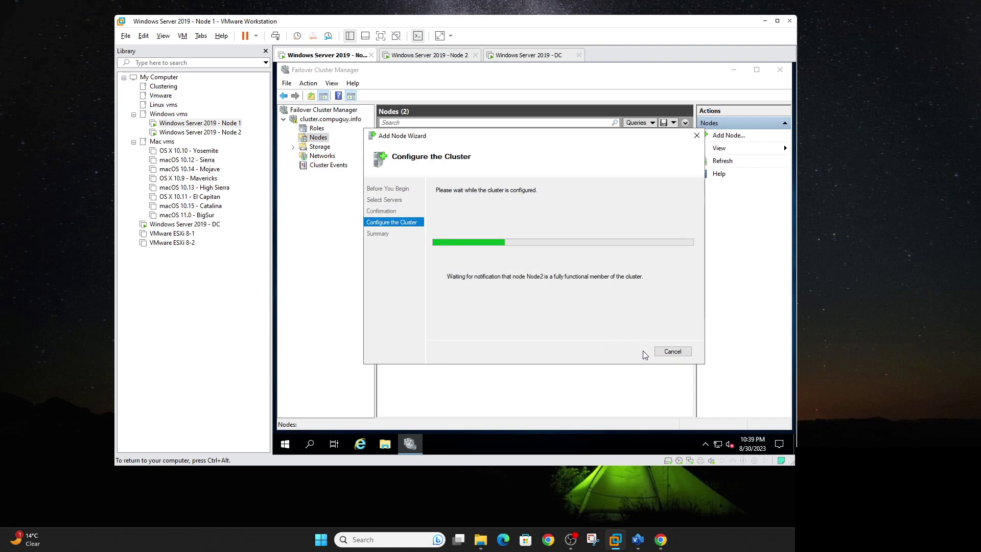
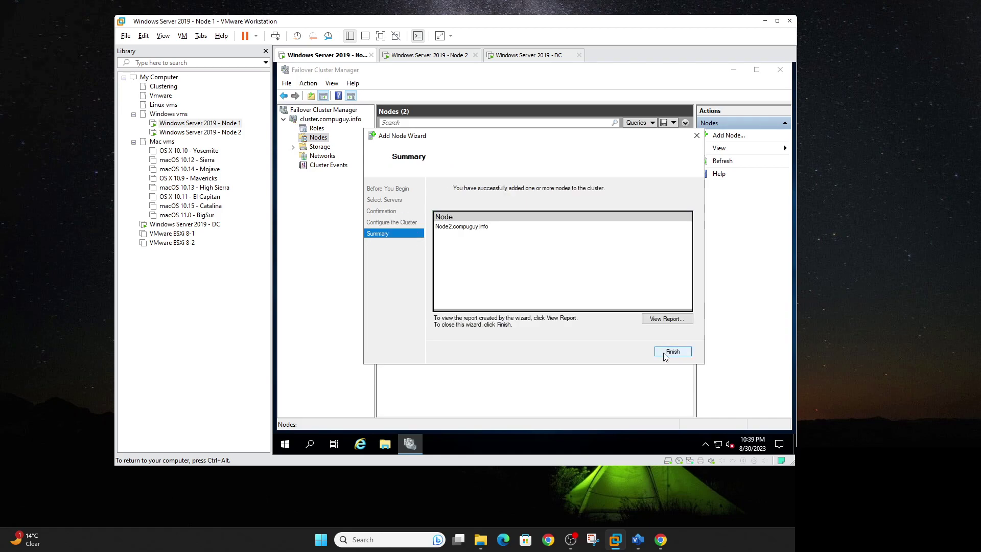
Finish the Add Node Wizard, review the properties and policies of Cluster Disk 1 and select its sharedvolume (E) volume
left_click(664, 352)
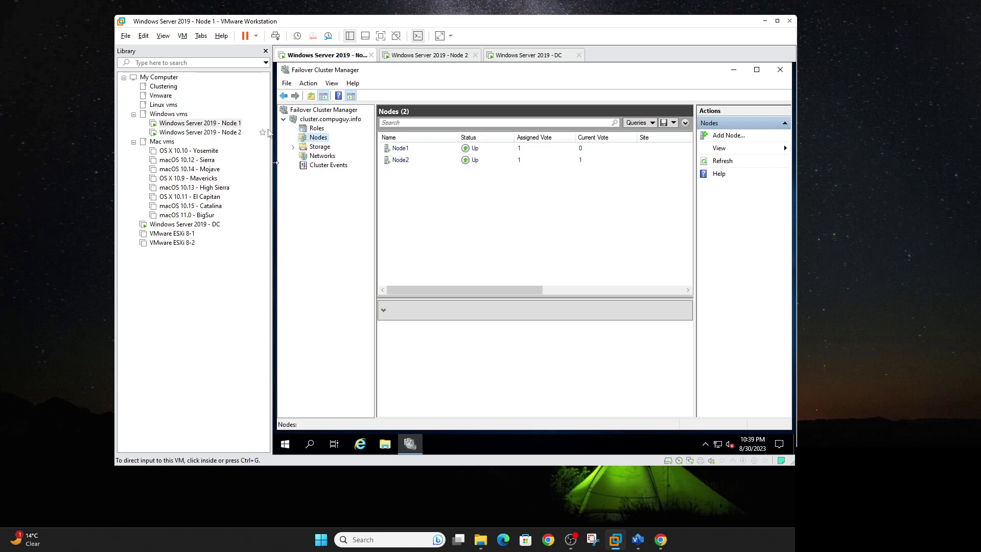
left_click(319, 147)
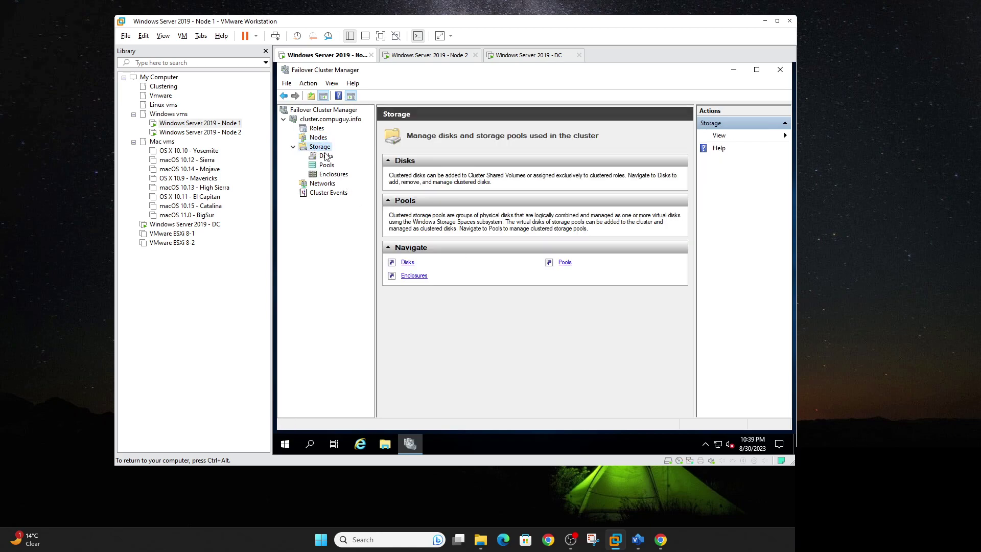
left_click(326, 156)
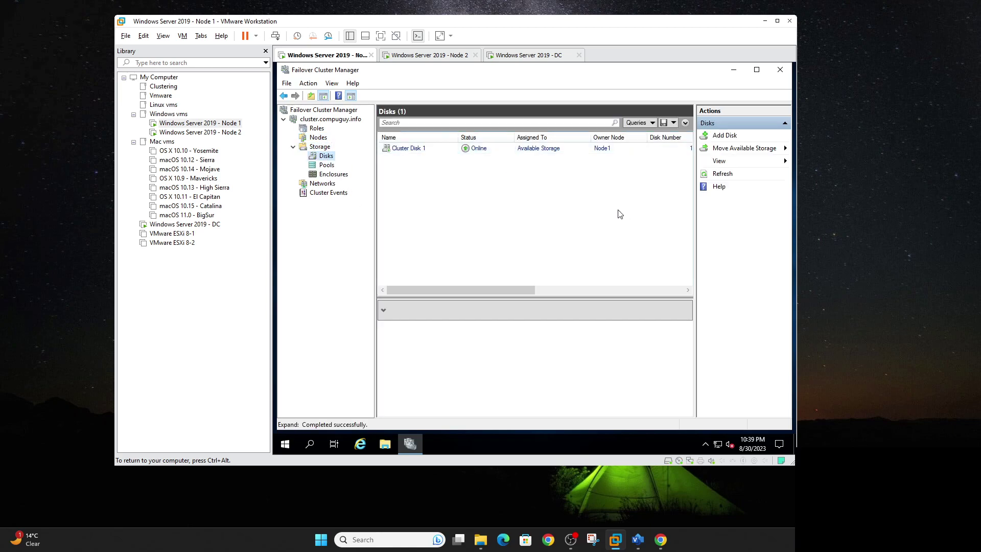
double_click(400, 149)
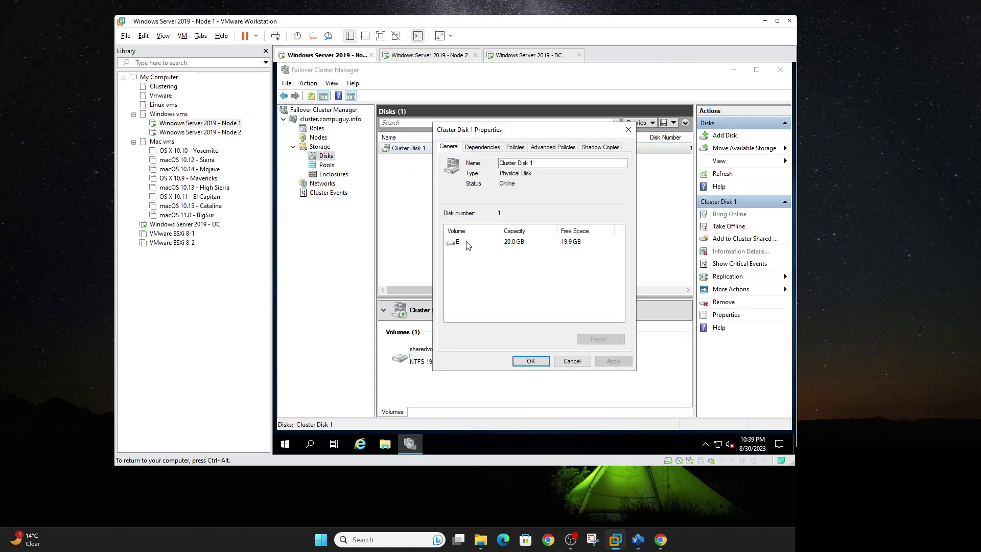
left_click(493, 148)
left_click(515, 149)
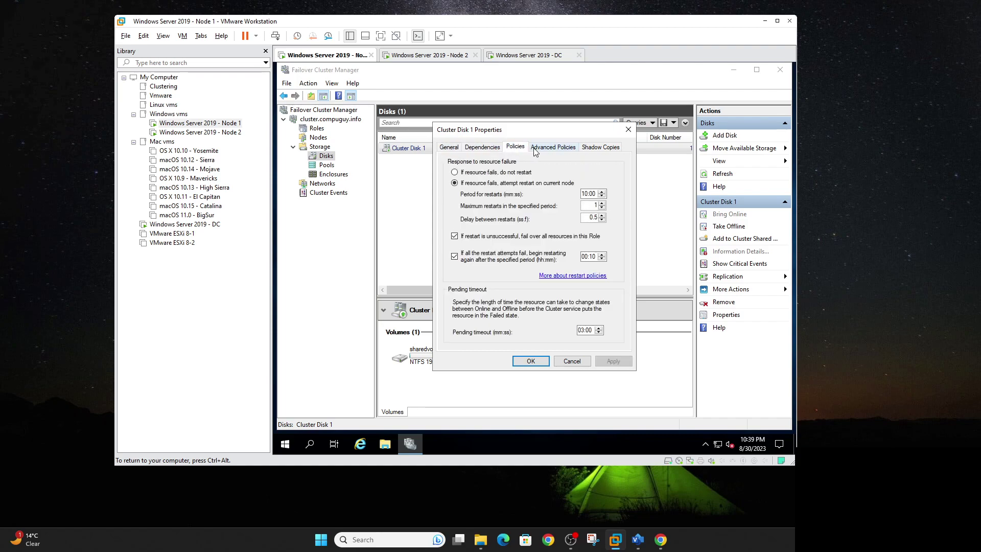
left_click(531, 362)
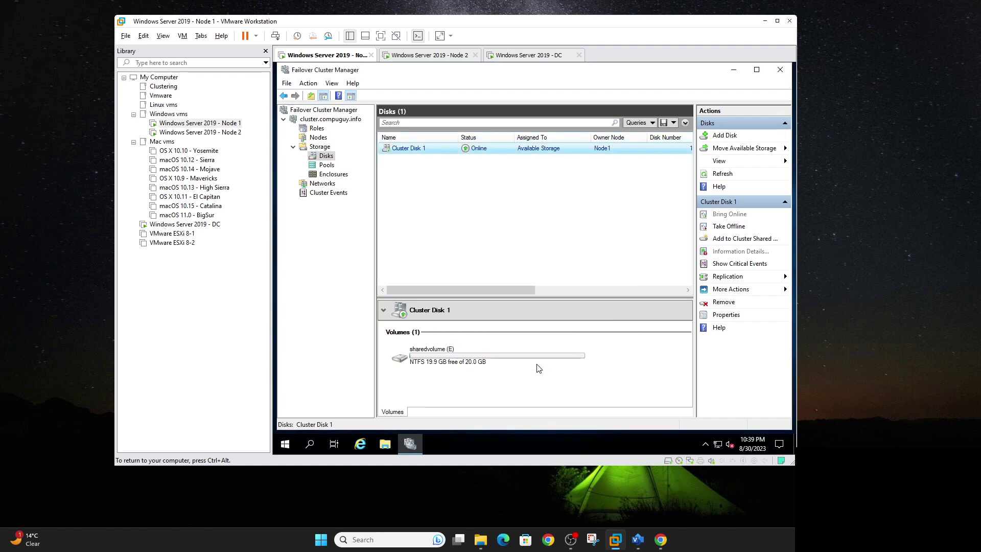
left_click(510, 356)
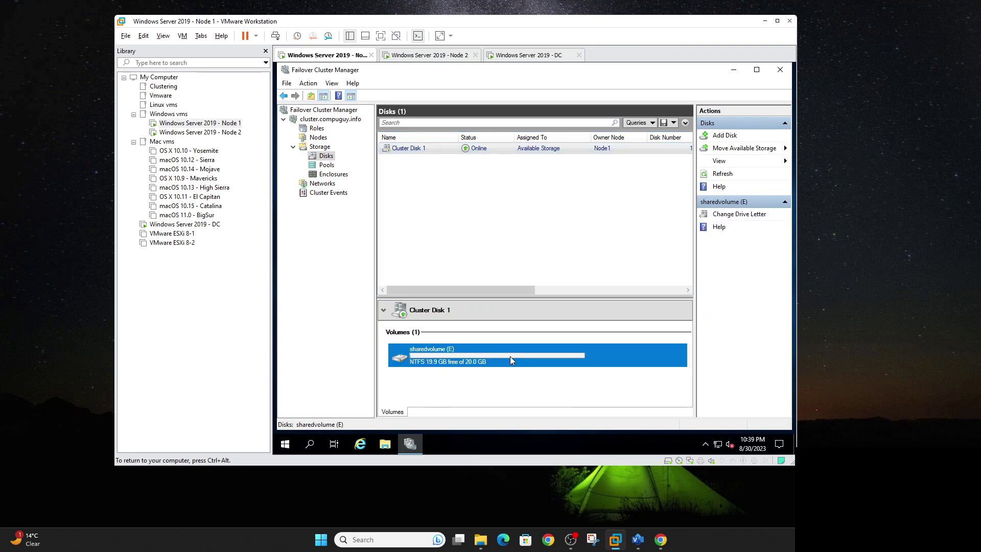
Open This PC in File Explorer on Node 1 and check the sharedvolume (E:) drive
left_click(386, 444)
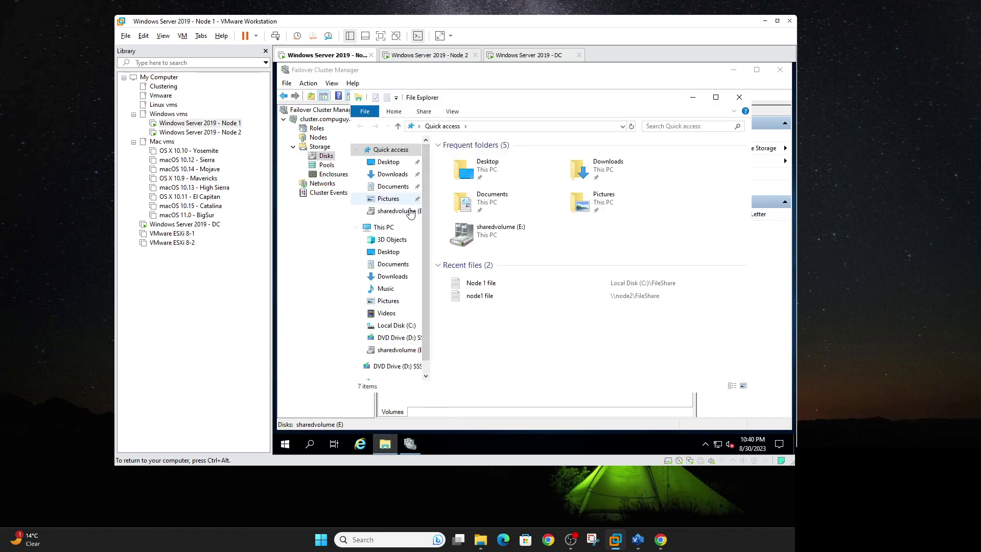
left_click(391, 227)
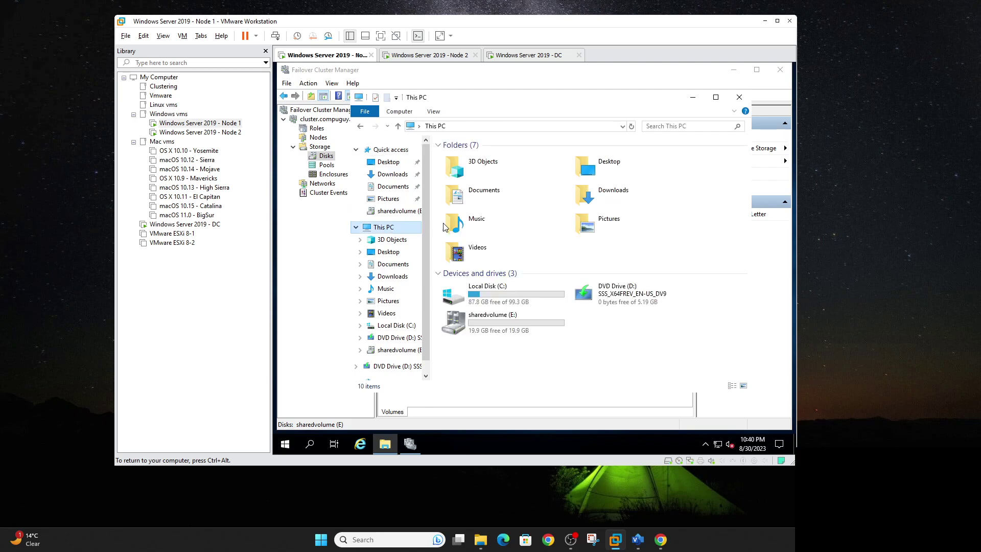
left_click(519, 324)
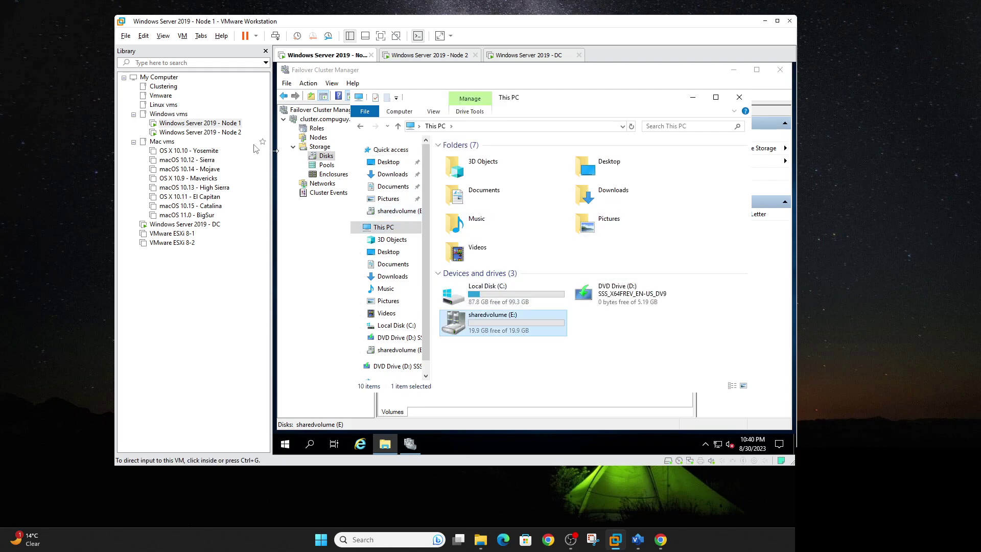
Switch to Node 2 and try to bring Disk 1 online in Disk Management
left_click(236, 134)
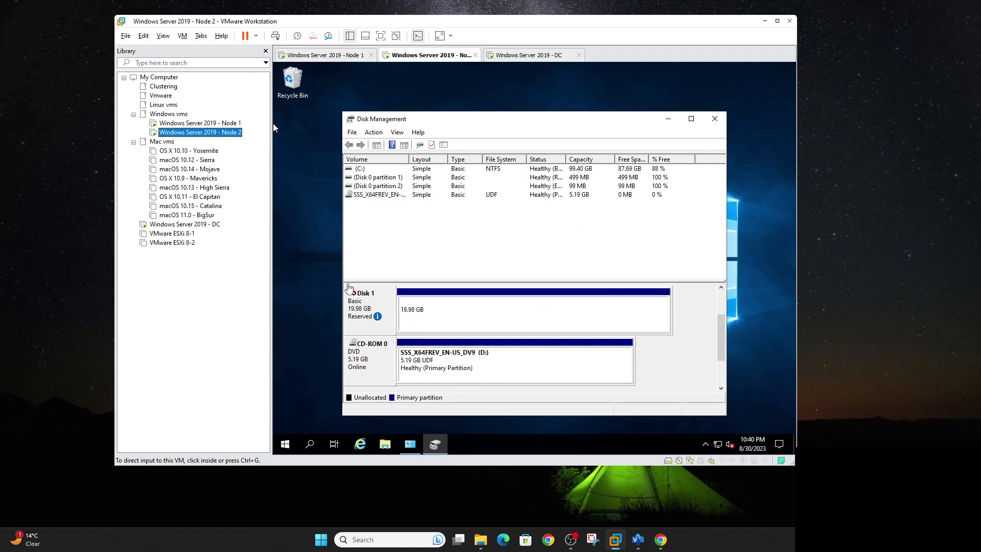
left_click(397, 133)
left_click(384, 145)
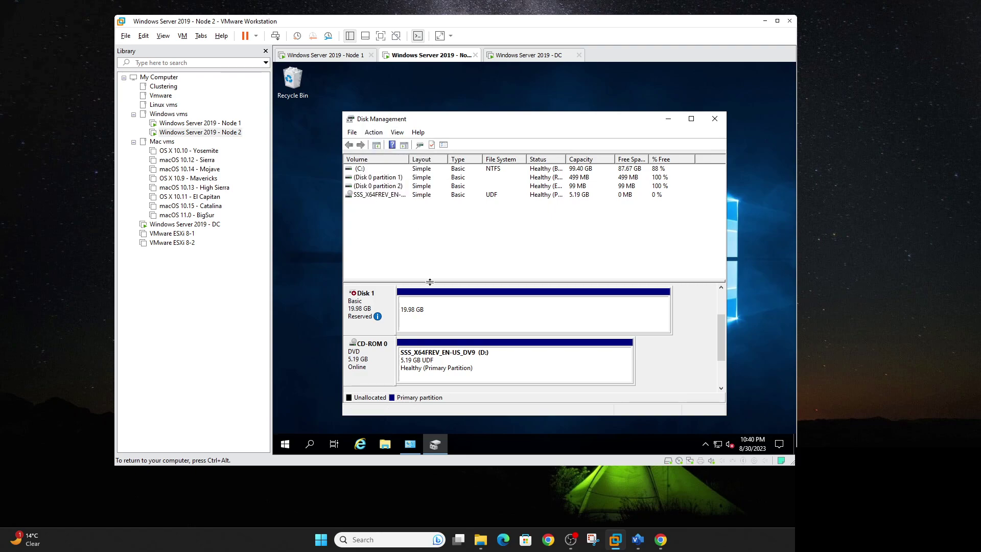
mouse_move(381, 320)
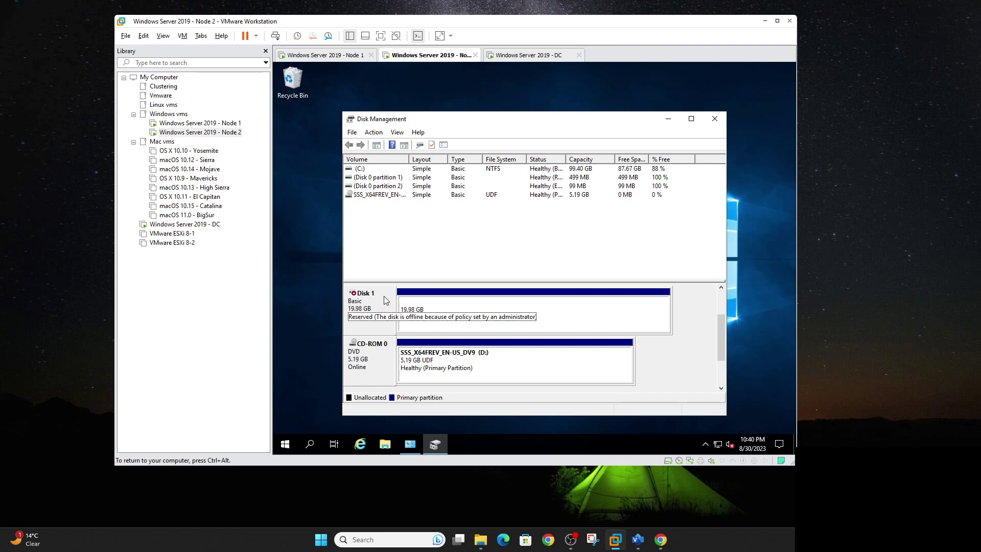
right_click(384, 297)
left_click(442, 303)
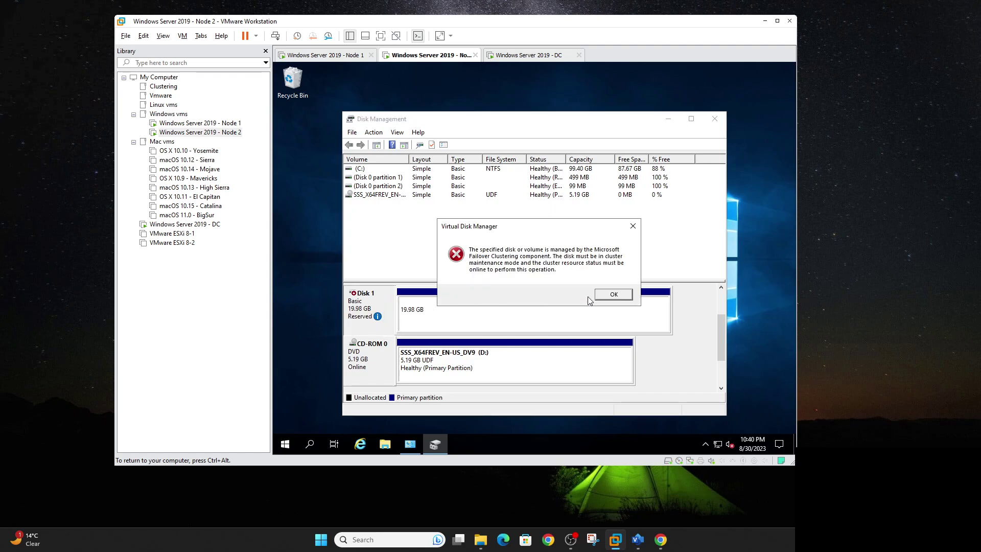
left_click(612, 295)
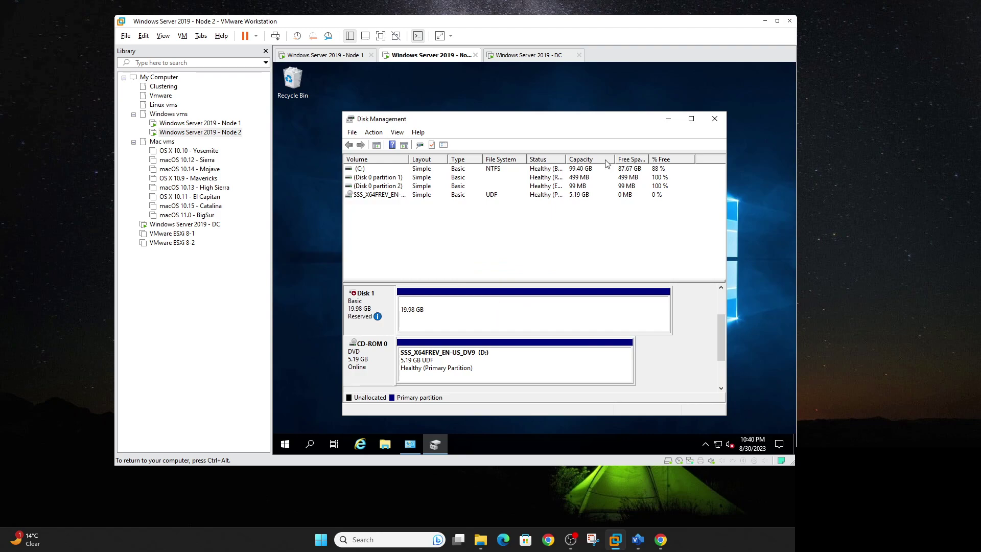
left_click_drag(571, 119, 618, 85)
mouse_move(424, 287)
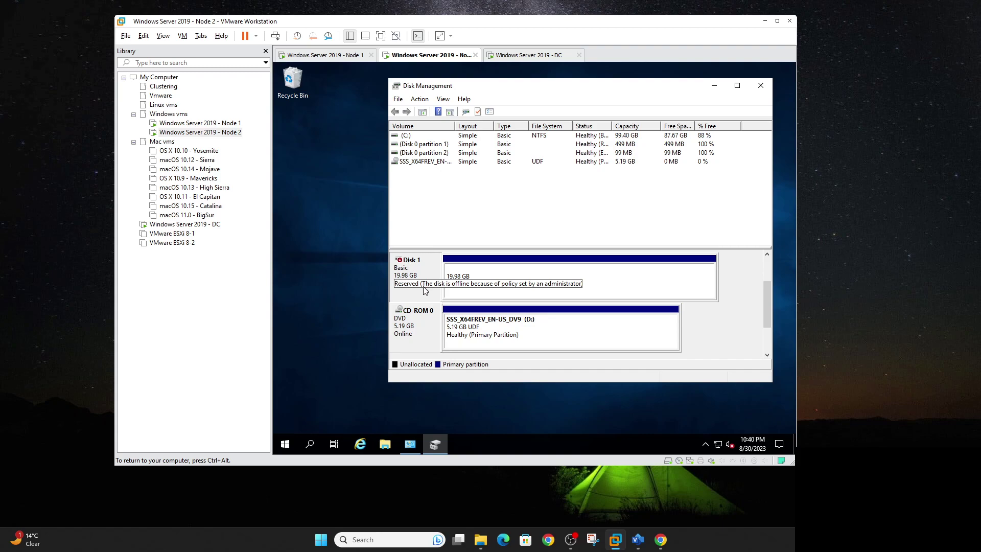
Open Failover Cluster Manager on Node 2 and check the drives listed under This PC in File Explorer
left_click(285, 444)
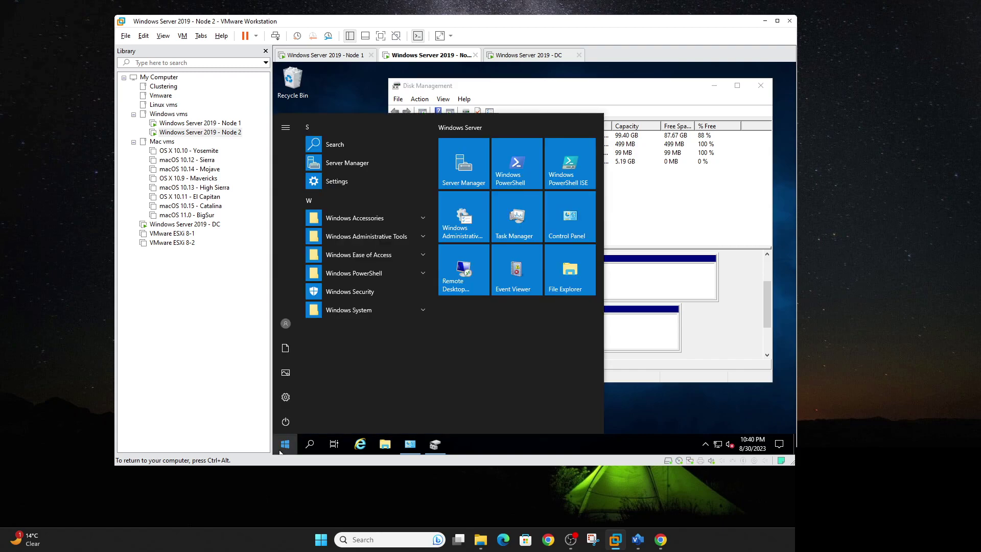
left_click(406, 235)
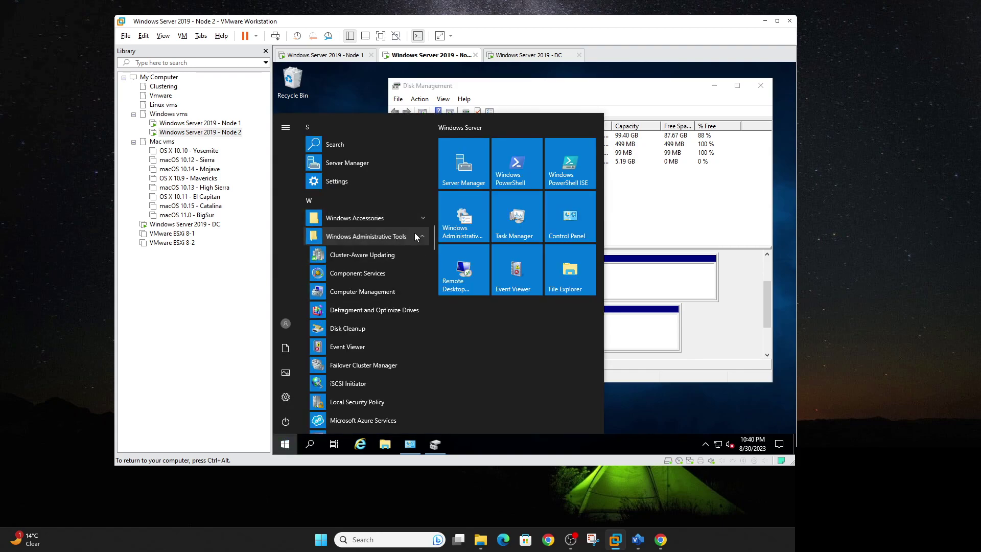
left_click(362, 365)
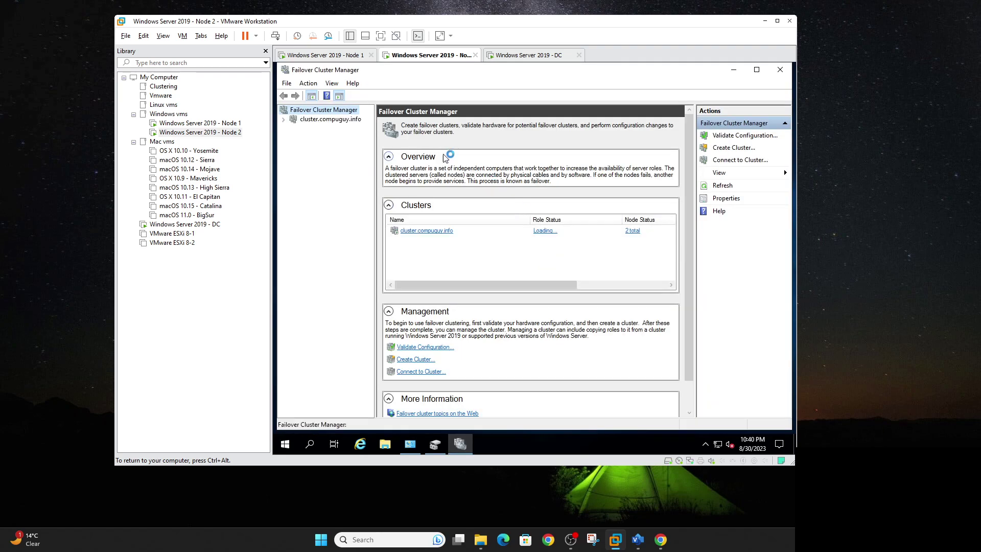
left_click(385, 443)
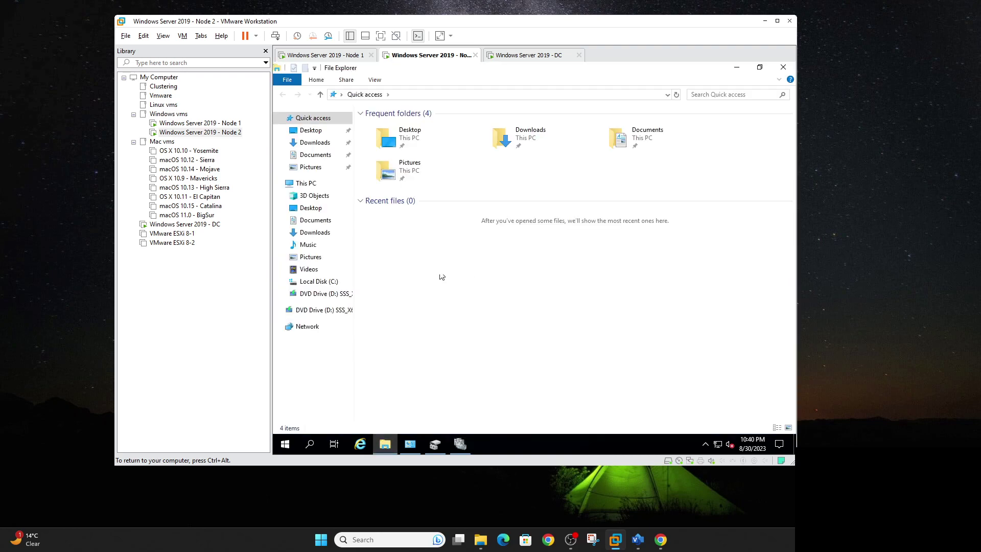
left_click(306, 183)
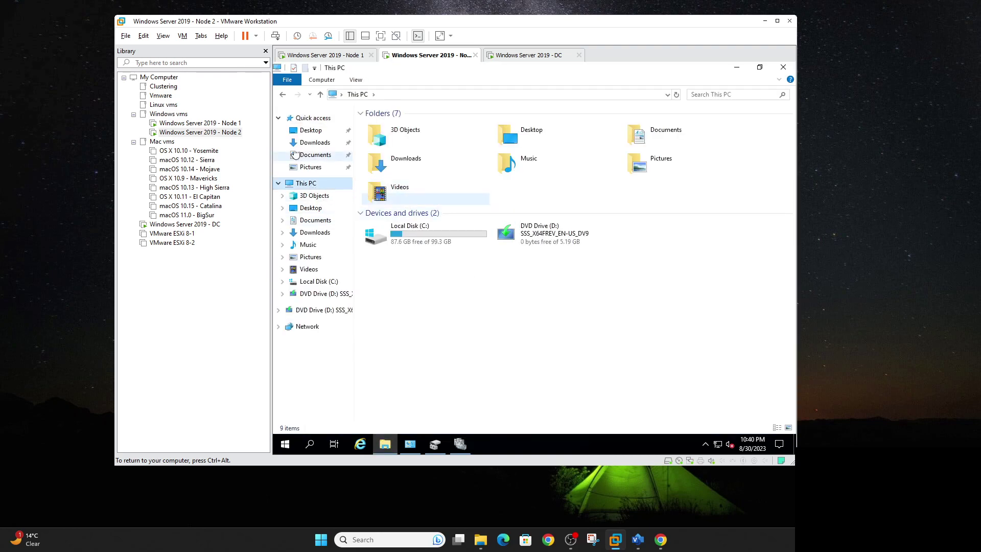
Return to Node 1, minimize File Explorer and pause Node1 in the cluster's nodes with Drain Roles
left_click(238, 125)
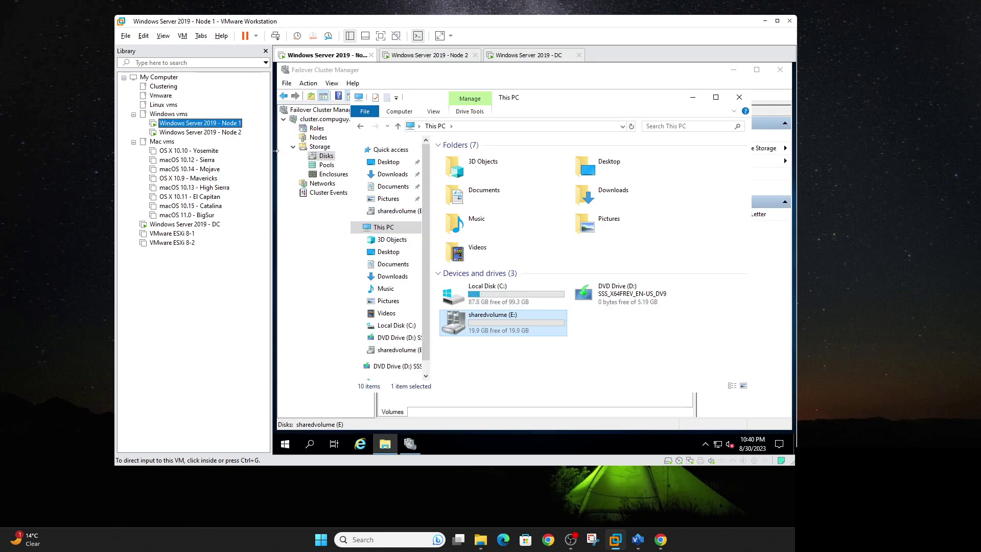
left_click(323, 252)
left_click(697, 100)
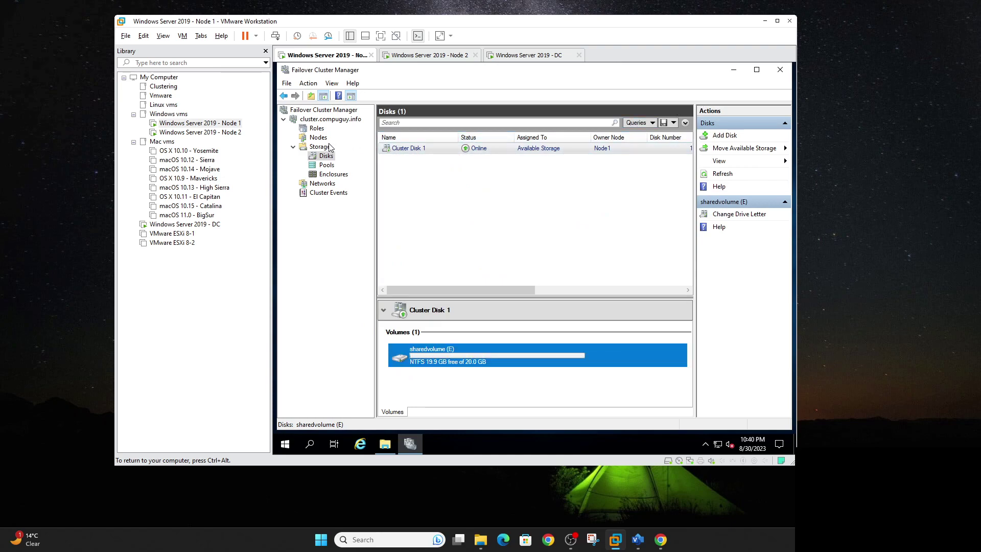
right_click(422, 149)
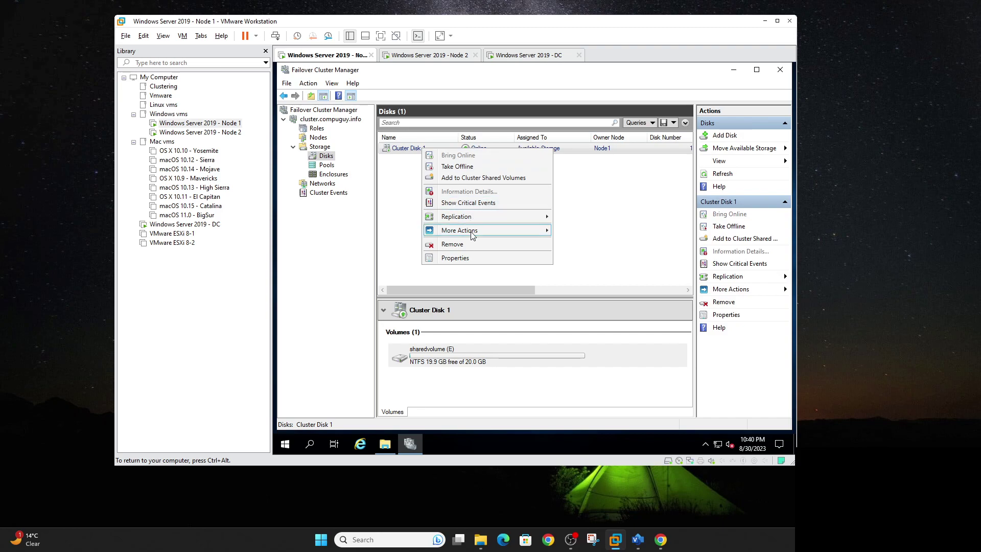
mouse_move(474, 234)
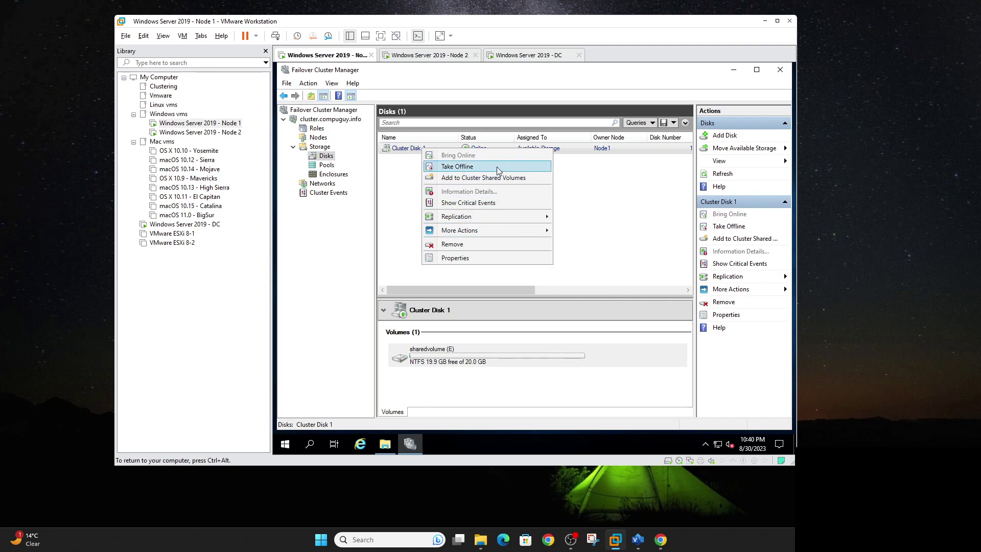
left_click(319, 138)
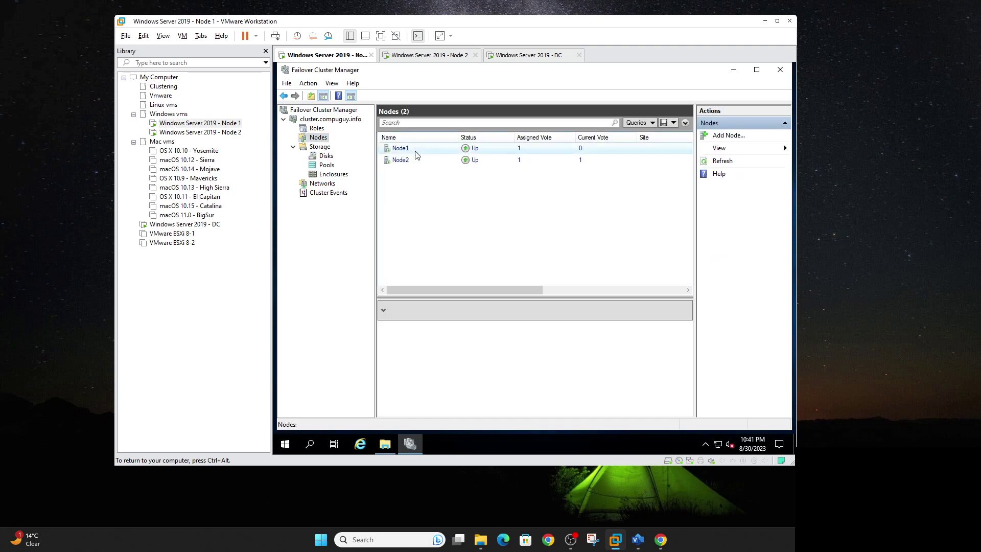
right_click(403, 149)
mouse_move(443, 159)
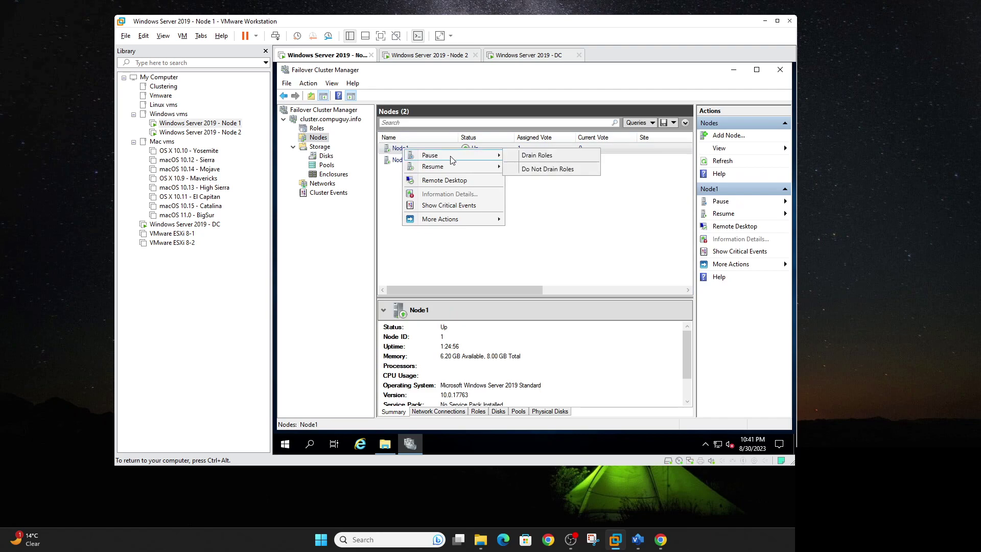
left_click(525, 158)
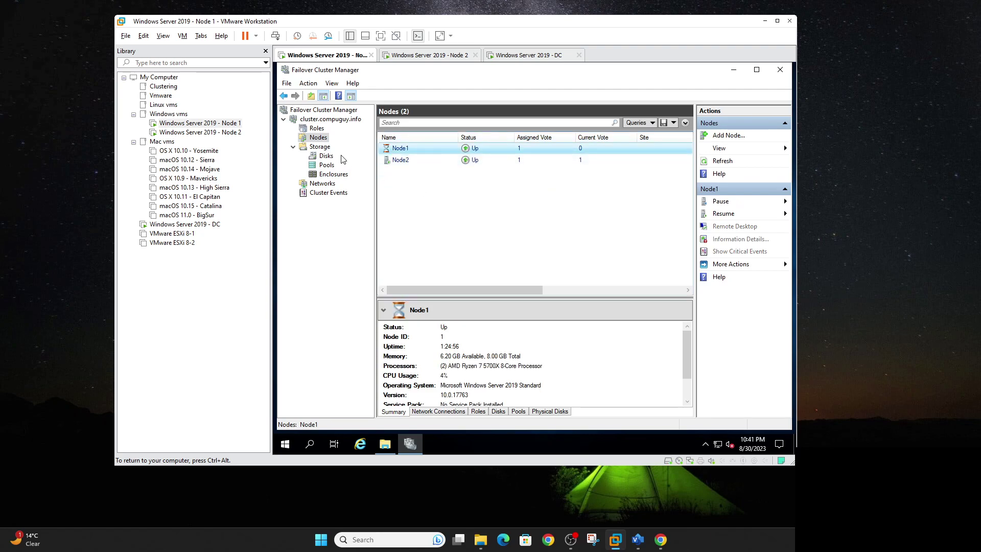
Check the cluster's roles, the owner node of Cluster Disk 1 and the drives under This PC on Node 1
left_click(314, 129)
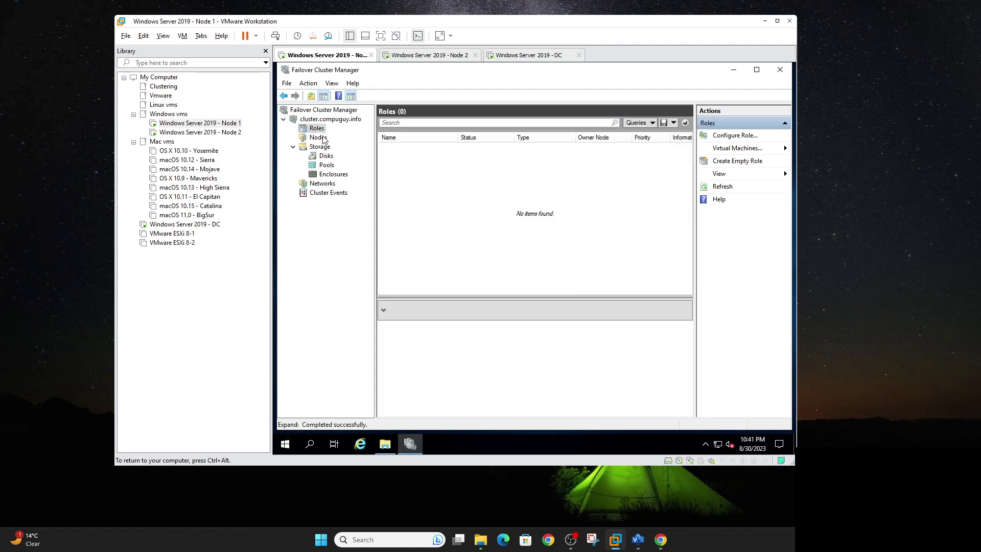
left_click(321, 147)
left_click(322, 157)
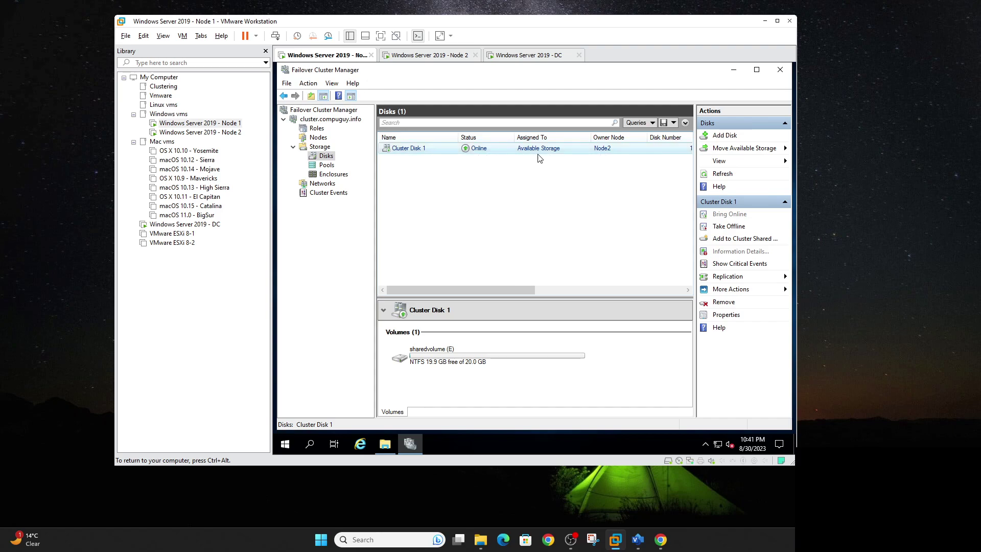
left_click(385, 443)
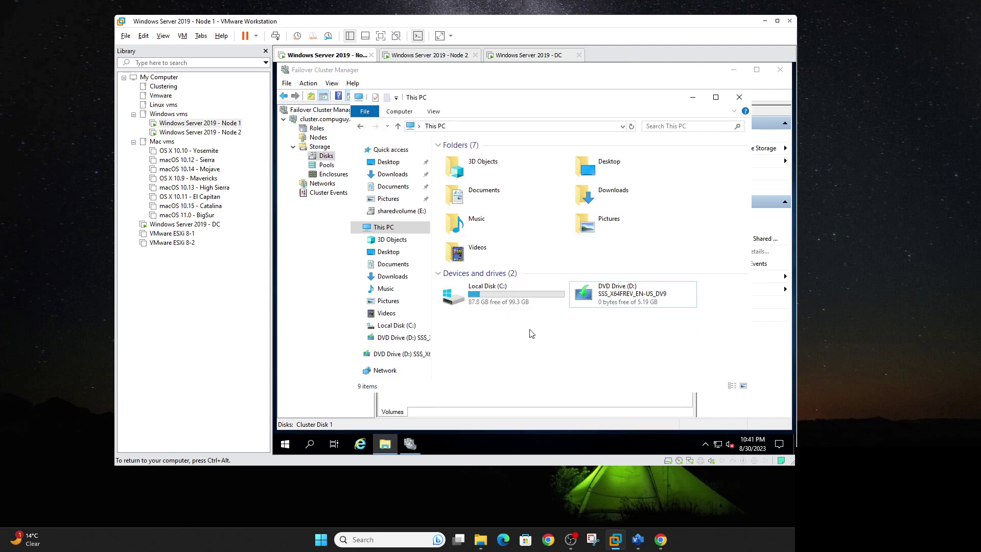
Switch to Node 2, check the shared volume in File Explorer and Disk Management, and close Disk Management
left_click(215, 132)
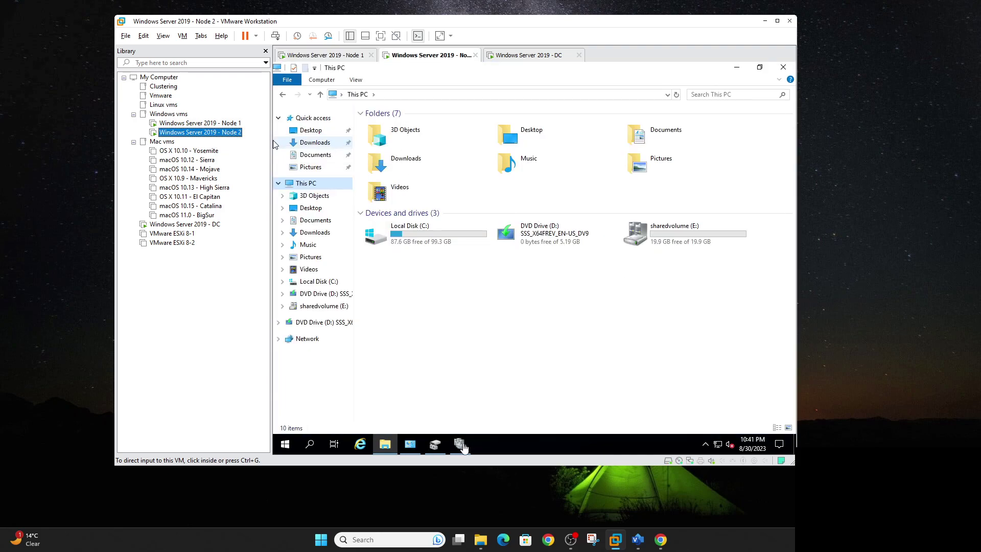
left_click(436, 444)
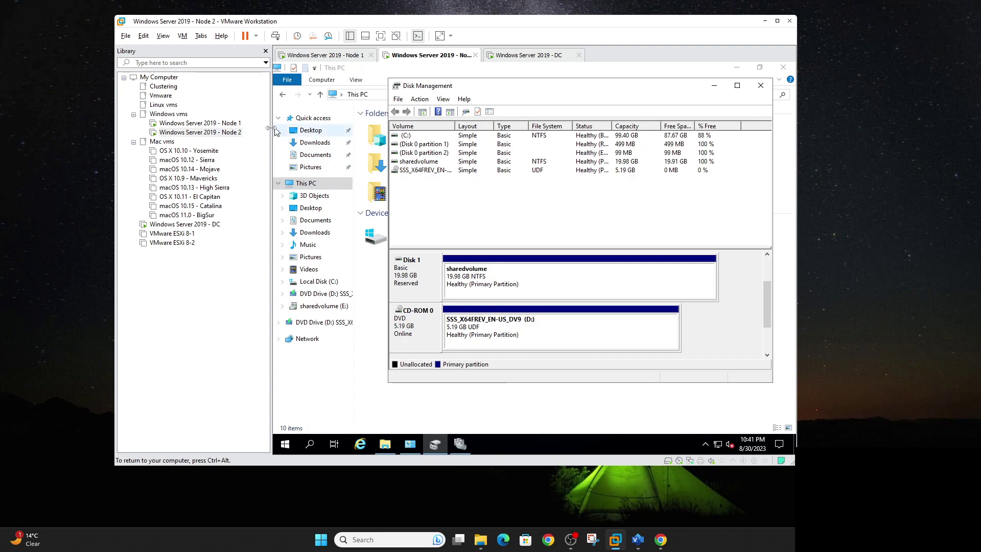
left_click(760, 85)
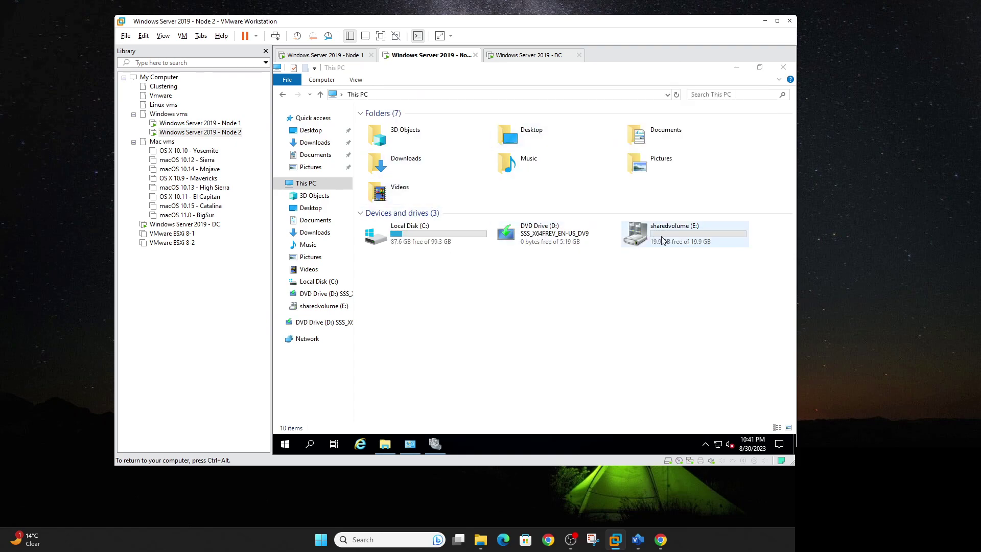
Compare the drives under This PC on Node 1 and Node 2, and close File Explorer on Node 1
left_click(227, 125)
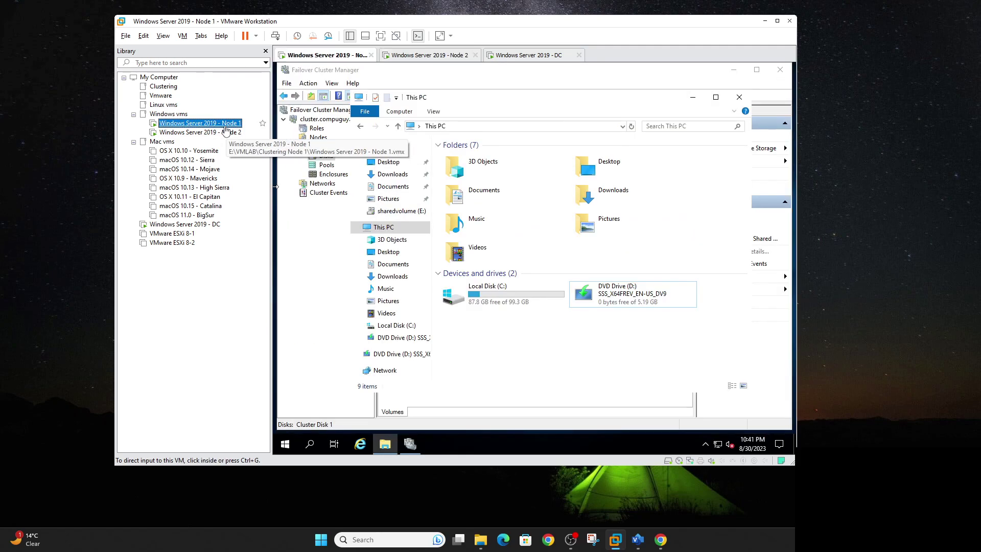
left_click(222, 133)
left_click(225, 124)
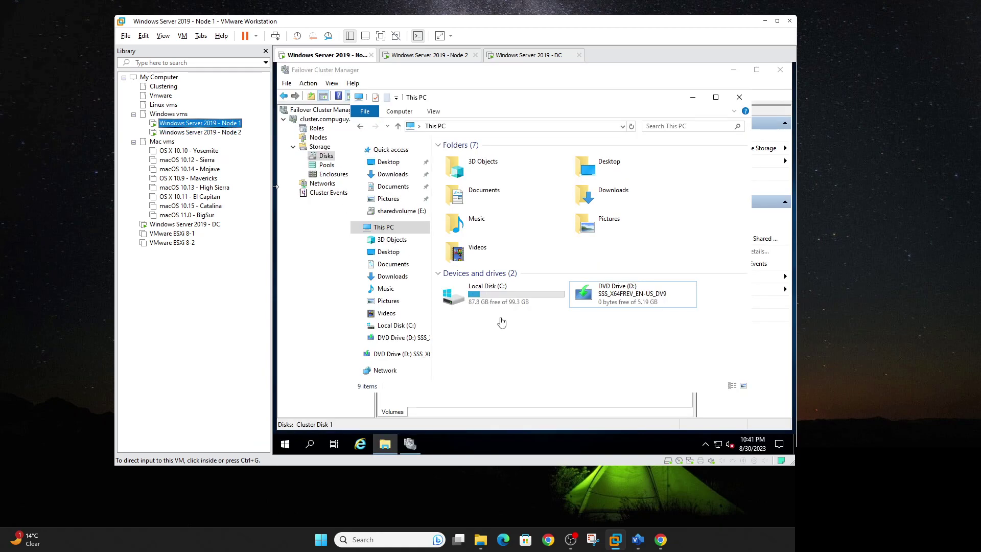
left_click(230, 134)
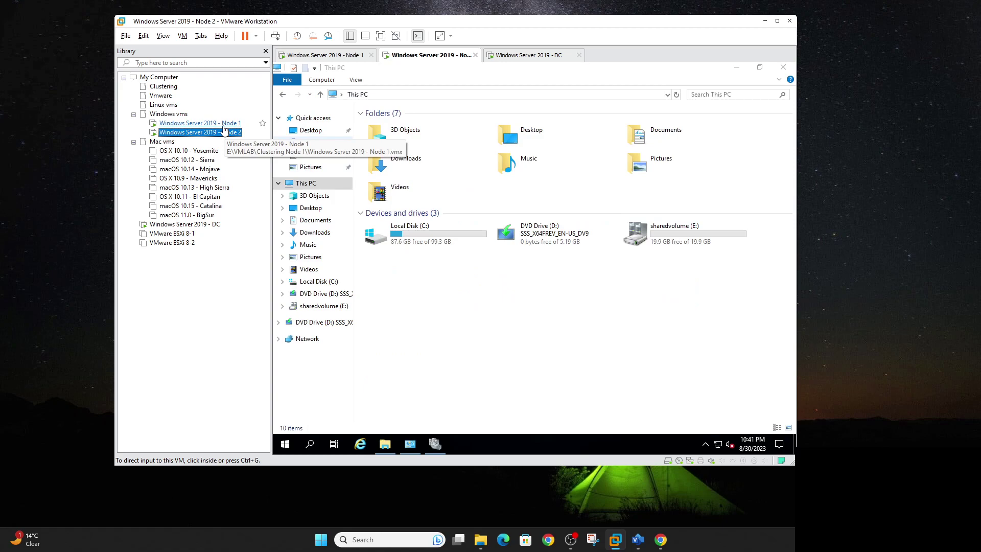
left_click(225, 128)
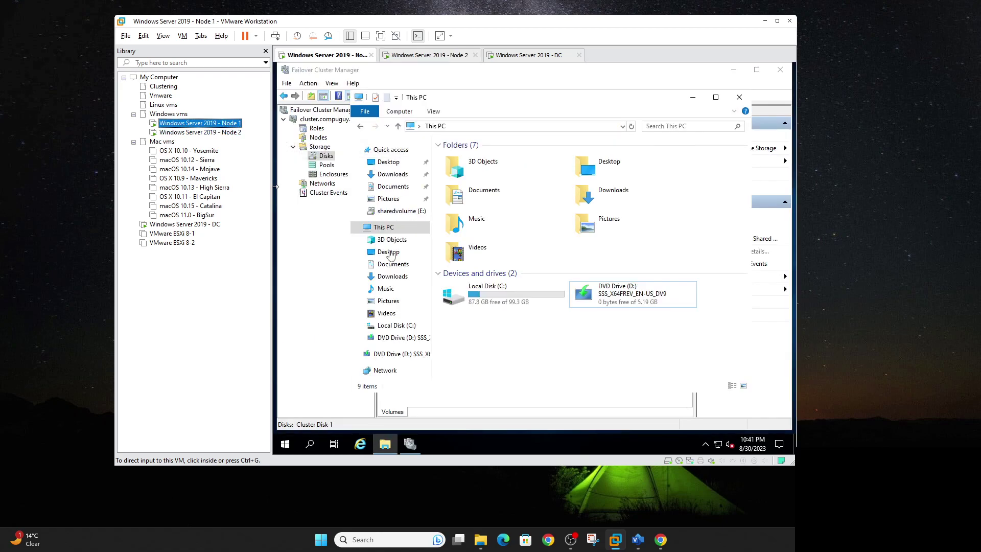
left_click(739, 98)
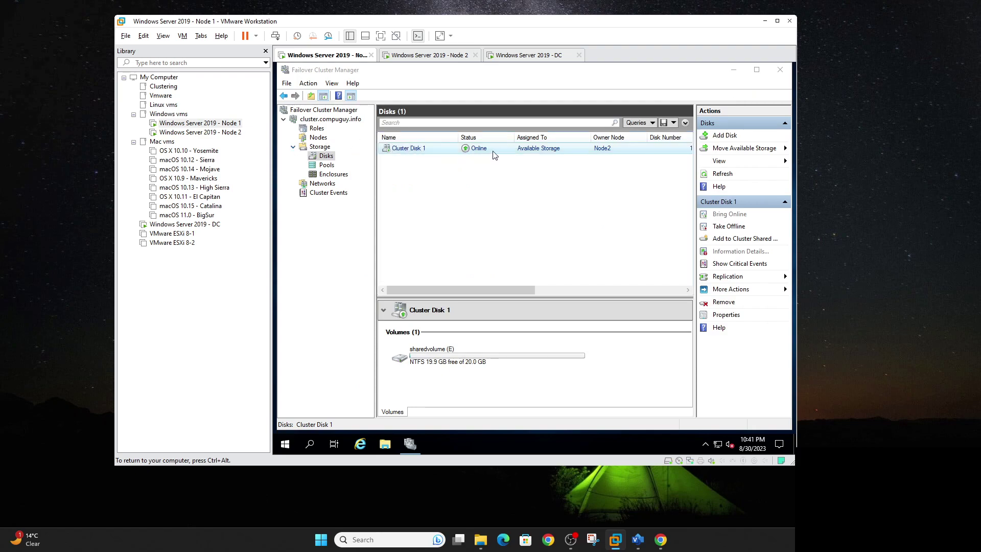
Simulate a failure of Cluster Disk 1 from Node 1's Failover Cluster Manager
right_click(404, 148)
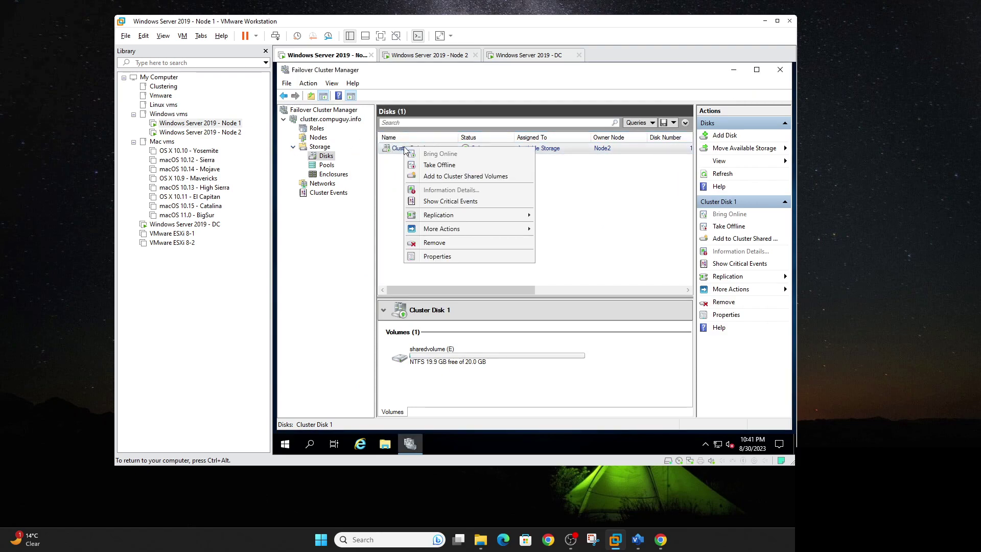
mouse_move(445, 233)
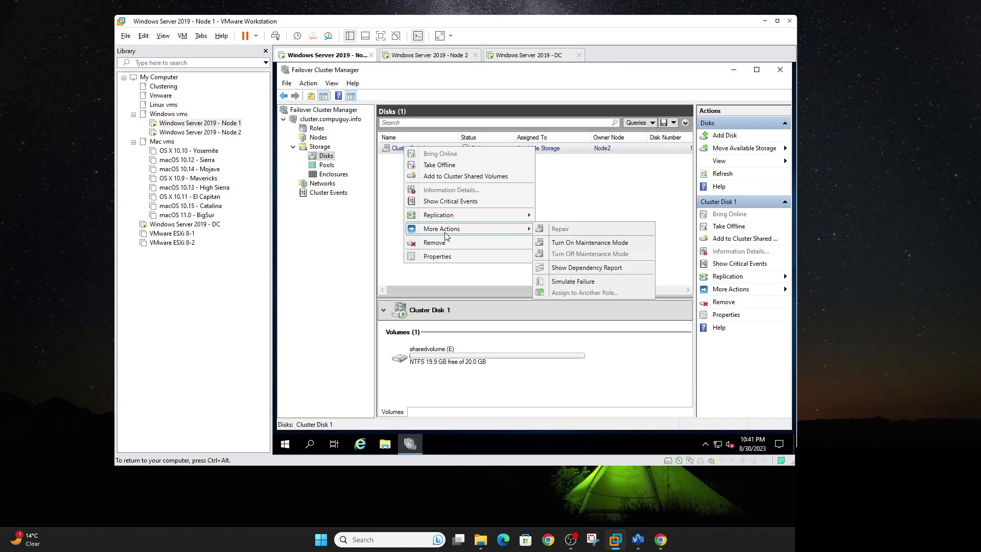
left_click(582, 283)
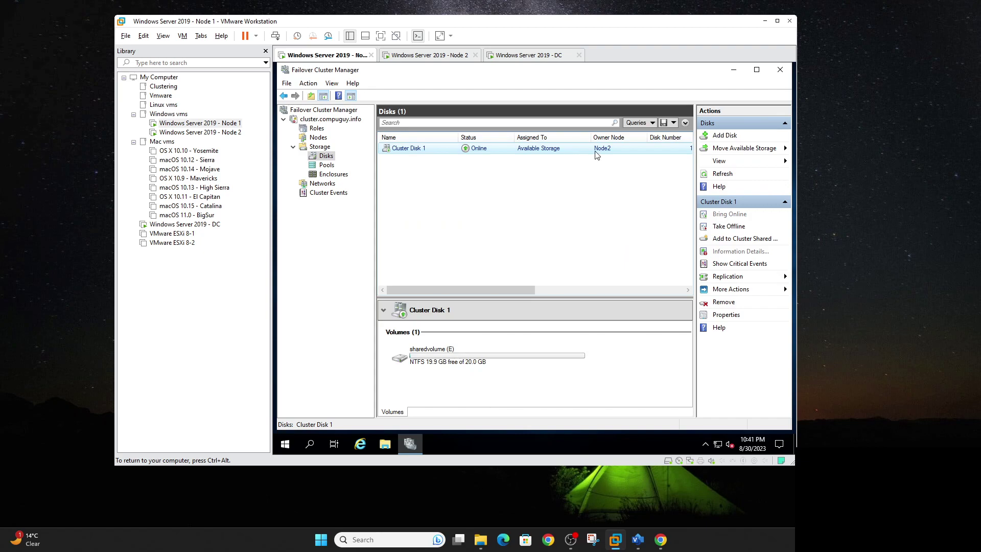
Resume the paused Node1 in the cluster's nodes with Fail Roles Back
left_click(318, 137)
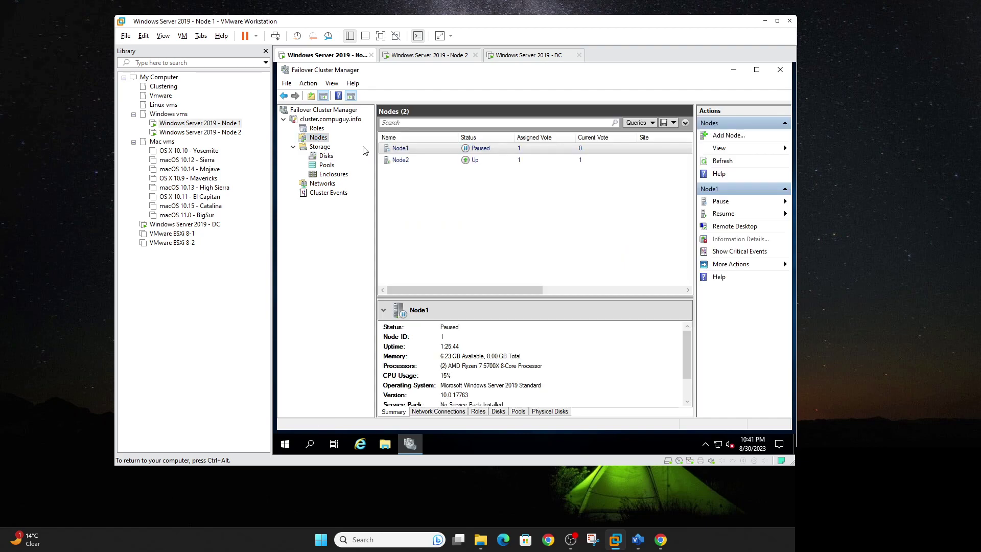
right_click(453, 147)
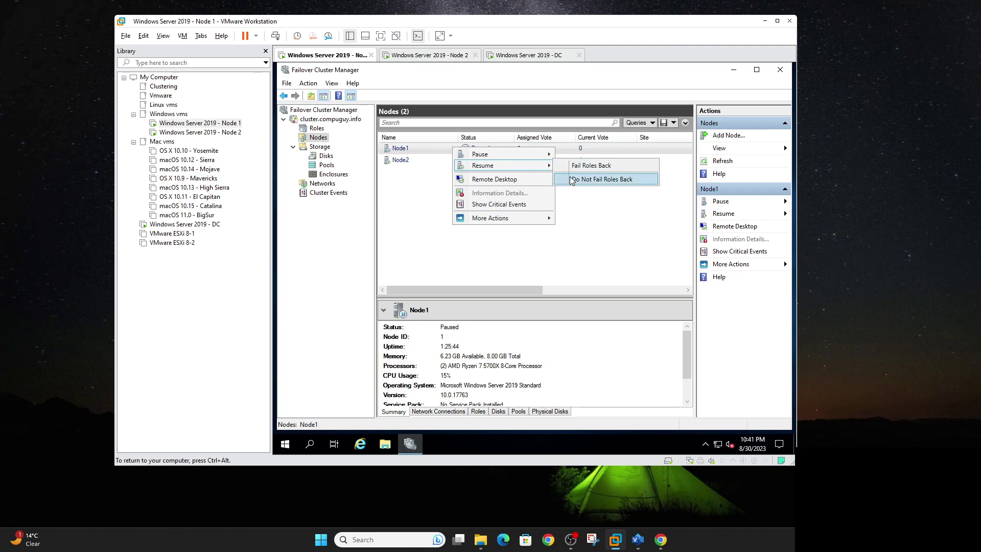
left_click(587, 168)
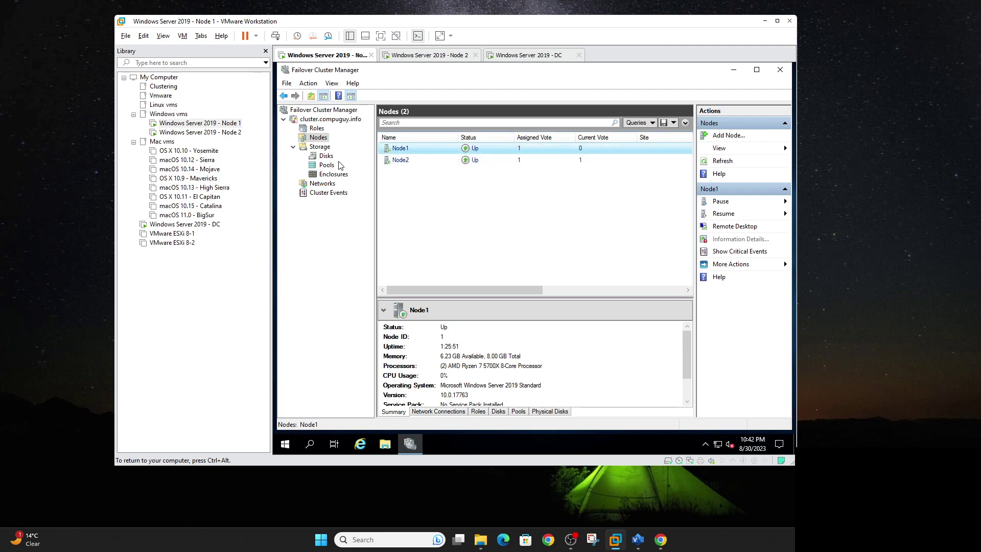
Simulate a failure of Cluster Disk 1 again and refresh the cluster's disks
right_click(472, 148)
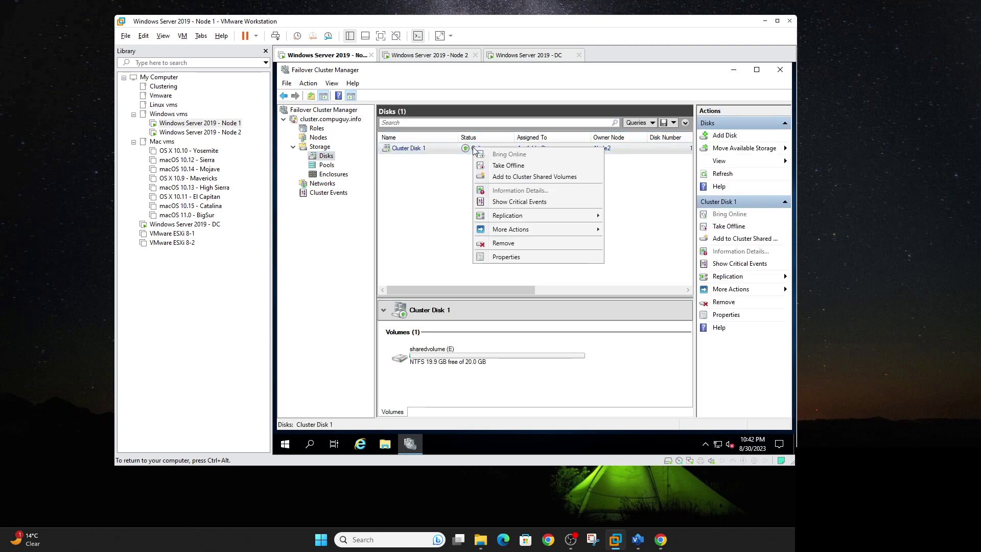
mouse_move(521, 233)
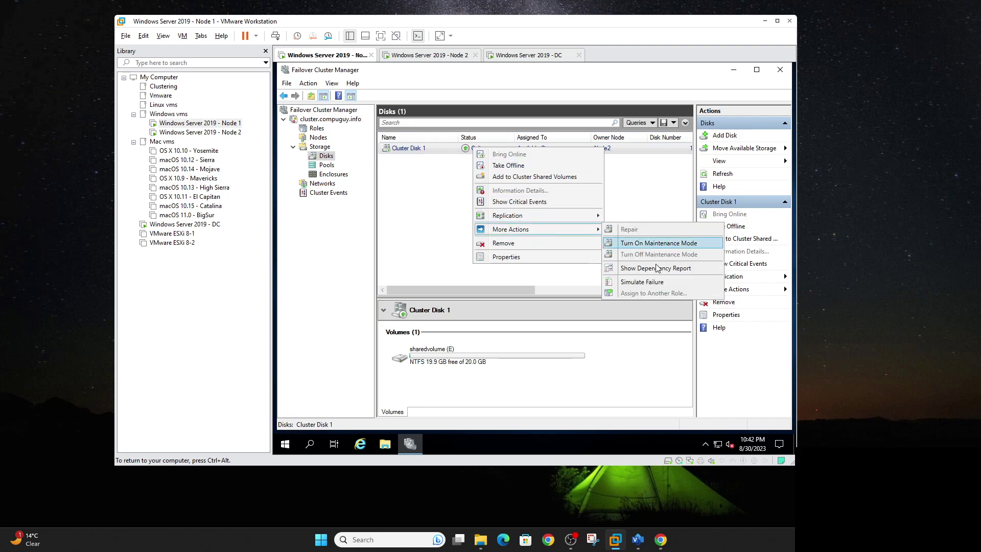
left_click(648, 282)
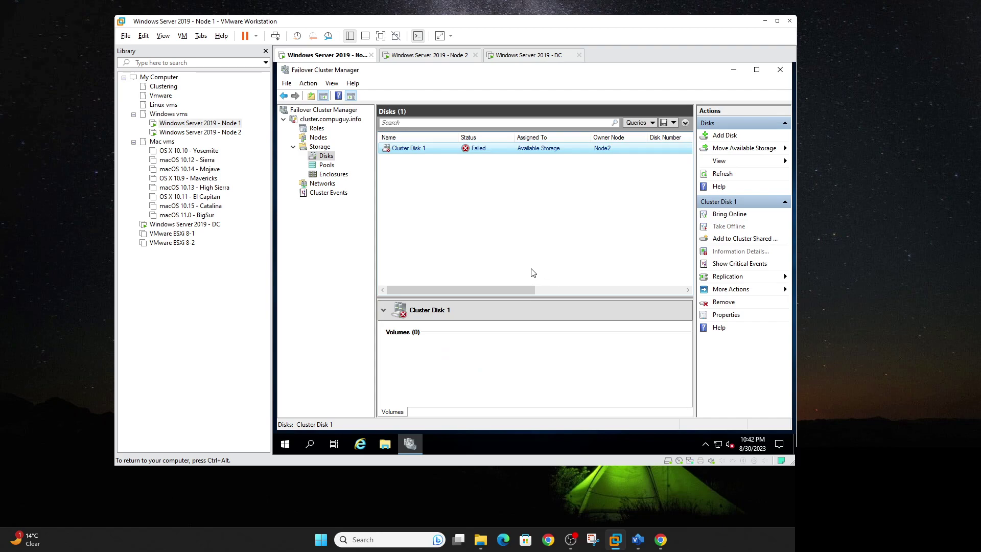
right_click(410, 148)
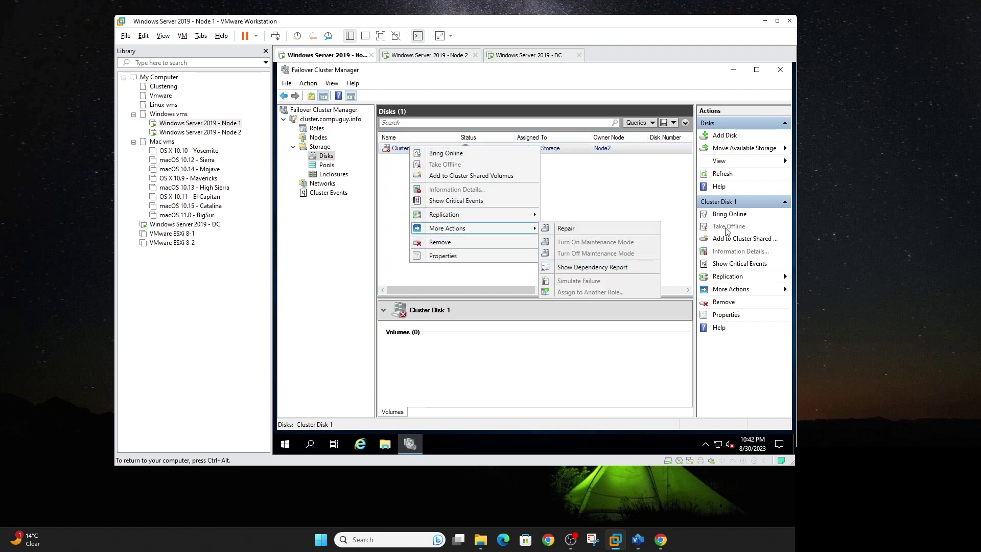
left_click(714, 175)
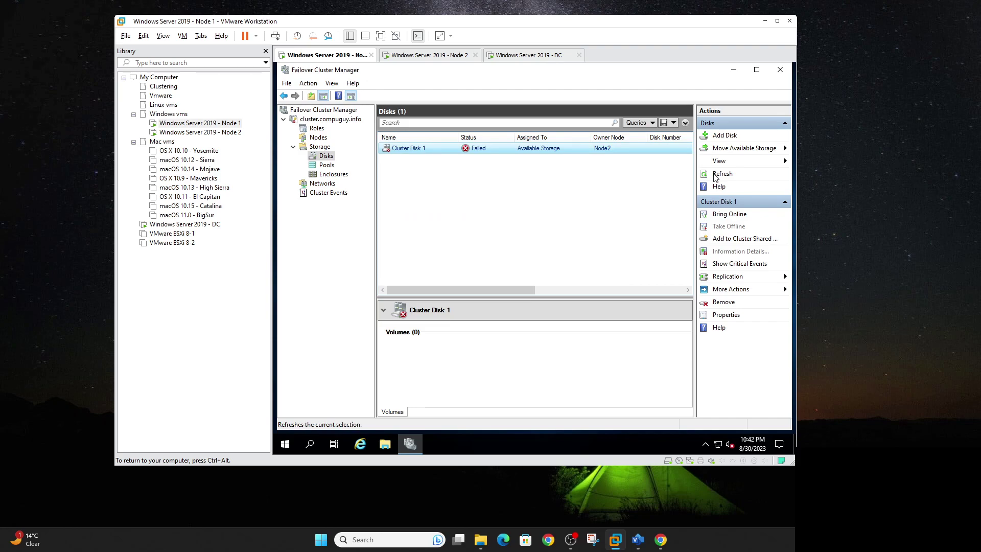
Pause Node2 in the cluster's nodes with Drain Roles and refresh the cluster's disks to check the owner node
left_click(322, 137)
left_click(399, 148)
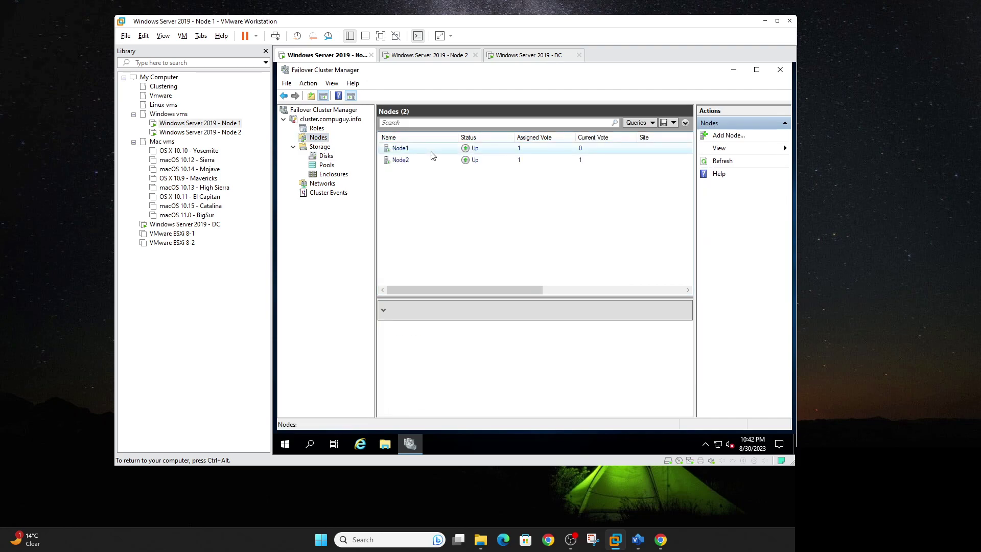
right_click(401, 149)
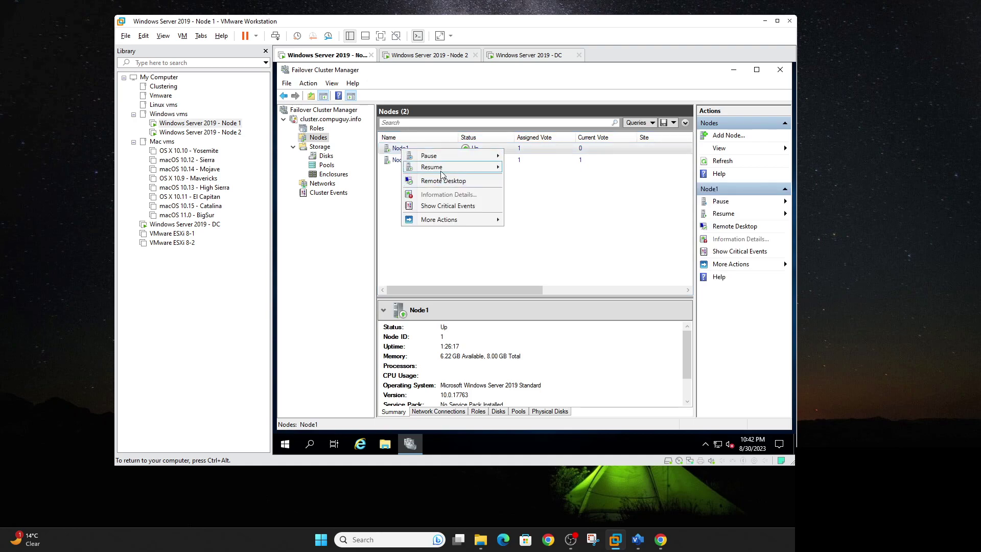
mouse_move(442, 168)
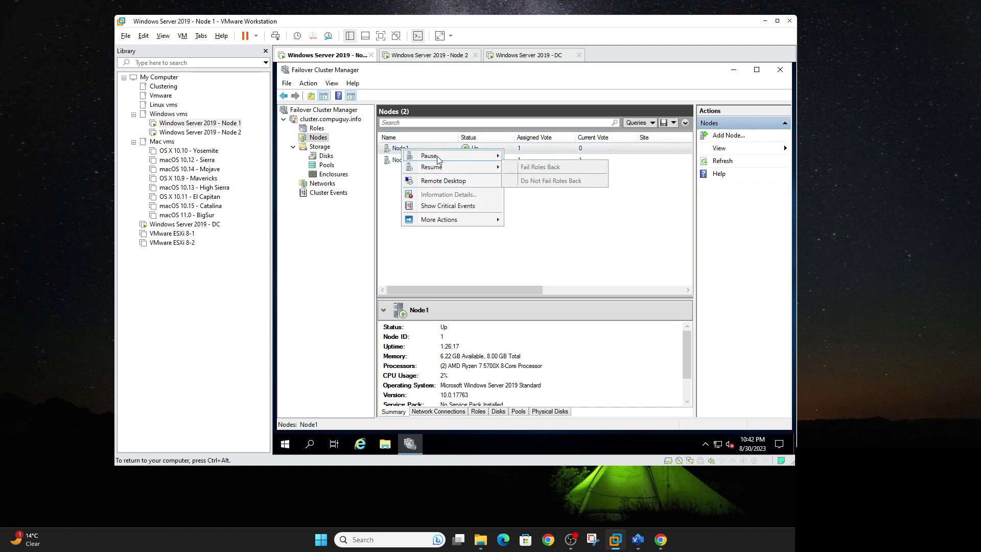
left_click(396, 160)
right_click(396, 161)
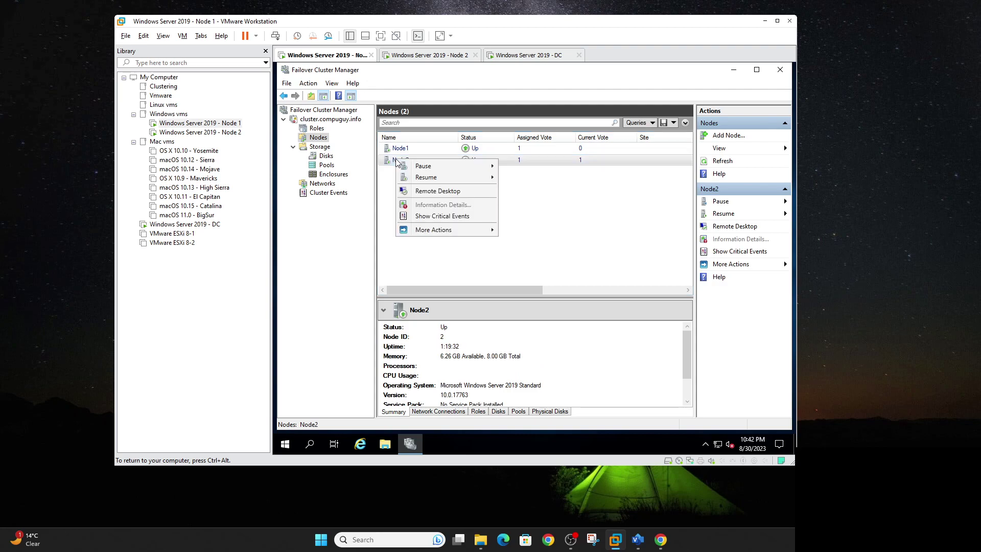
mouse_move(424, 167)
left_click(519, 167)
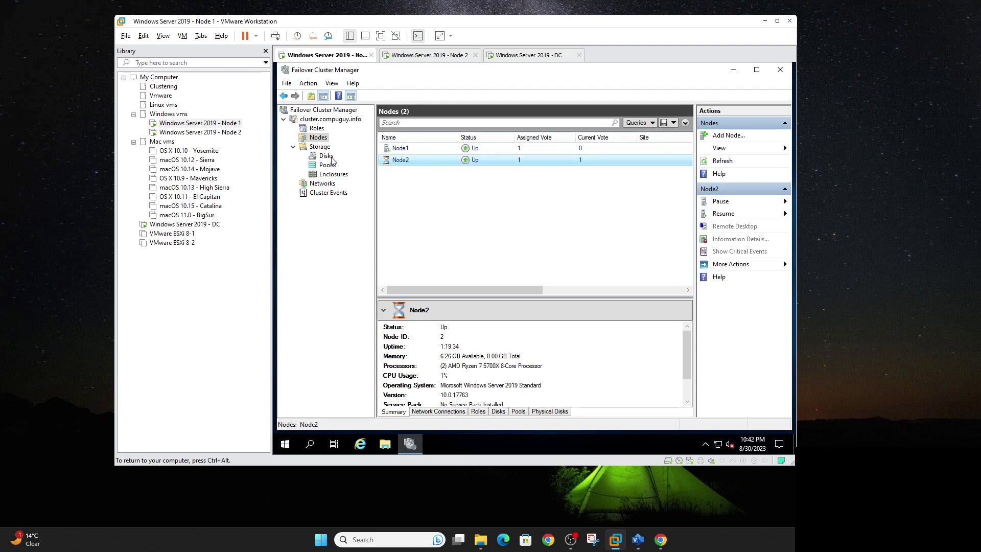
left_click(326, 156)
left_click(719, 176)
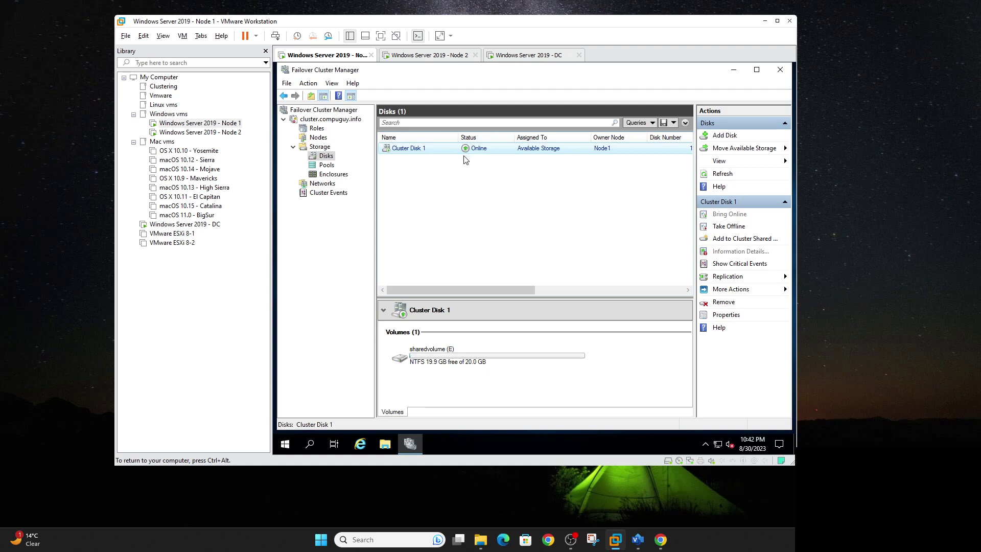
Resume Node2 with Do Not Fail Roles Back and check the owner node of Cluster Disk 1
left_click(317, 138)
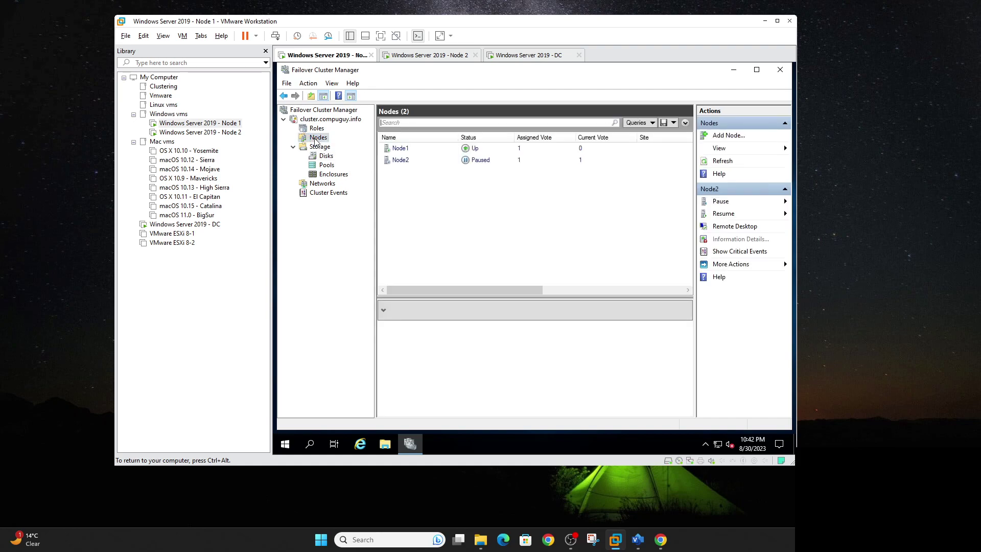
left_click(415, 159)
right_click(416, 158)
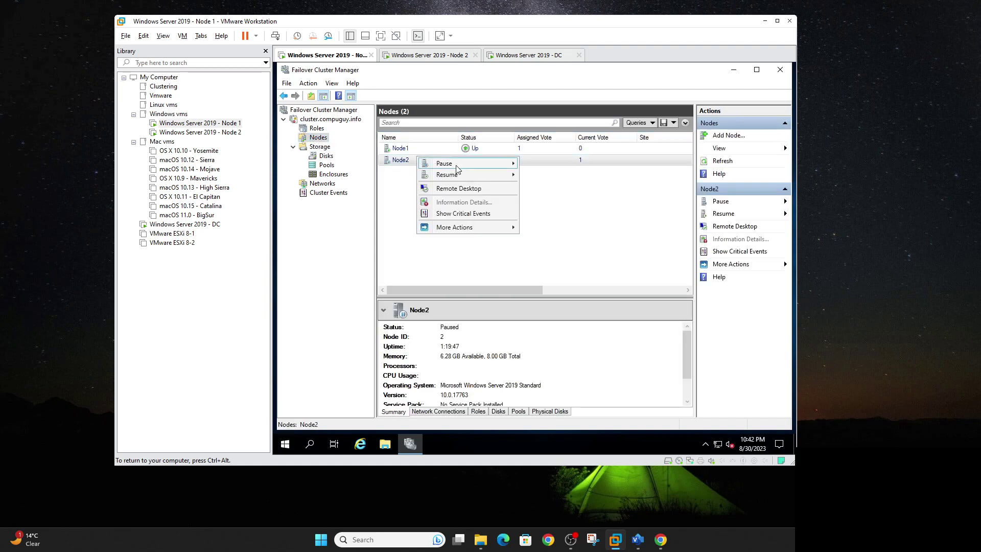
mouse_move(460, 174)
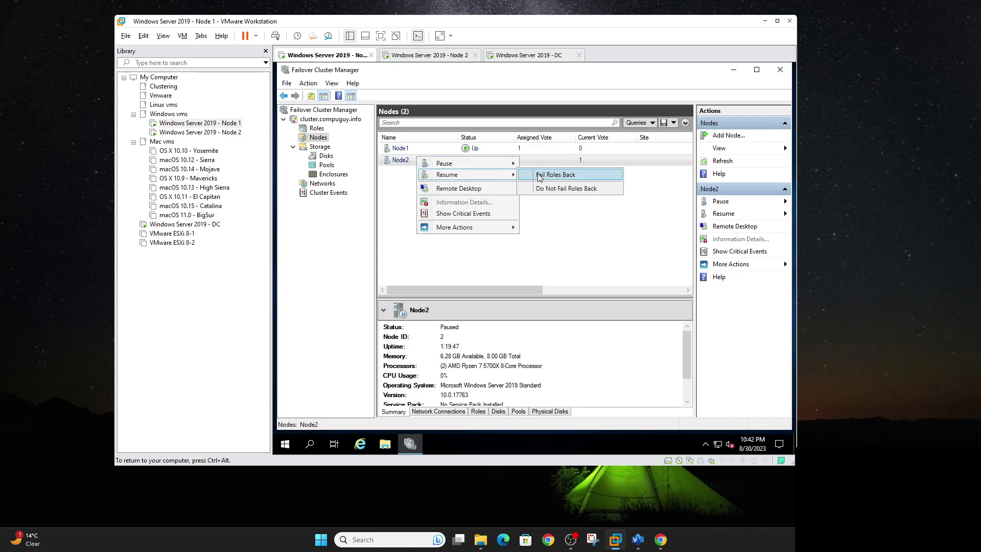
left_click(539, 190)
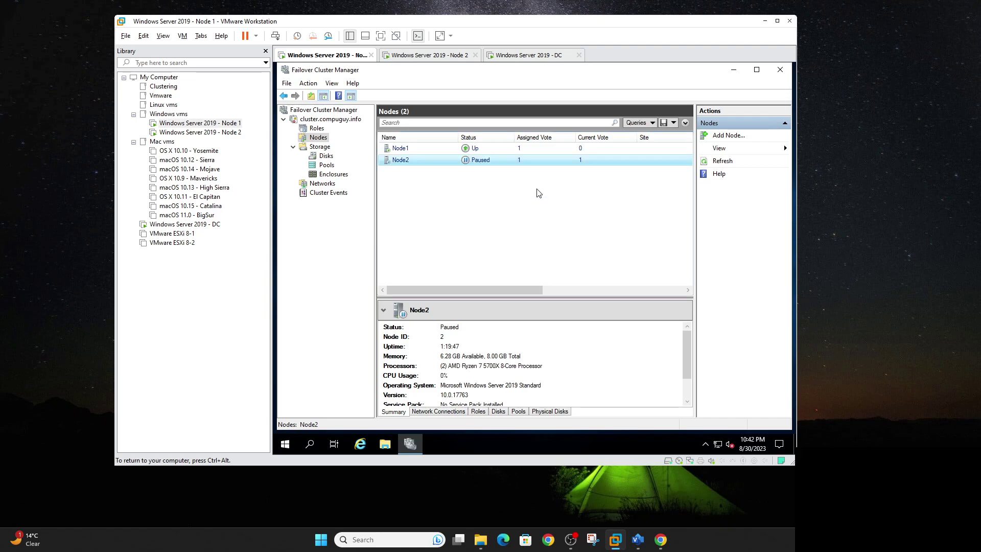
left_click(326, 156)
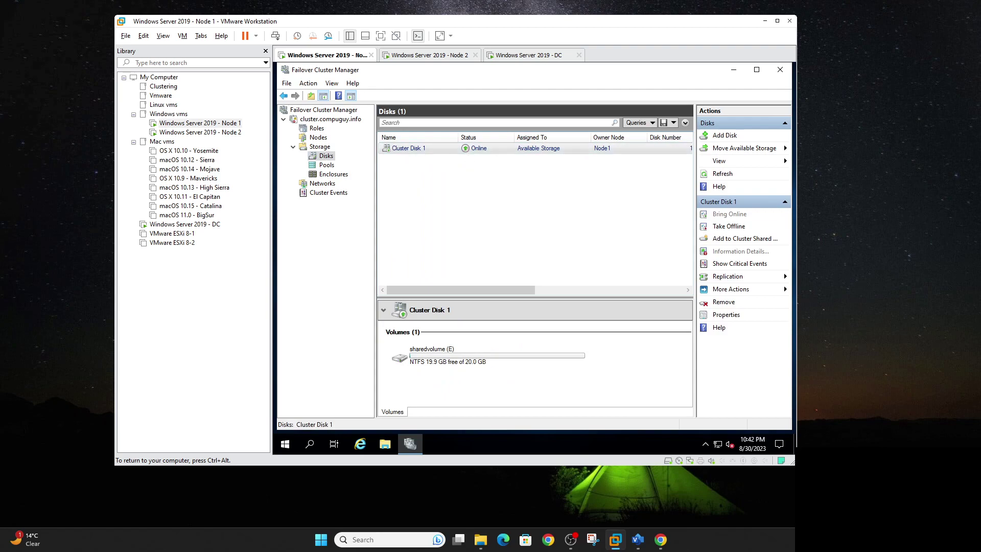
Open File Explorer on Node 1 and browse to the cluster's network path \\cluster
left_click(384, 444)
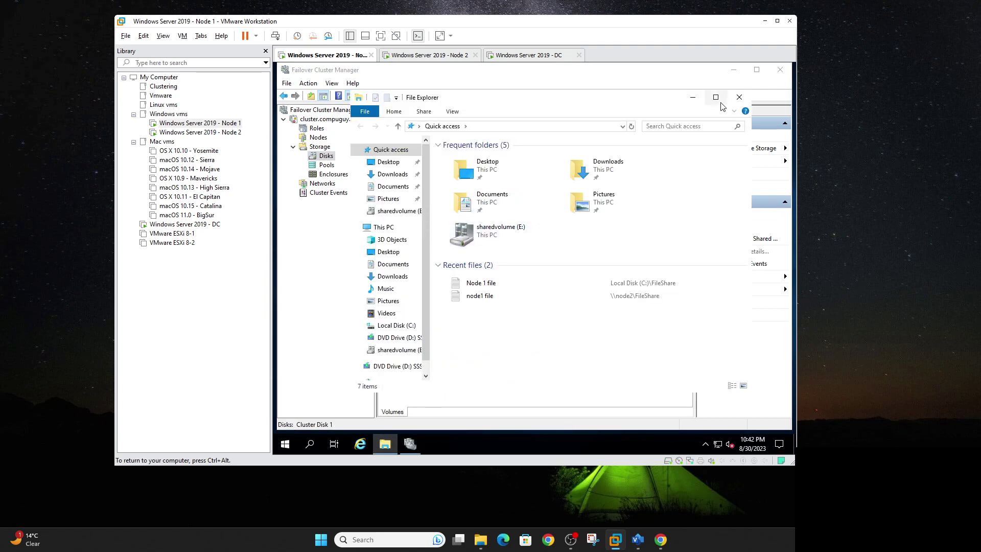
left_click(739, 97)
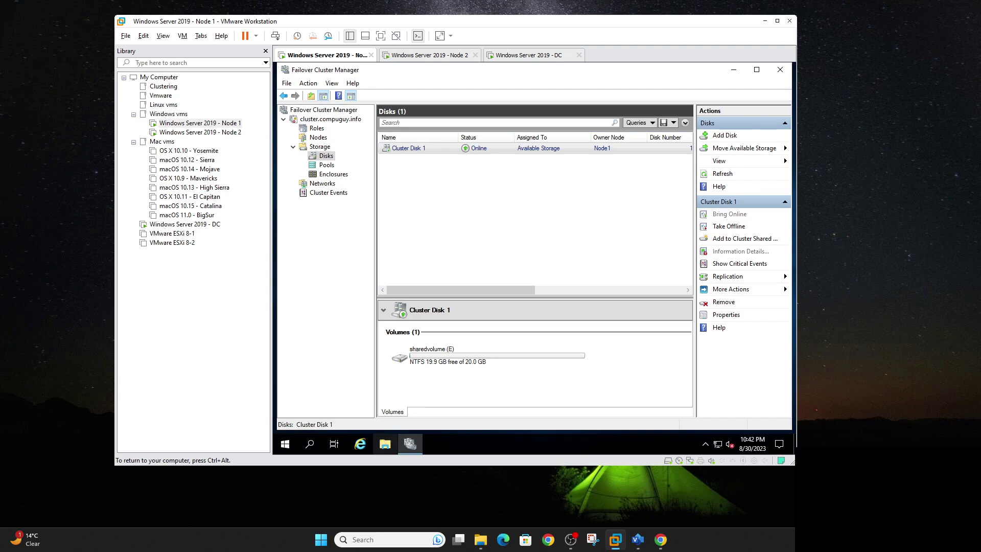
left_click(385, 444)
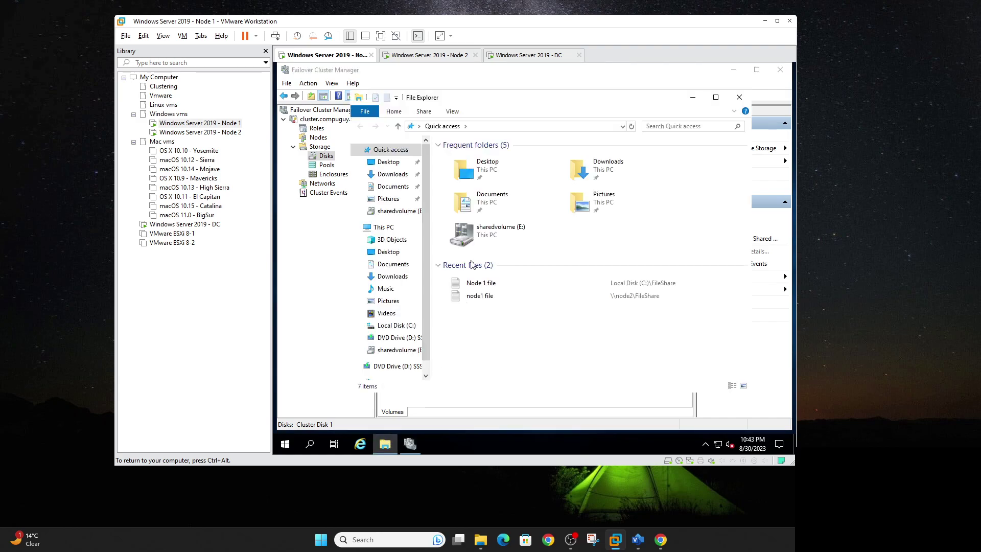
left_click(482, 127)
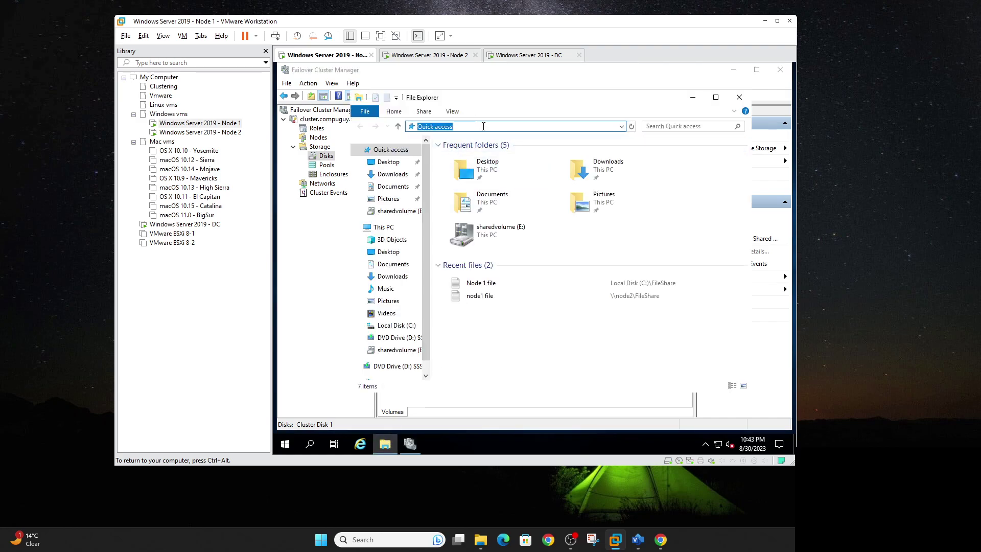
type("\\\\")
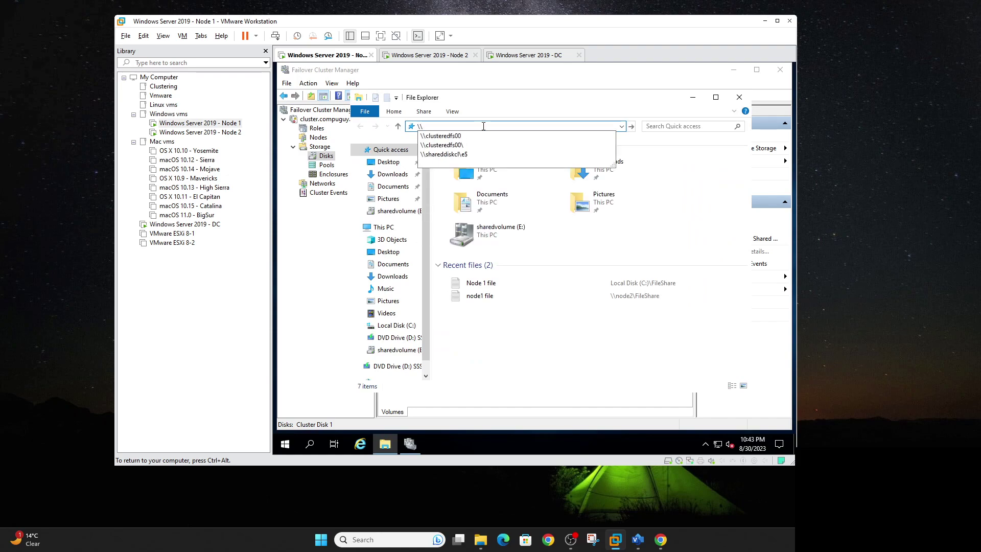
type("cluster")
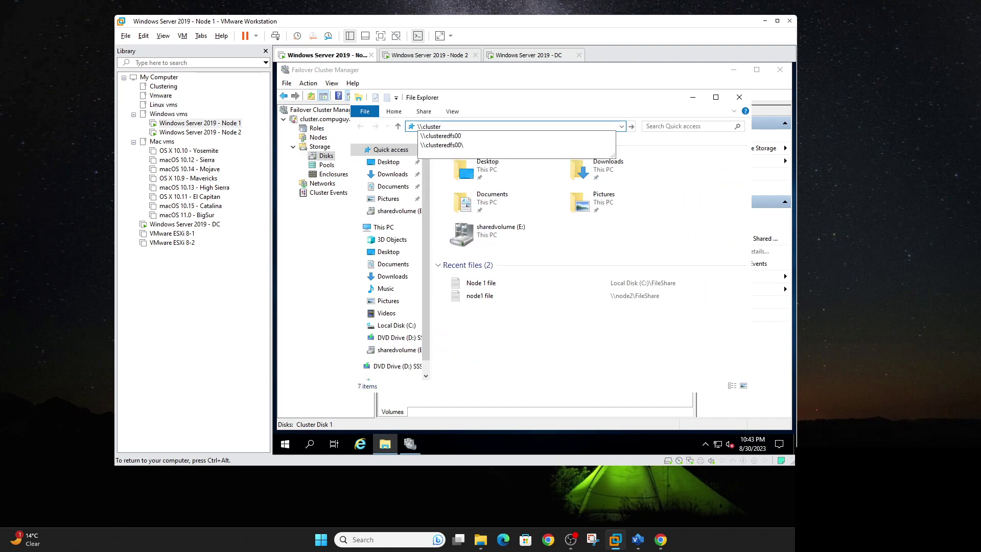
key("Return")
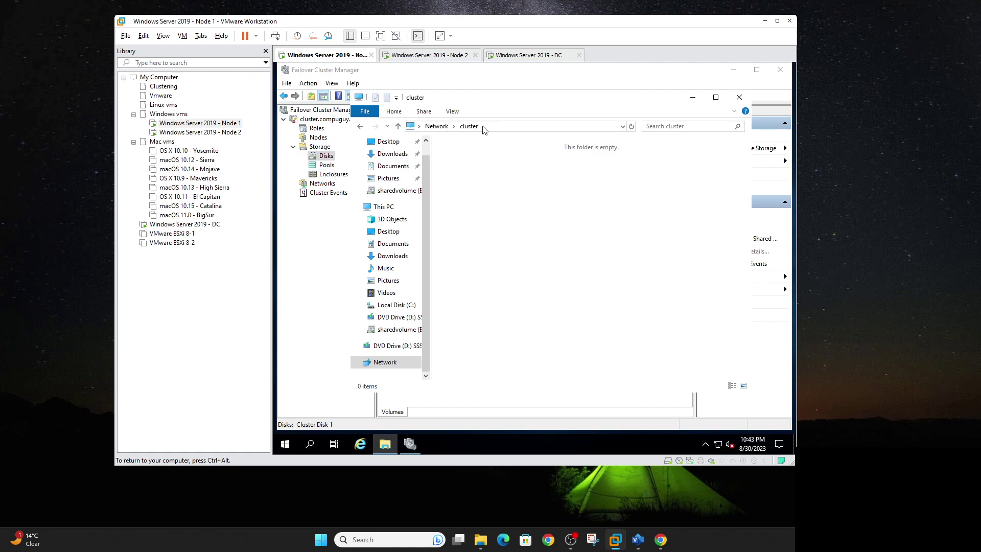
Browse to the clustered disk's administrative share at \\cluster\e$
left_click(483, 128)
left_click(483, 126)
type("\\e$")
key("Return")
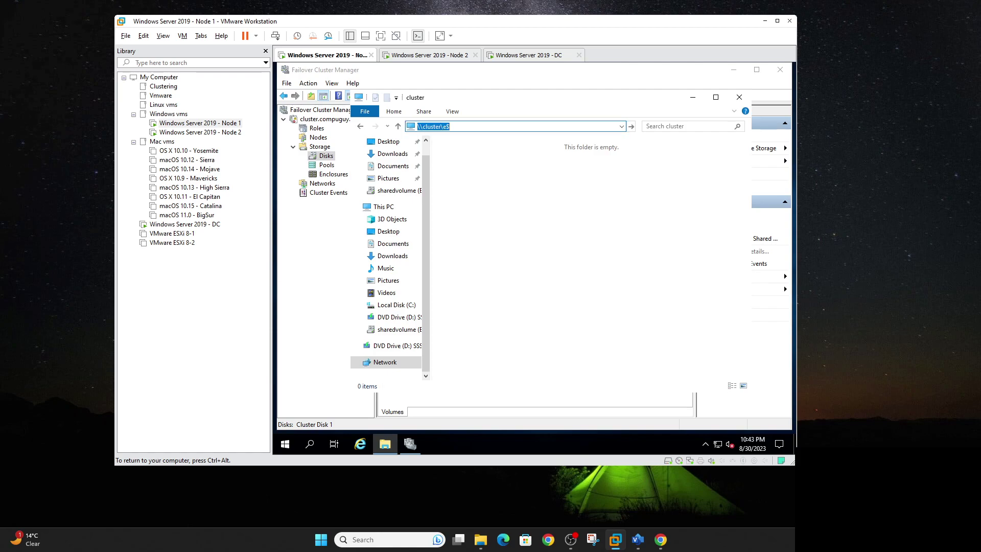
Close the file browsing window, open the cluster's recent error events and reset the recent events
left_click(739, 97)
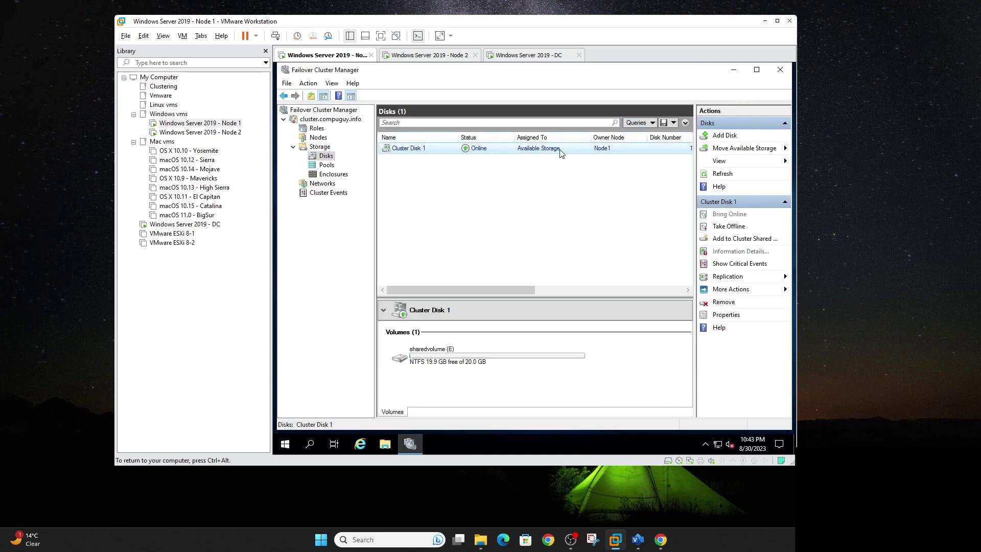
left_click(320, 119)
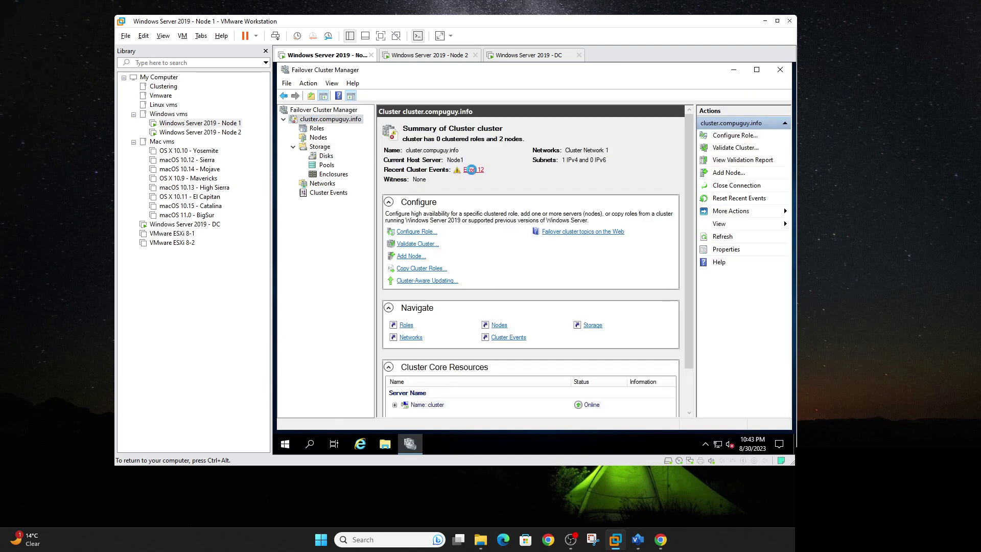
left_click(474, 170)
left_click(477, 169)
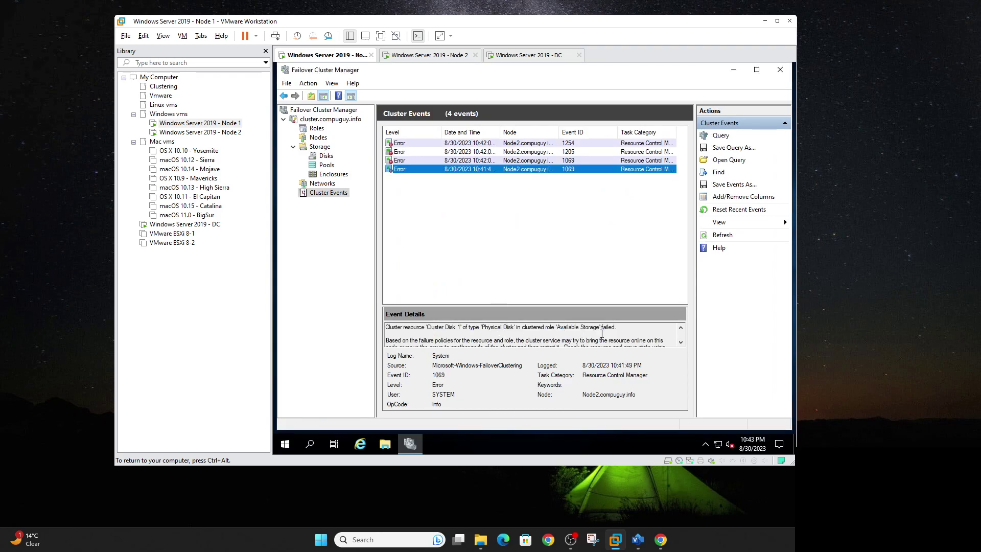
left_click(729, 211)
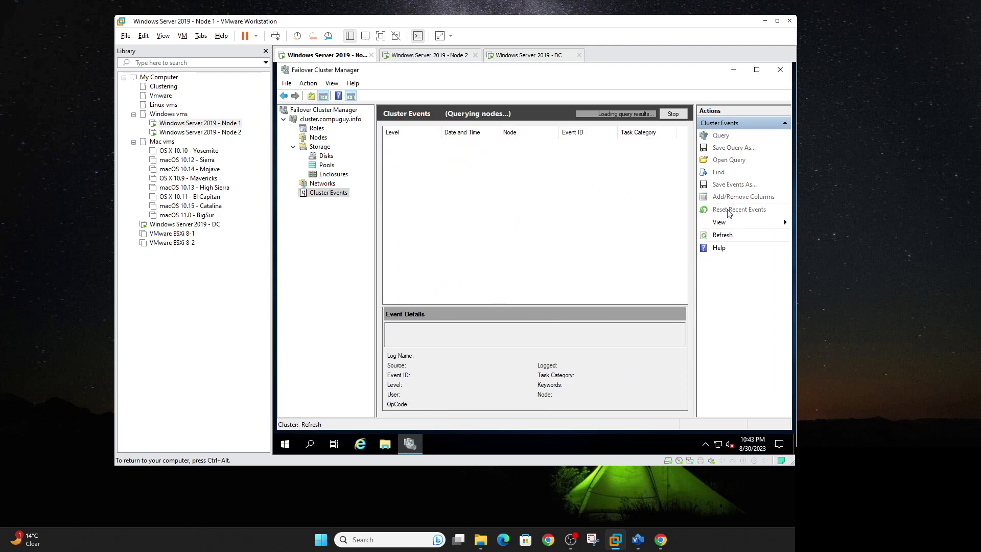
Start configuring a high-availability File Server role for the cluster with the File Server for general use option
left_click(314, 129)
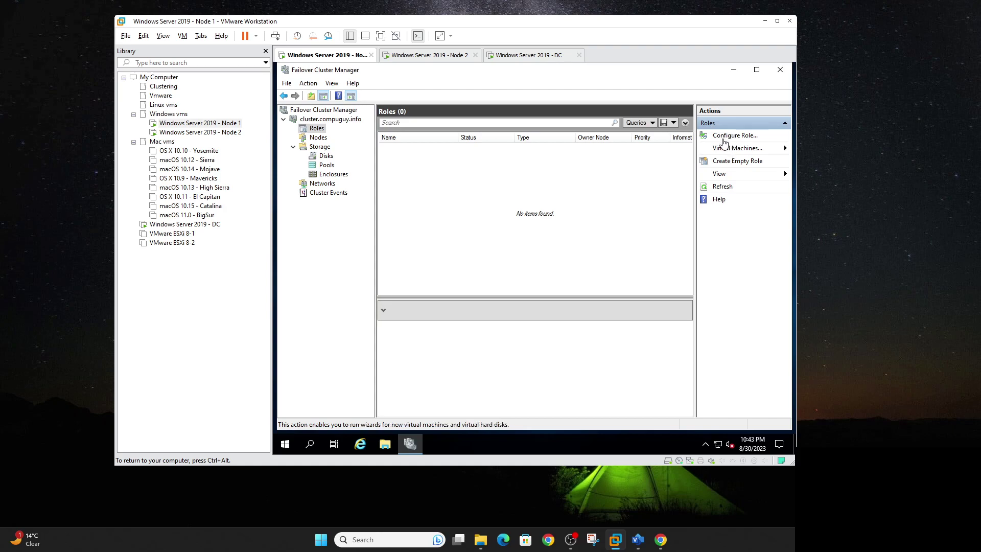
left_click(721, 135)
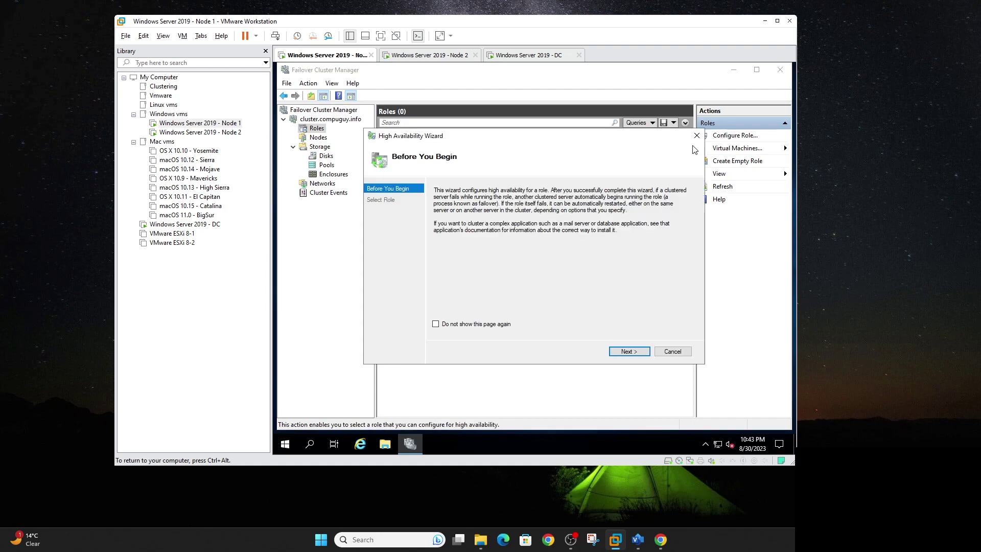
left_click(623, 351)
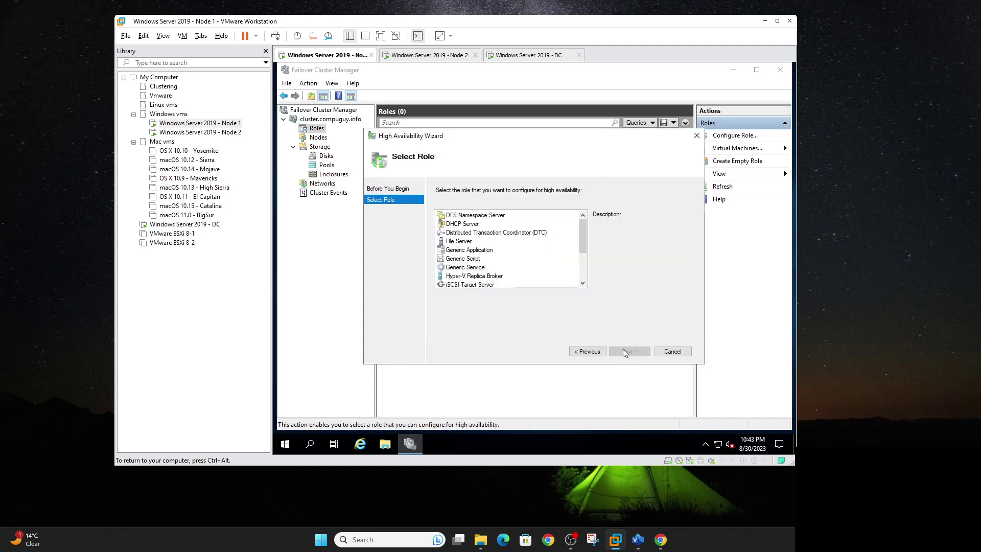
left_click(459, 241)
left_click(631, 352)
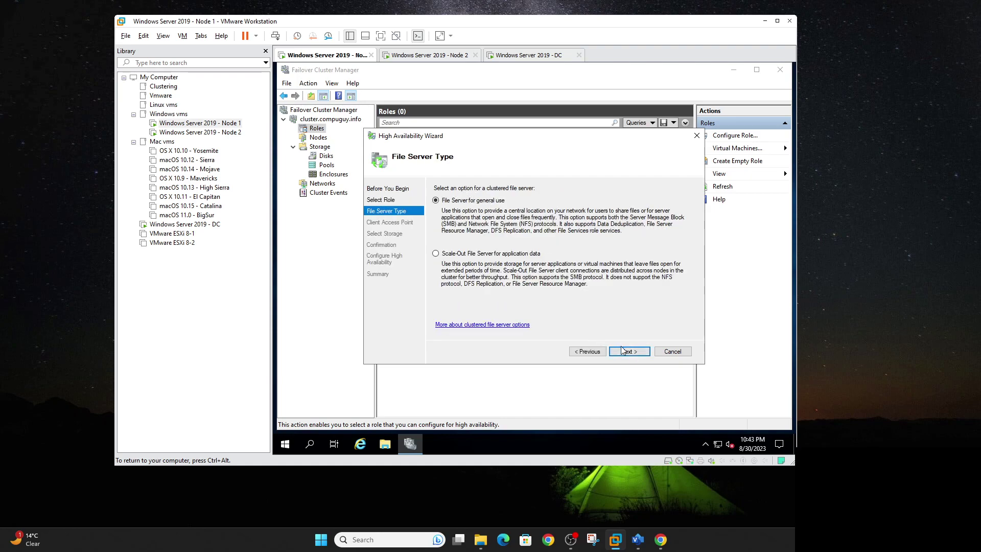
left_click(627, 351)
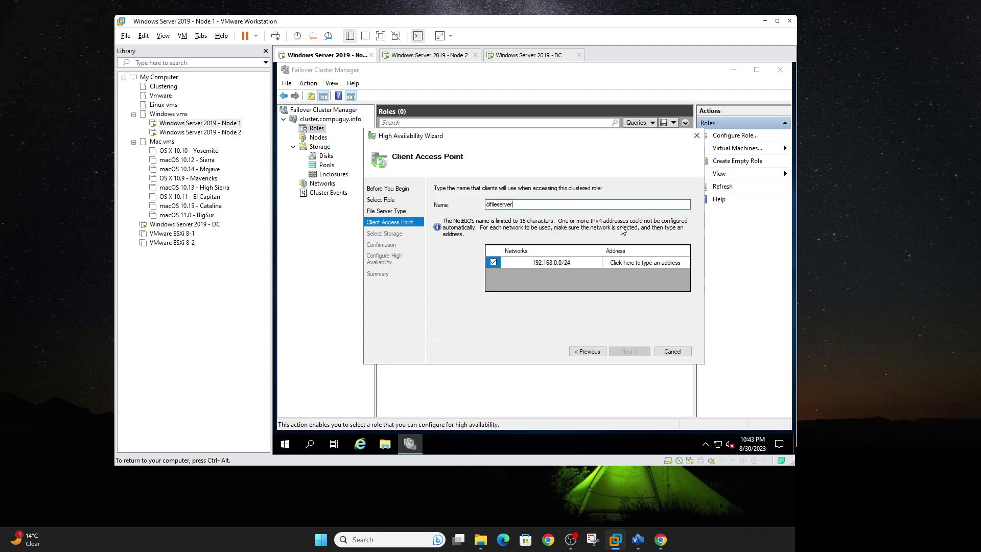
Name the role's client access point clfileserver and set its address on the 192.168.0.0/24 network to 192.168.0.176
left_click(648, 261)
type("176")
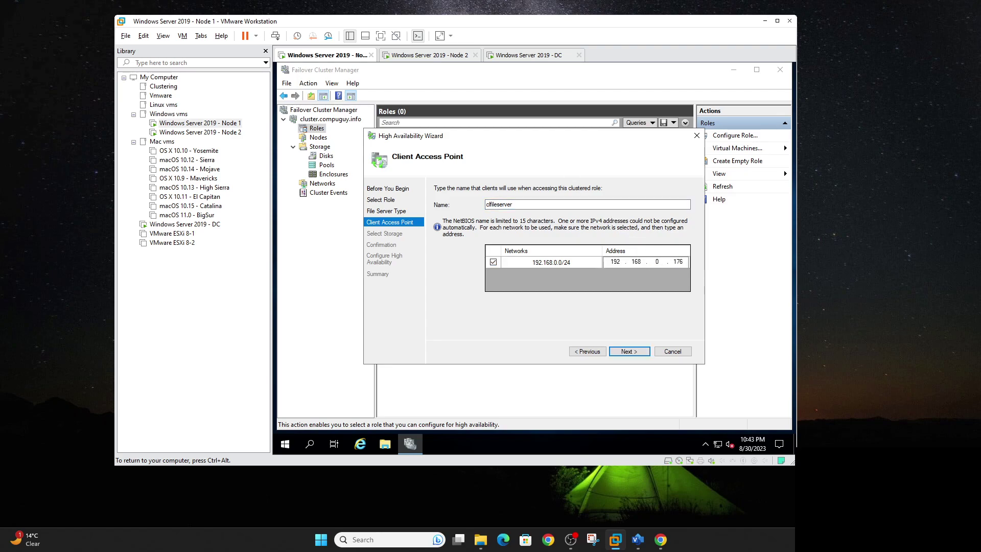
Assign Cluster Disk 1 to the clfileserver role and complete the high availability configuration
left_click(637, 353)
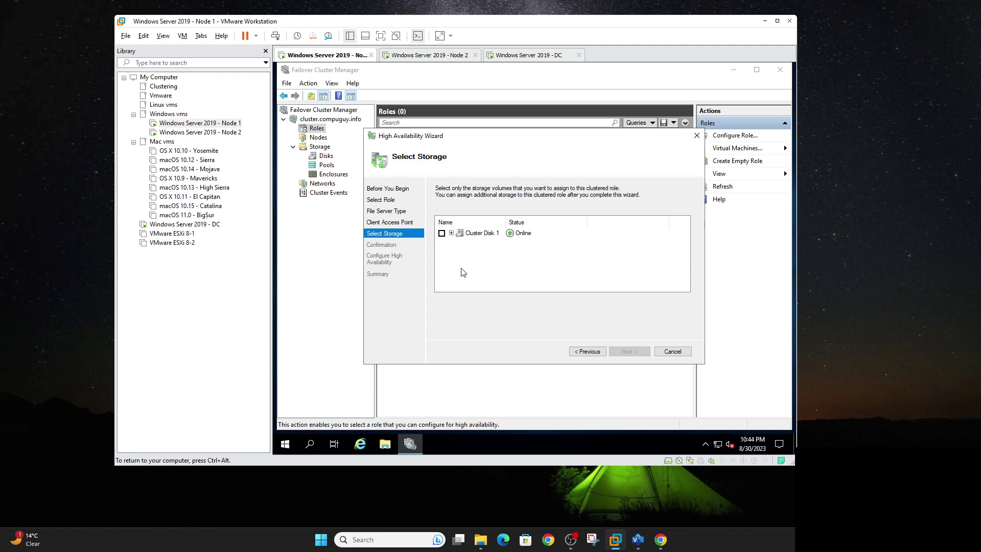
left_click(442, 234)
left_click(623, 351)
left_click(622, 352)
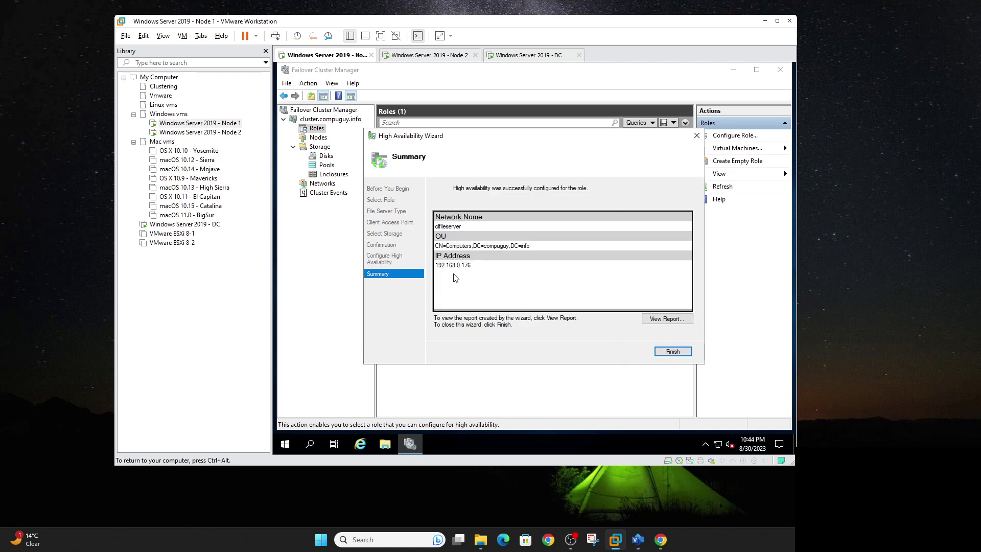
left_click(669, 351)
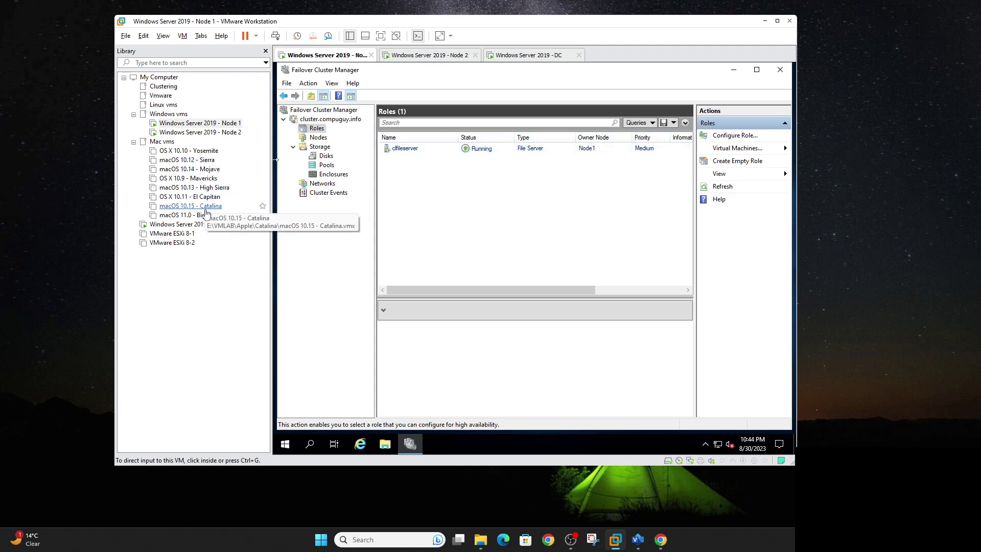
On the DC virtual machine, refresh the compuguy.info DNS zone and check the clfileserver host record
left_click(201, 225)
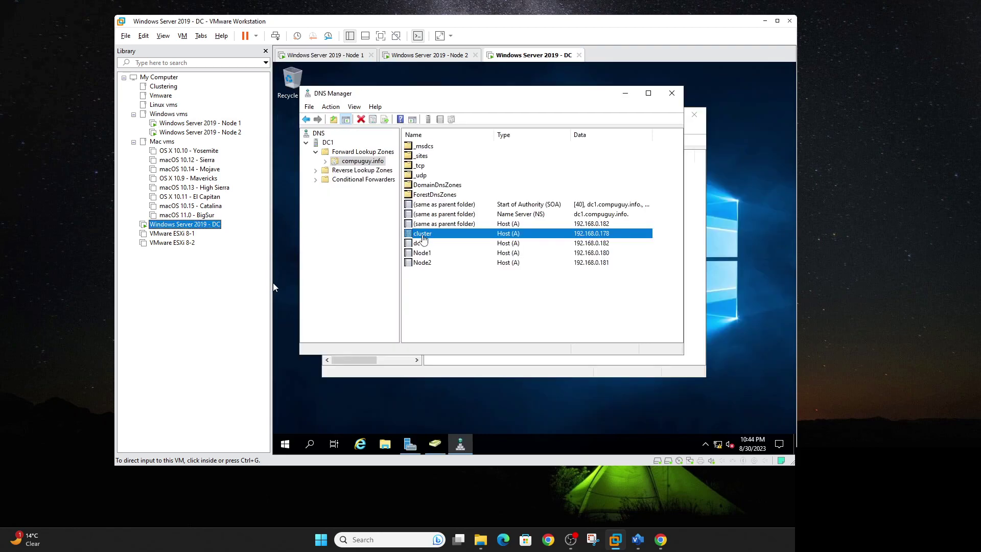
left_click(445, 275)
right_click(449, 279)
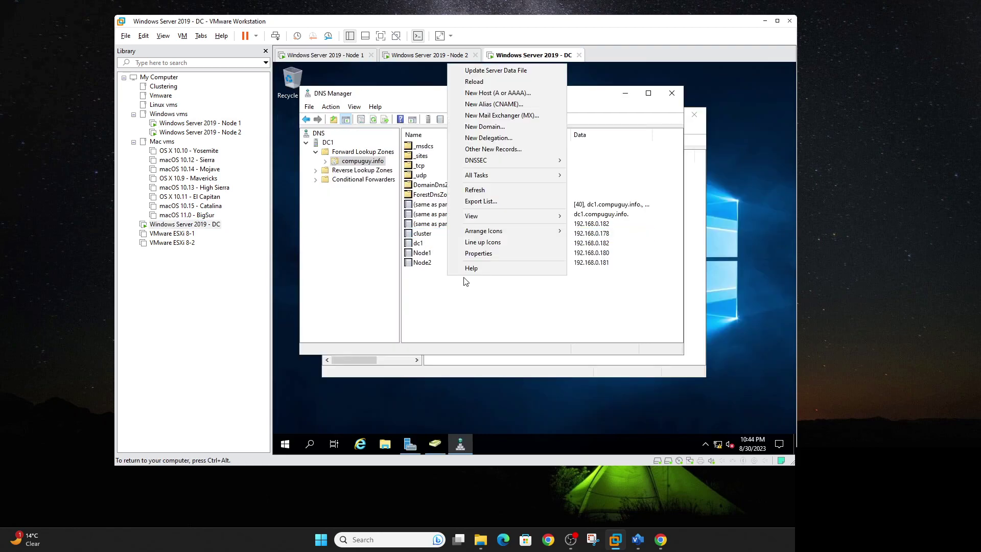
left_click(479, 191)
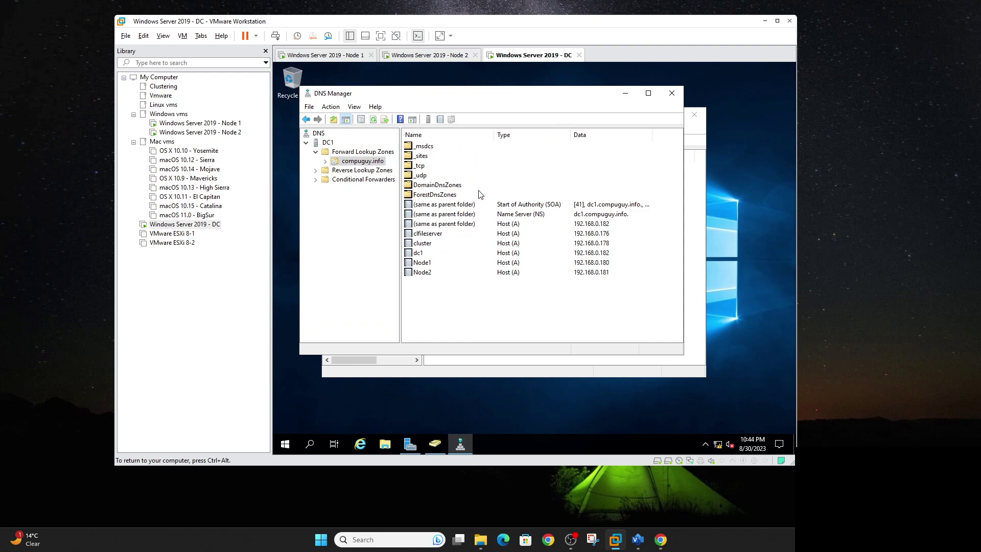
left_click(445, 235)
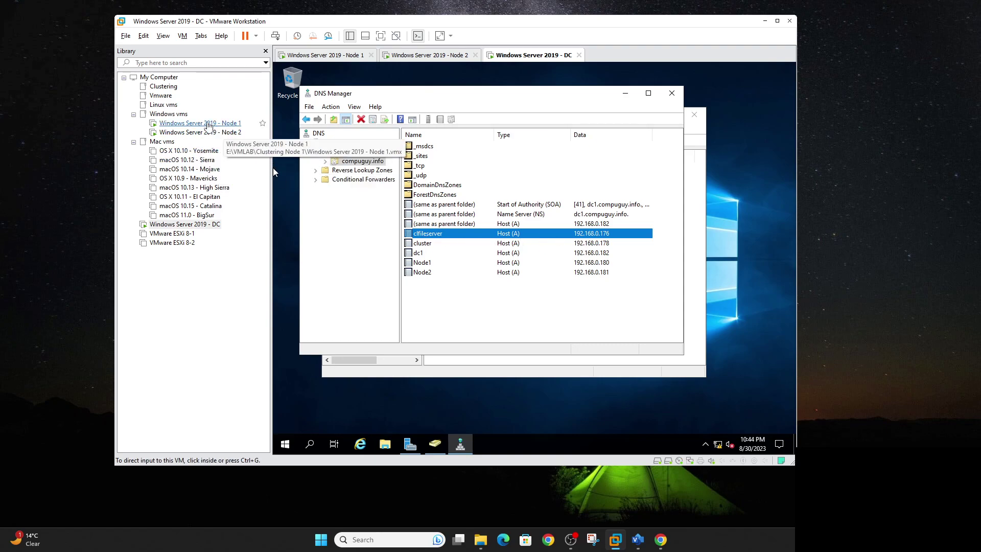
On Node 1, start a new file share for the clfileserver role using the SMB Share - Quick profile on volume E:
left_click(199, 123)
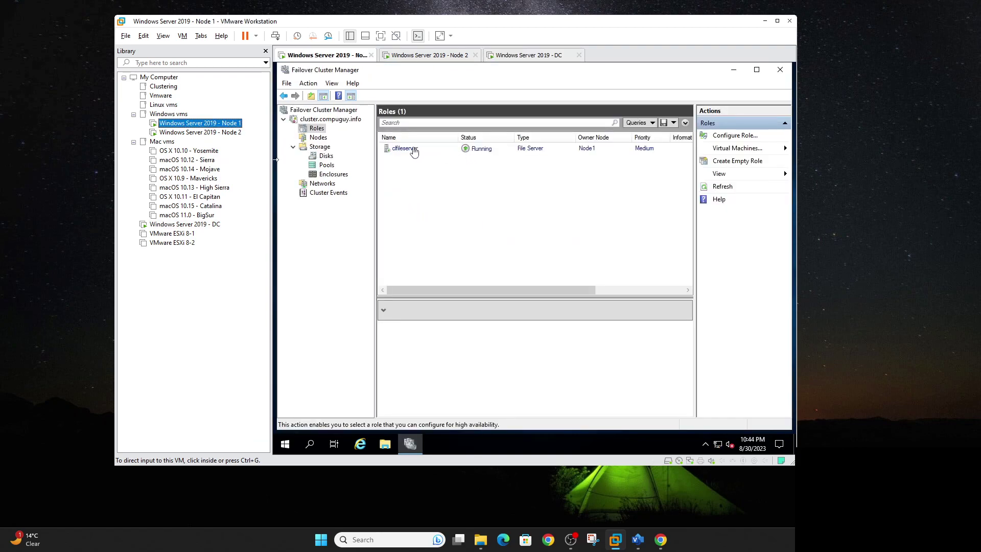
left_click(414, 148)
right_click(413, 149)
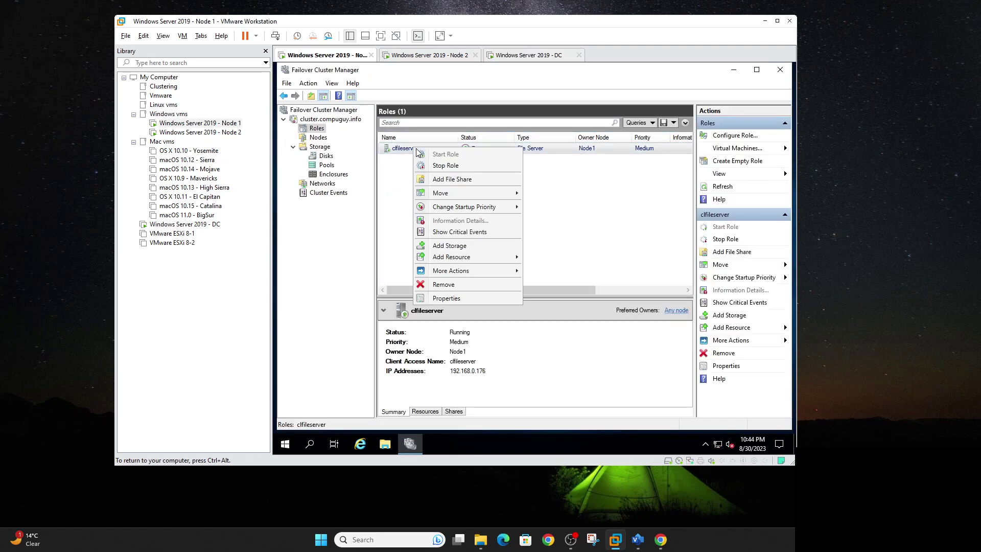
left_click(470, 179)
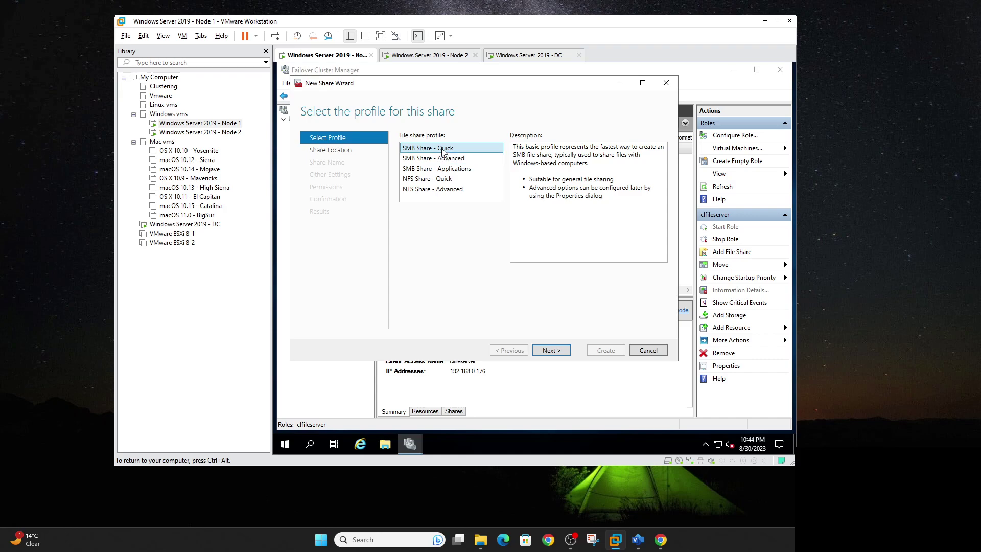
left_click(556, 351)
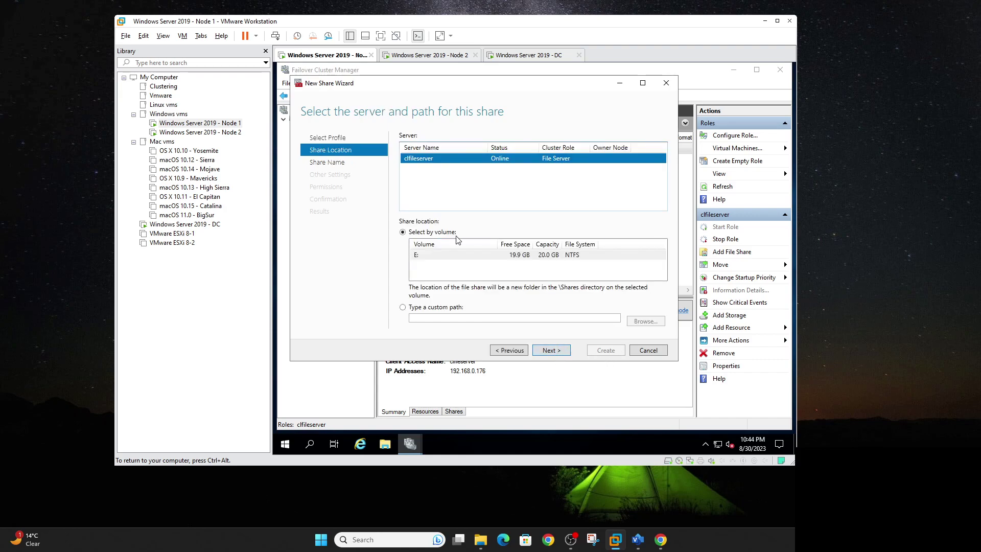
left_click(551, 351)
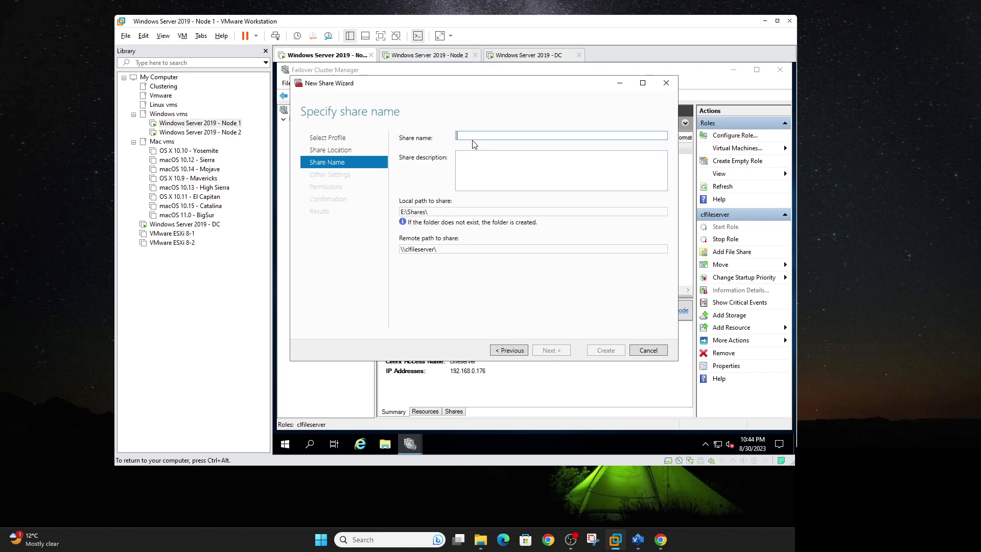
Name the share clustershare, copy its remote path, and accept the name settings
type("clustershare")
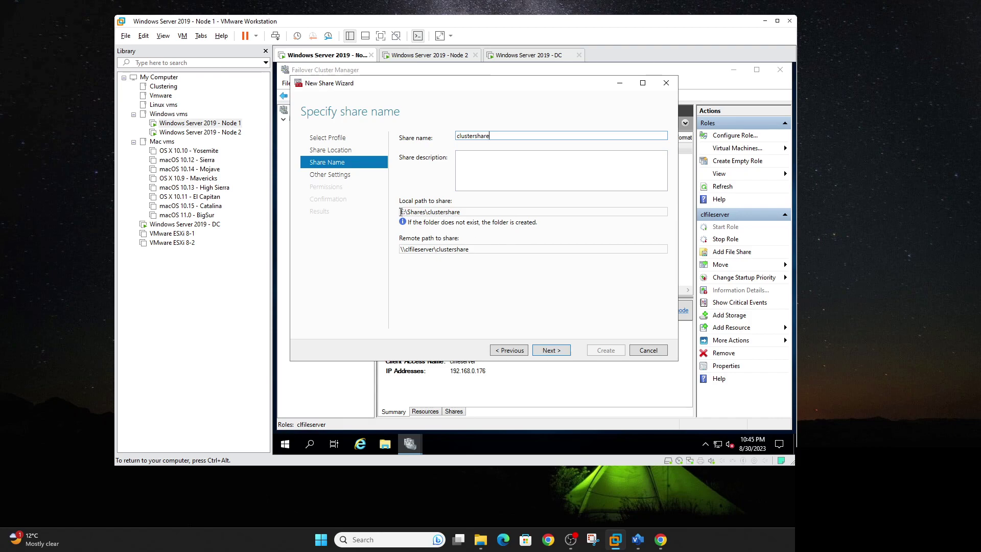
left_click_drag(474, 249, 399, 254)
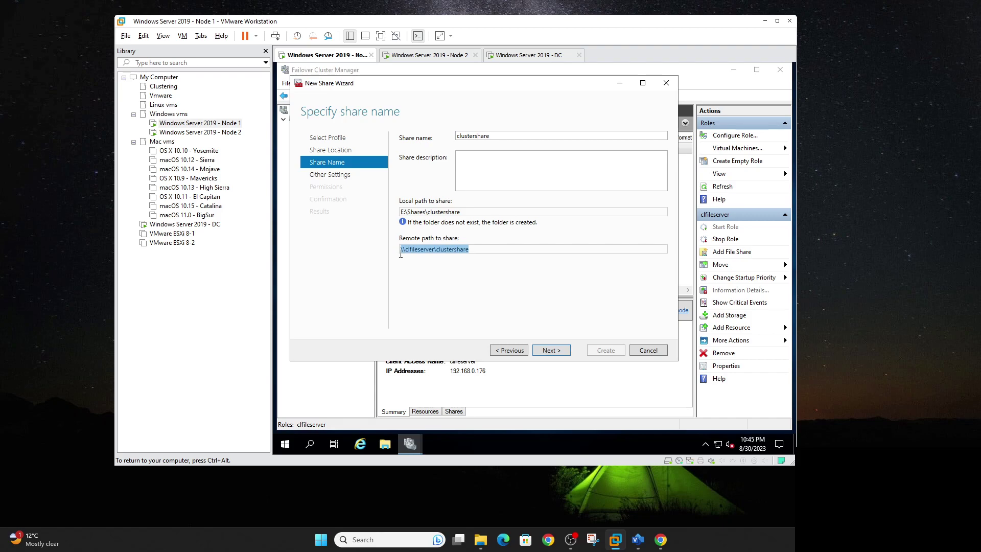
right_click(412, 253)
left_click(438, 270)
left_click(547, 351)
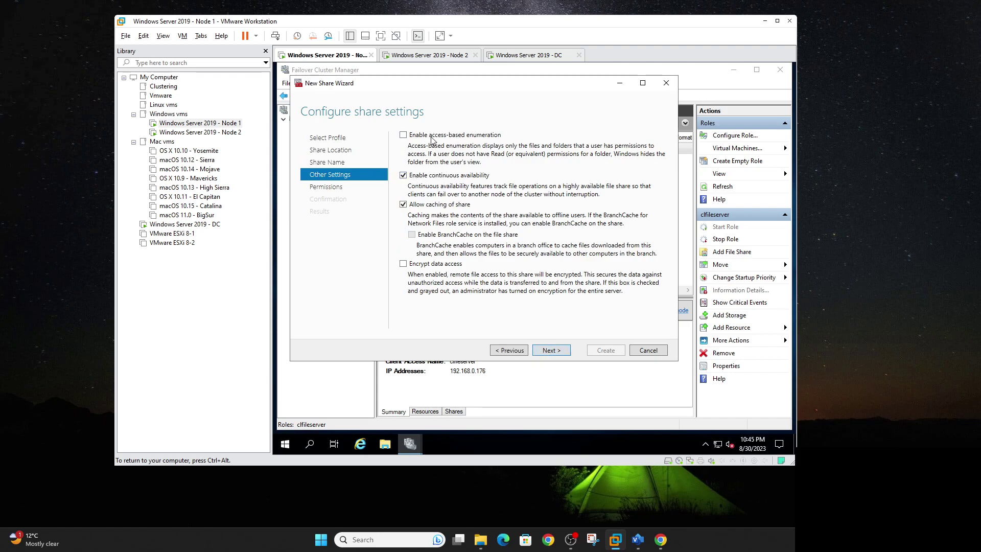
Create the share with the default settings and permissions, and display the shares of the clfileserver role
left_click(561, 352)
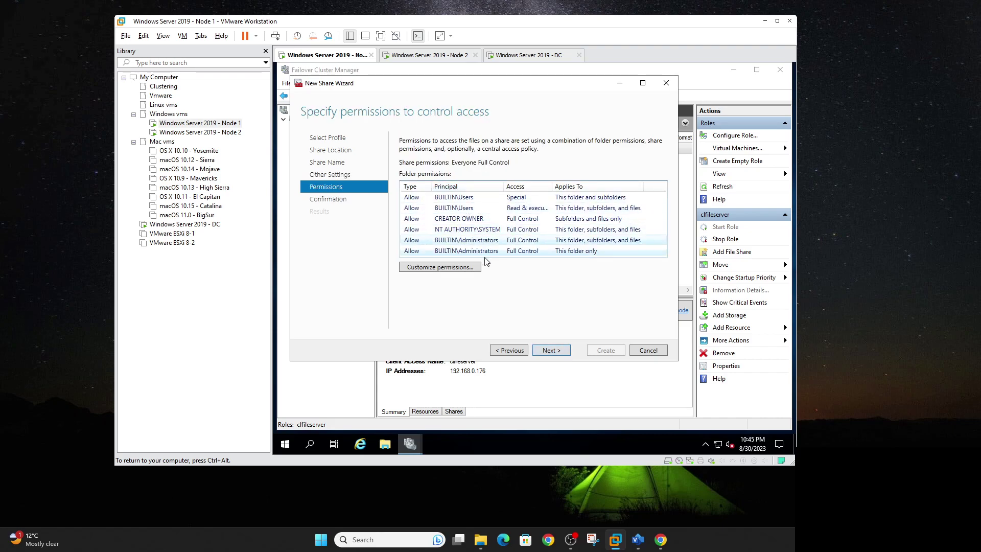
left_click(544, 354)
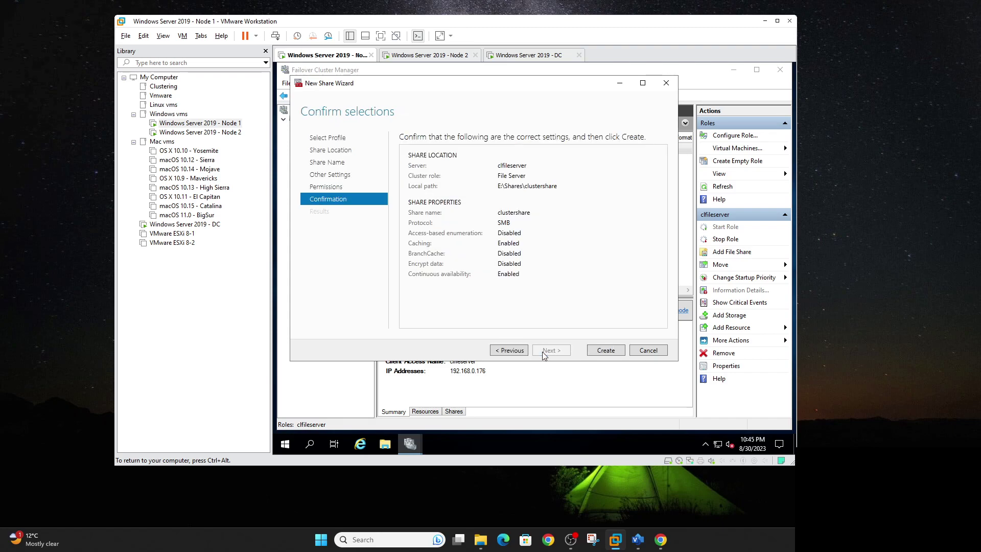
left_click(602, 350)
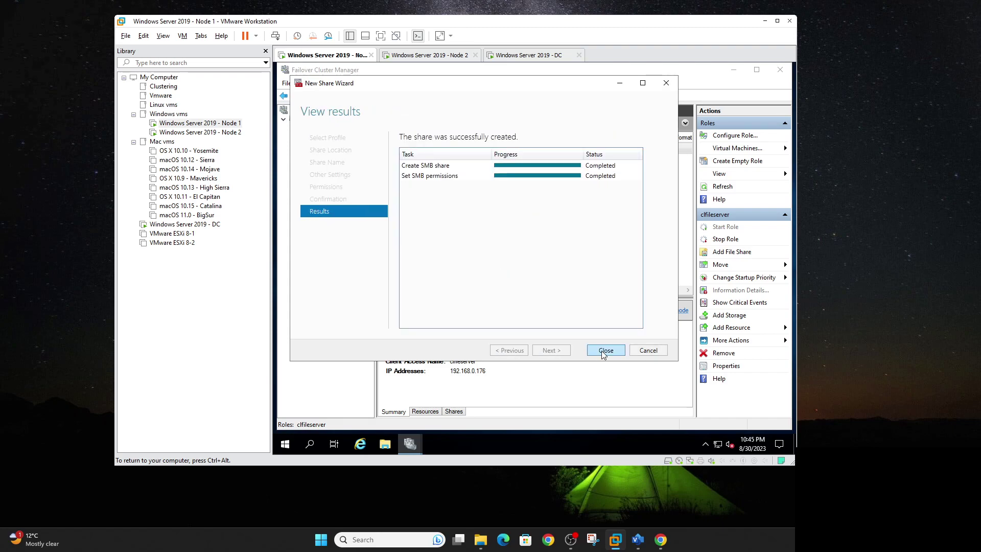
left_click(603, 350)
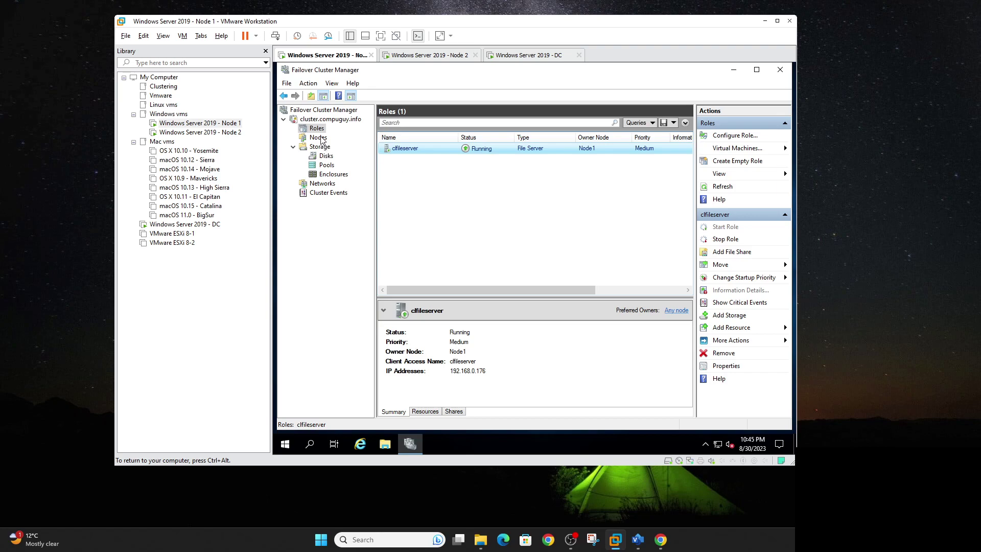
left_click(454, 411)
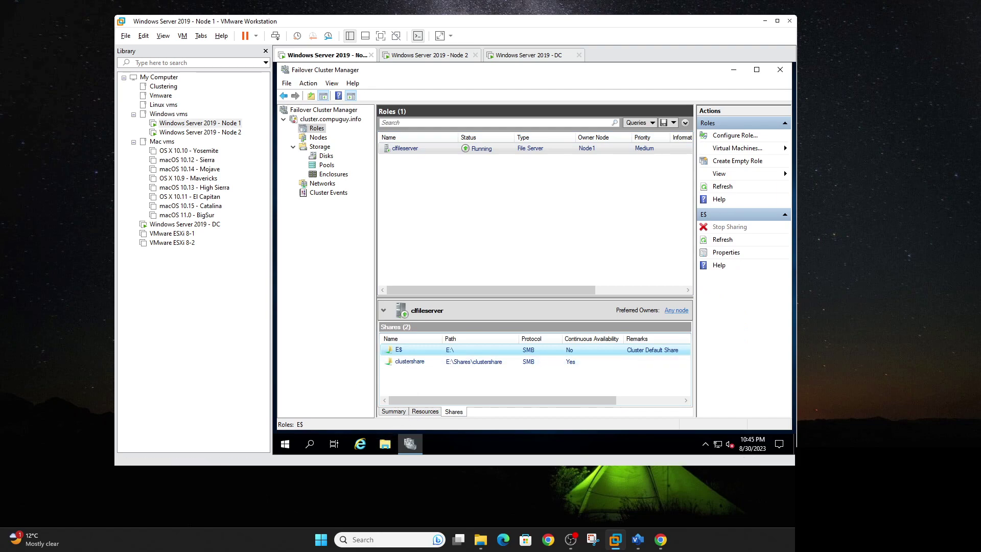
Open the copied network path \\clfileserver\clustershare in File Explorer on Node 1
left_click(385, 444)
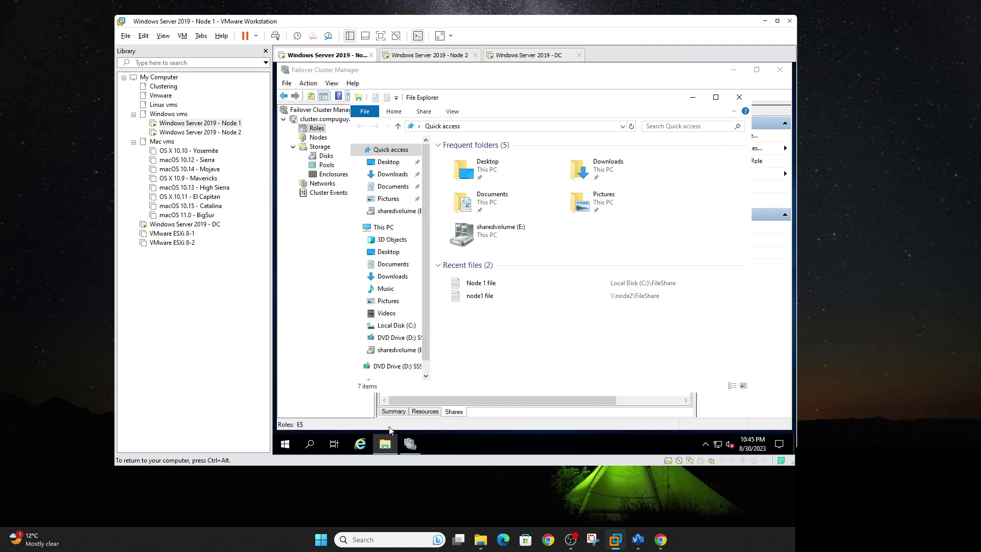
left_click(477, 127)
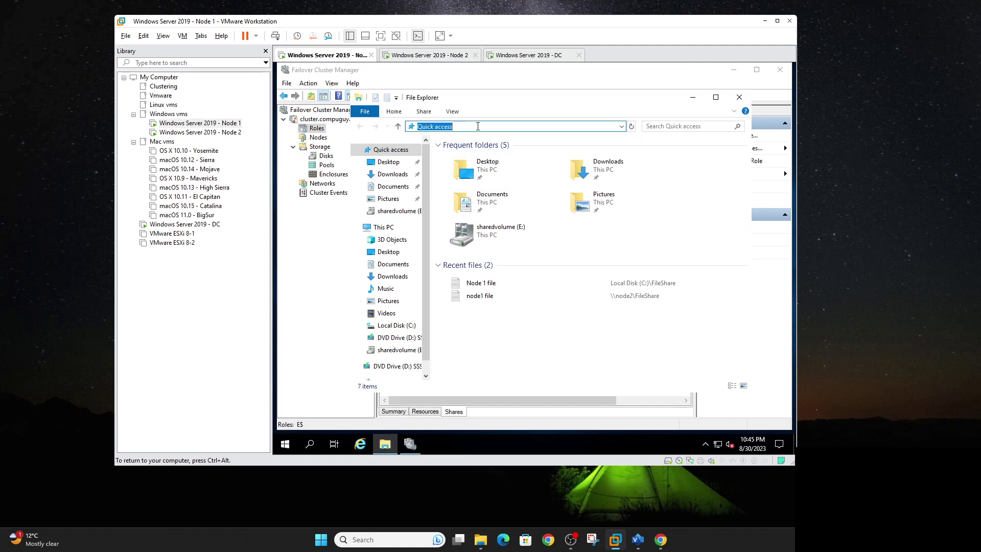
key("ctrl+v")
key("Return")
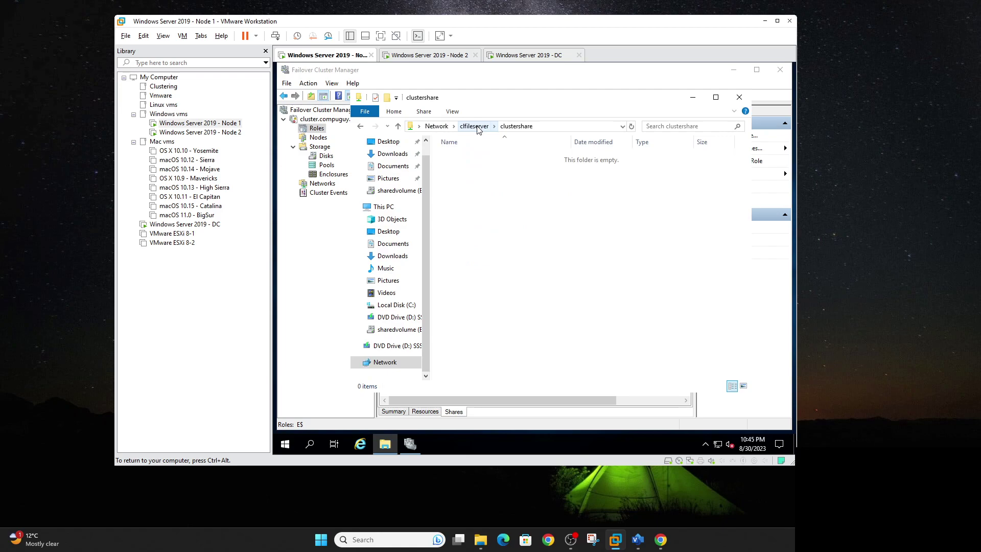
Create a new folder with the default name in the clustershare network folder
right_click(493, 185)
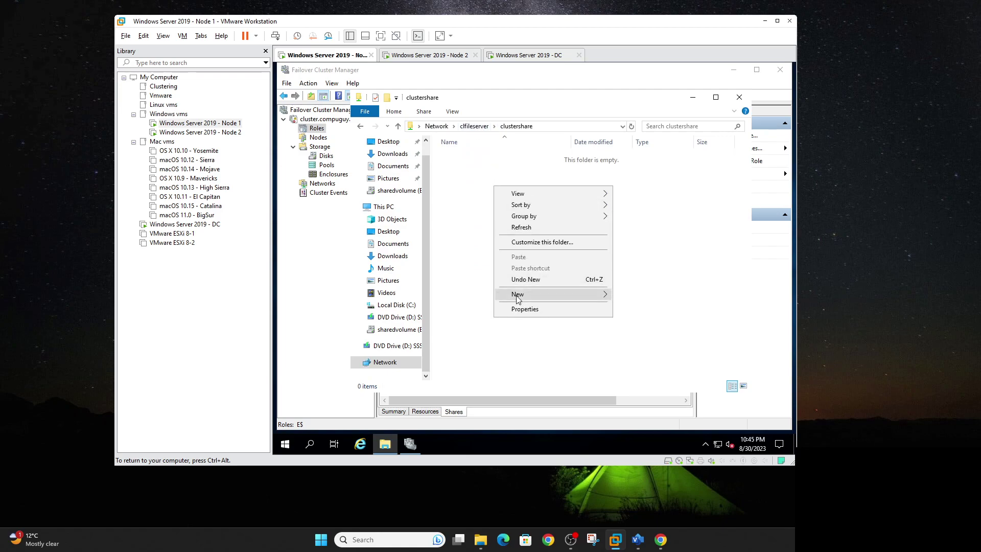
mouse_move(517, 296)
left_click(625, 301)
key("Return")
Create two text documents with default names in the clustershare network folder
right_click(528, 238)
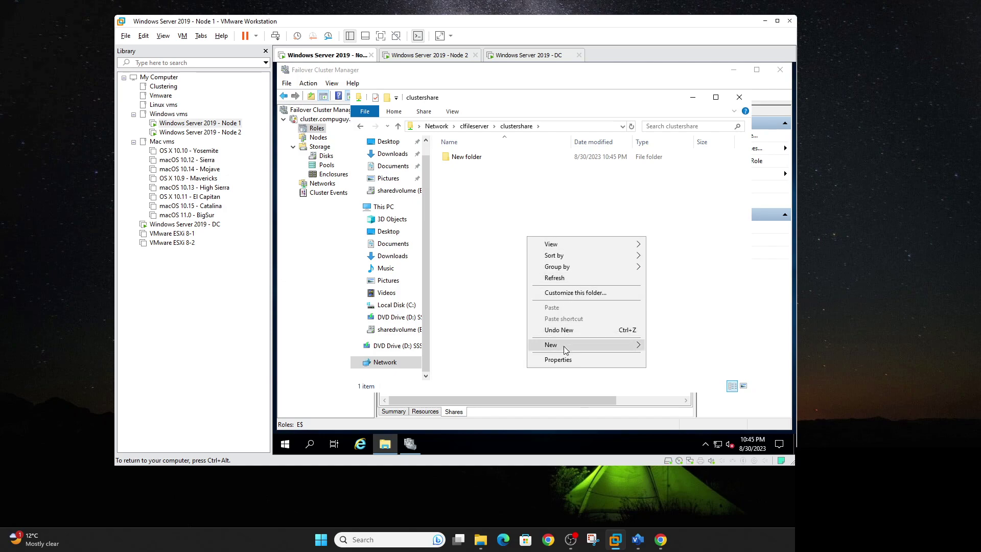
mouse_move(563, 345)
left_click(674, 405)
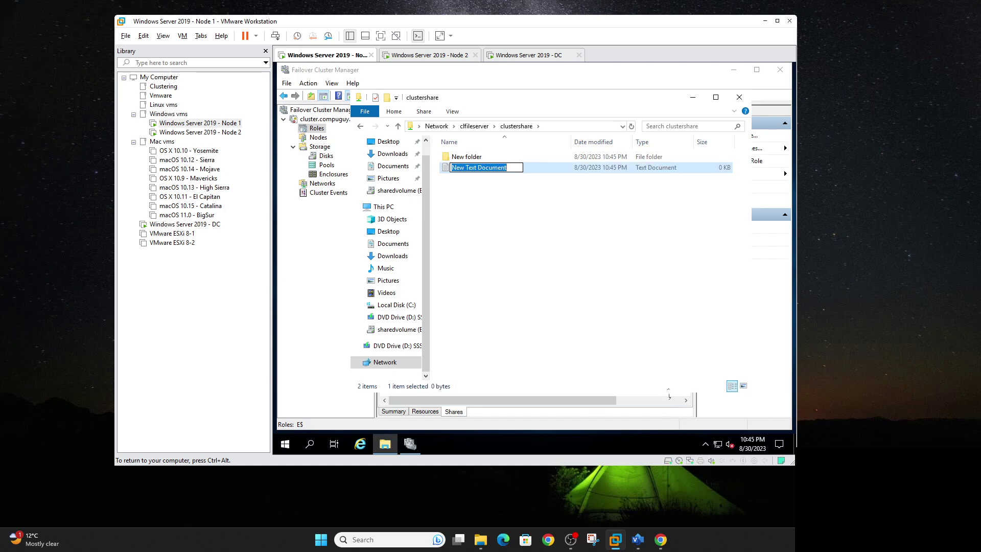
right_click(565, 271)
right_click(536, 246)
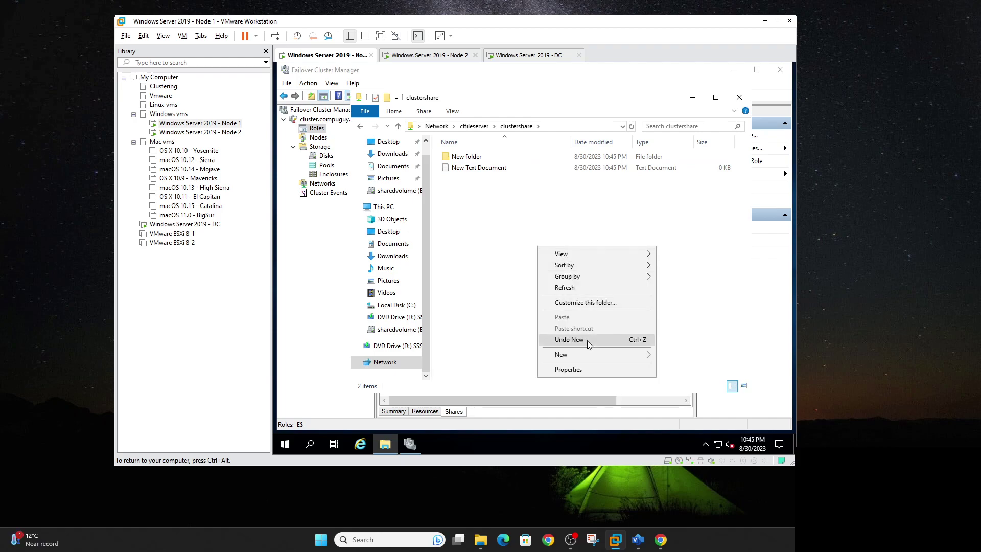
mouse_move(589, 356)
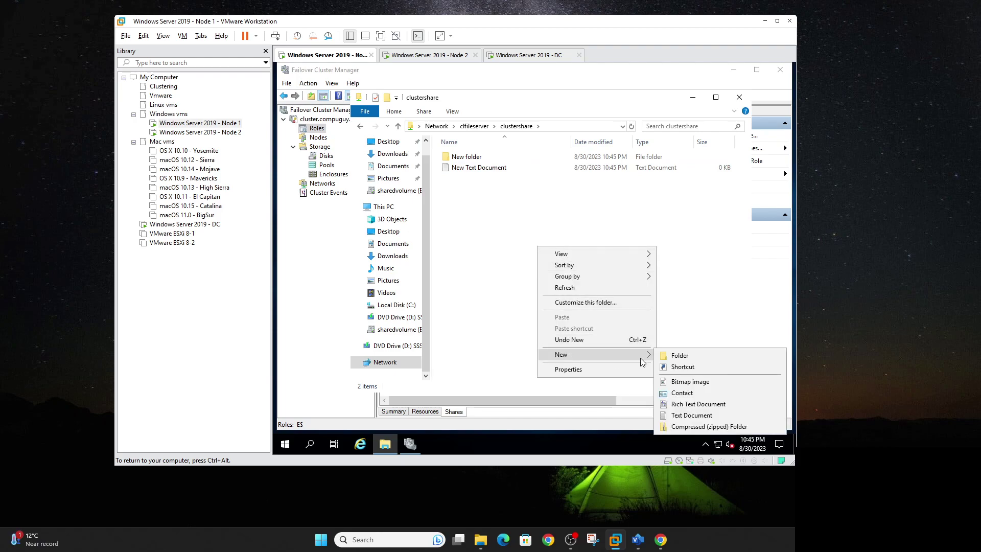
left_click(680, 415)
key("Return")
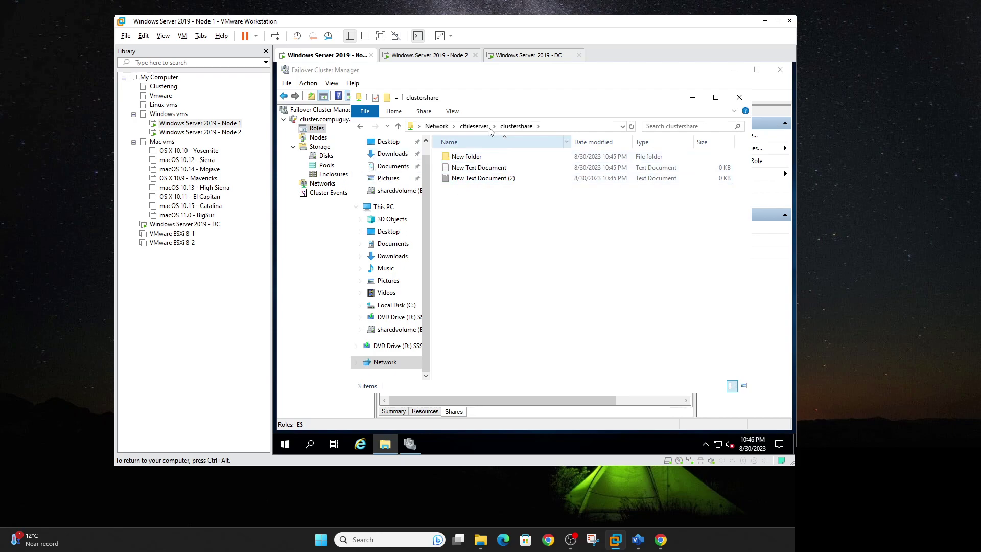
Browse up from clustershare to the clfileserver and Network locations, and close File Explorer
left_click(474, 126)
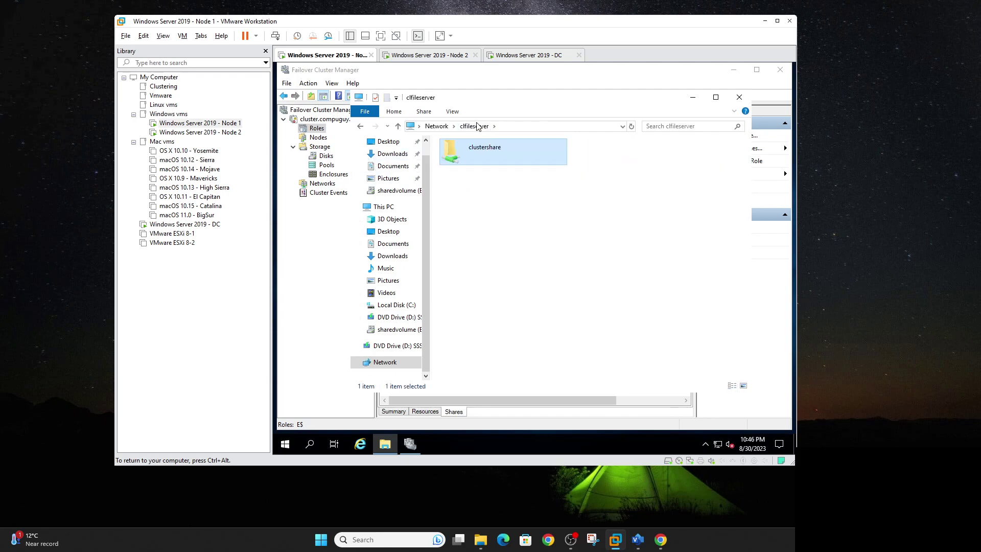
left_click(438, 126)
left_click(644, 254)
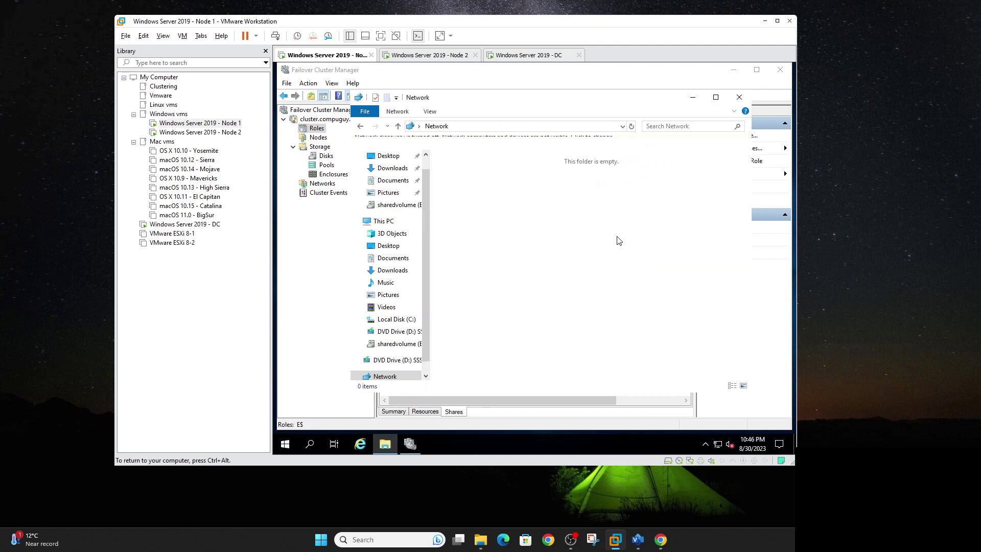
left_click(740, 100)
Try to open the network path \\clfileshare\clustershare in File Explorer on Node 2
left_click(201, 132)
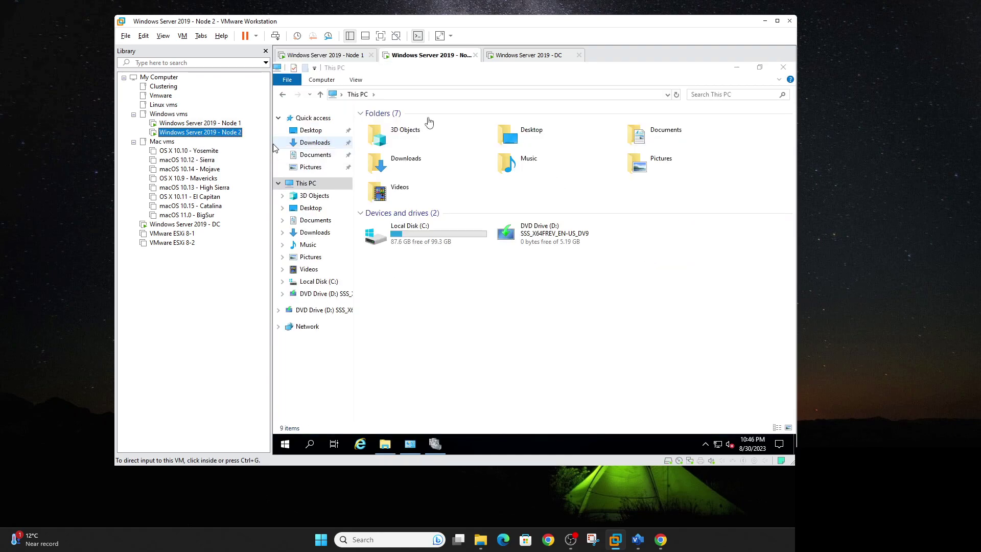
left_click(427, 93)
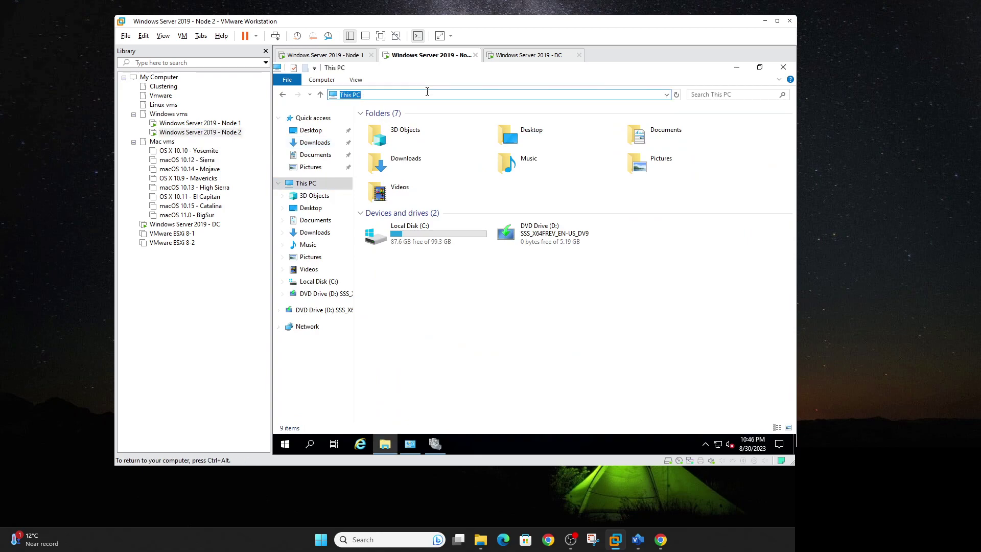
type("\\clfileshare\\clu")
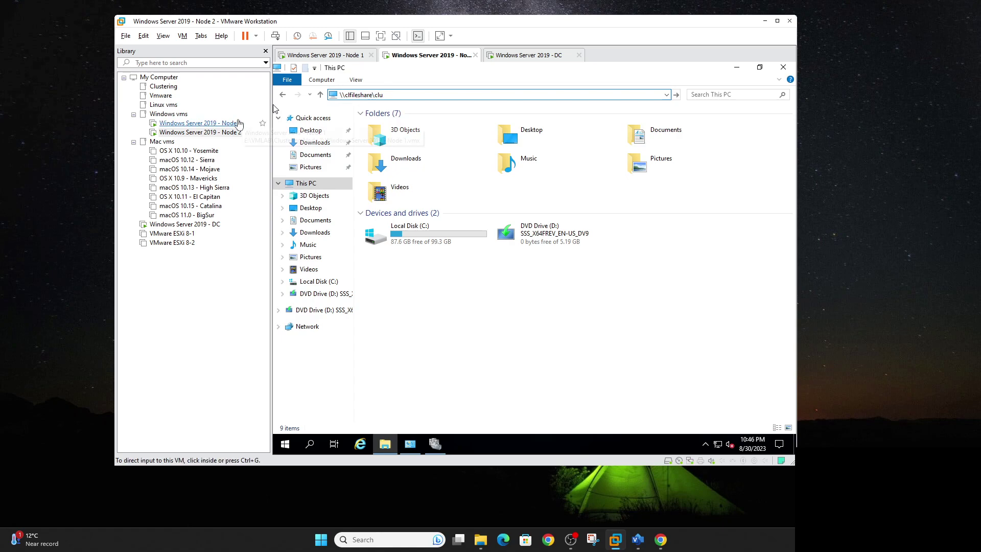
left_click(201, 123)
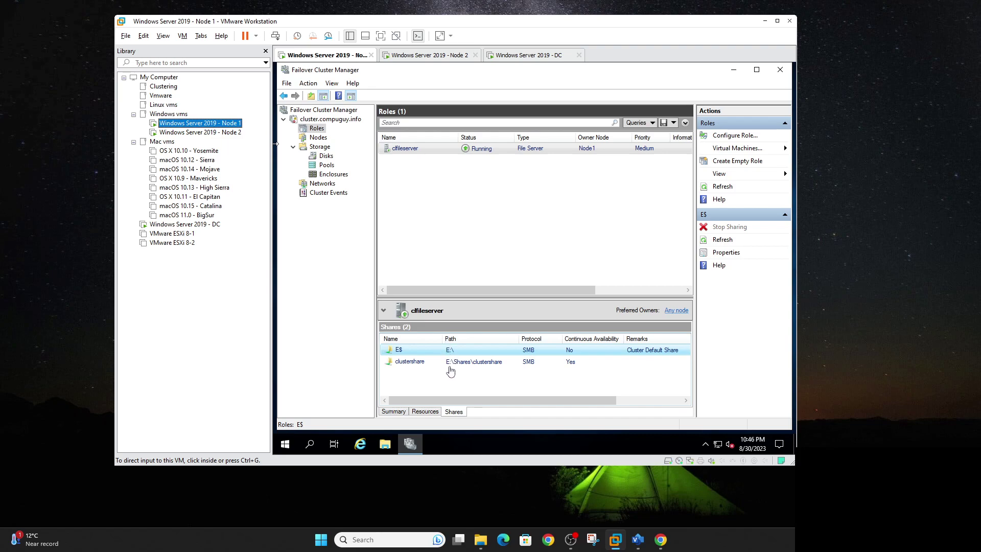
left_click(201, 131)
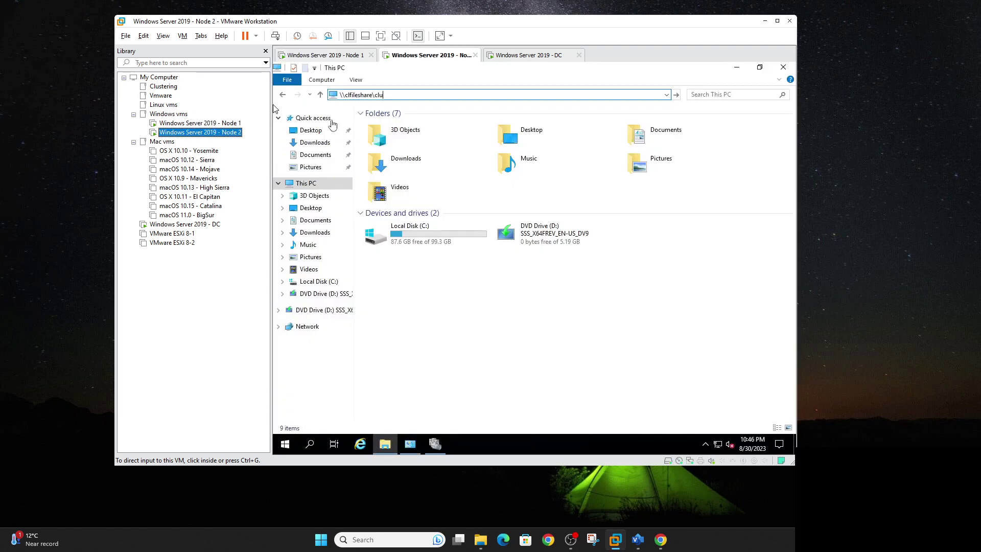
left_click(407, 95)
type("\\\\clfileshare\\clustershare")
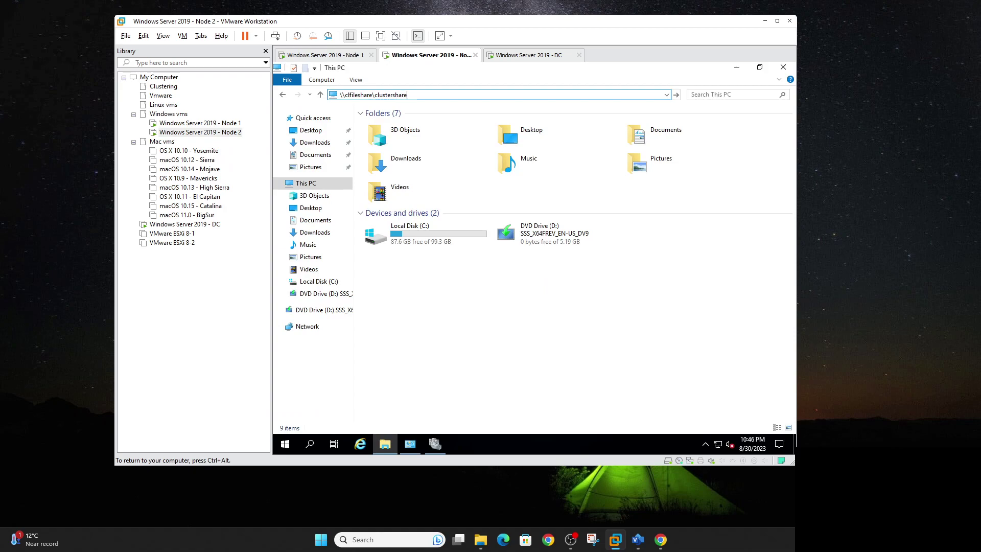
key("Return")
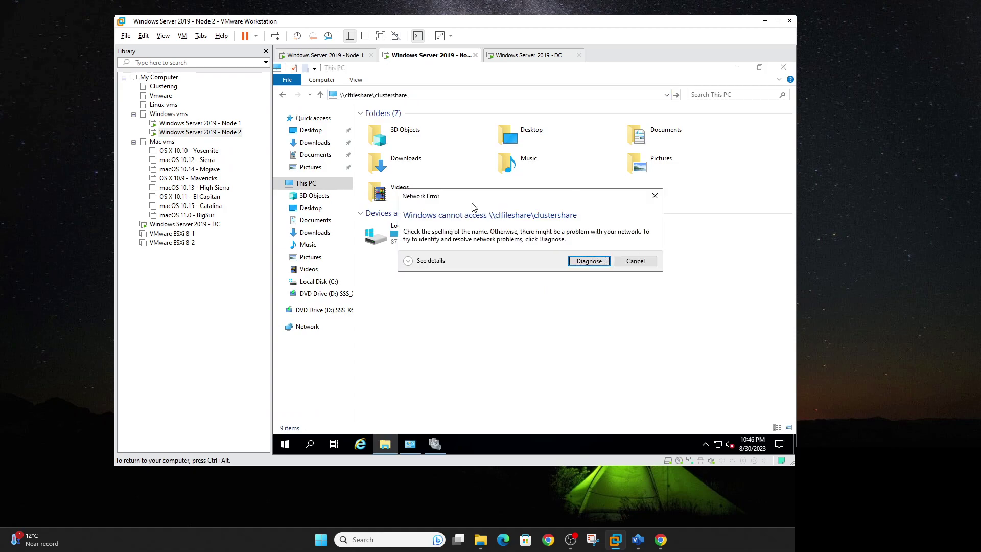
Check the file server role's name on Node 1, then return to Node 2 and dismiss the network error
left_click(200, 124)
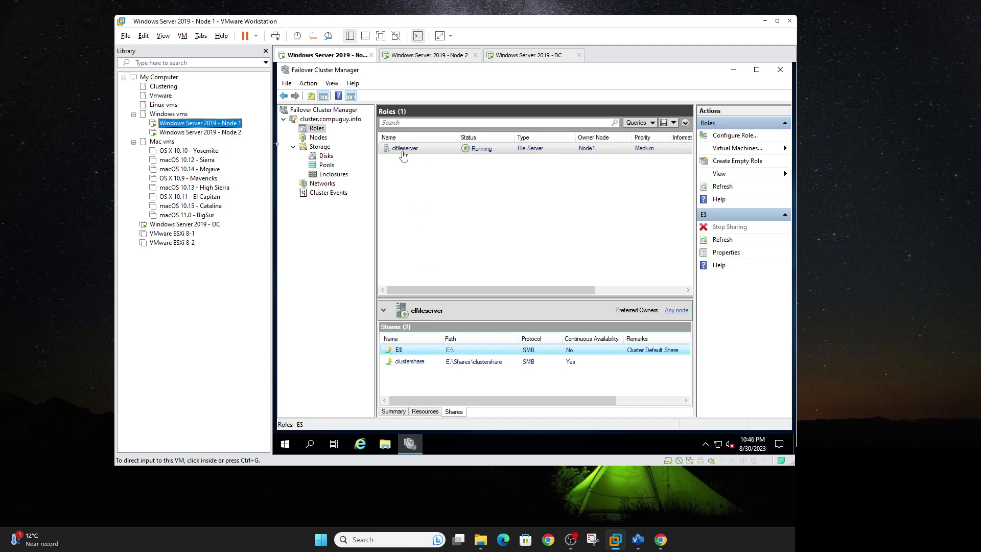
left_click(227, 132)
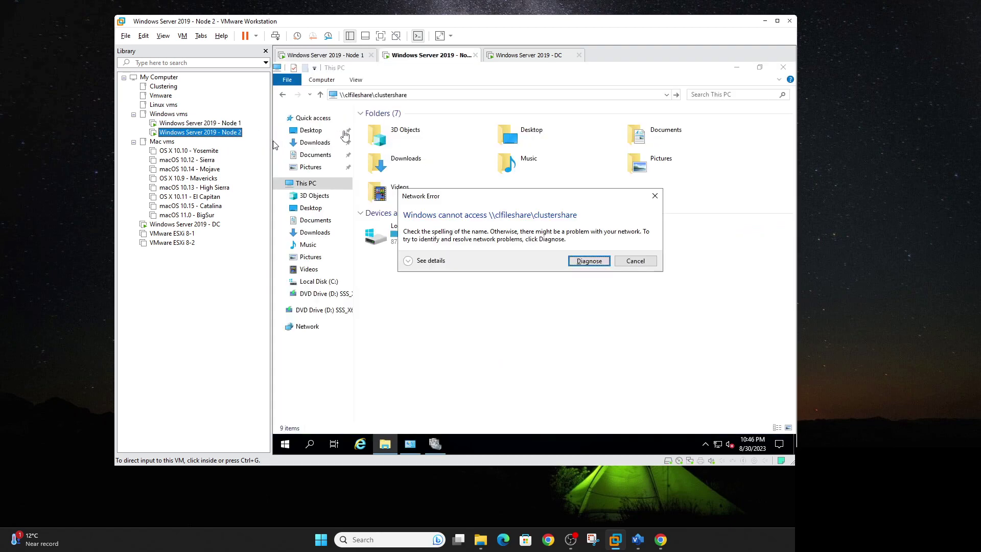
left_click(625, 261)
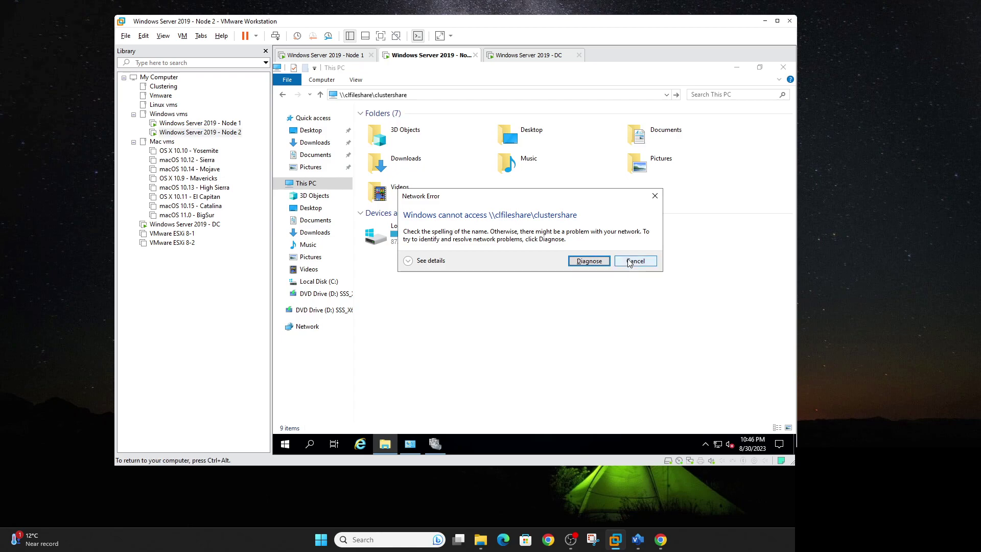
left_click(633, 261)
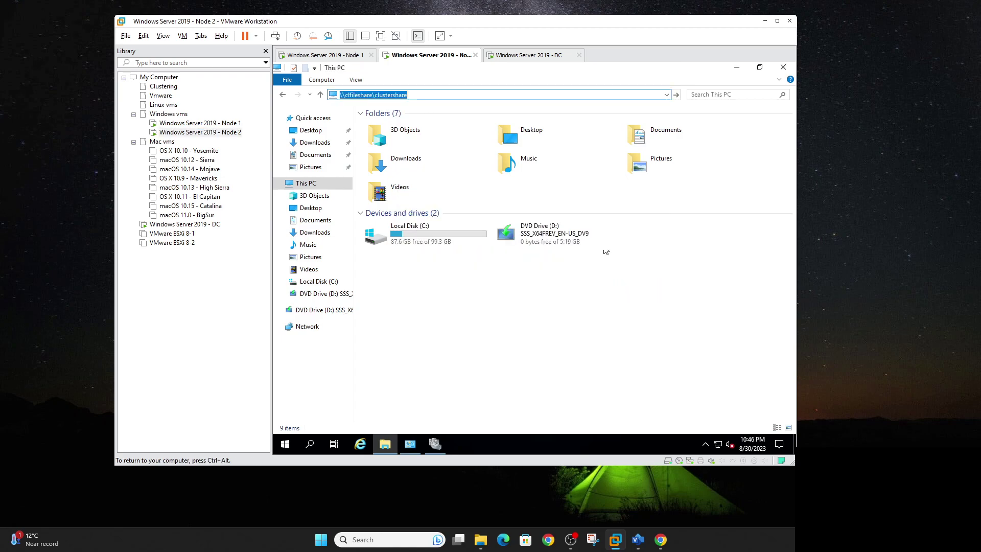
Correct the path to \\clfileserver\clustershare and open it in File Explorer on Node 2
left_click(360, 95)
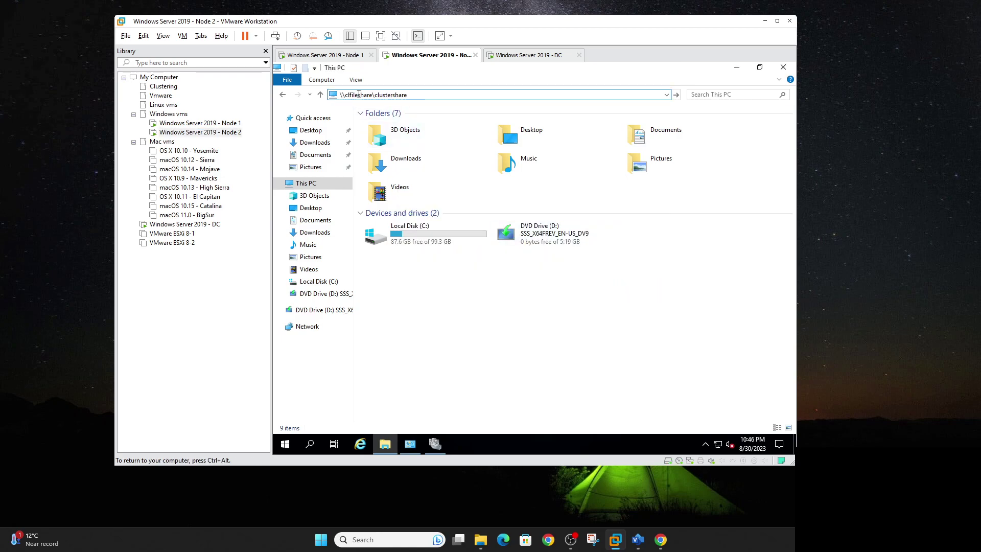
key("BackSpace")
key("BackSpace")
type("server")
key("Delete")
key("Delete")
key("Delete")
key("Return")
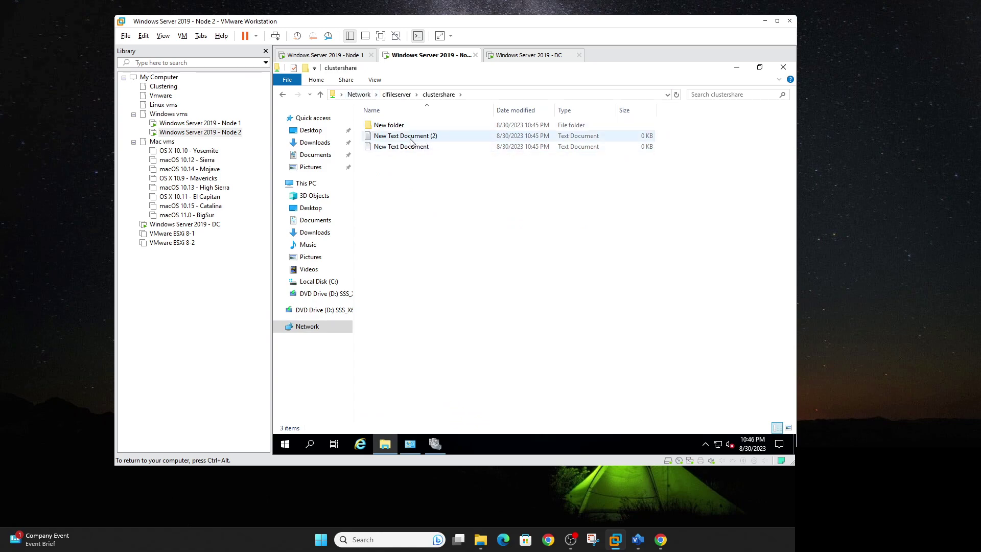
Open the sharedvolume (E:) drive on Node 1 and try to open its New folder
left_click(227, 124)
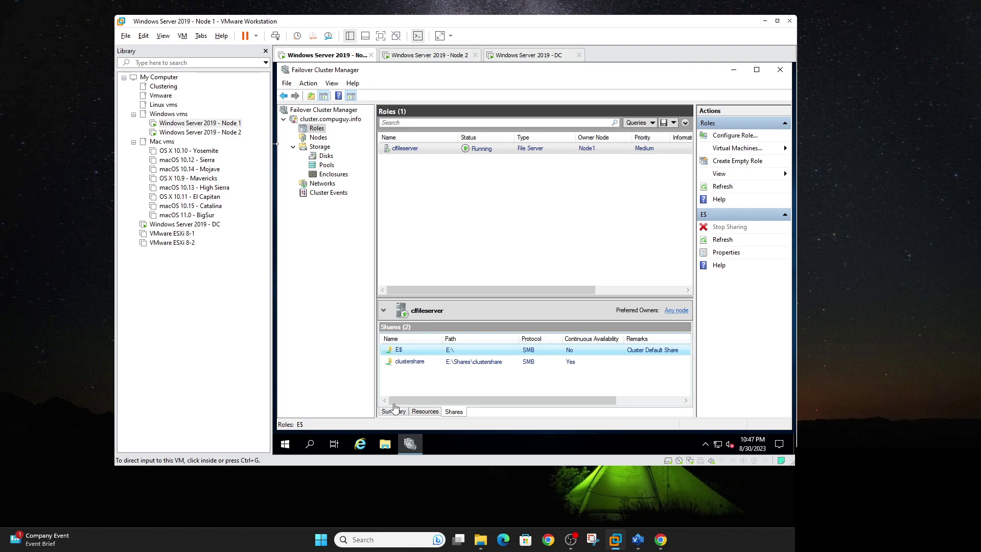
left_click(383, 444)
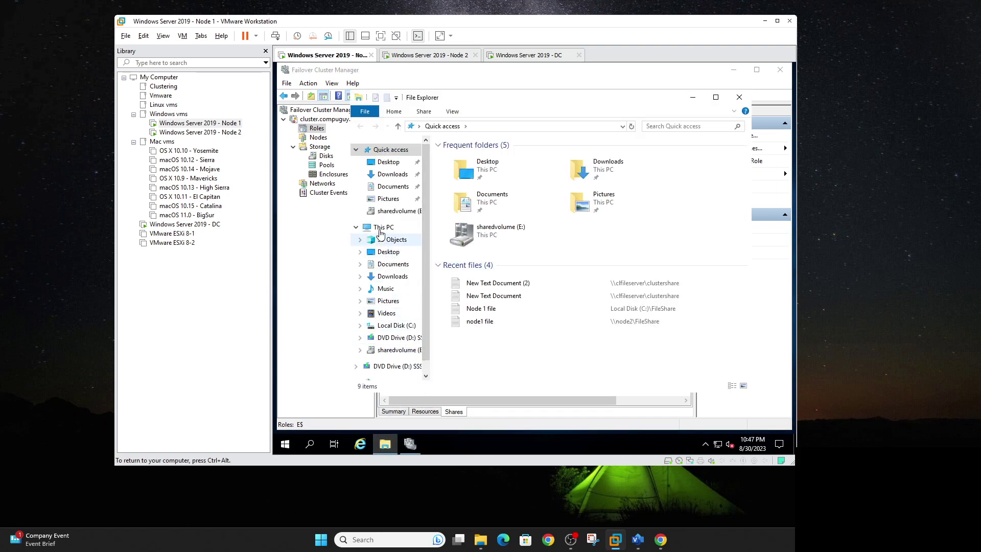
left_click(383, 227)
double_click(509, 326)
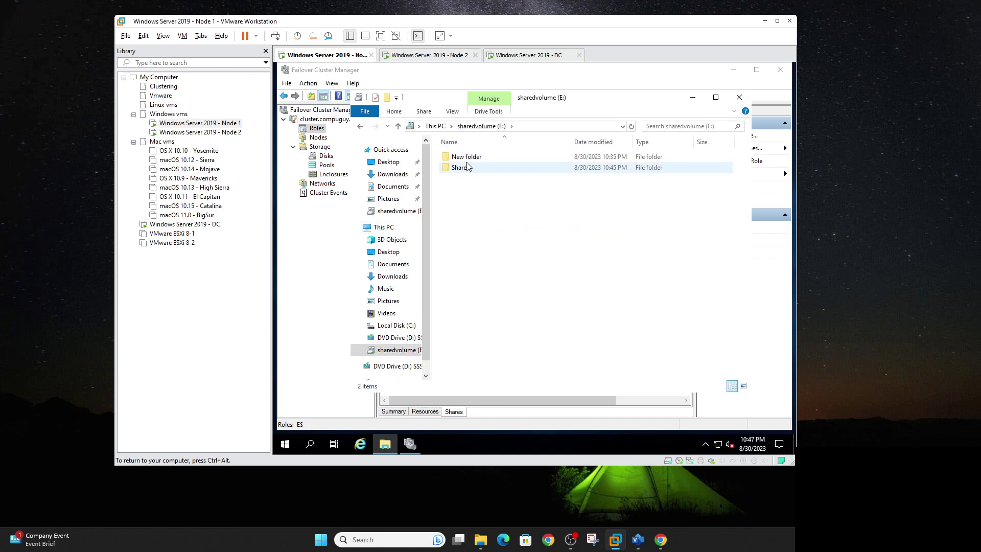
double_click(466, 158)
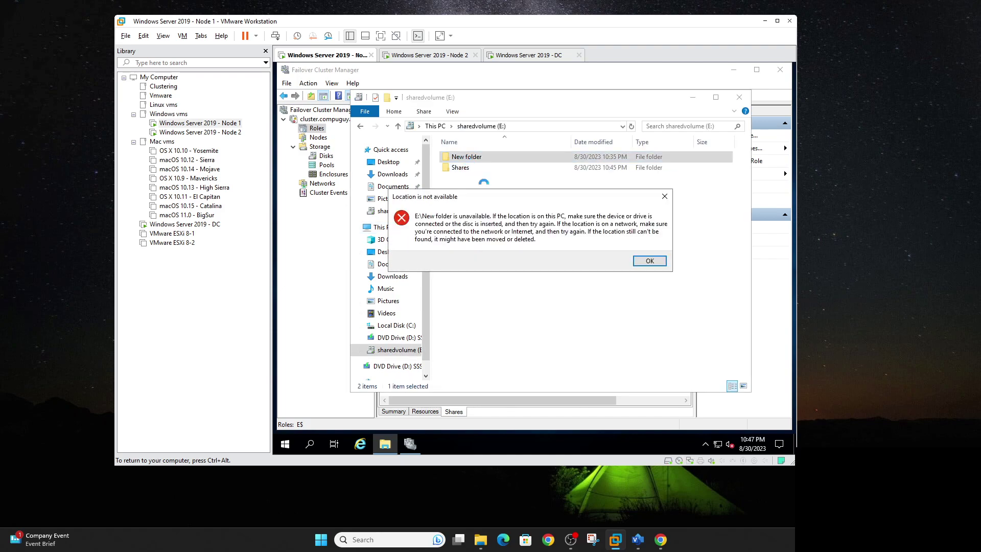
left_click(643, 266)
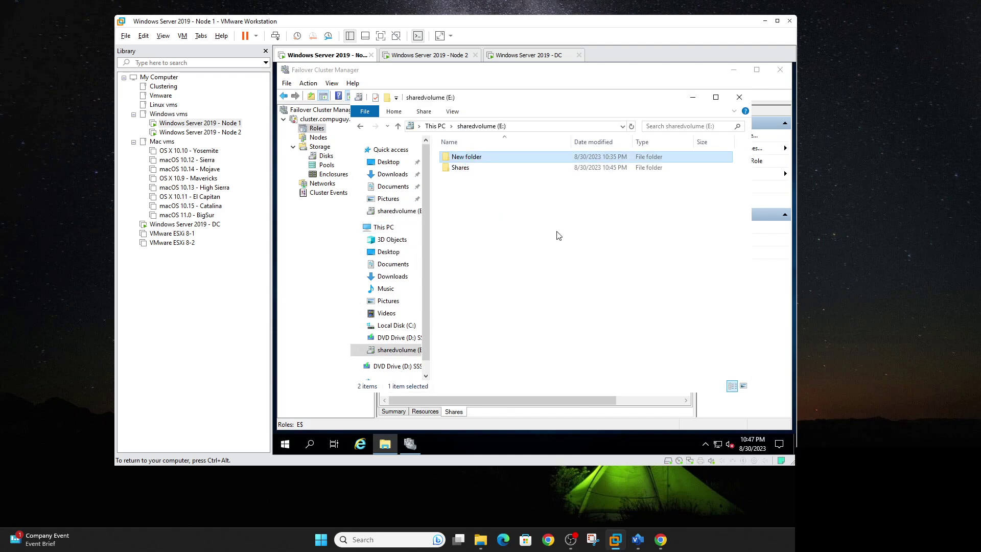
Look at the contents of Shares\clustershare on the E: drive and close File Explorer
double_click(461, 168)
double_click(476, 164)
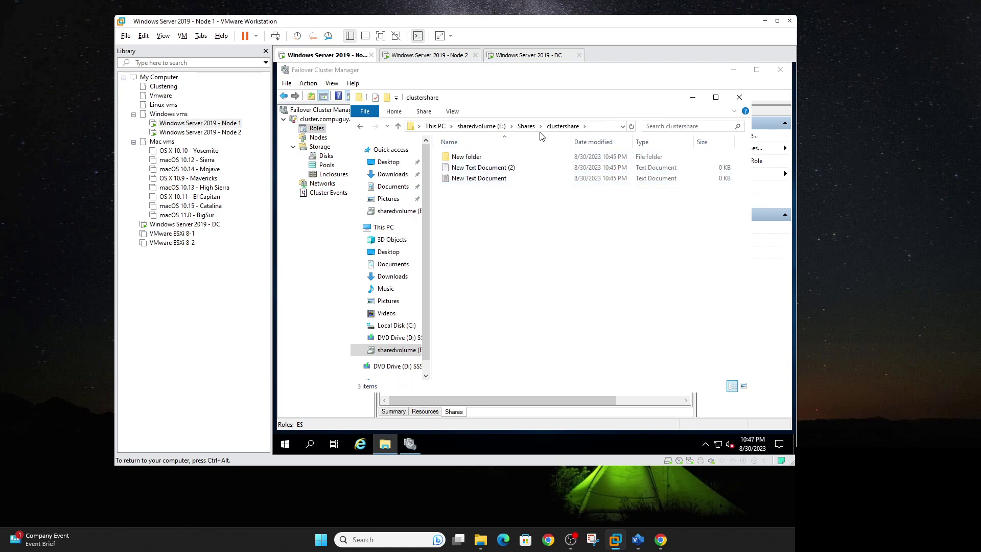
left_click(739, 97)
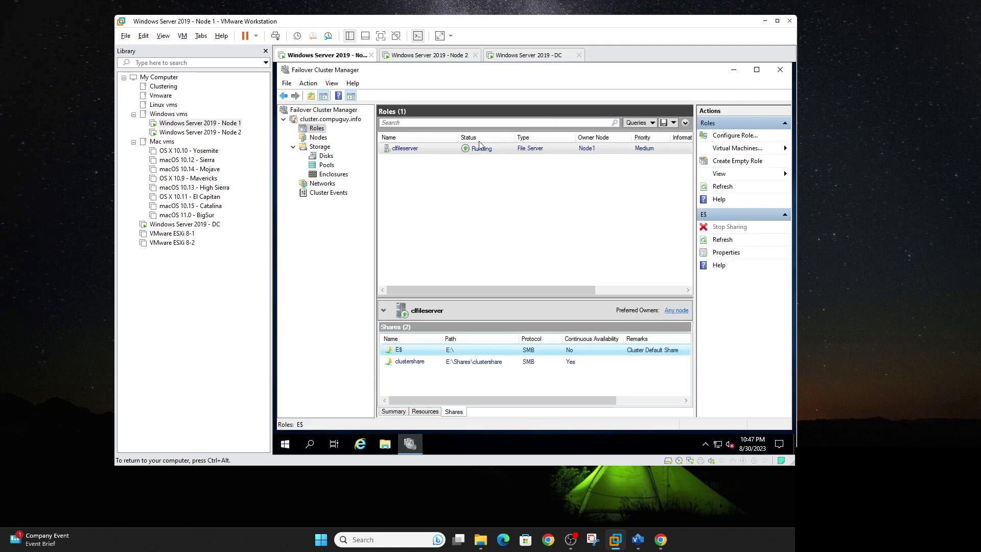
Pause Node1 in Failover Cluster Manager and drain its roles
left_click(319, 137)
left_click(401, 149)
right_click(402, 148)
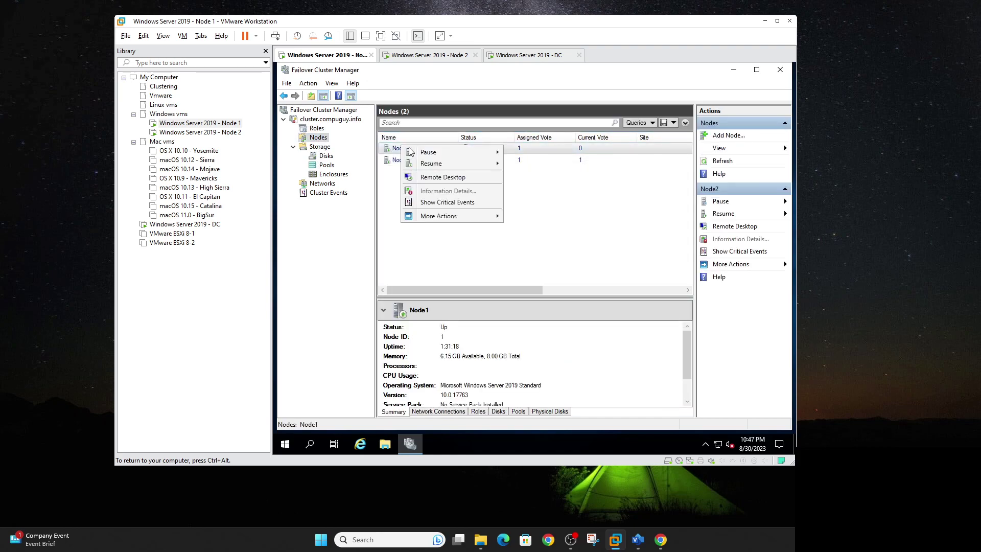
mouse_move(449, 155)
left_click(510, 153)
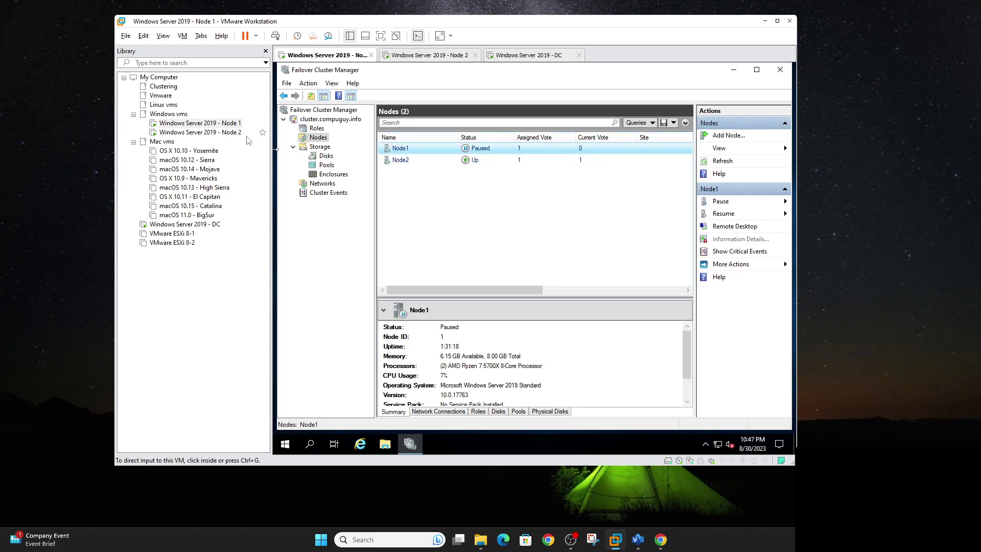
Check the owner node of Cluster Disk 1 and the clfileserver role, and examine the drives available on Node 2
left_click(326, 155)
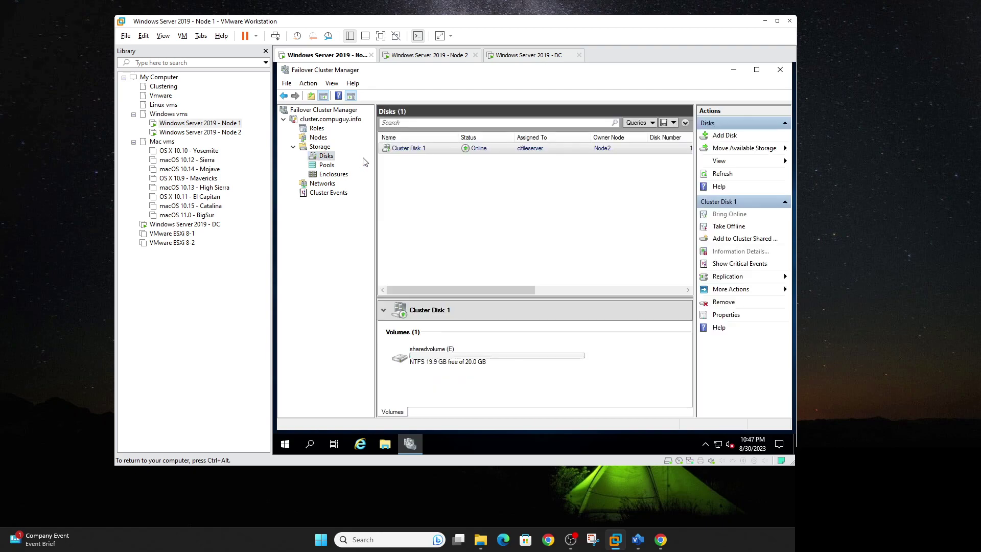
left_click(317, 128)
left_click(502, 149)
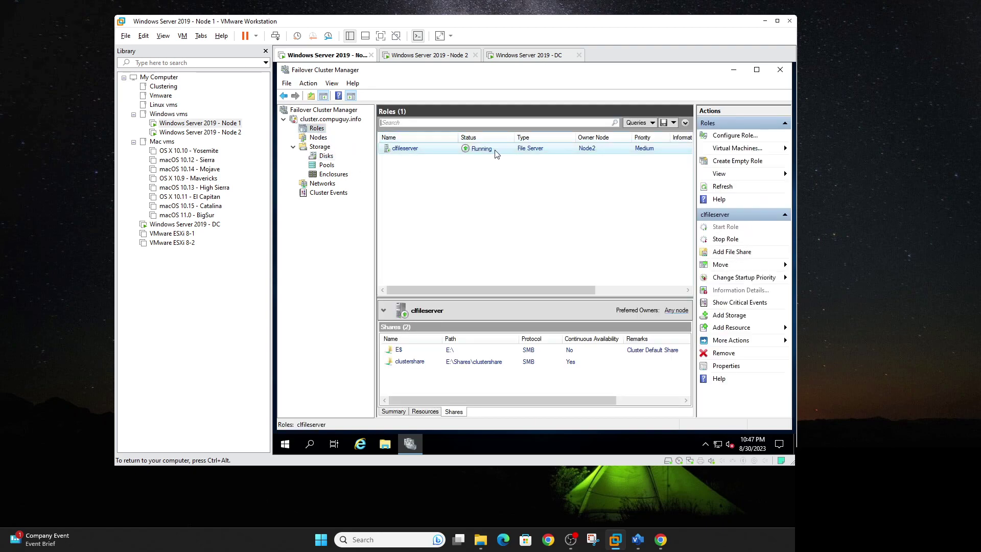
left_click(232, 133)
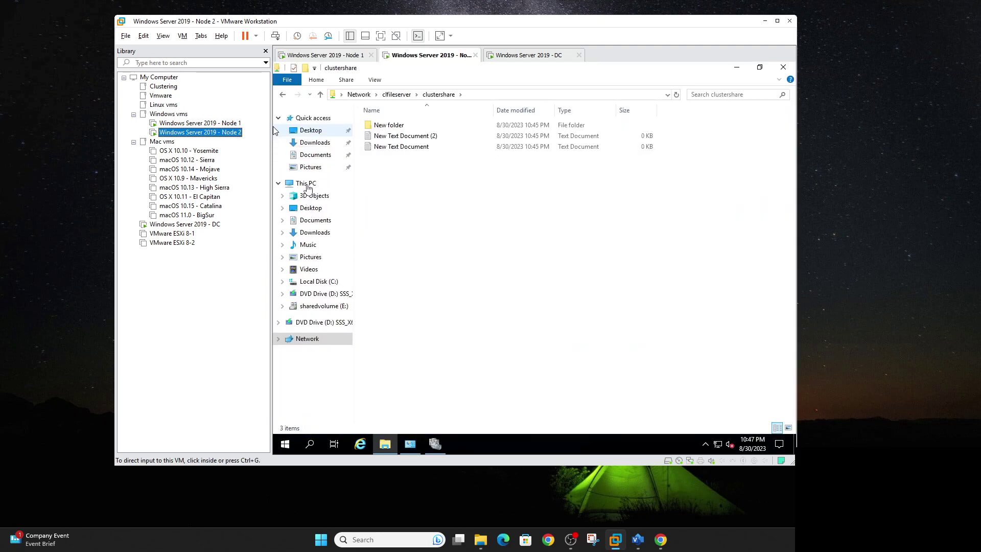
left_click(307, 185)
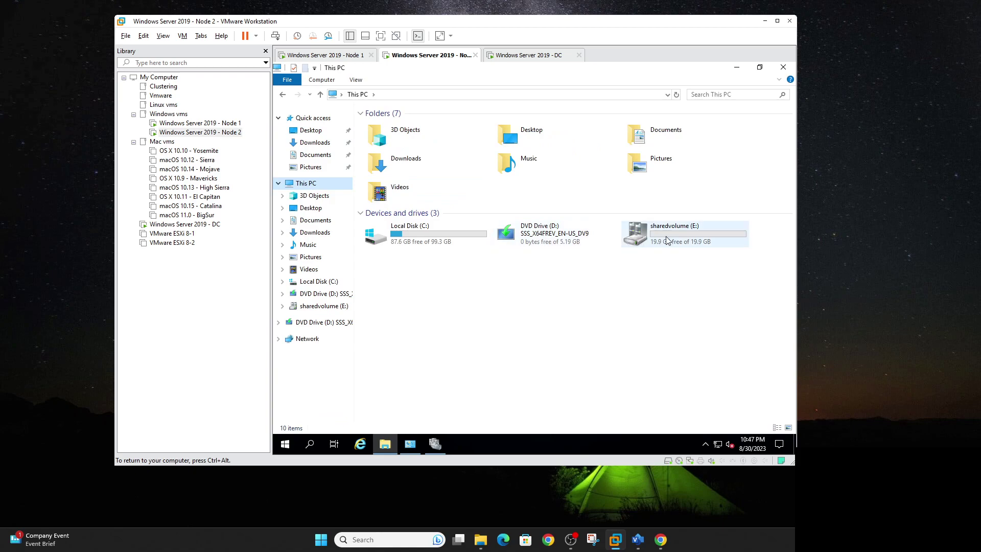
Open the previously used network path \\clfileserver\clustershare in File Explorer on Node 1
left_click(228, 124)
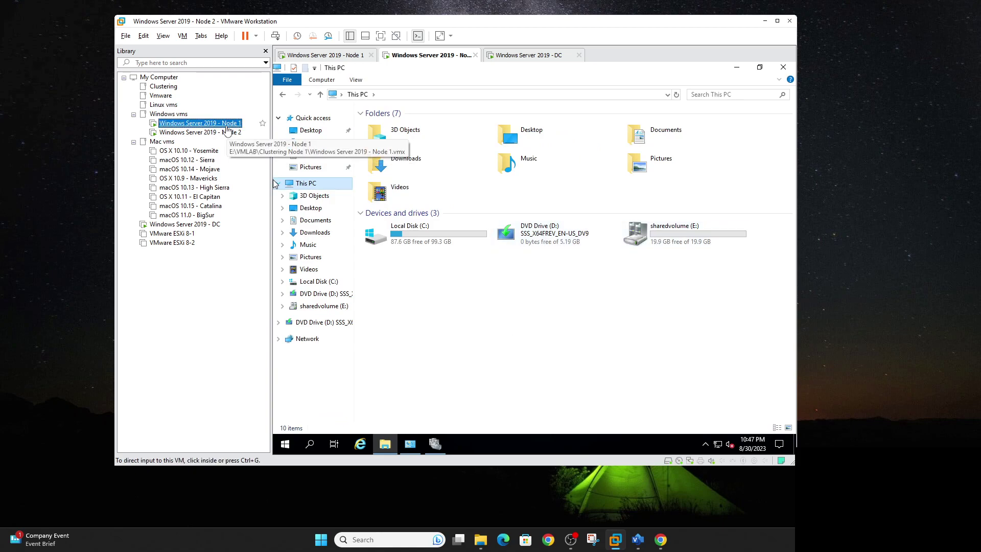
left_click(385, 443)
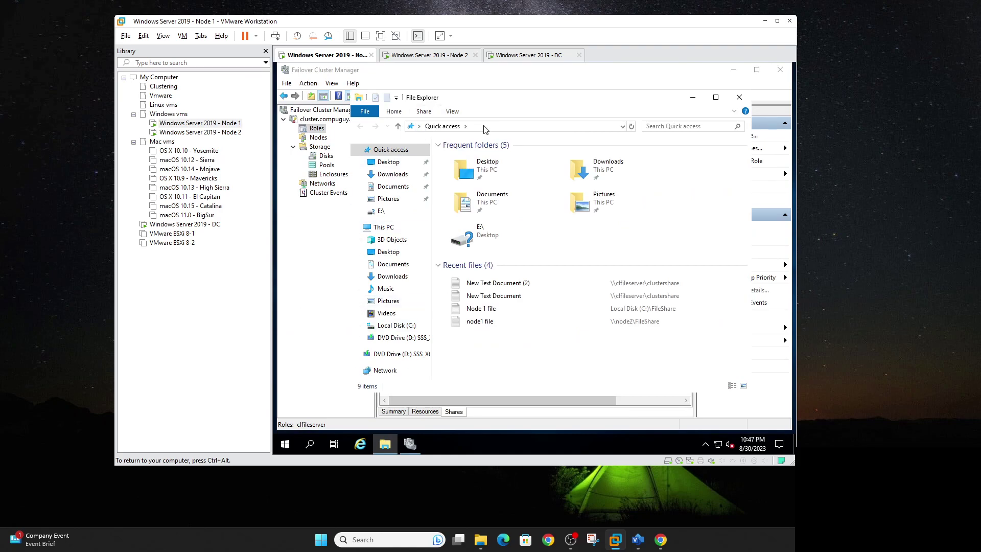
left_click(485, 129)
left_click(622, 126)
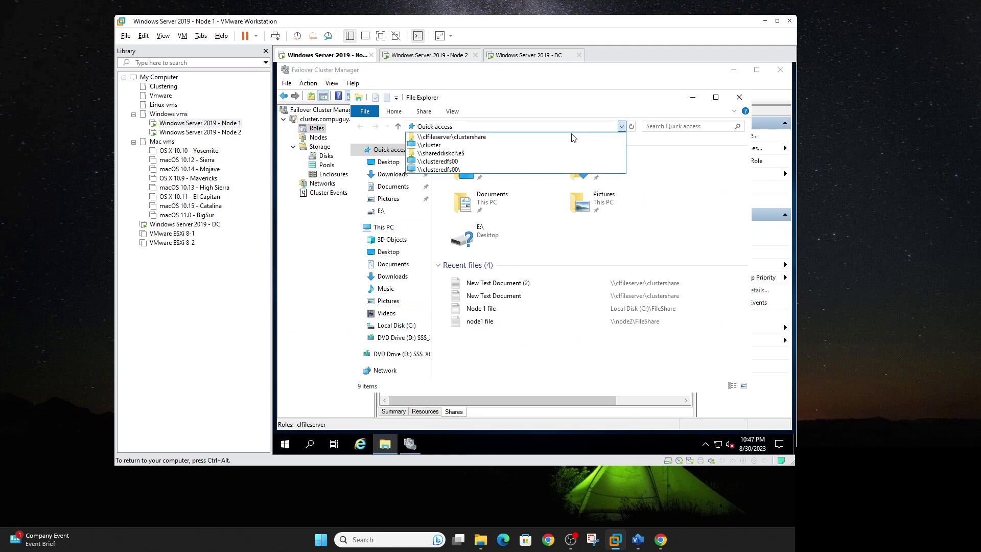
left_click(526, 137)
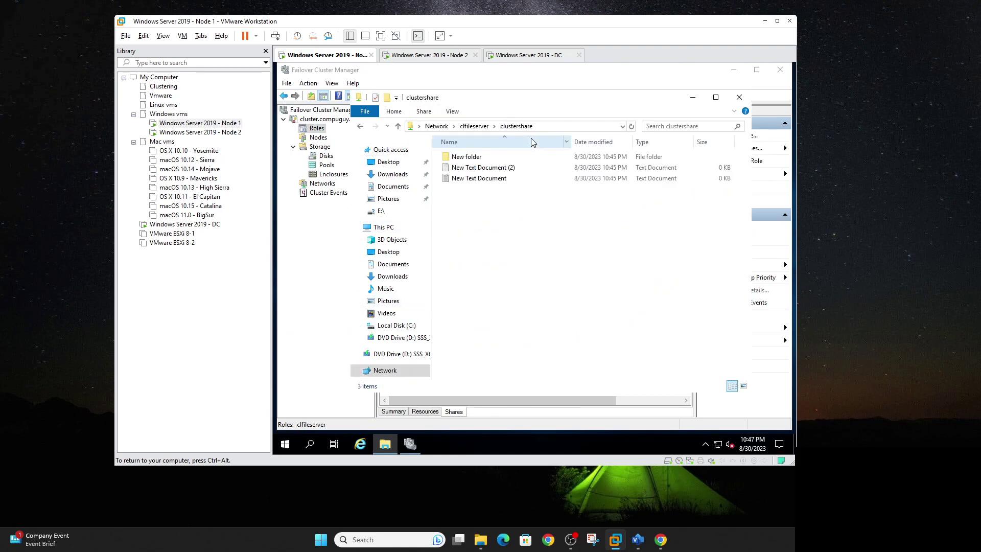
Create two more folders with default names in the clustershare network folder on Node 1
right_click(513, 198)
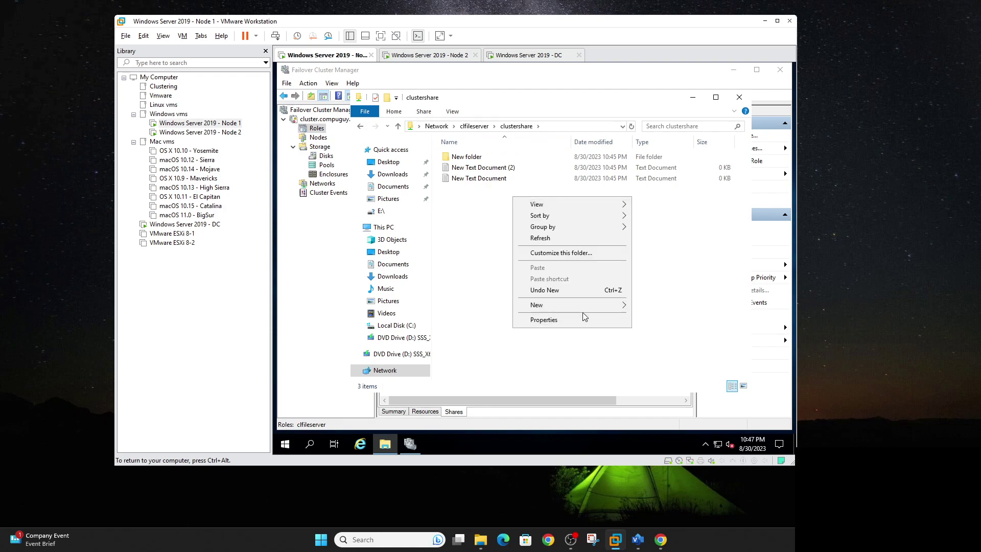
mouse_move(584, 308)
left_click(653, 306)
key("Return")
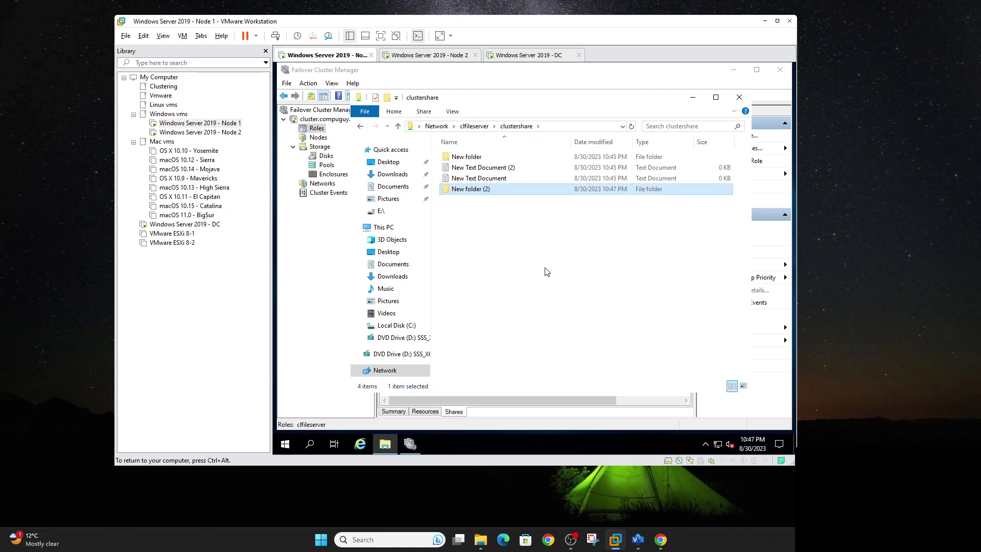
right_click(545, 271)
mouse_move(602, 377)
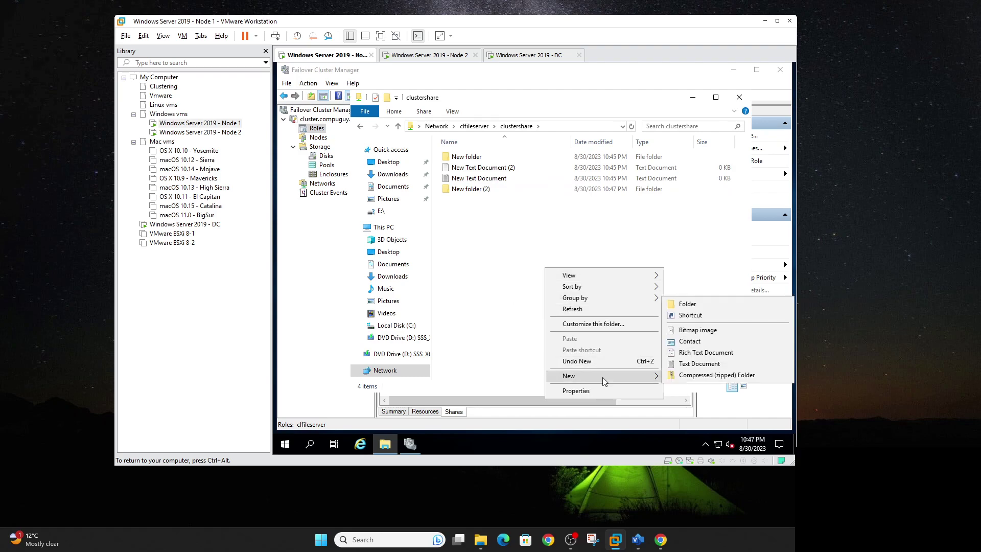
left_click(687, 305)
left_click(650, 283)
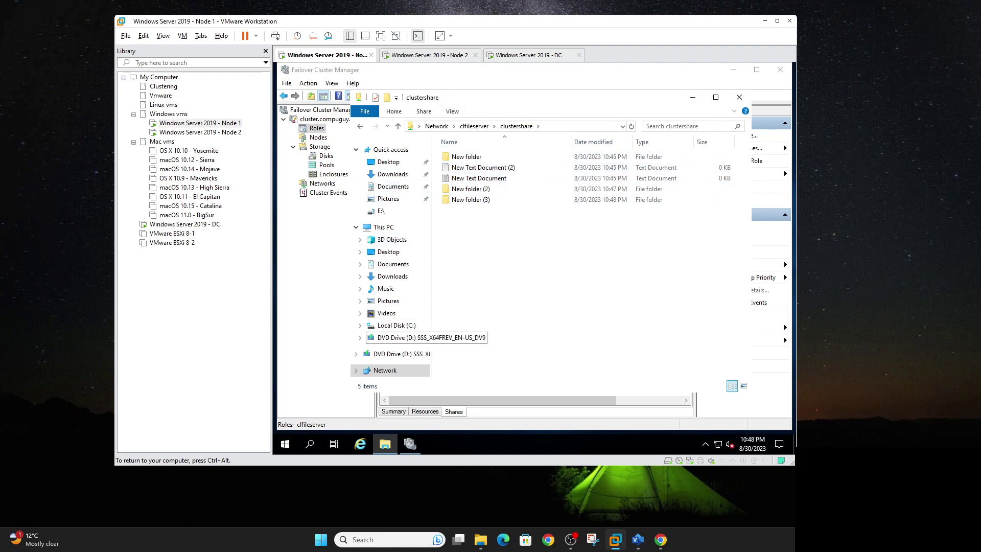
left_click(223, 124)
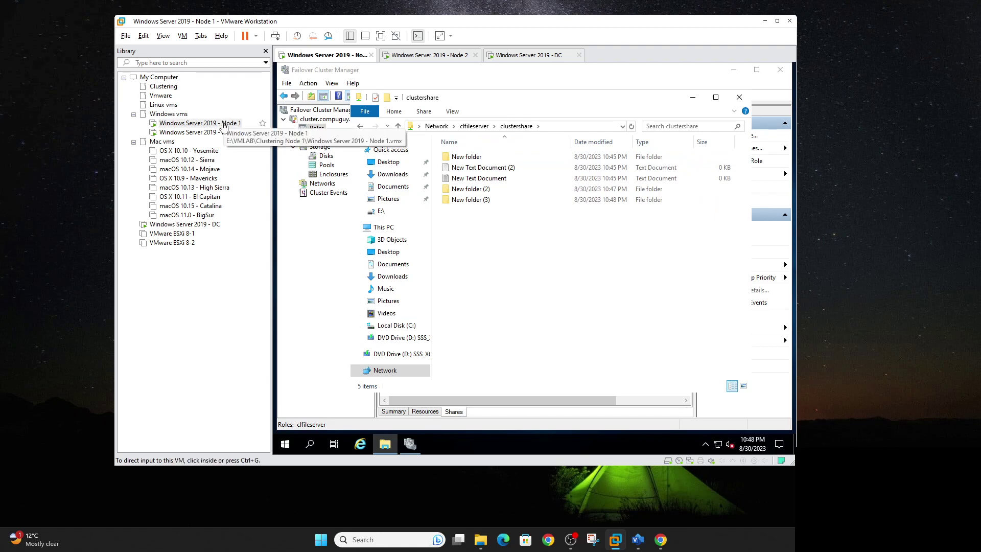
Open the Shares\clustershare folder on the sharedvolume (E:) drive of Node 2
left_click(220, 132)
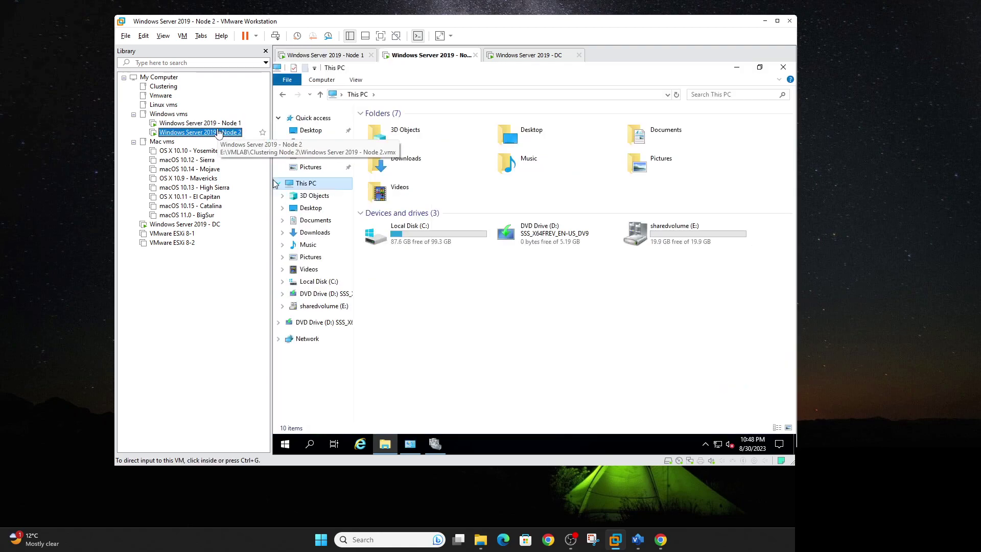
left_click(680, 238)
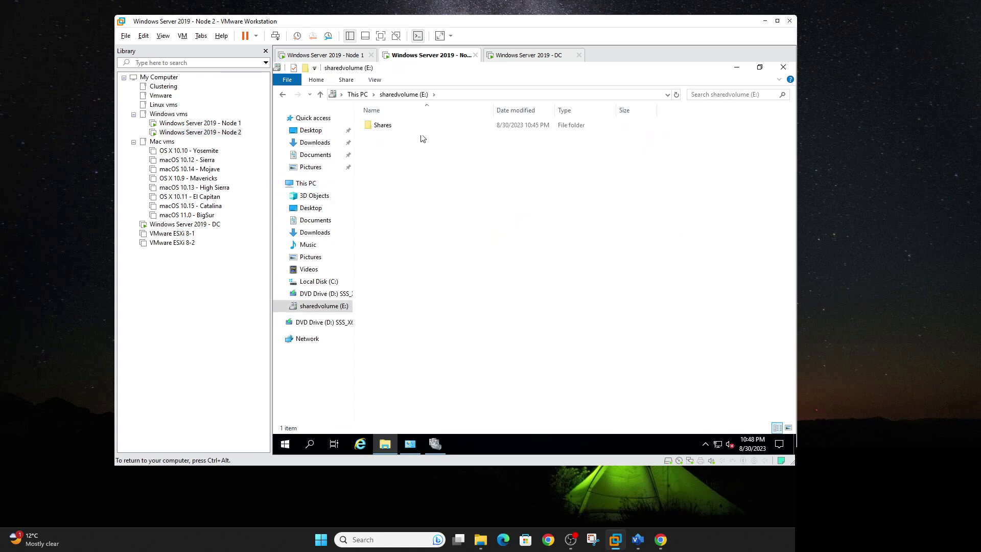
double_click(380, 126)
double_click(390, 128)
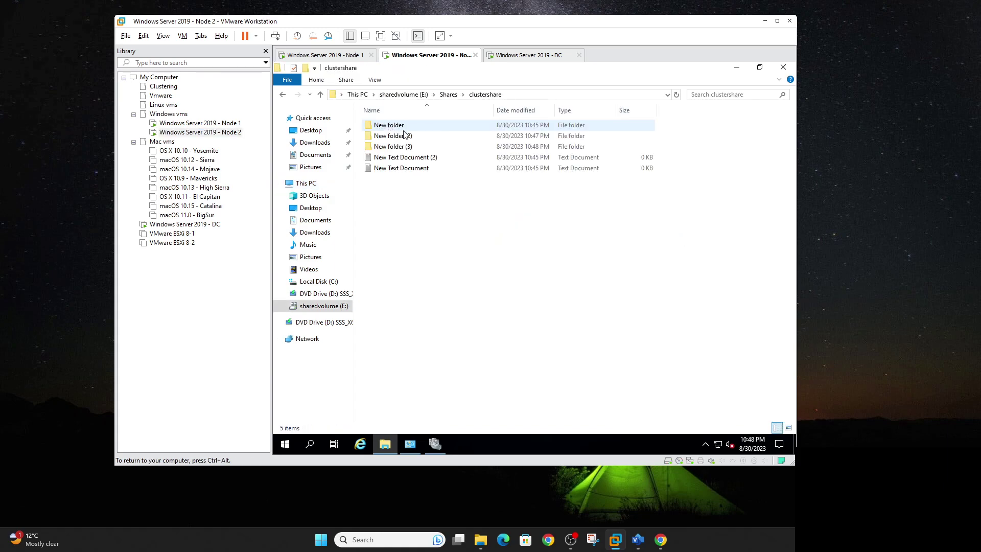
Create a text document named 111111.txt in the clustershare folder on Node 2
right_click(427, 214)
mouse_move(536, 338)
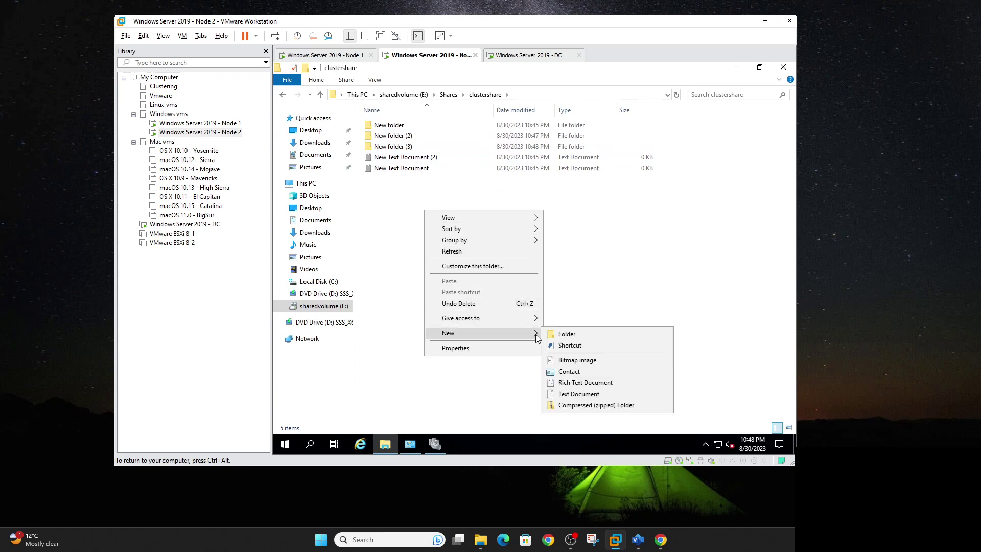
left_click(578, 393)
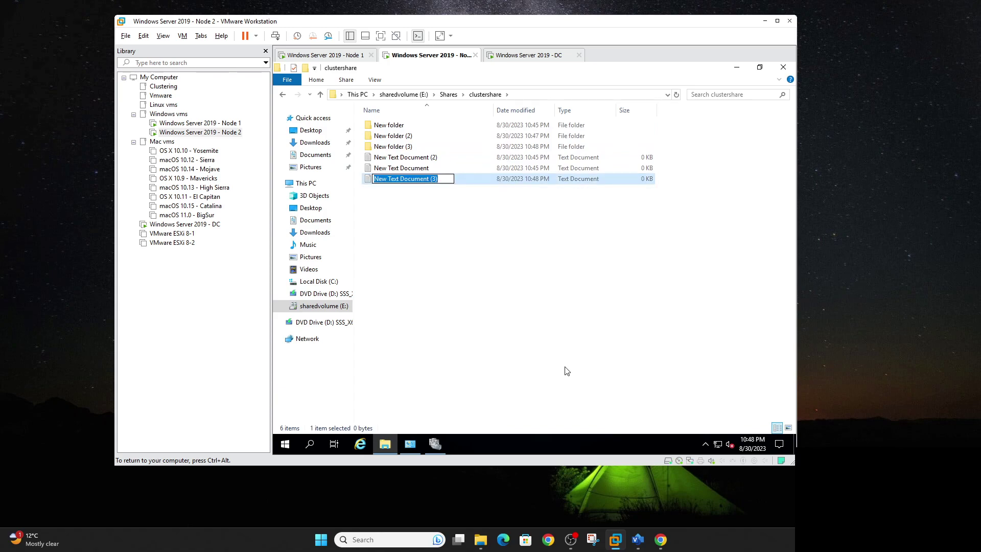
type("111111")
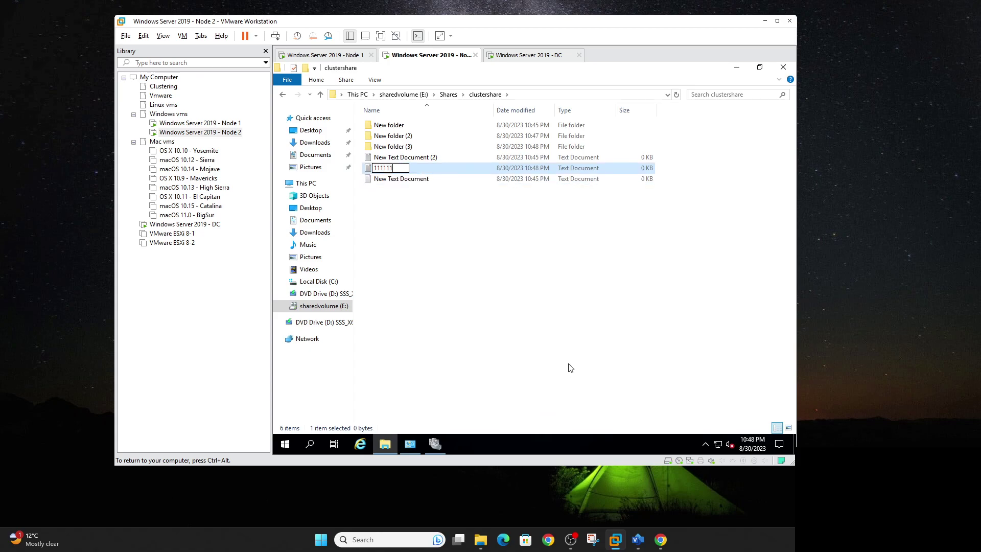
type(".txt")
key("Return")
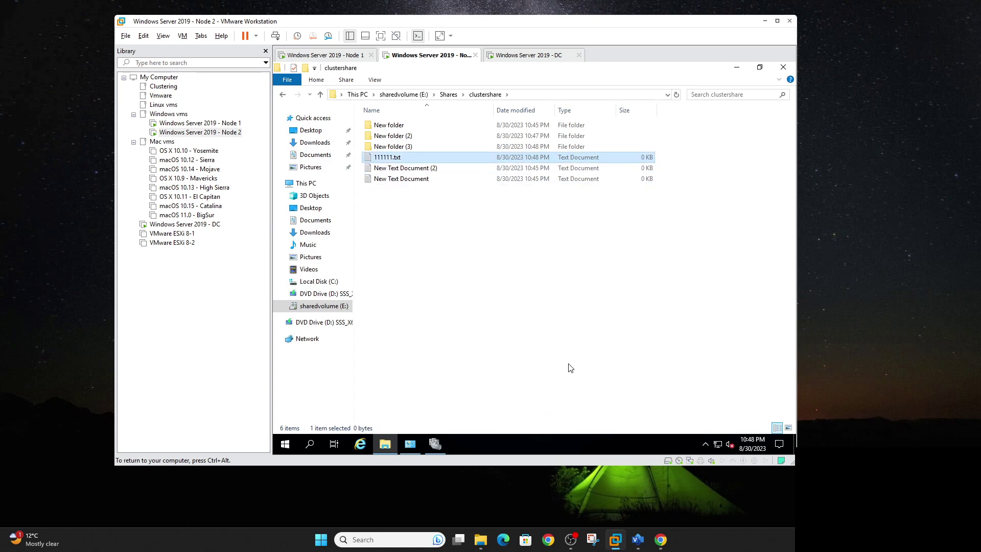
Check for the 111111.txt file in the clustershare network folder on Node 1
left_click(200, 124)
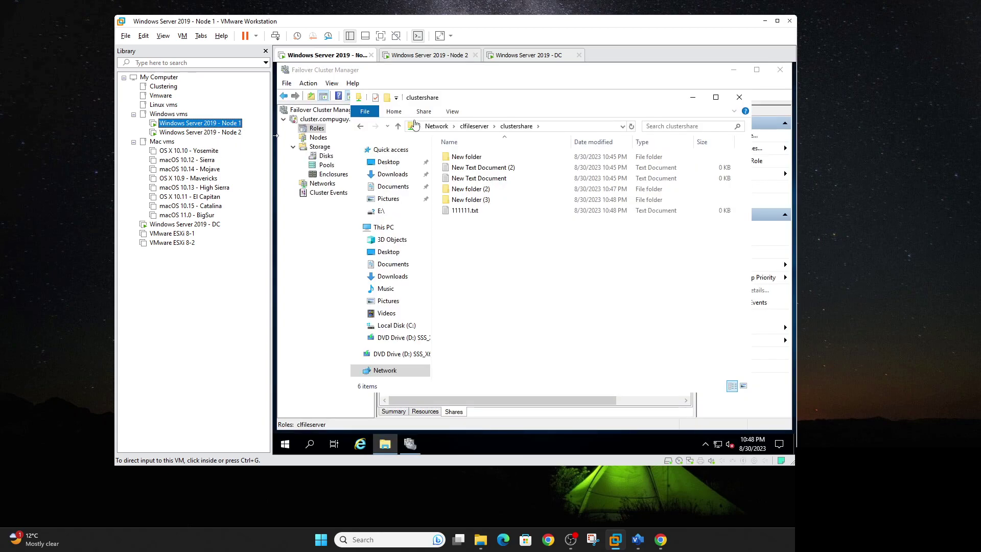
left_click(545, 130)
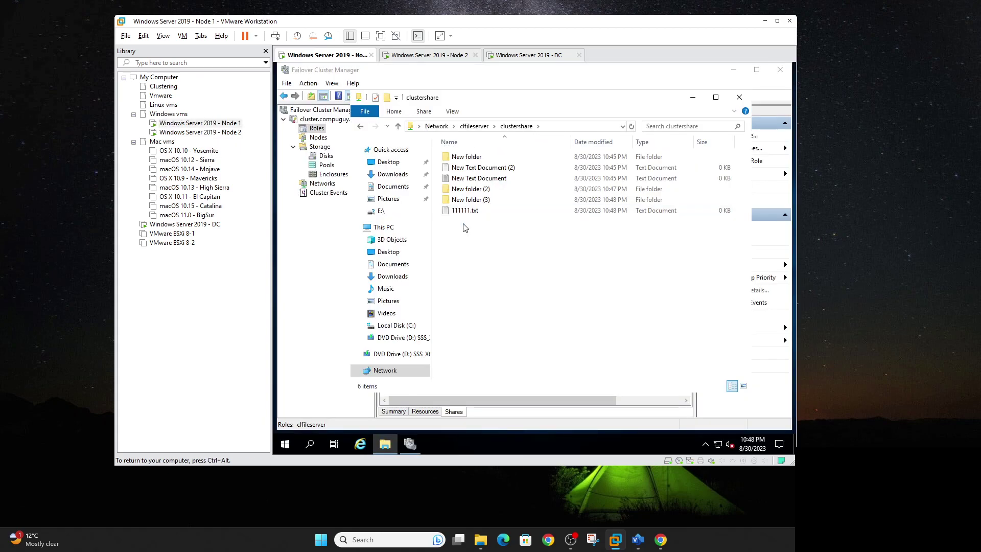
left_click(467, 211)
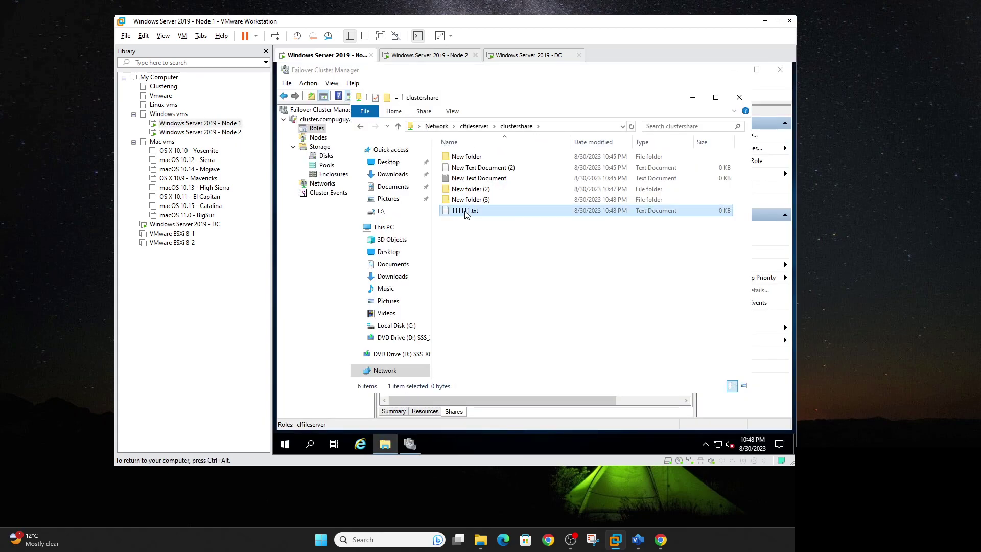
Power off the Windows Server 2019 - Node 2 virtual machine to simulate a node failure
left_click(221, 132)
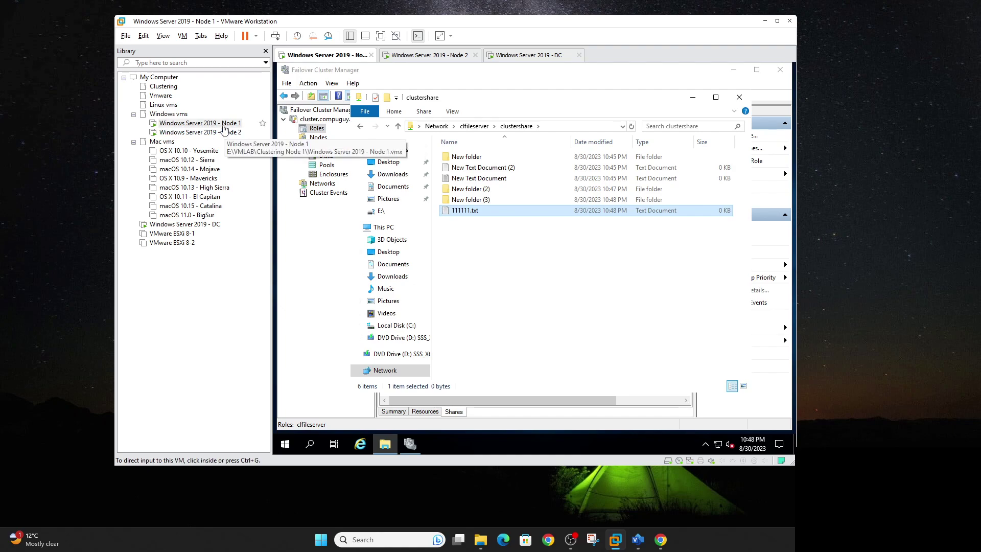
left_click(225, 125)
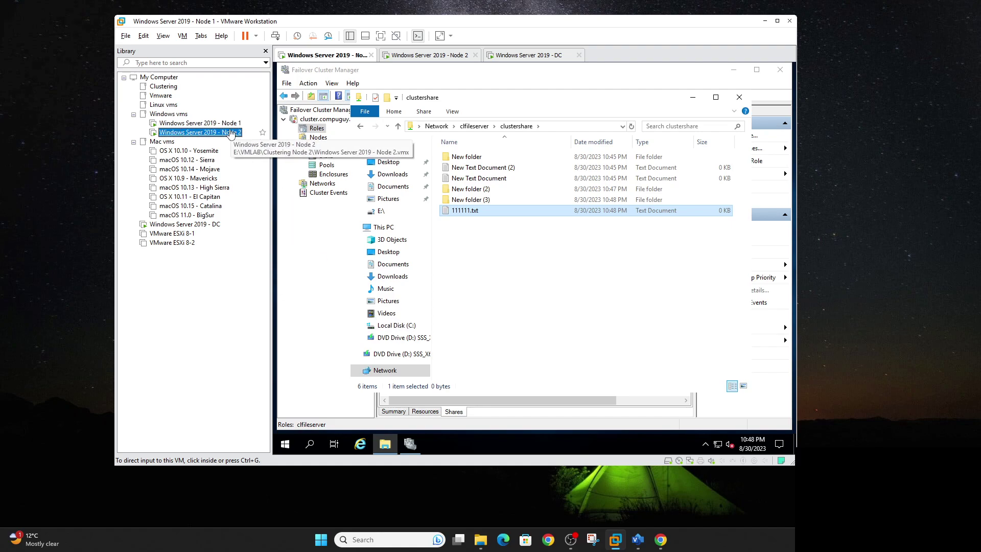
left_click(225, 133)
right_click(225, 139)
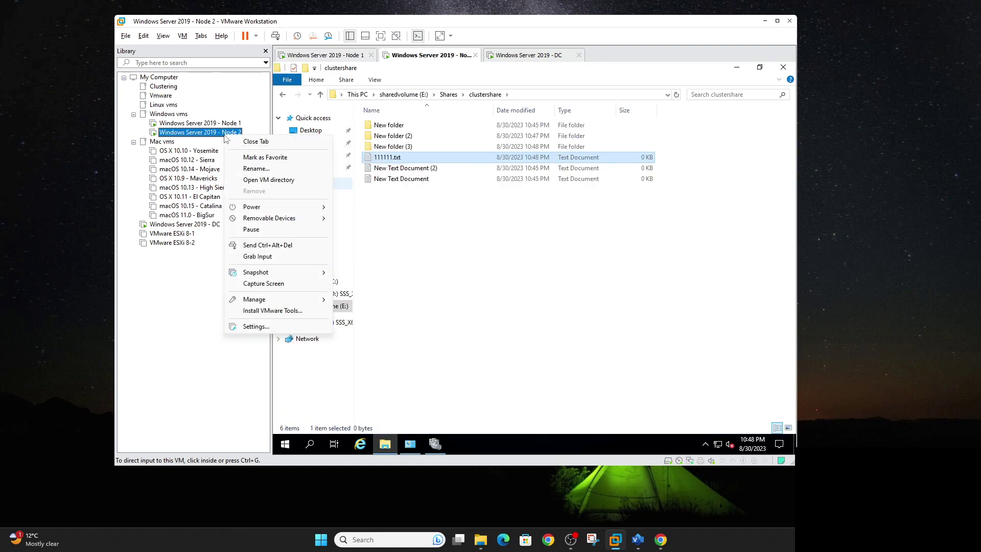
mouse_move(285, 208)
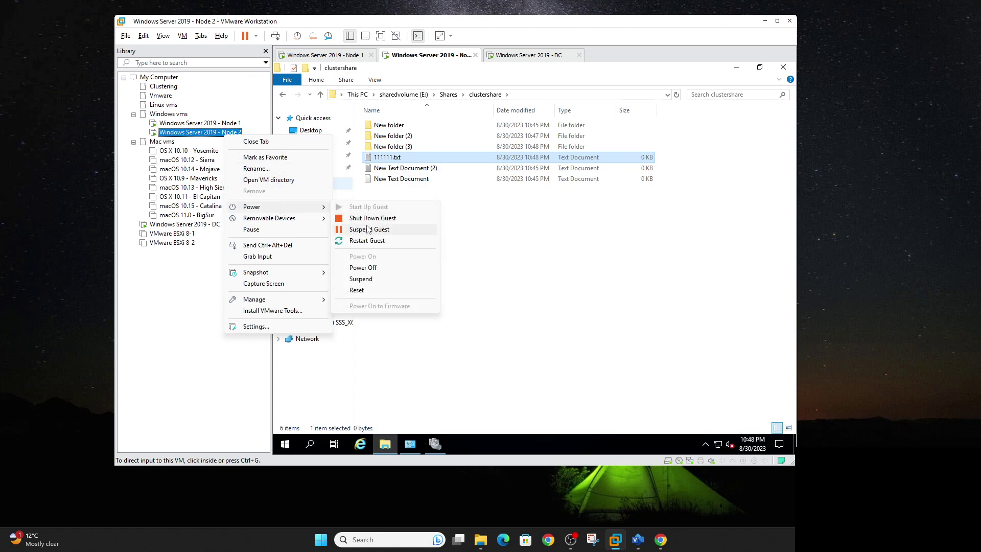
left_click(363, 267)
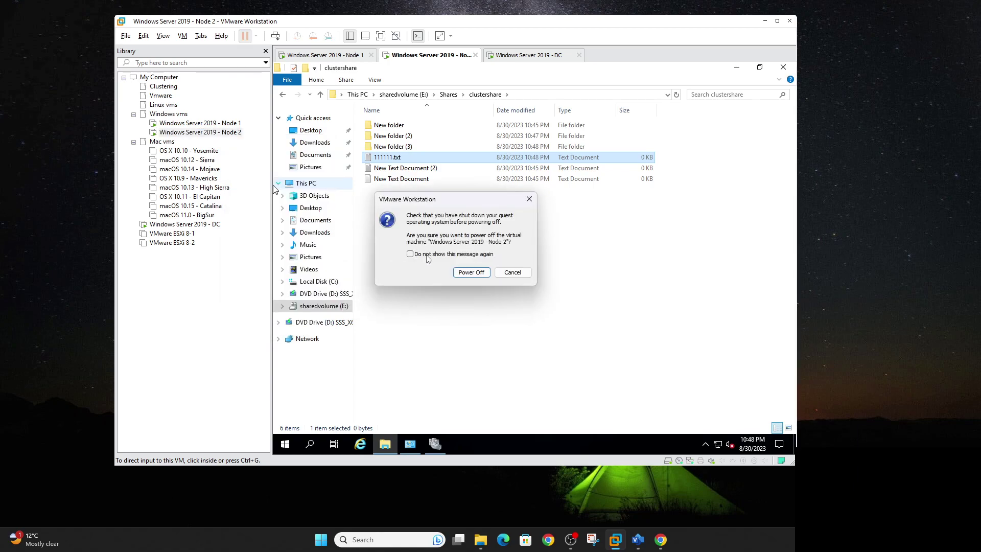
left_click(471, 272)
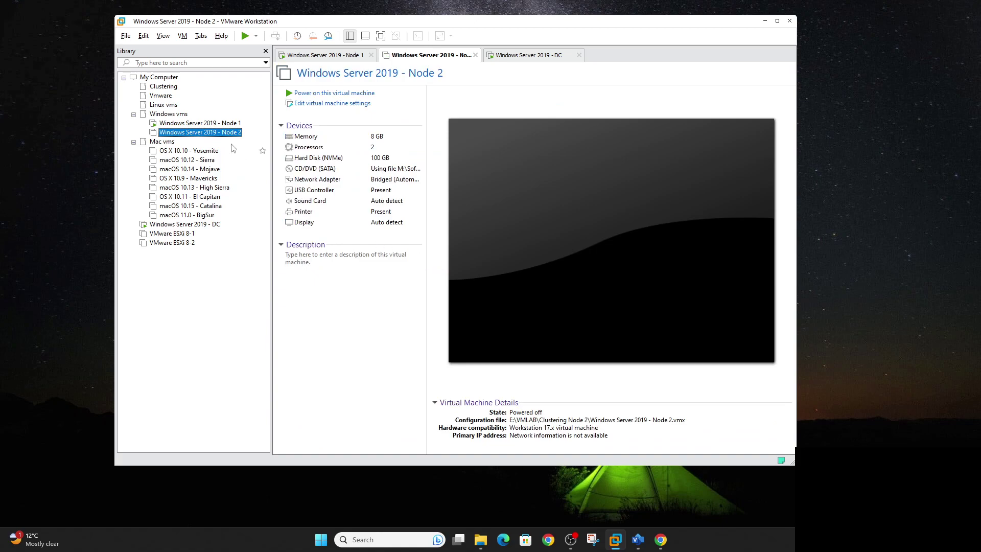
Close File Explorer on Node 1 and resume Node1 in the cluster with Do Not Fail Roles Back
left_click(210, 124)
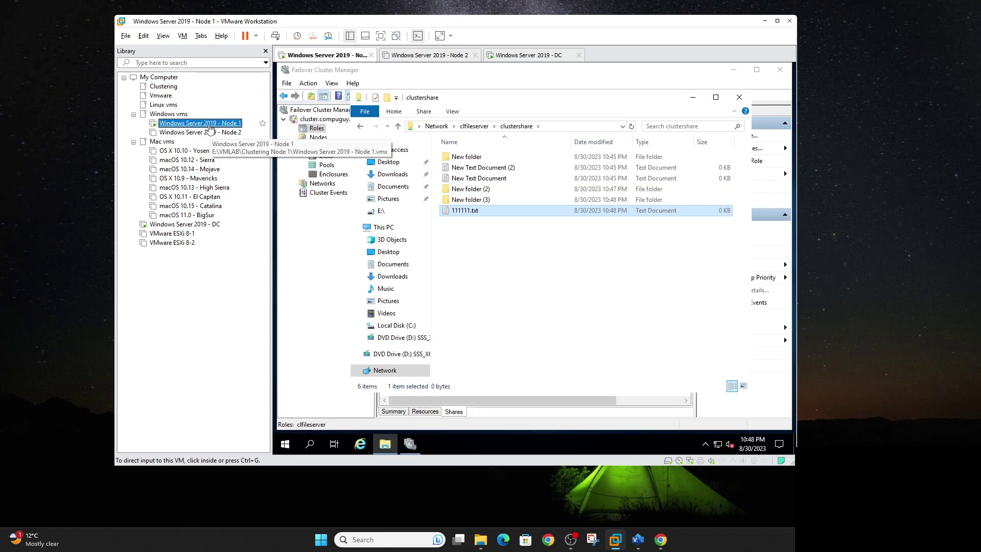
left_click(739, 97)
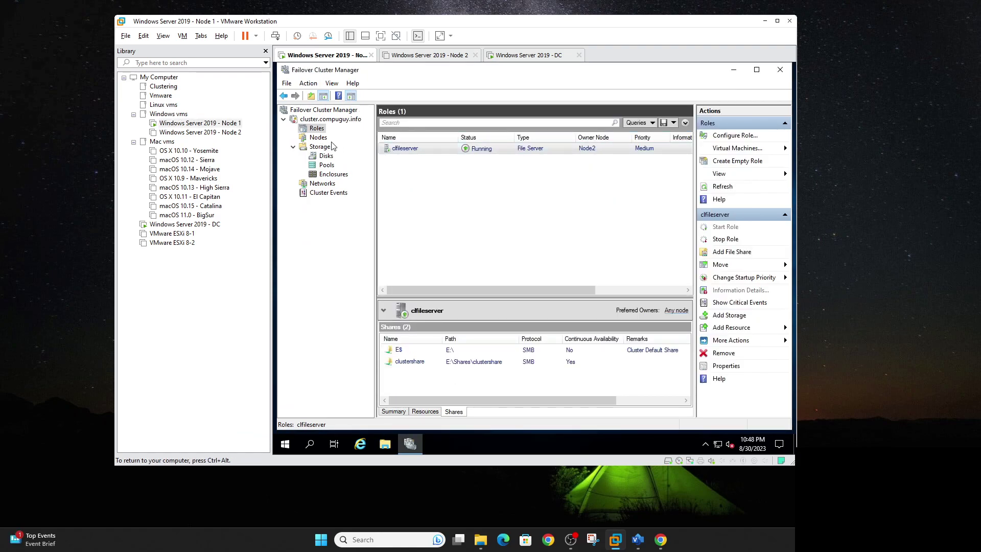
left_click(318, 138)
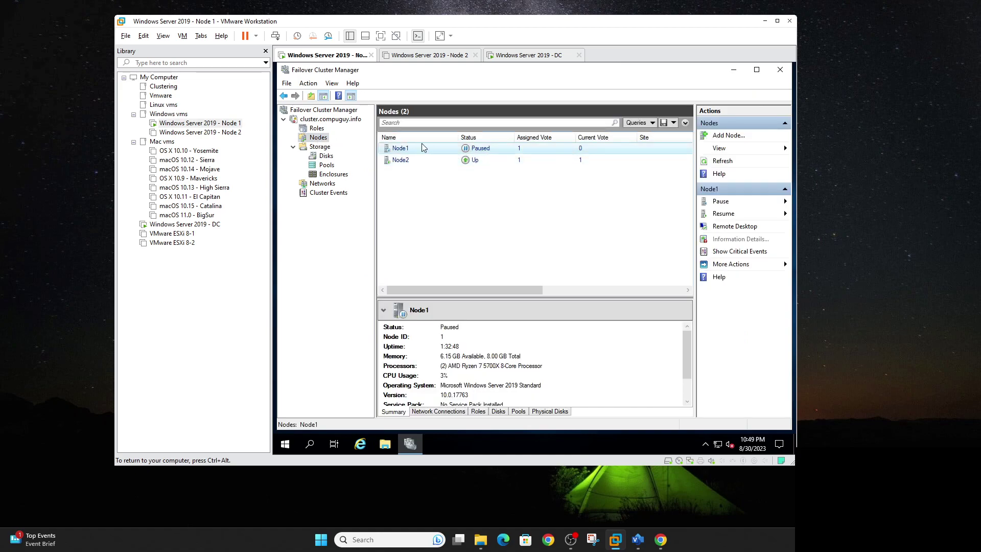
right_click(423, 146)
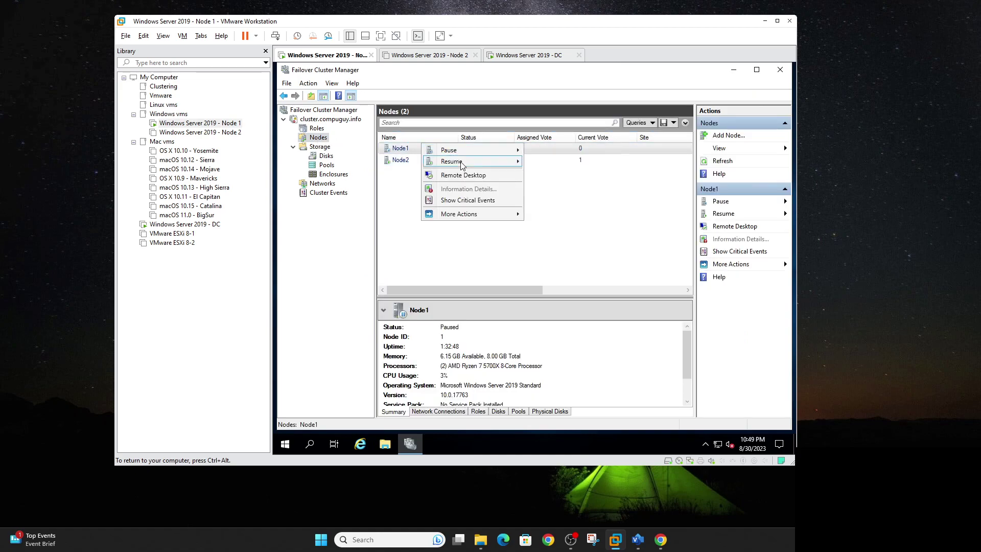
mouse_move(463, 161)
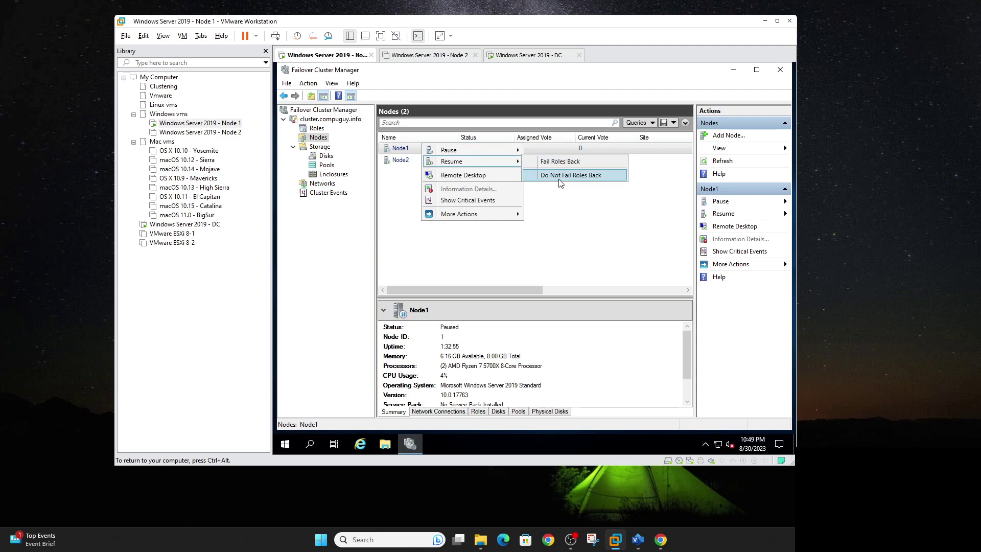
left_click(559, 175)
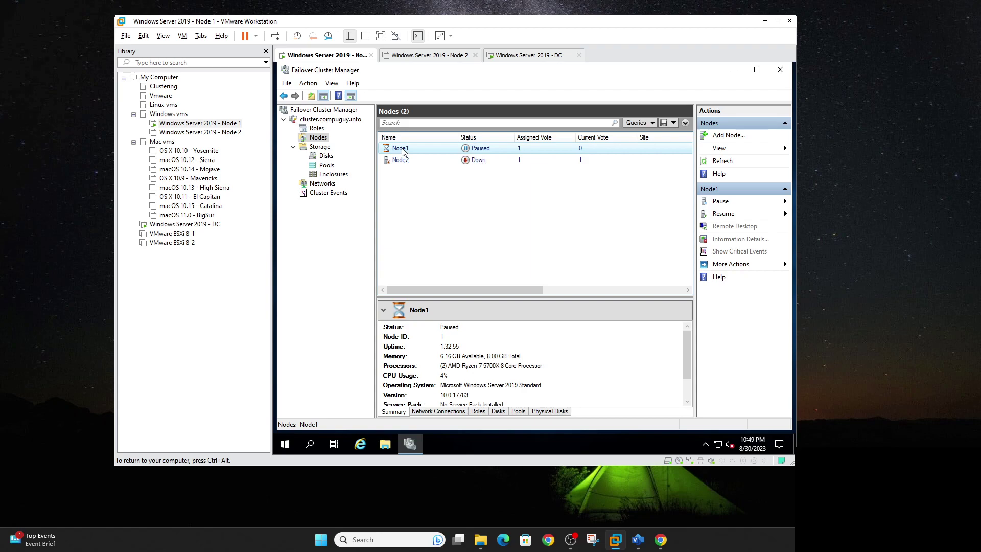
Check the resume options of Node1 and refresh the cluster's node list
right_click(403, 152)
mouse_move(468, 168)
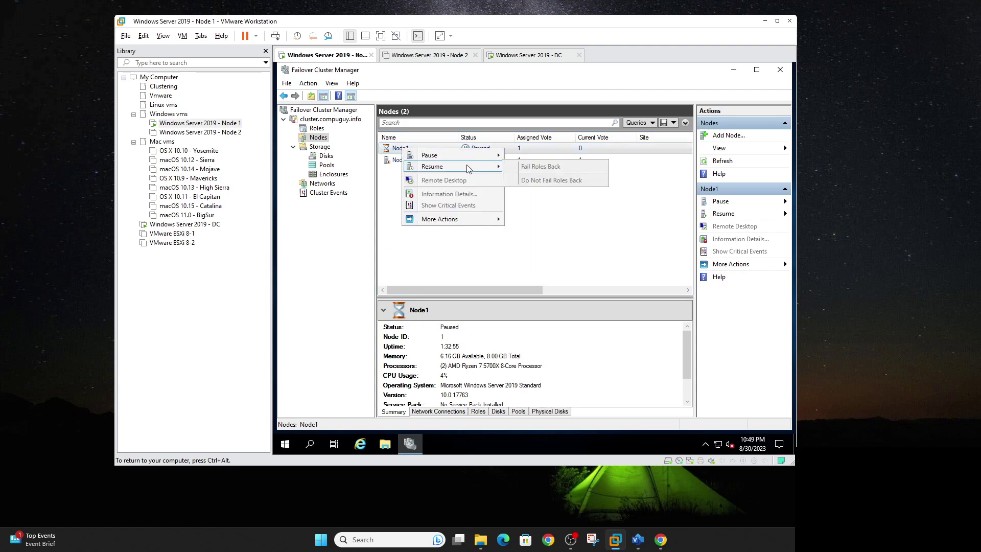
left_click(551, 211)
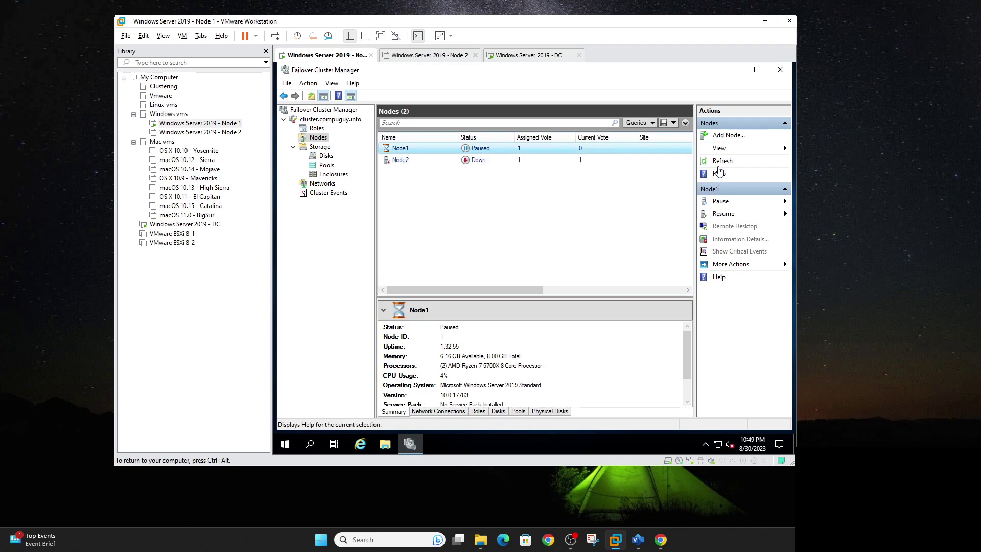
left_click(718, 163)
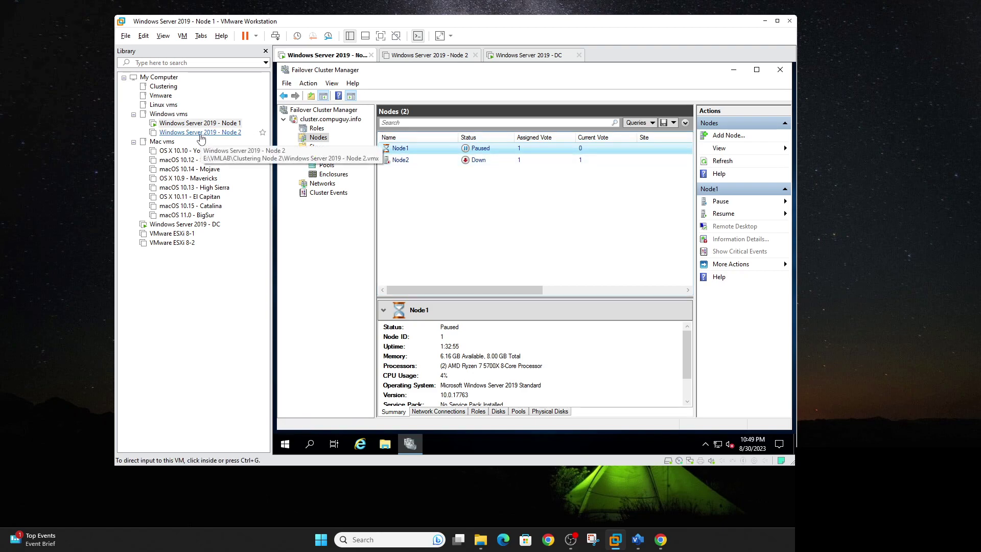
Power on the Windows Server 2019 - Node 2 virtual machine
left_click(209, 134)
right_click(209, 134)
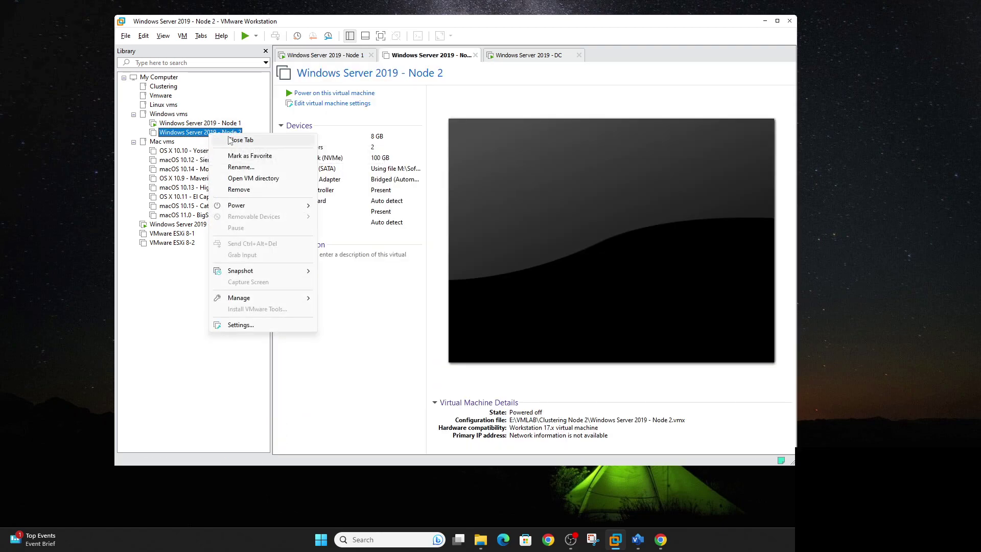
left_click(309, 98)
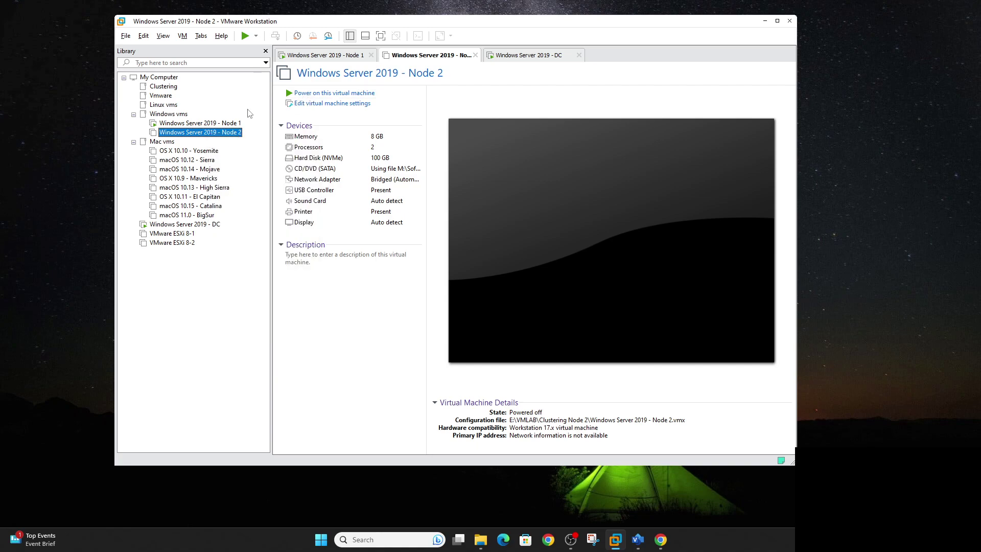
left_click(299, 93)
Check the cluster node statuses and the drives available under This PC on Node 1
left_click(204, 123)
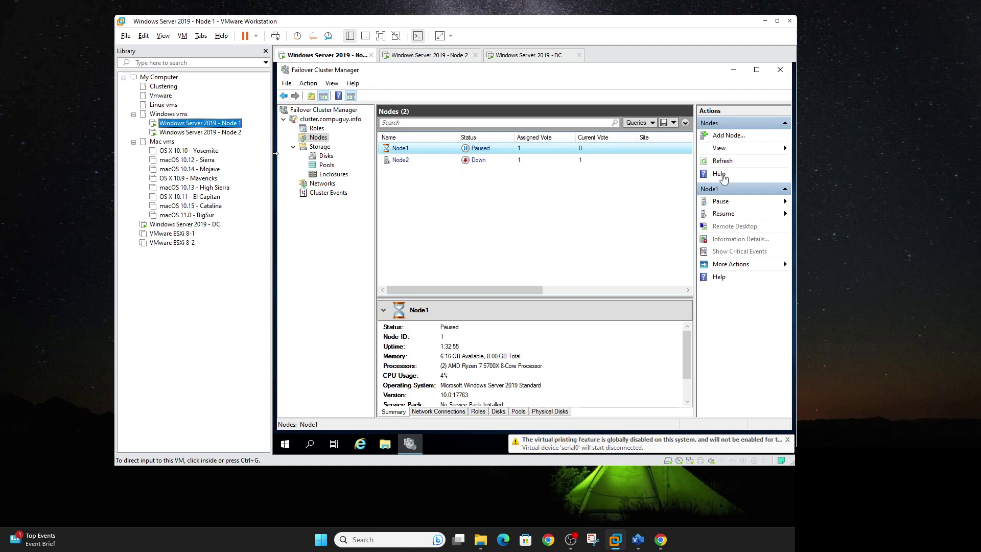
left_click(276, 153)
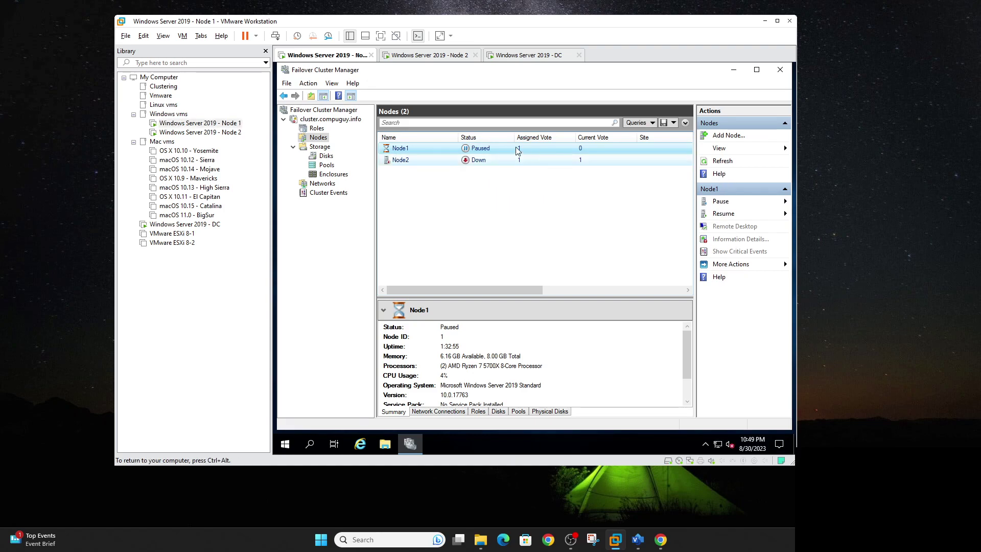
left_click(385, 443)
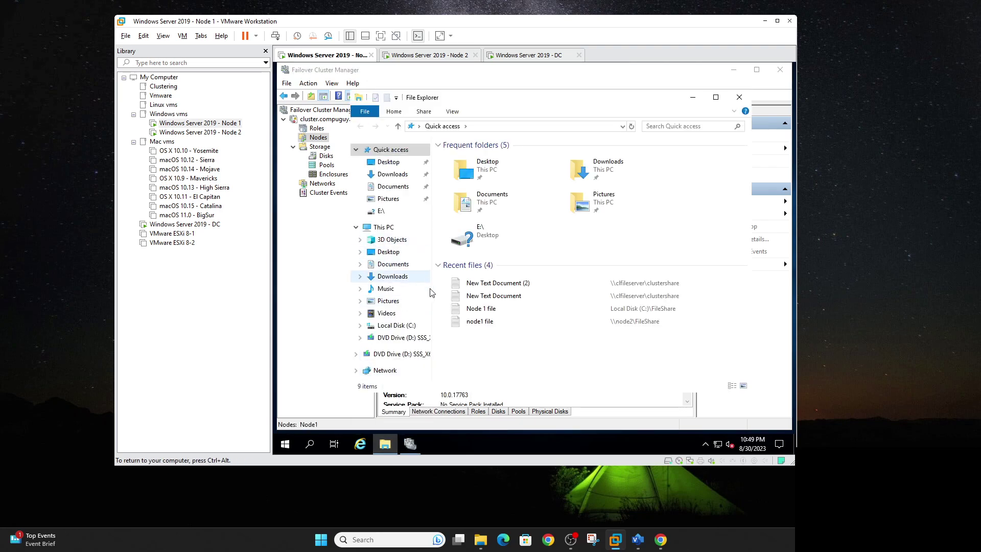
left_click(384, 228)
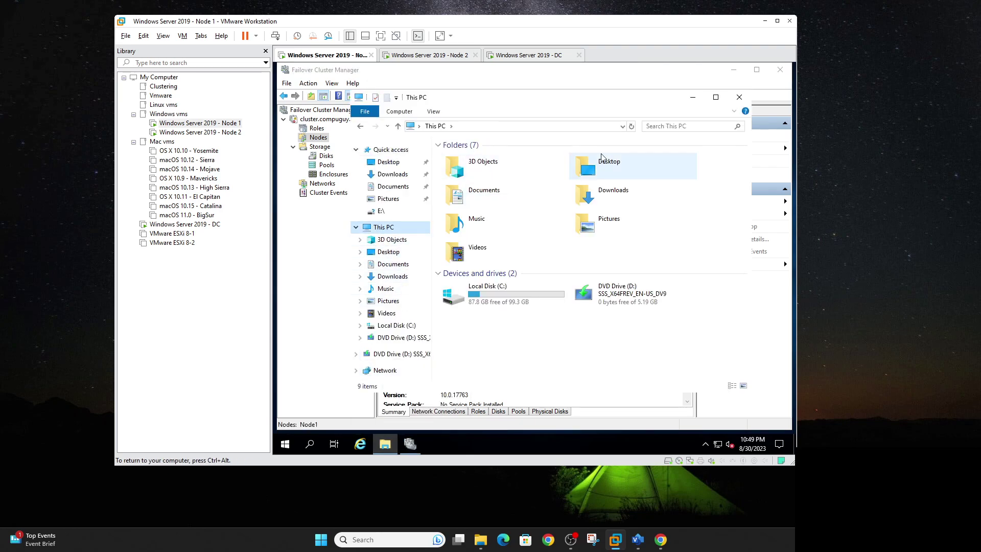
left_click(739, 97)
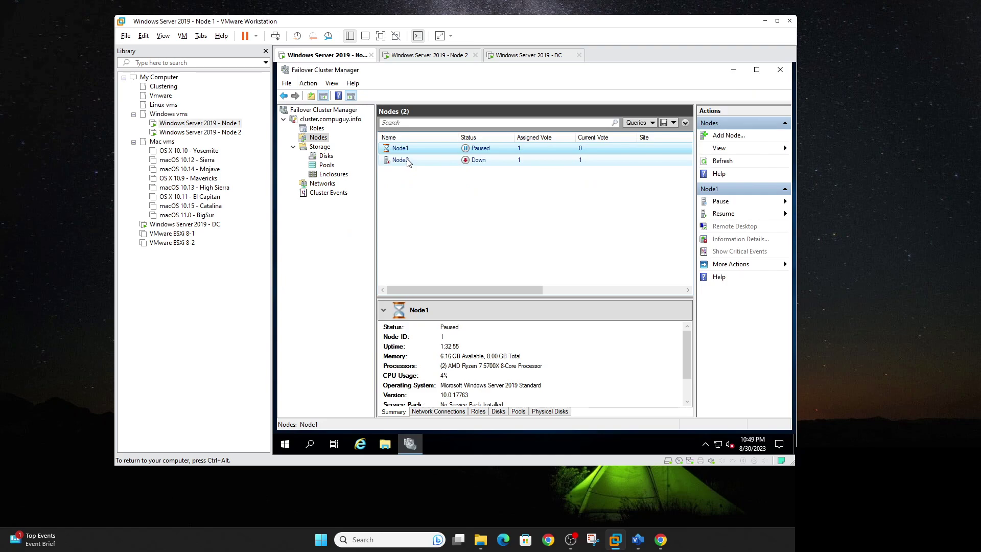
Check again whether Node1 can be resumed while Node 2 starts up
right_click(485, 149)
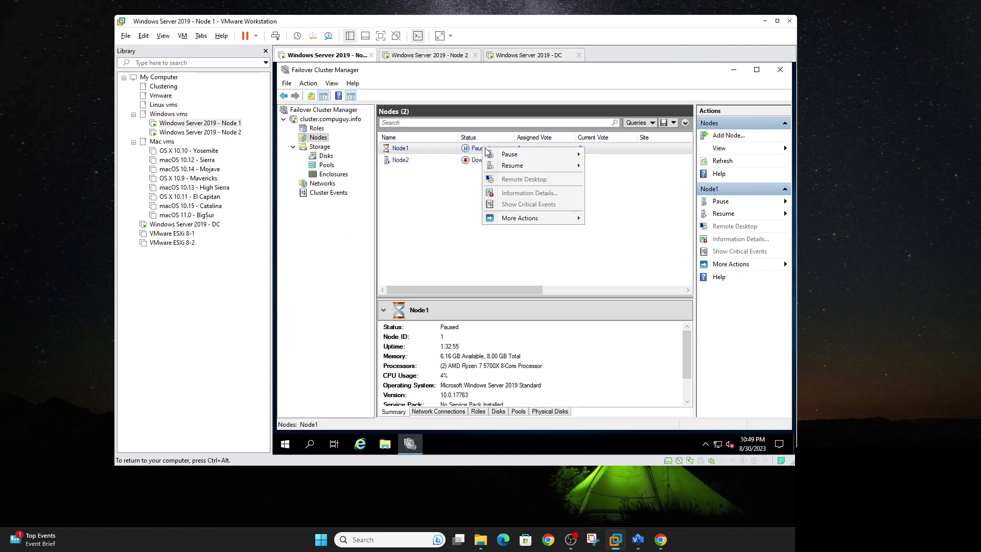
mouse_move(515, 169)
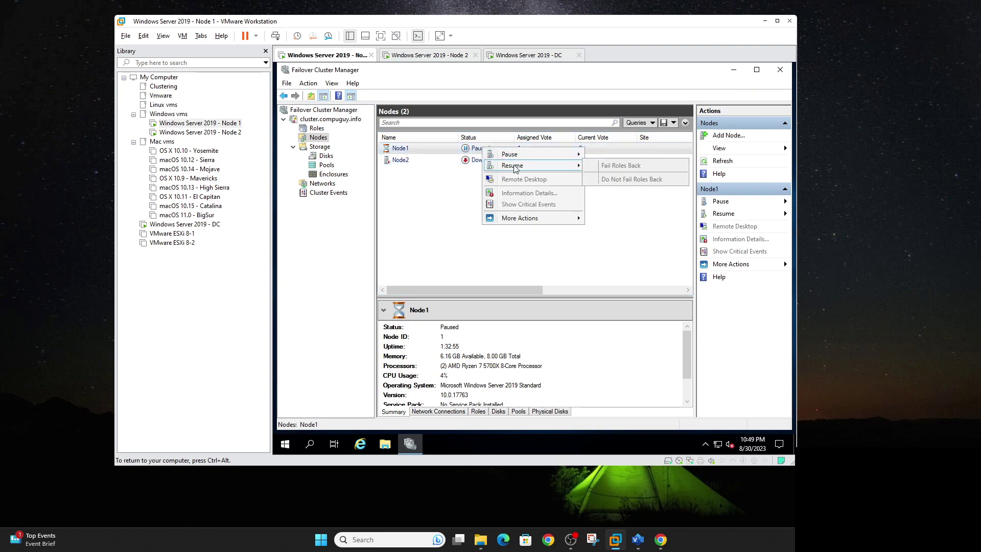
left_click(407, 217)
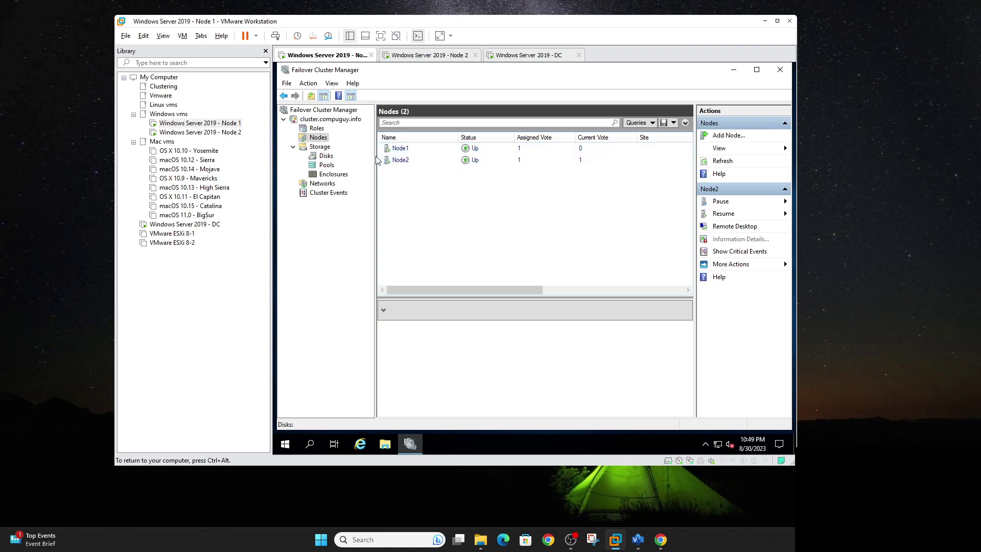
Check the owner nodes of the clfileserver role and cluster disk, and view the contents of \\clfileserver\clustershare on Node 1
left_click(316, 128)
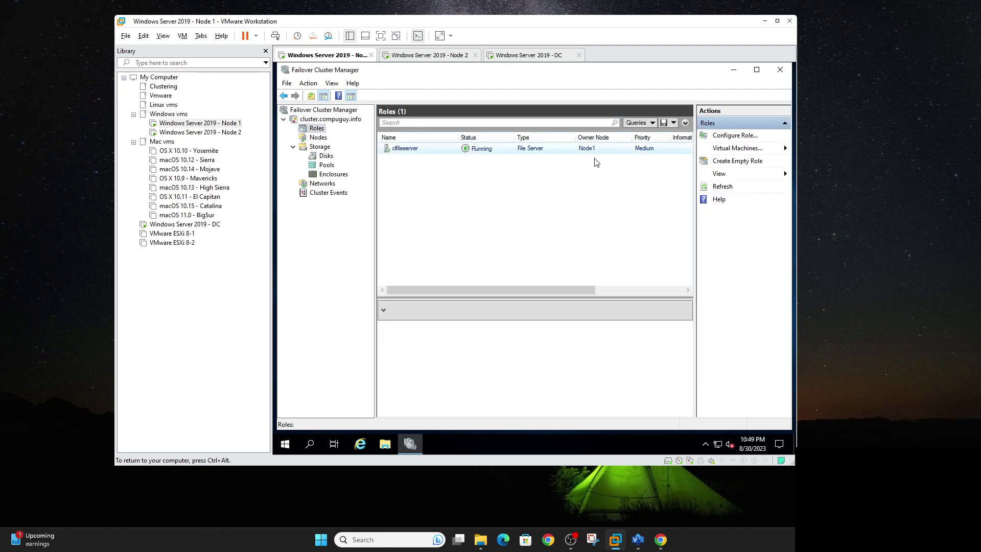
left_click(326, 156)
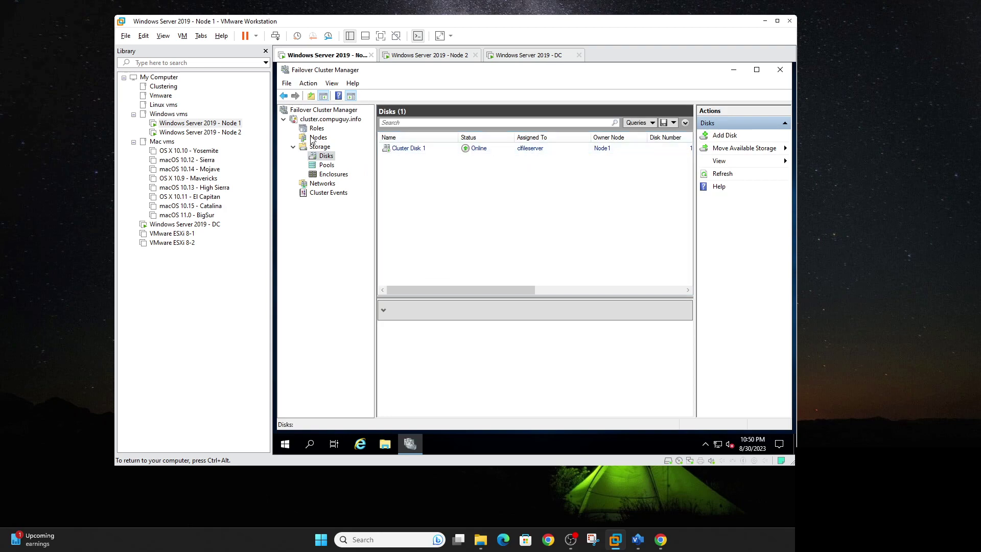
left_click(385, 444)
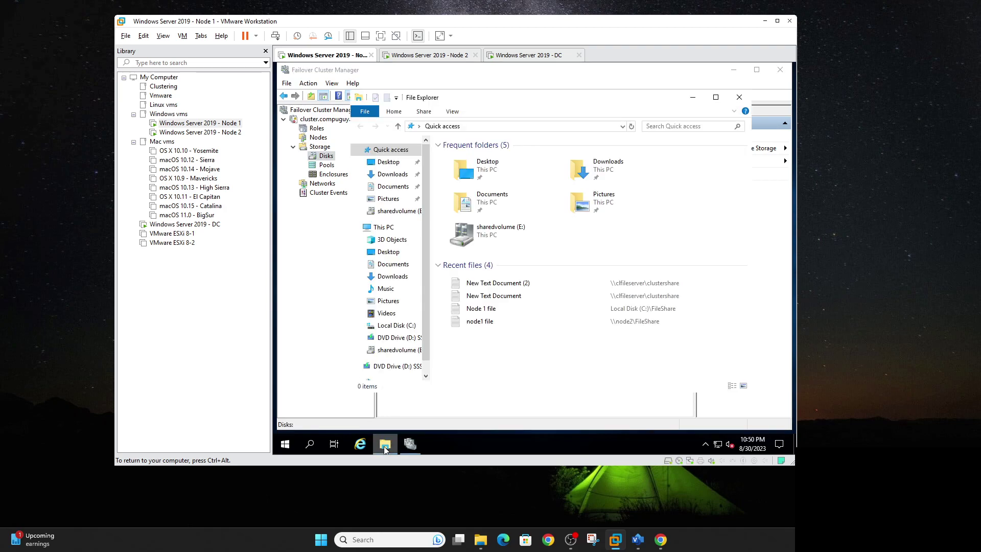
left_click(623, 127)
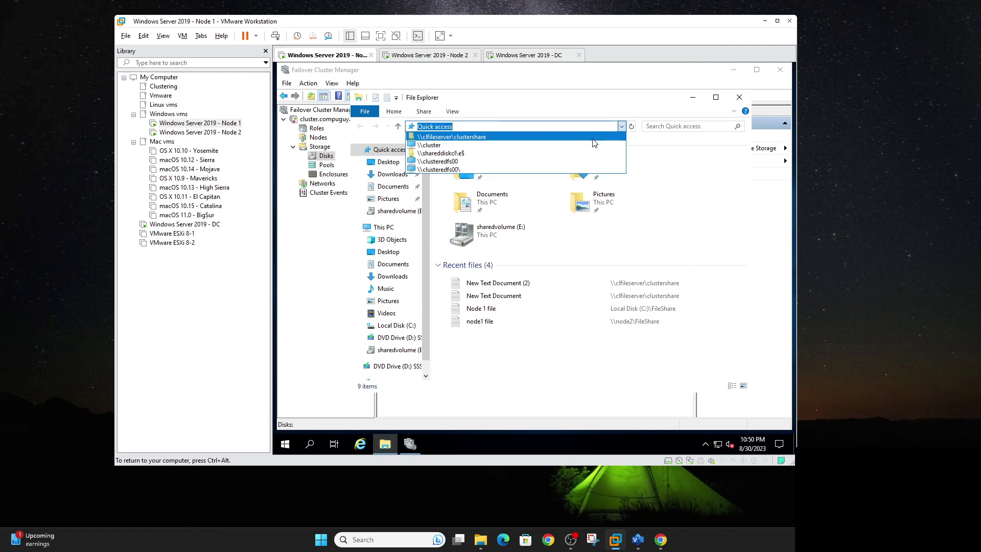
left_click(562, 142)
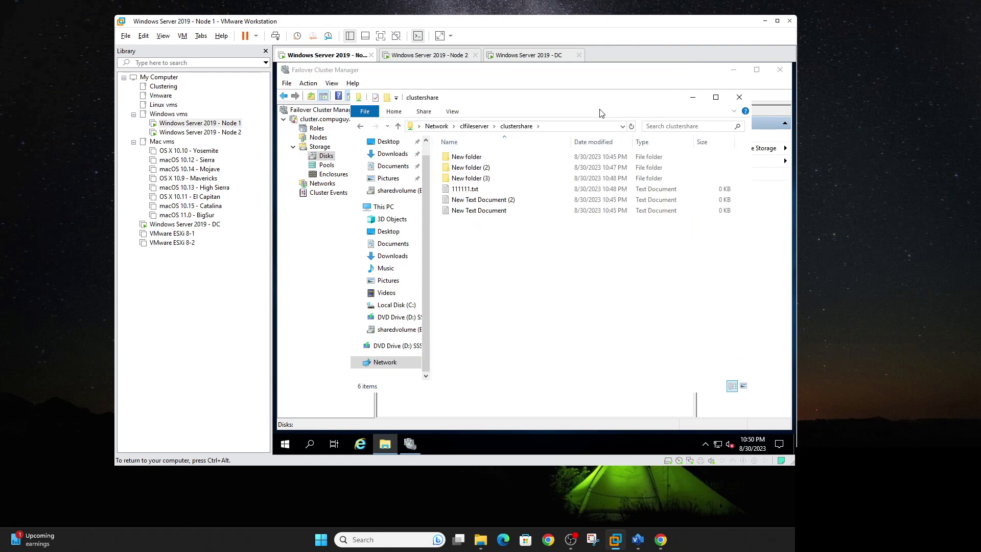
left_click(741, 101)
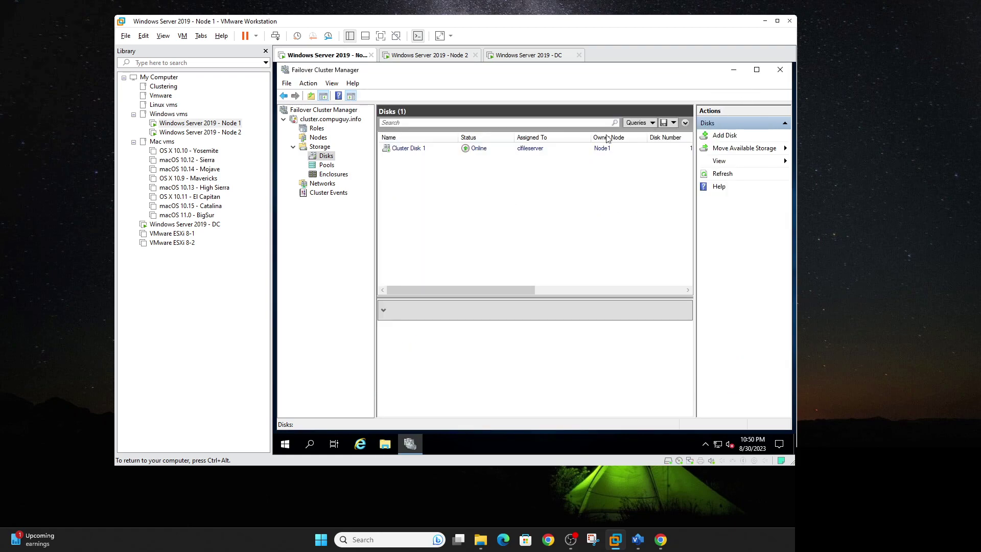
Review the cluster's nodes, roles and disks once more from Node 1
left_click(319, 137)
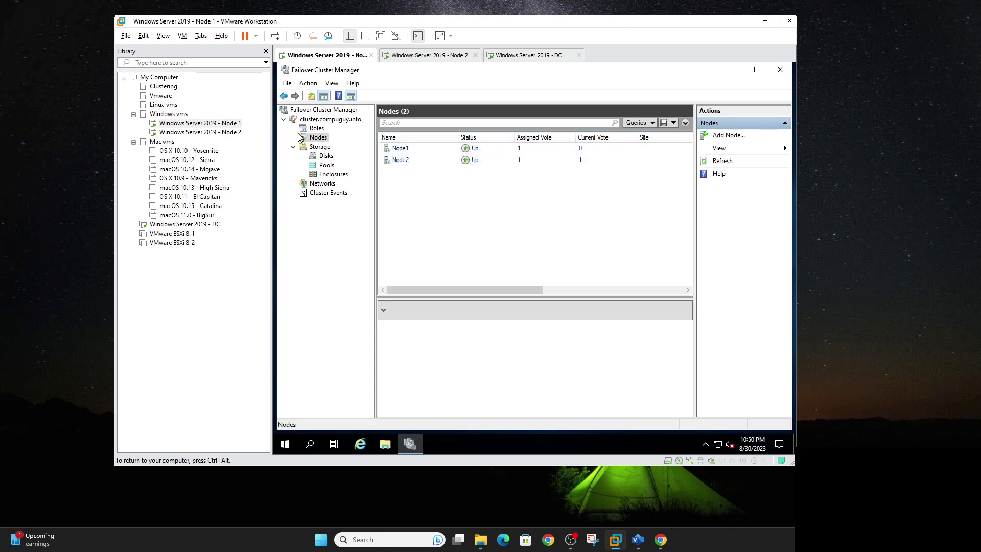
left_click(317, 129)
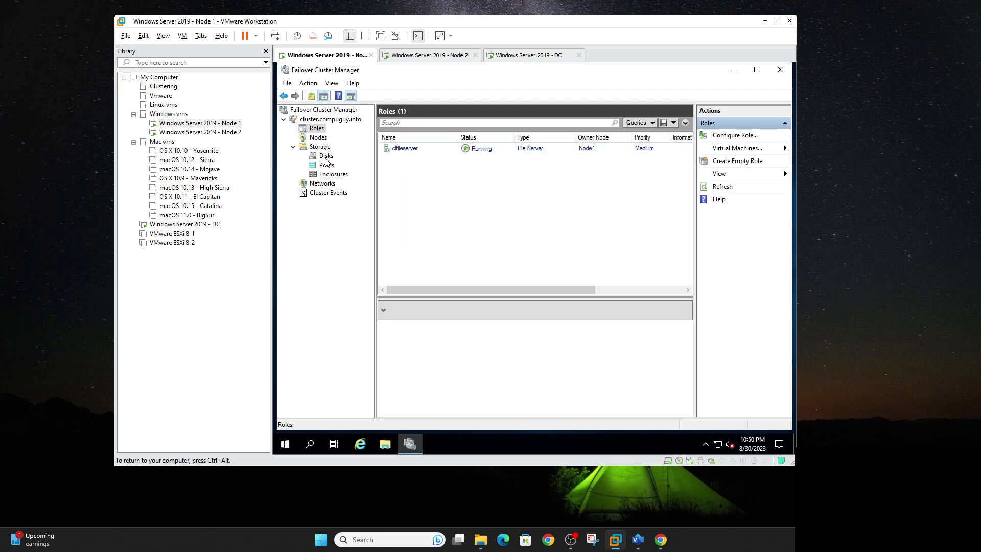
left_click(327, 158)
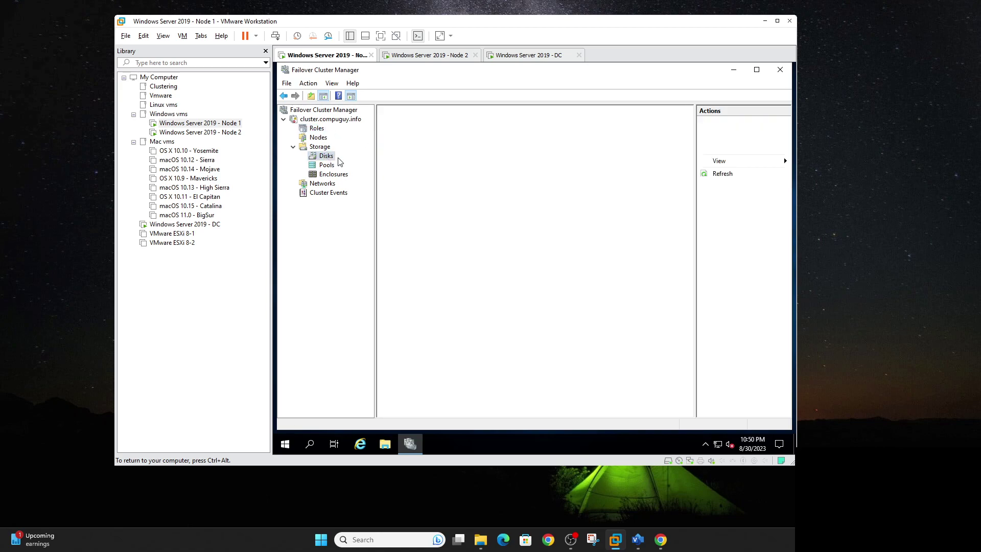
left_click(319, 138)
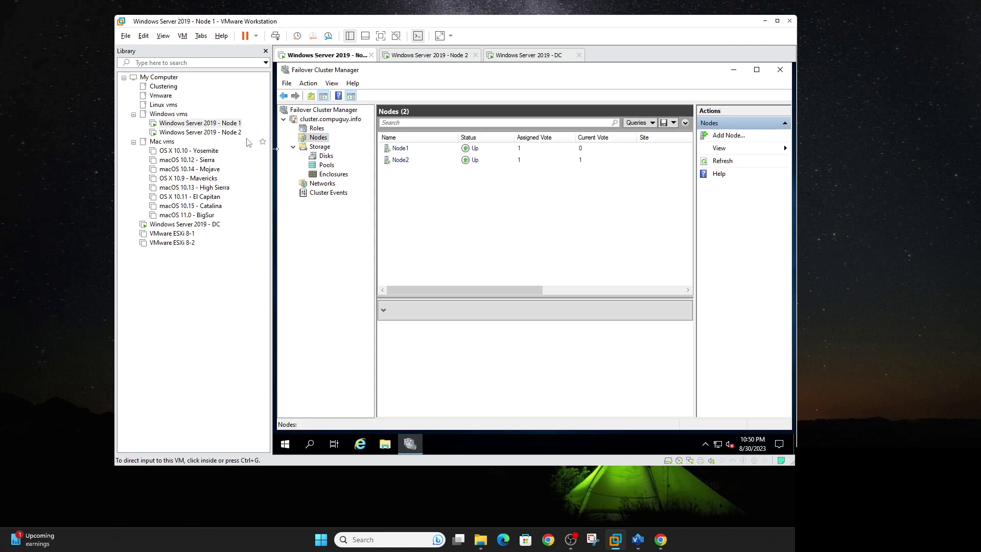
Shut down the guest operating system of the Windows Server 2019 - Node 1 virtual machine
right_click(216, 126)
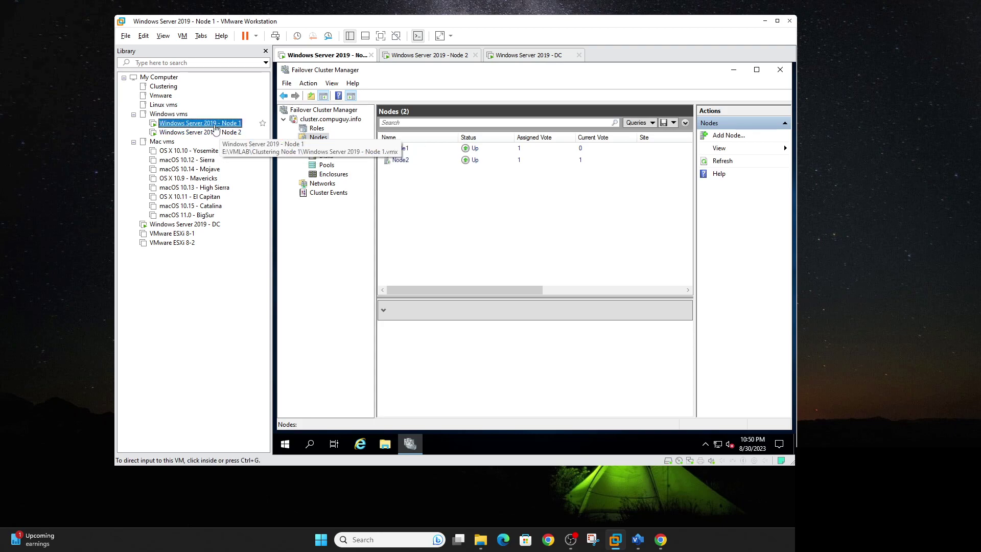
mouse_move(255, 199)
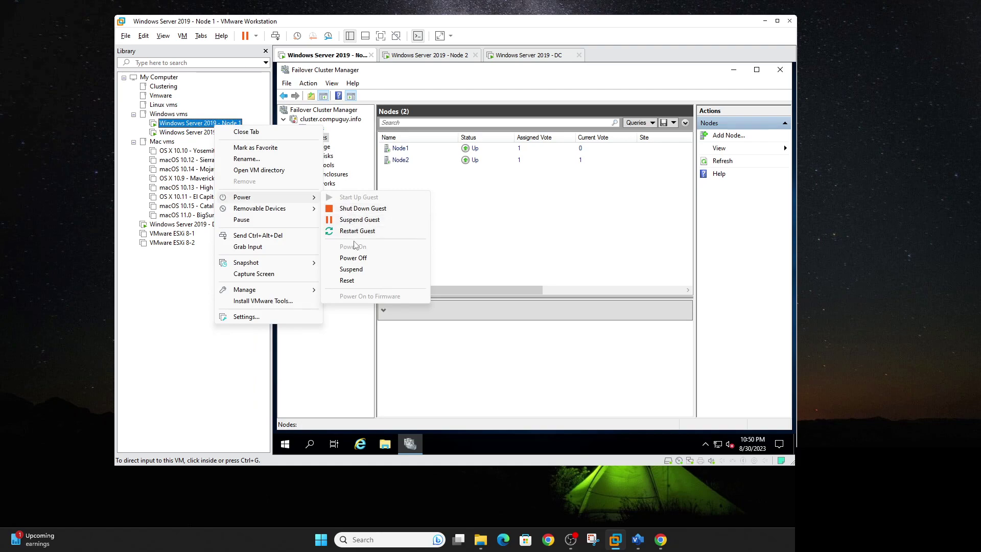
left_click(360, 209)
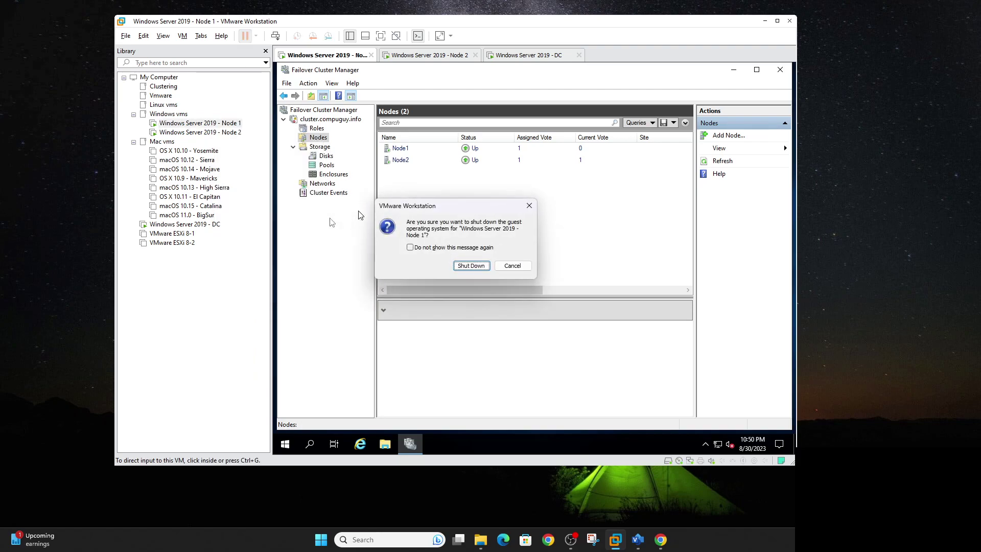
left_click(467, 265)
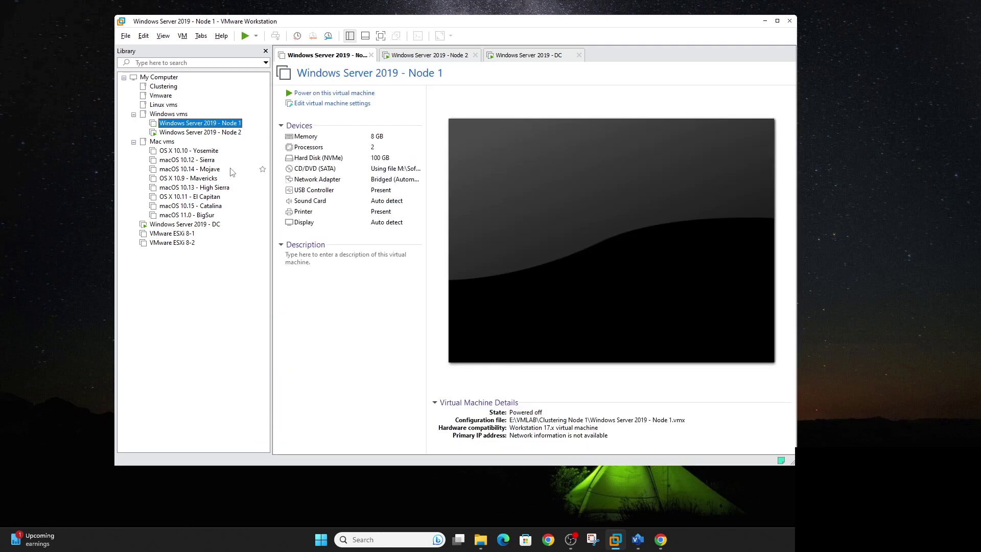
Sign in to the Windows Server 2019 - Node 2 virtual machine with the domain administrator account's password
left_click(222, 133)
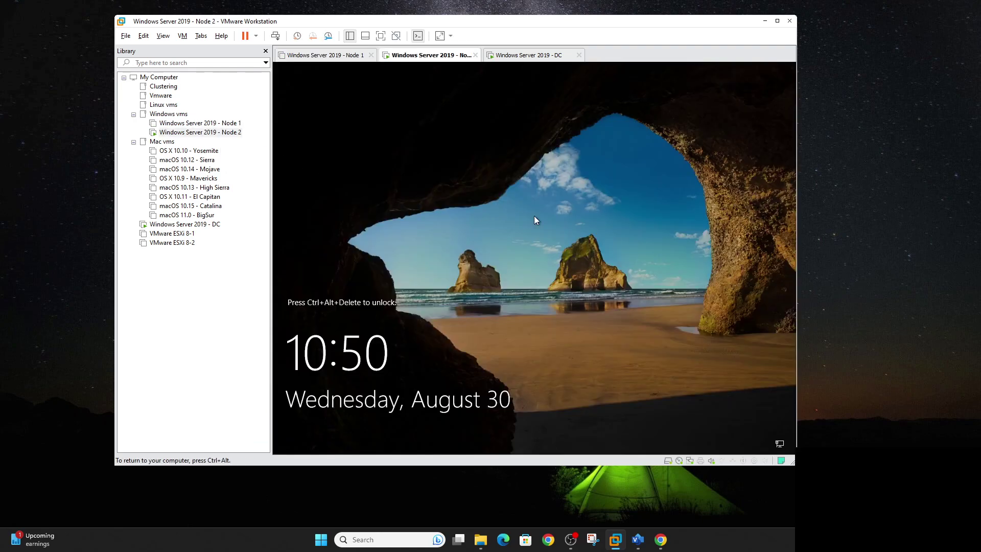
key("ctrl+alt+Insert")
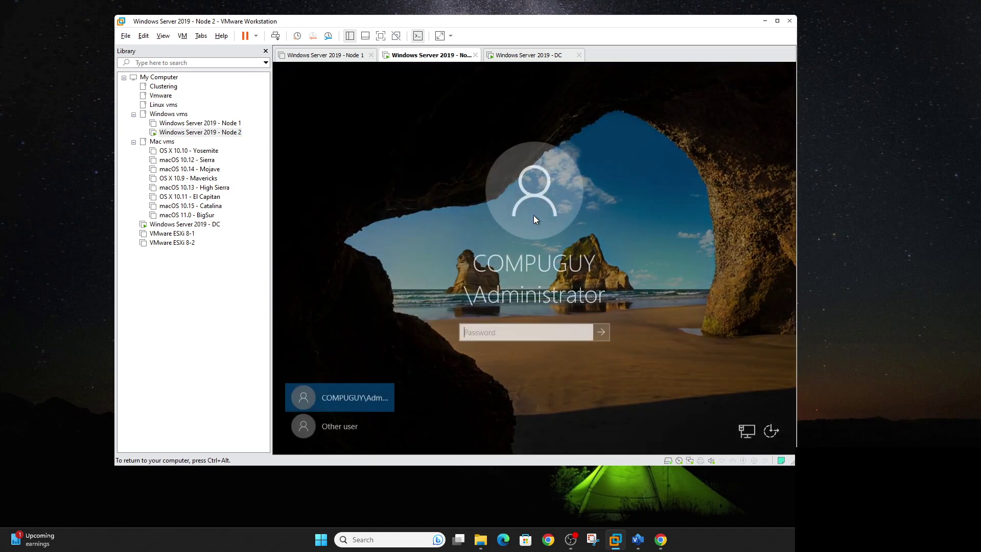
type("••••••••••••")
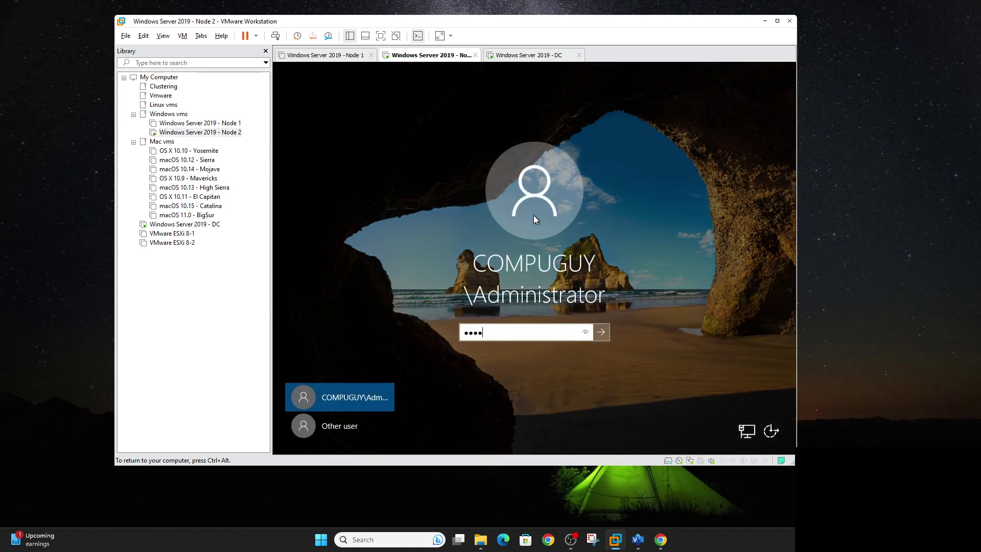
key("Return")
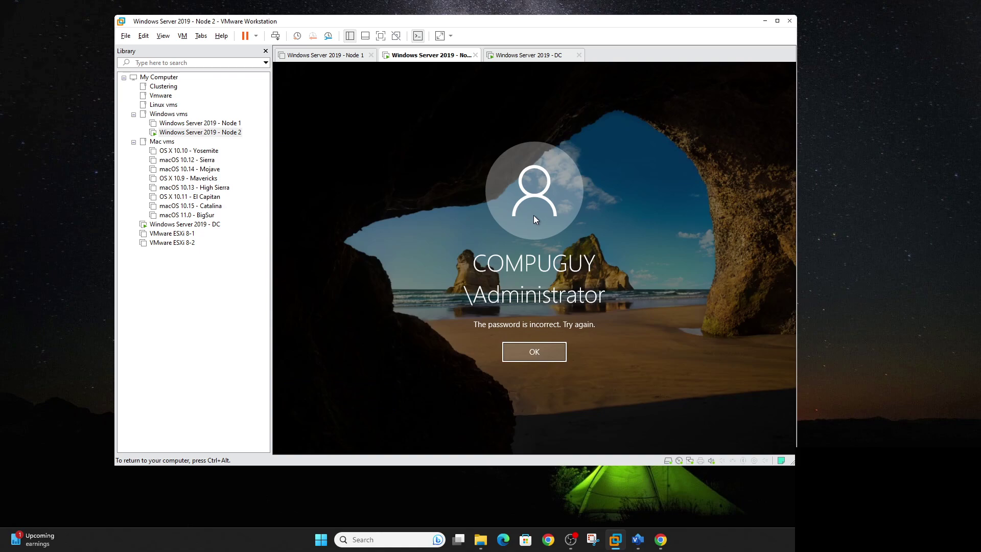
key("Return")
type("•••")
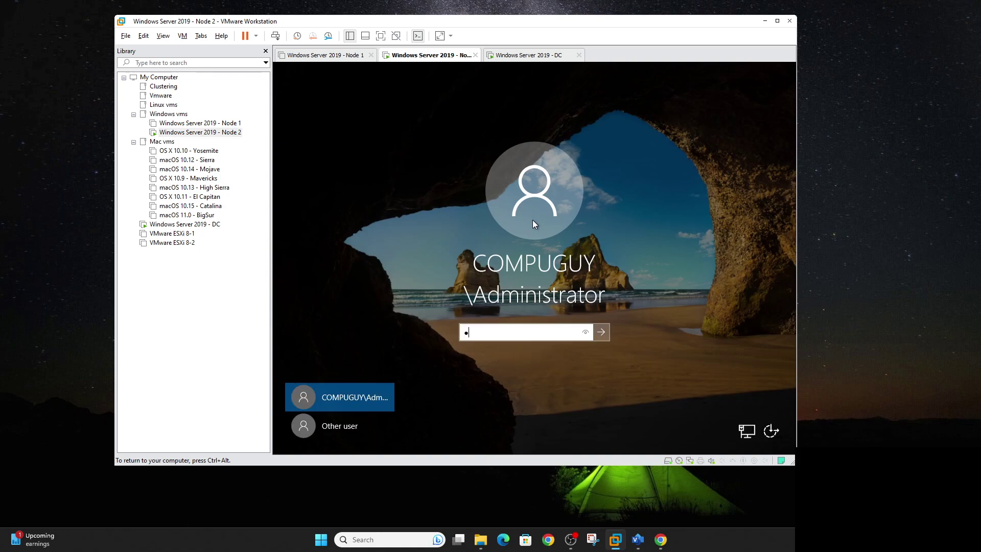
type("••••••")
key("Return")
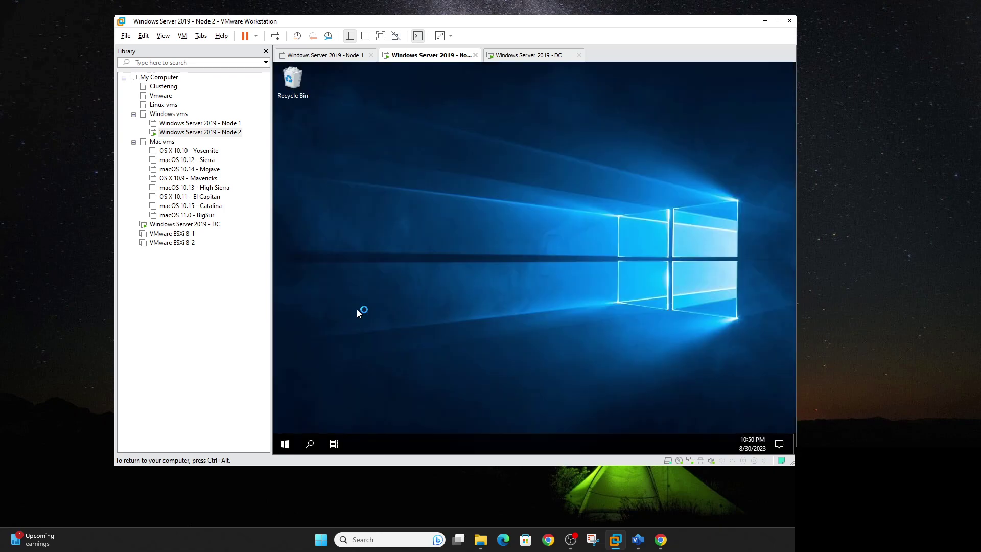
Switch to the Windows Server 2019 - DC virtual machine and open the clustershare folder on \\CLFILESERVER
left_click(206, 226)
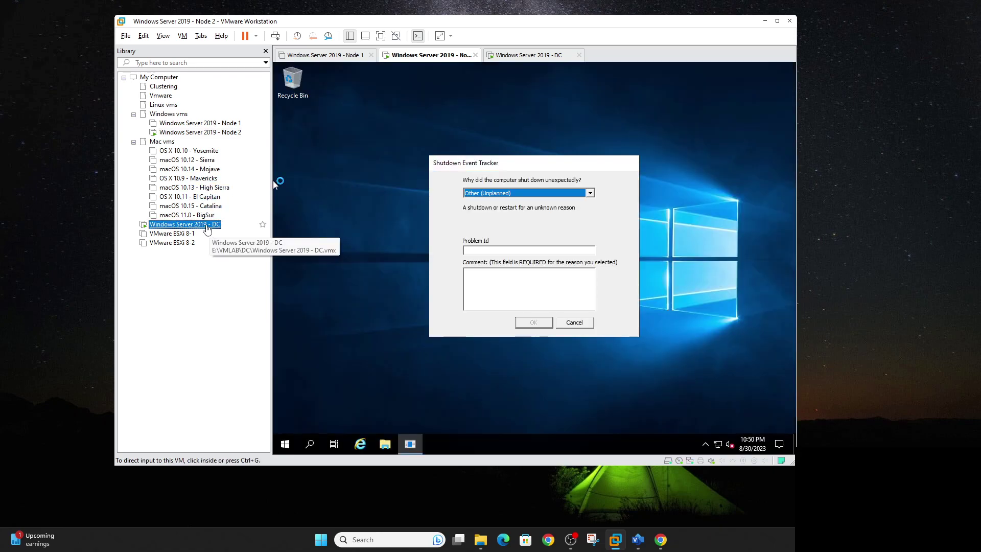
left_click(385, 442)
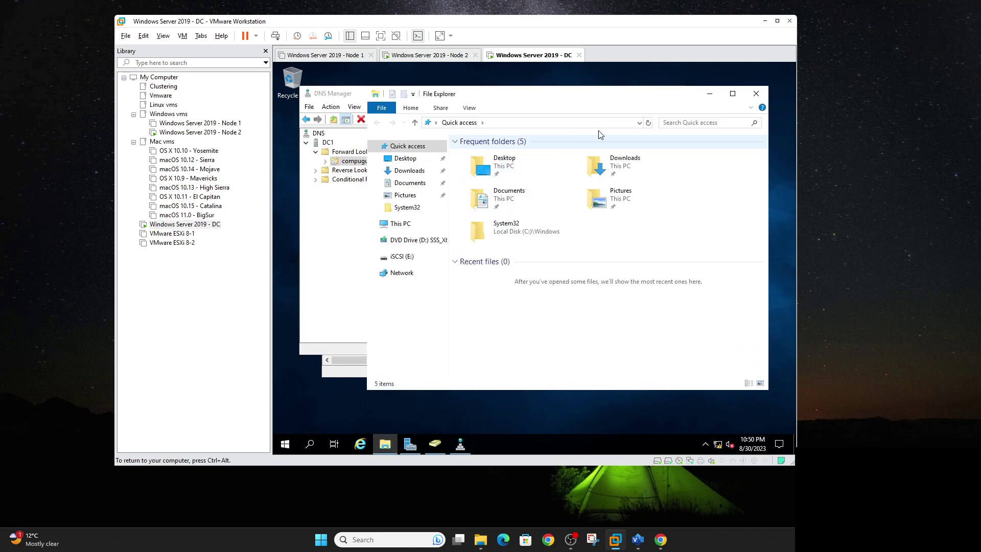
left_click(638, 123)
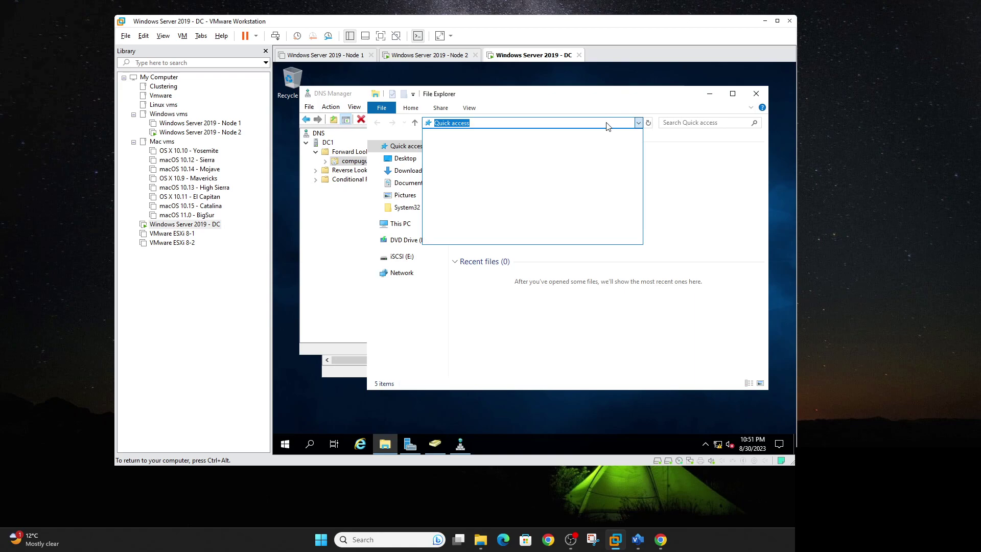
type("\\\\CLFILESERVER")
key("Return")
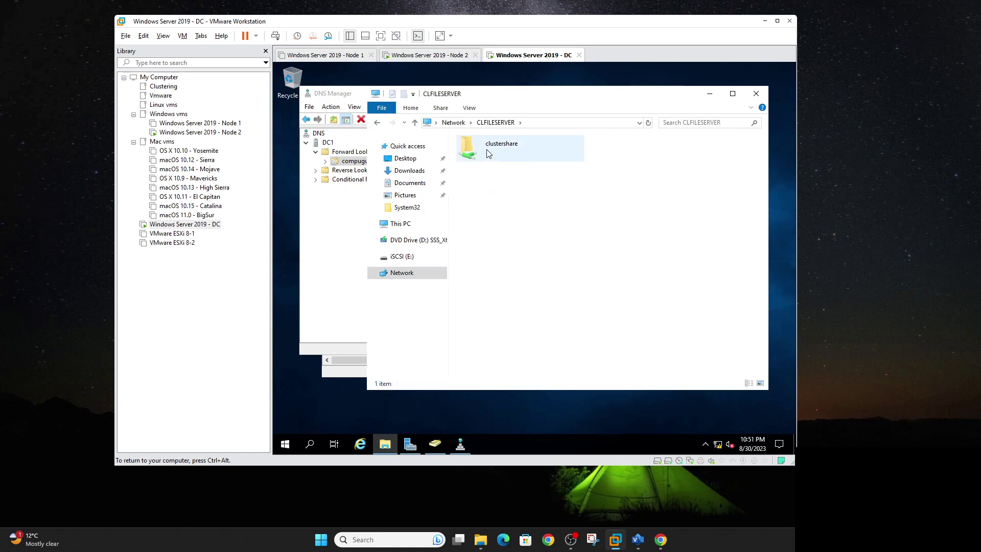
double_click(488, 154)
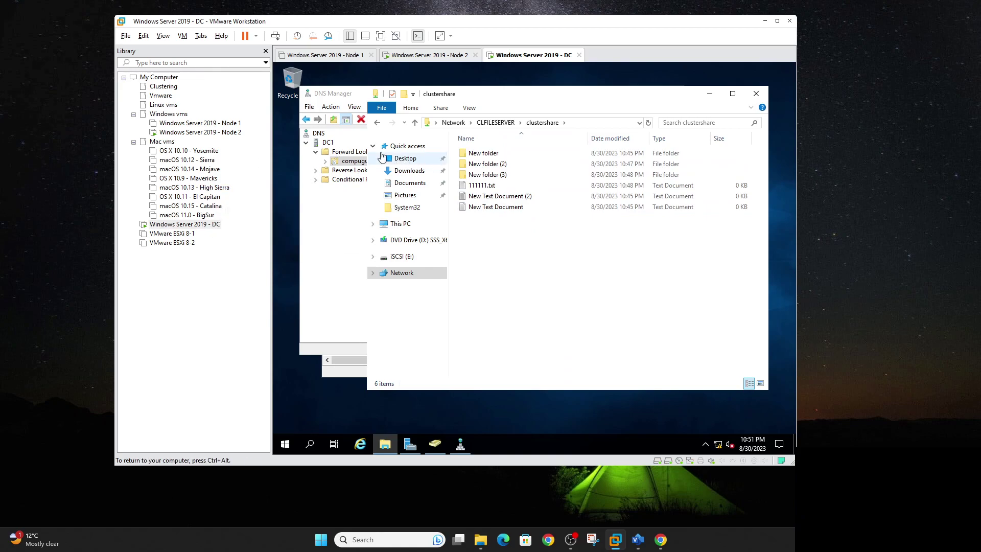
Add the text RRRRRRRRR to the 111111.txt file in clustershare and save it
left_click(488, 187)
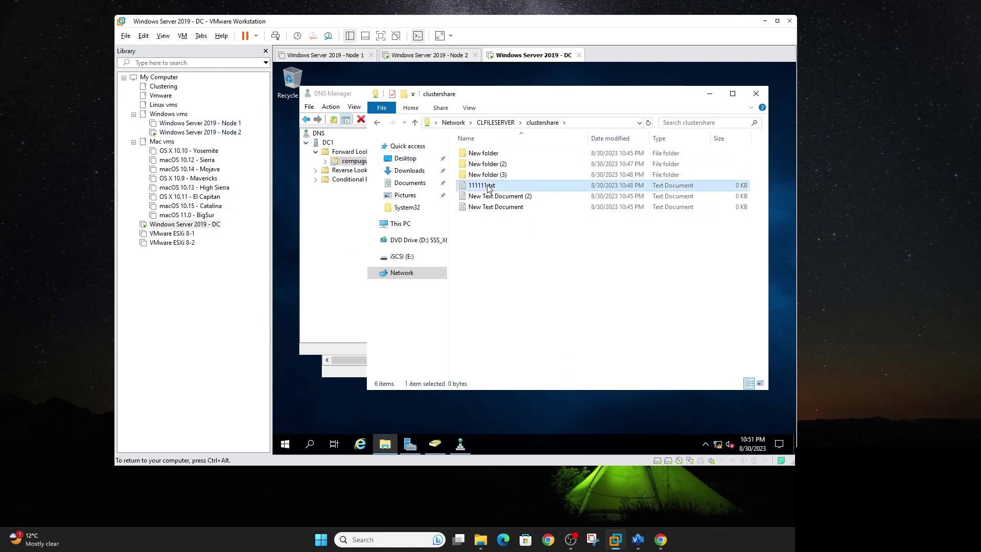
double_click(487, 186)
type("RRRRRRRRR")
left_click(689, 110)
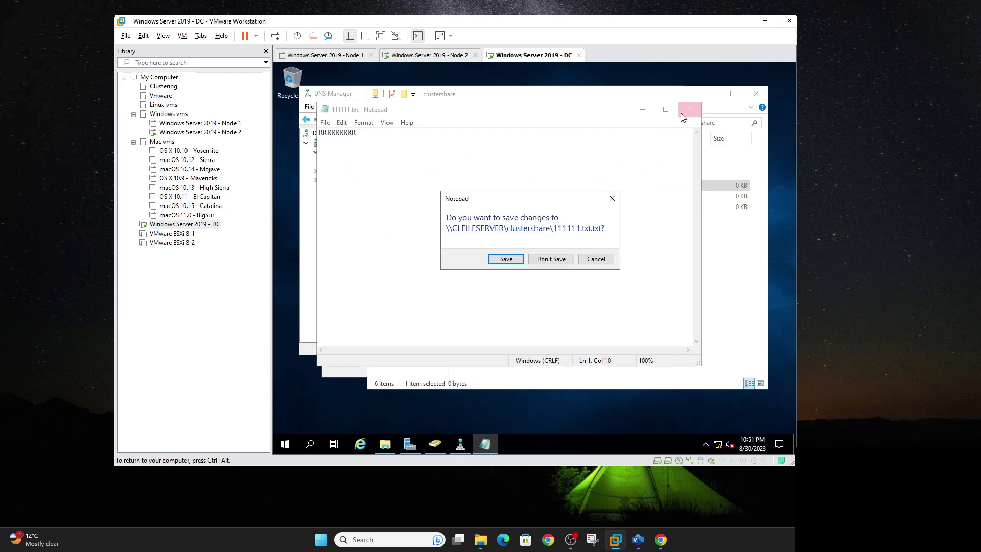
left_click(518, 260)
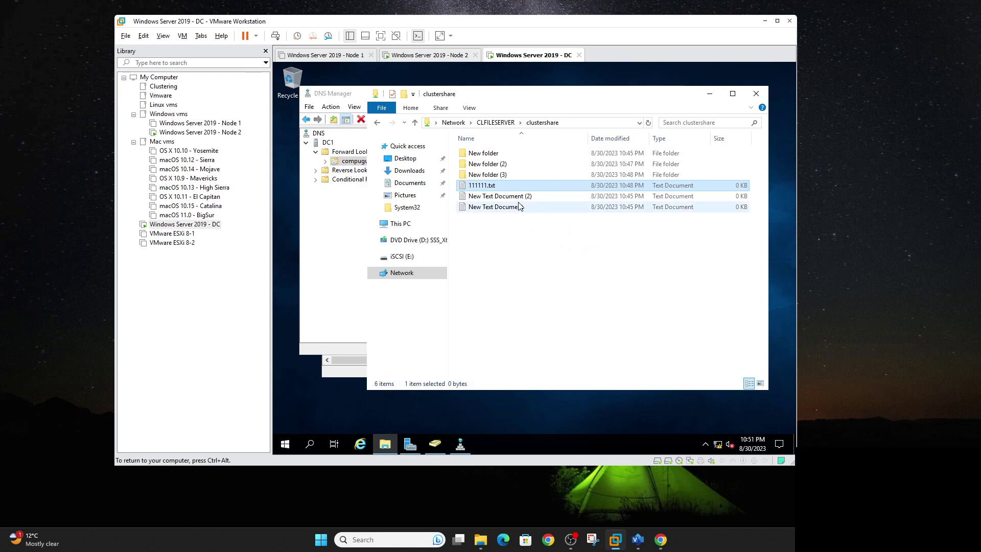
Return to Node 2, dismiss the Shutdown Event Tracker and launch Failover Cluster Manager
left_click(225, 132)
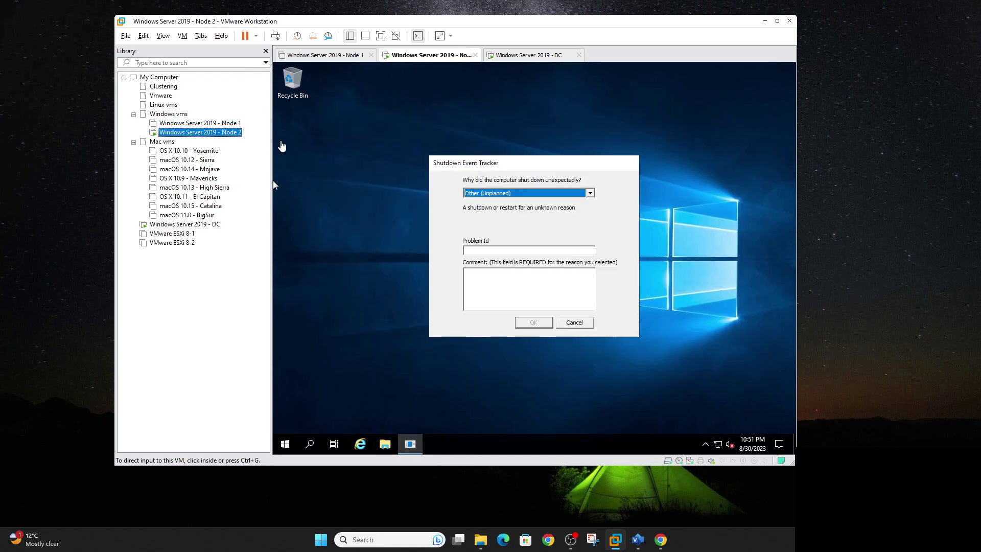
left_click(574, 322)
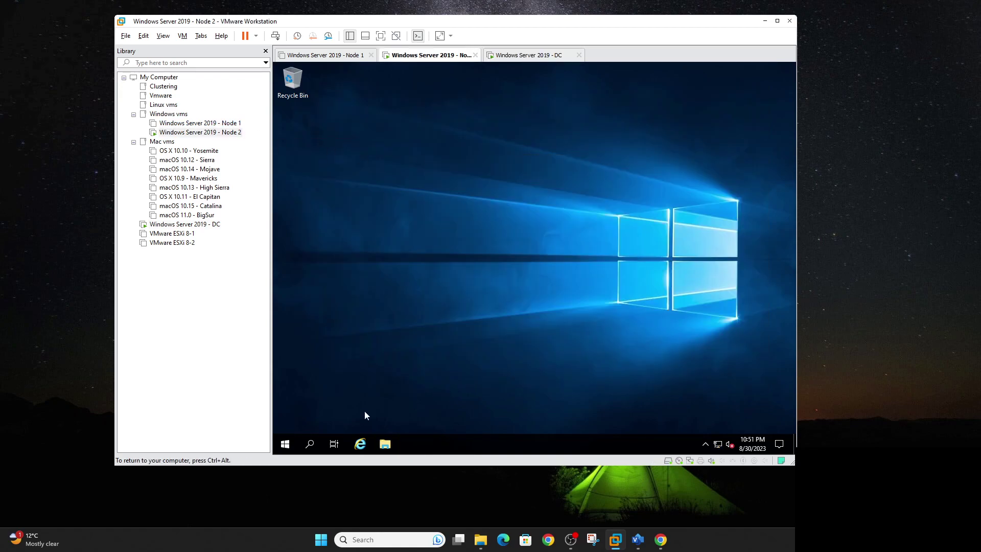
left_click(285, 444)
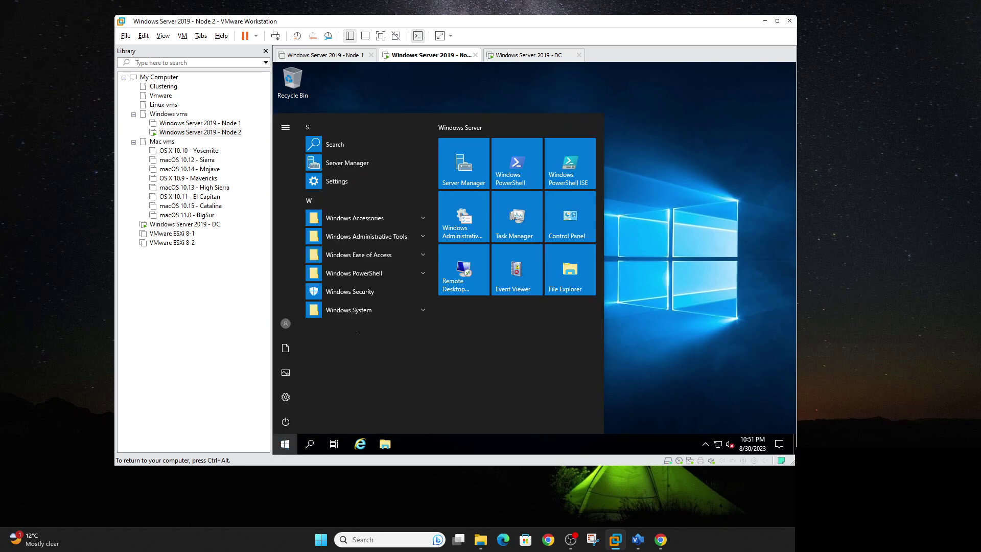
left_click(384, 237)
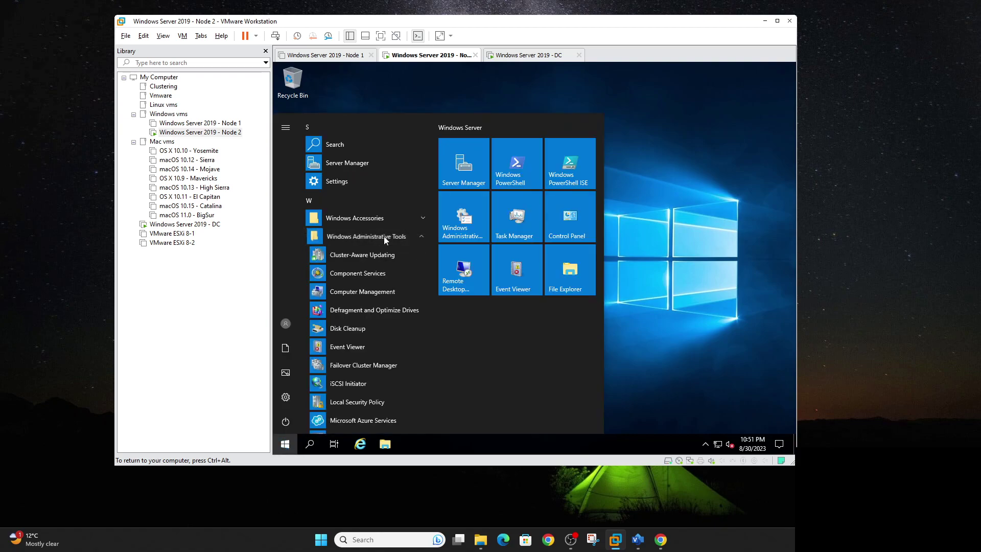
left_click(350, 367)
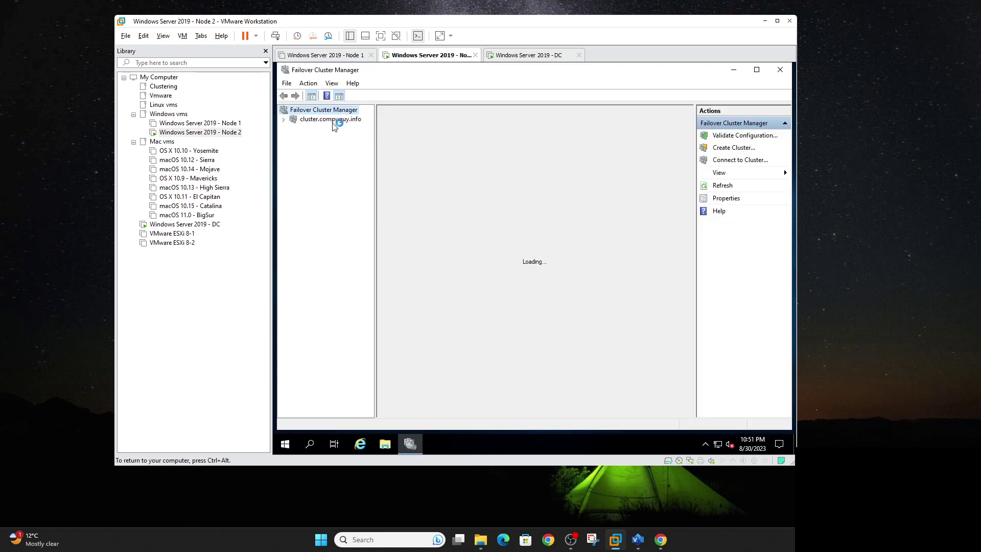
Check the node statuses of cluster.compuguy.info and view the summary of Node2
left_click(328, 119)
left_click(318, 136)
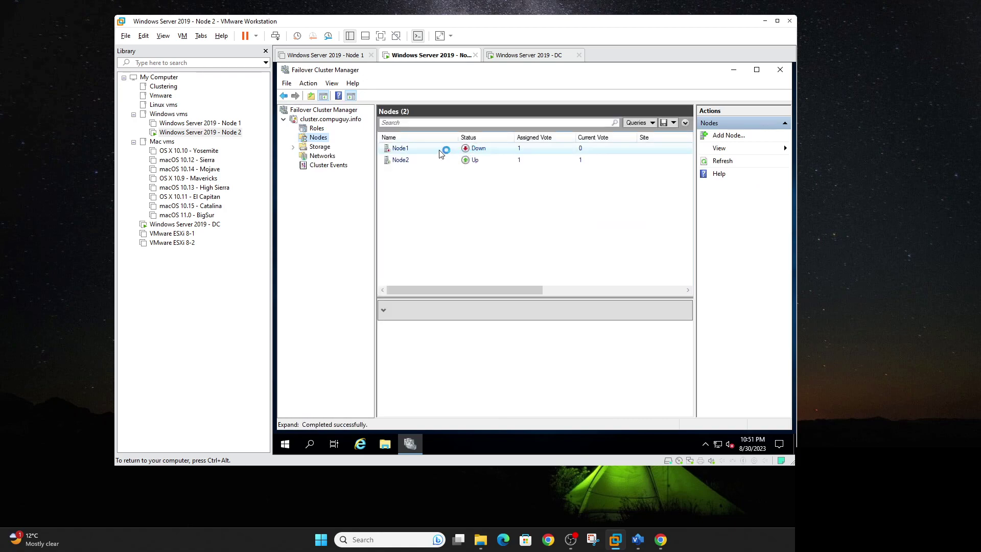
left_click(456, 160)
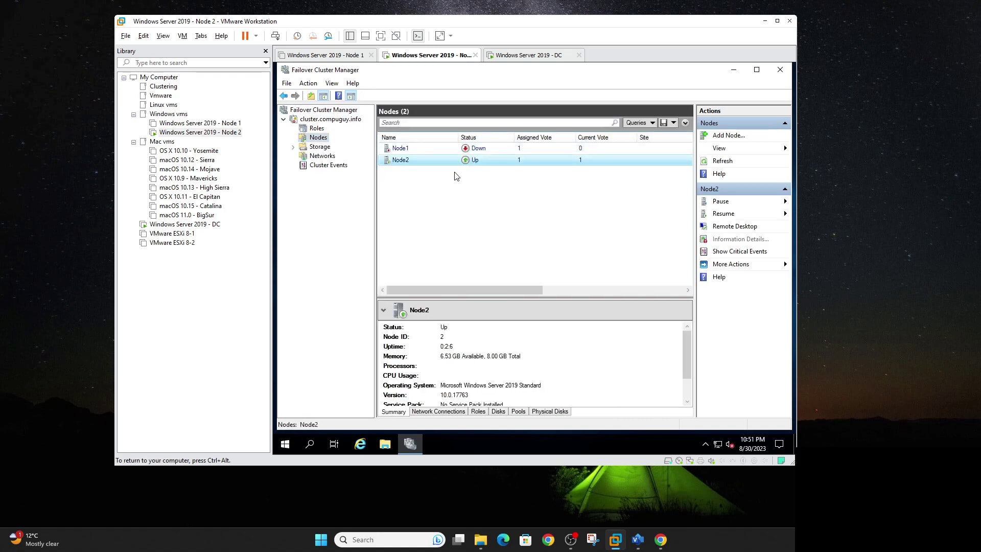
Power on the Windows Server 2019 - Node 1 virtual machine
left_click(227, 124)
right_click(227, 127)
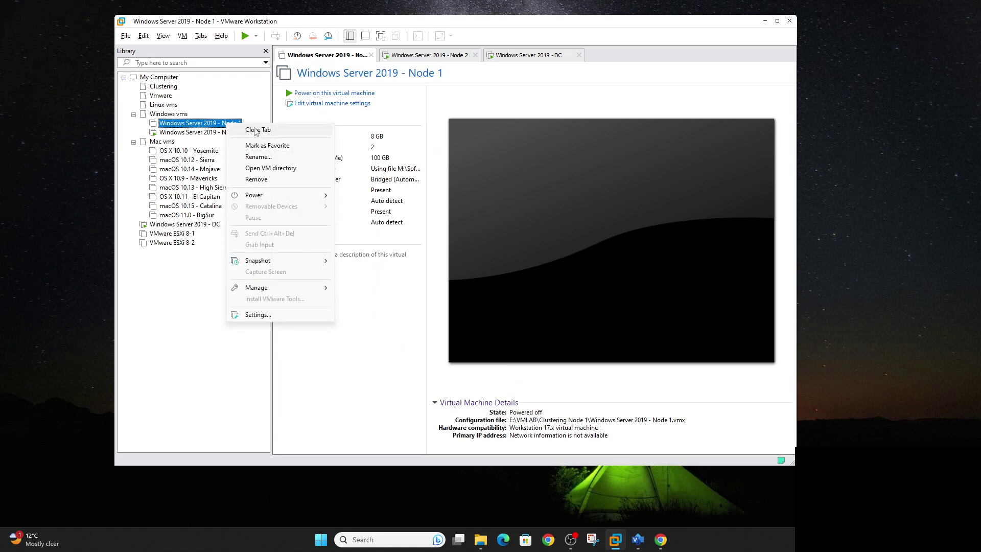
left_click(305, 98)
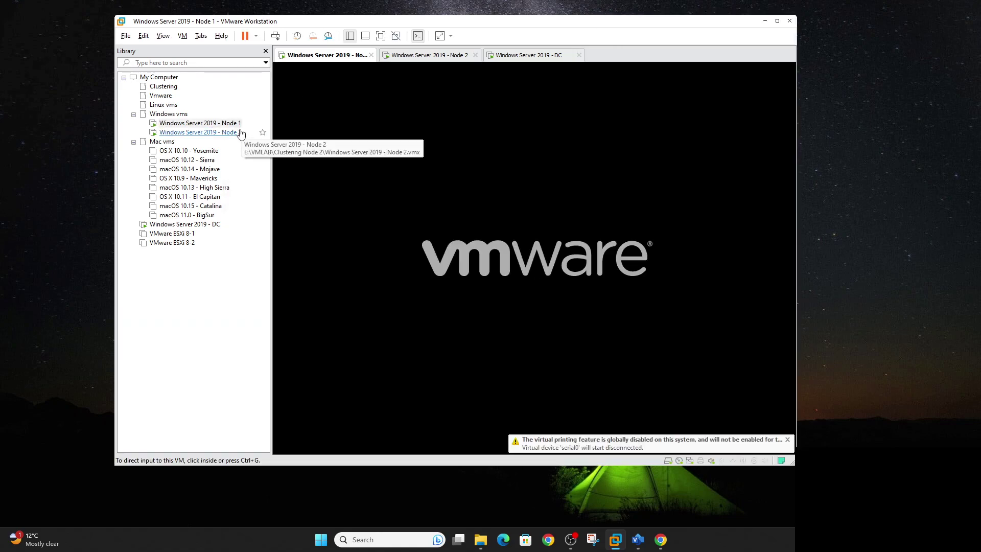
Return to Node 2 and refresh the cluster's node list to check Node1's status
left_click(240, 132)
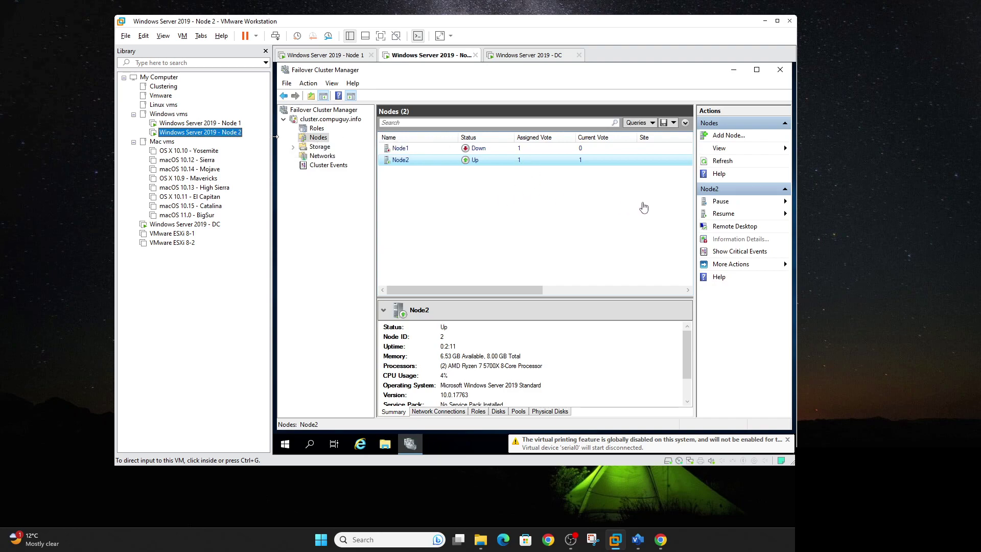
left_click(719, 162)
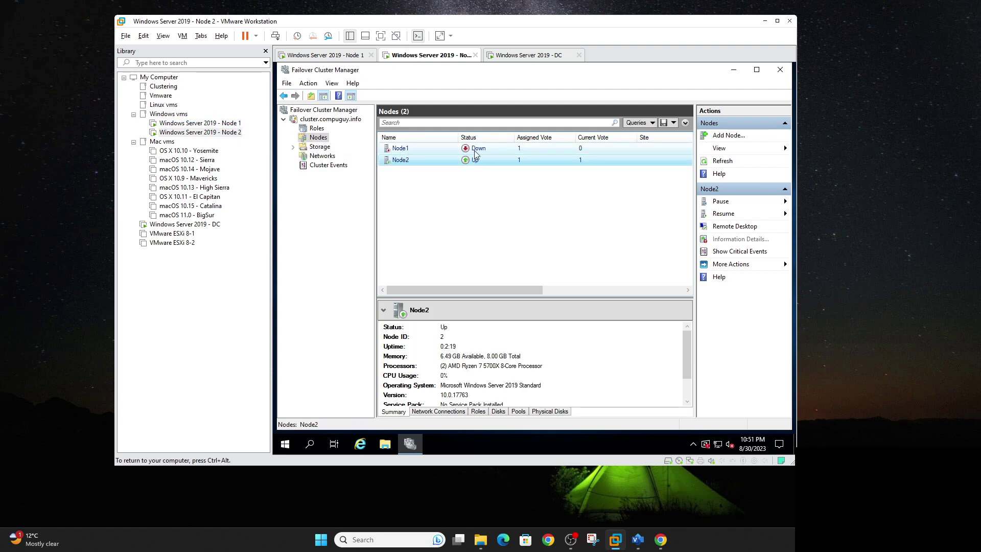
left_click(729, 166)
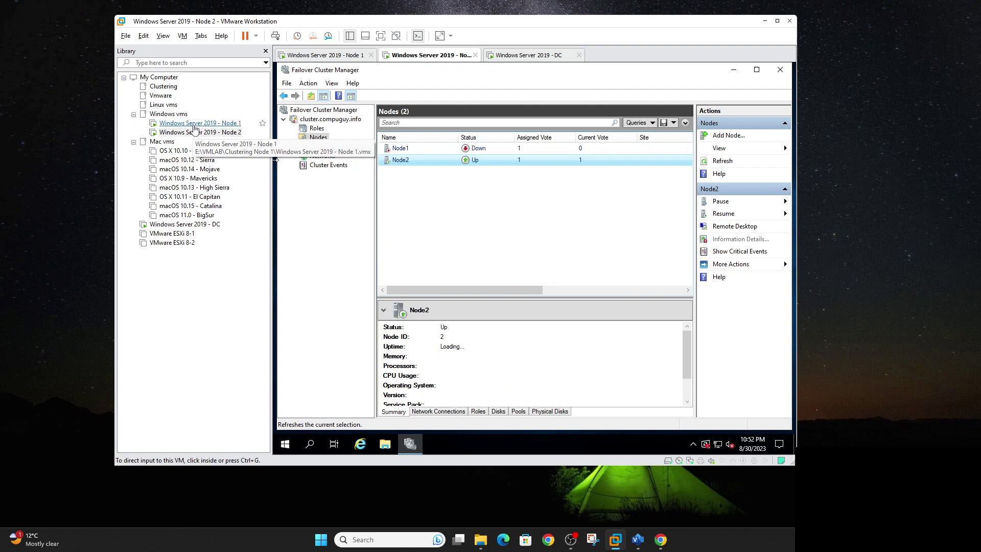
left_click(194, 125)
left_click(185, 131)
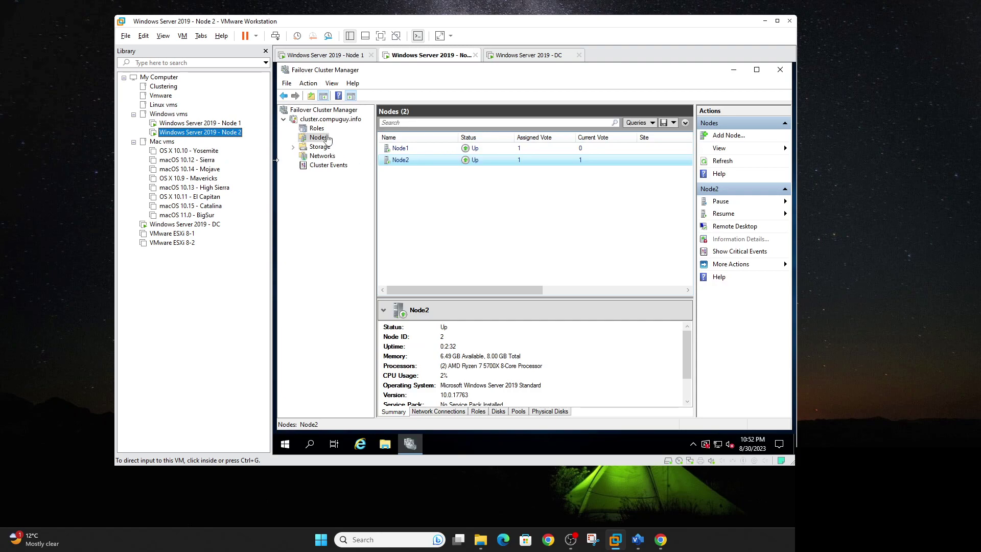
Check the cluster's roles and the clustered disks under Storage for their status and owner node
left_click(316, 128)
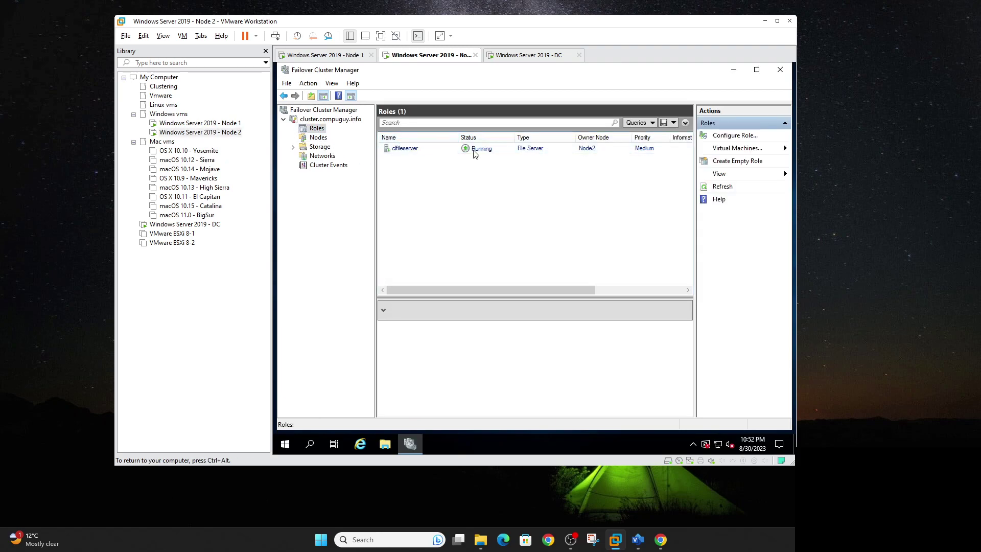
left_click(320, 147)
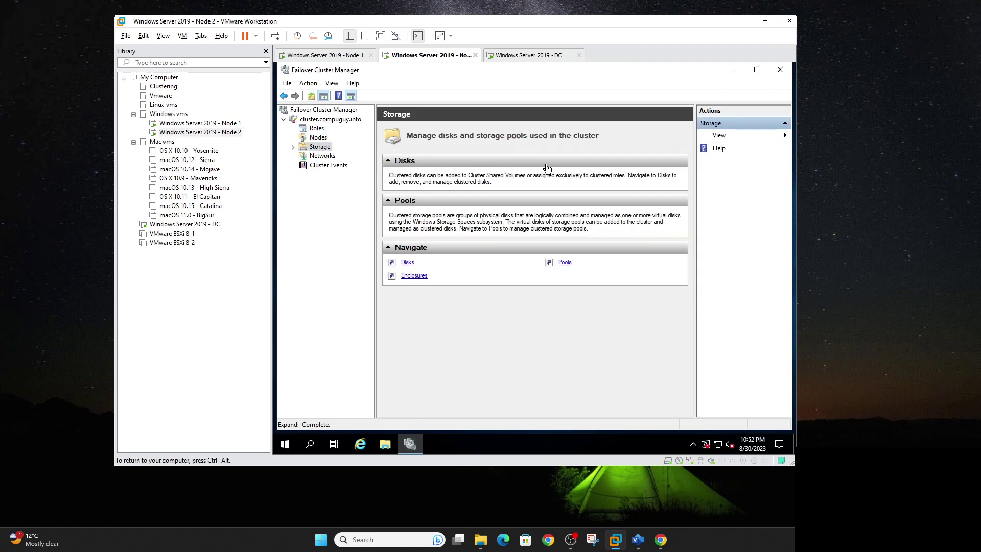
left_click(292, 147)
left_click(326, 156)
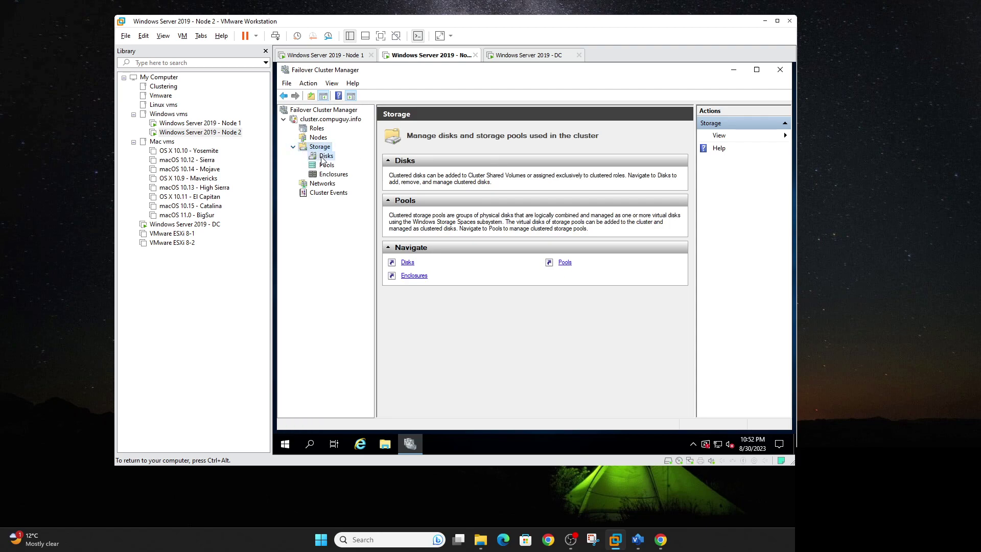
right_click(222, 136)
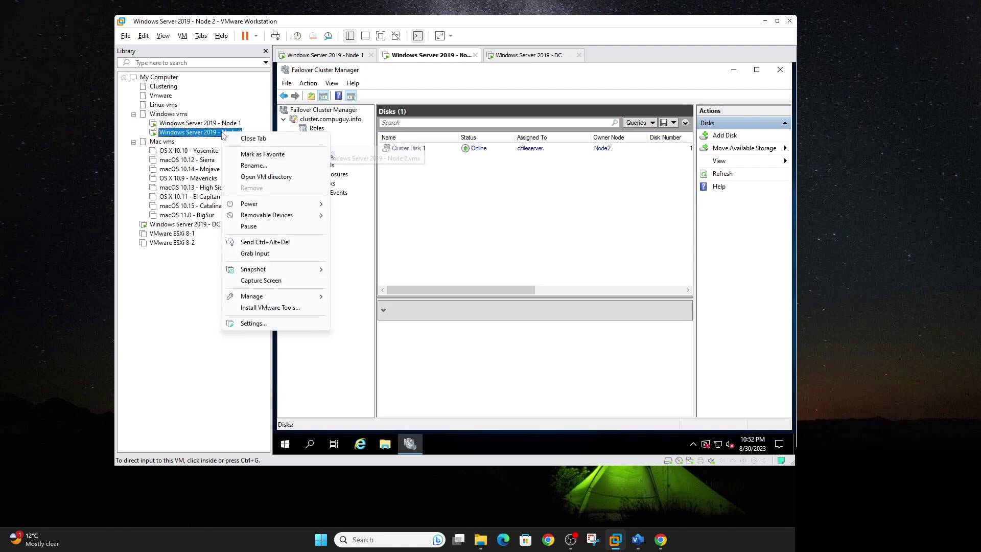
mouse_move(271, 205)
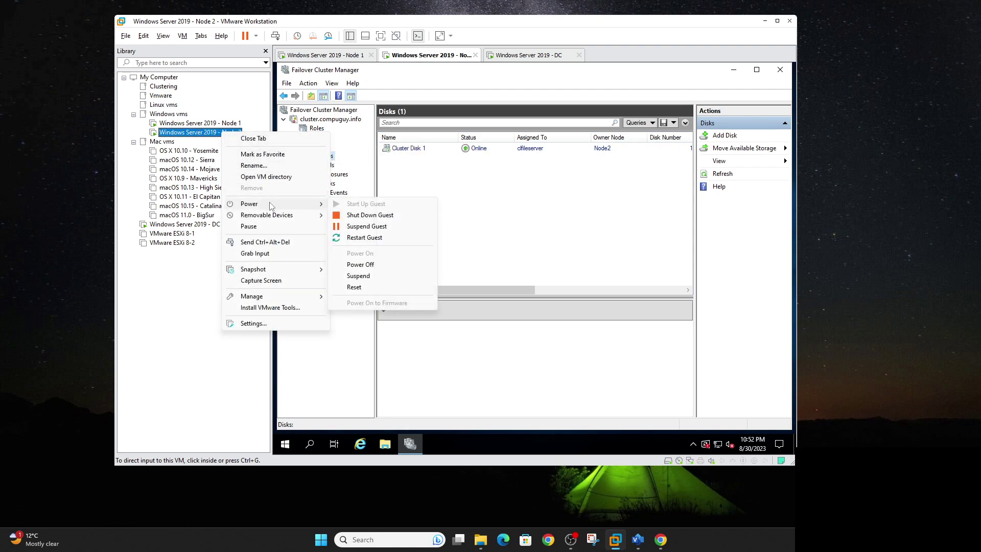
left_click(326, 152)
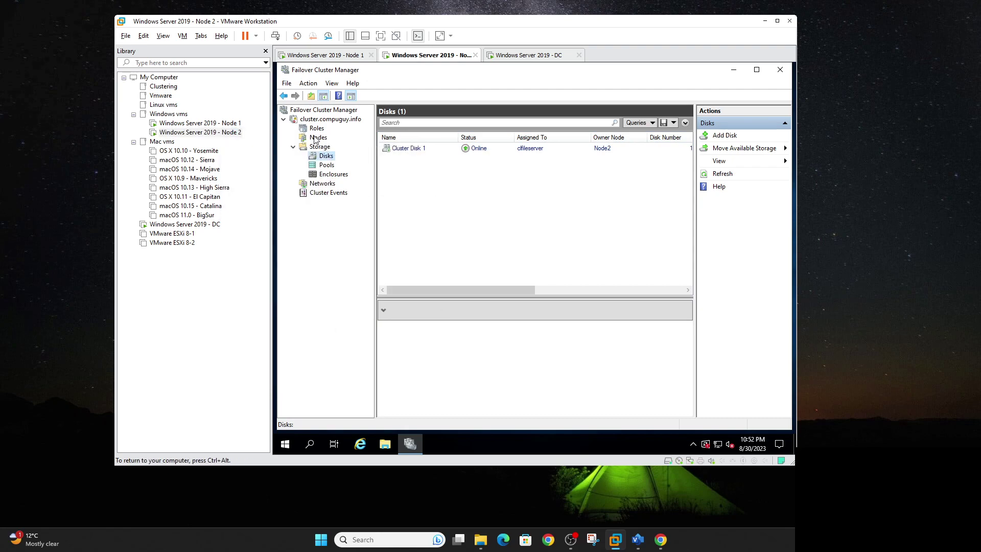
Recheck the cluster's node list and shut down the guest system of the Windows Server 2019 - Node 2 virtual machine
left_click(317, 137)
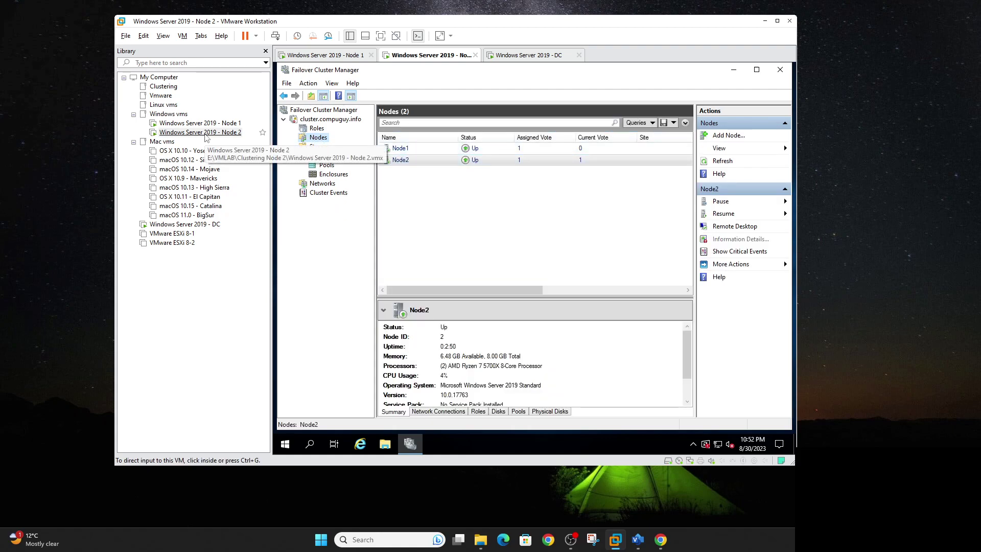
right_click(207, 137)
mouse_move(250, 205)
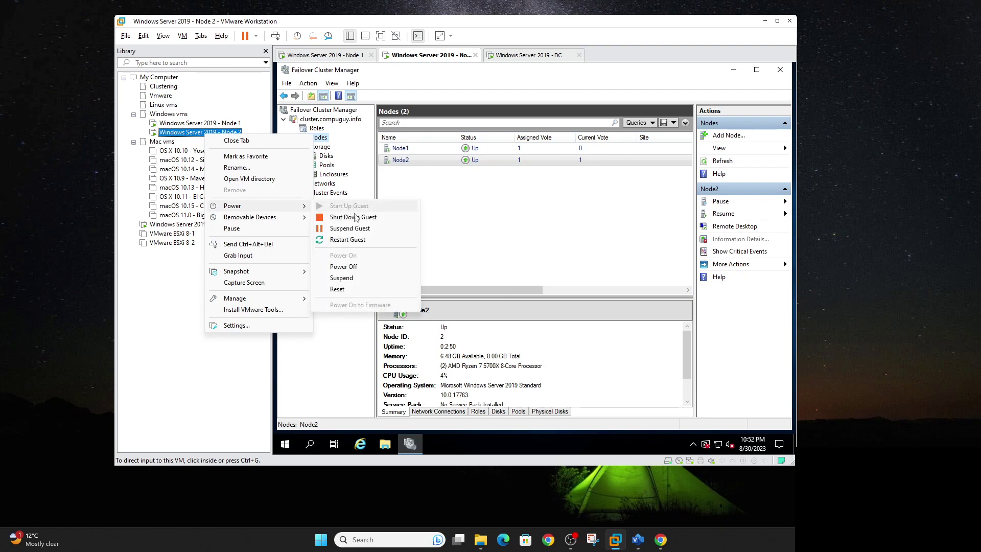
left_click(355, 216)
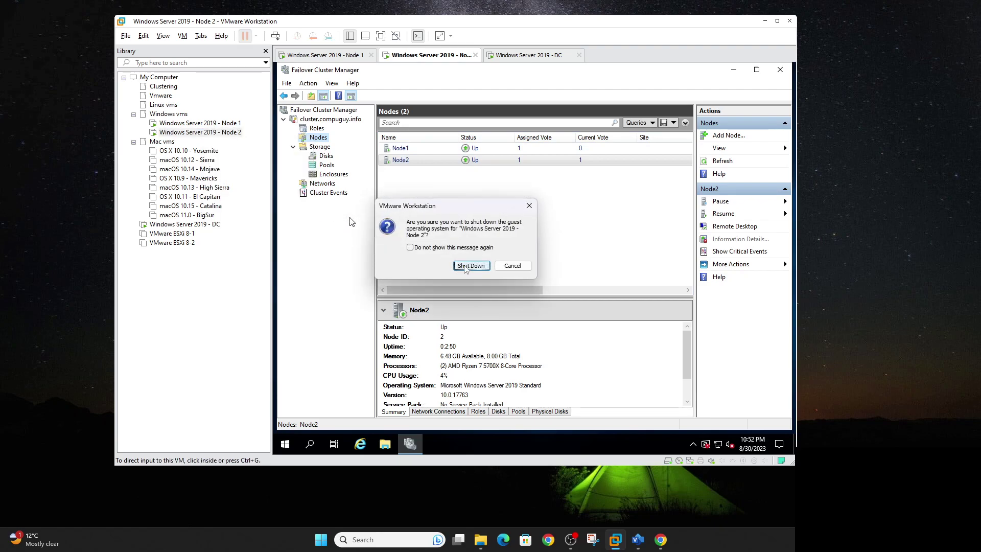
left_click(469, 266)
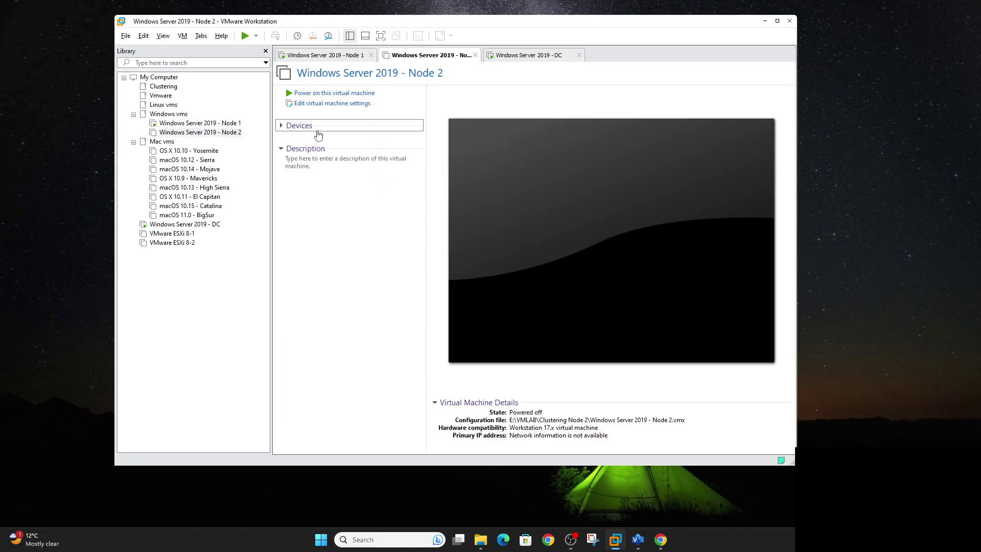
Bring up the sign-in screen on Node 1, then refresh the clustershare folder on the DC virtual machine
left_click(233, 123)
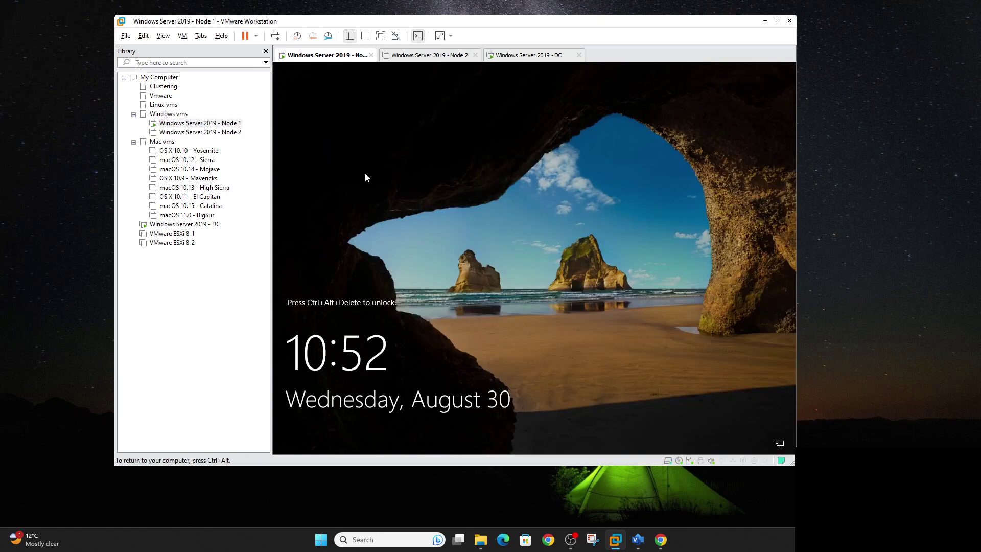
key("ctrl+alt+Insert")
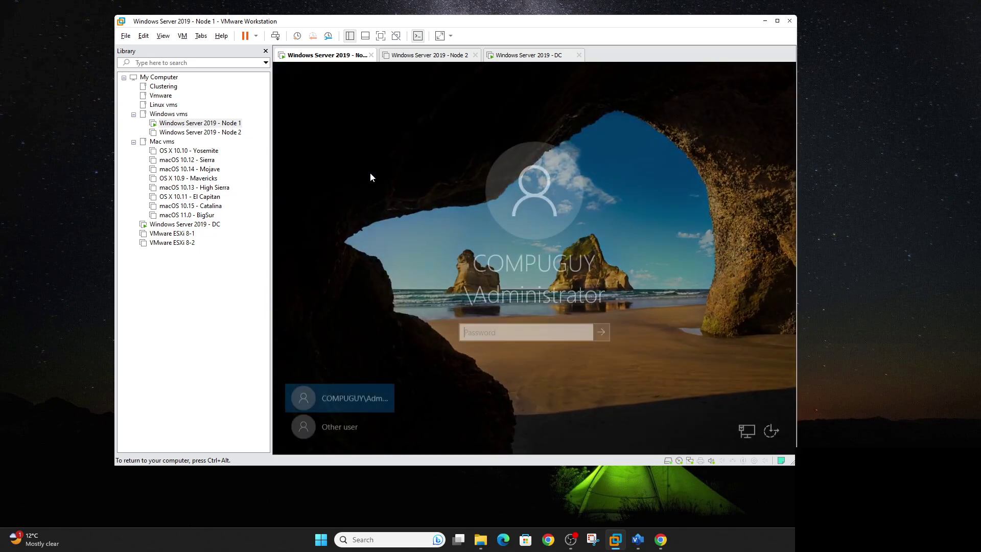
left_click(221, 225)
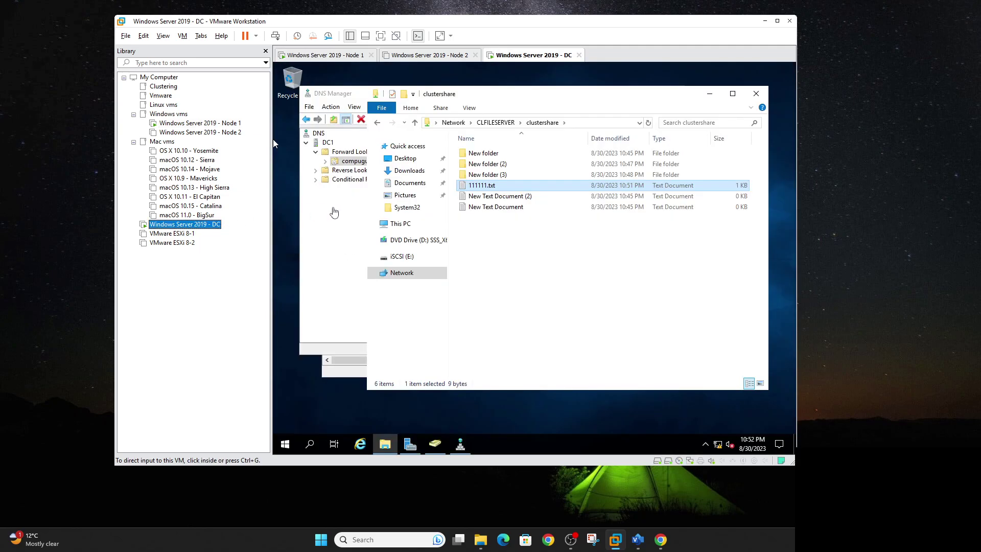
left_click(272, 139)
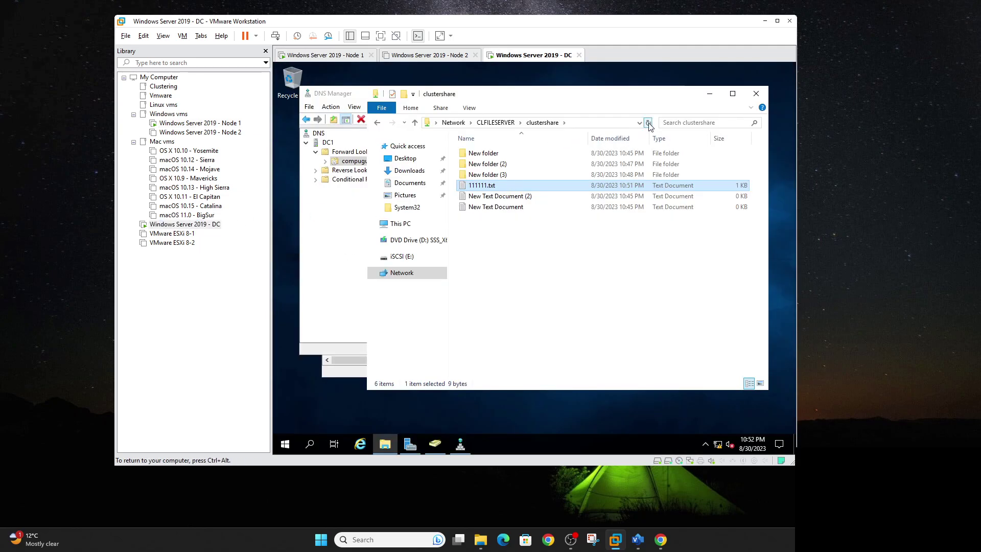
left_click(648, 123)
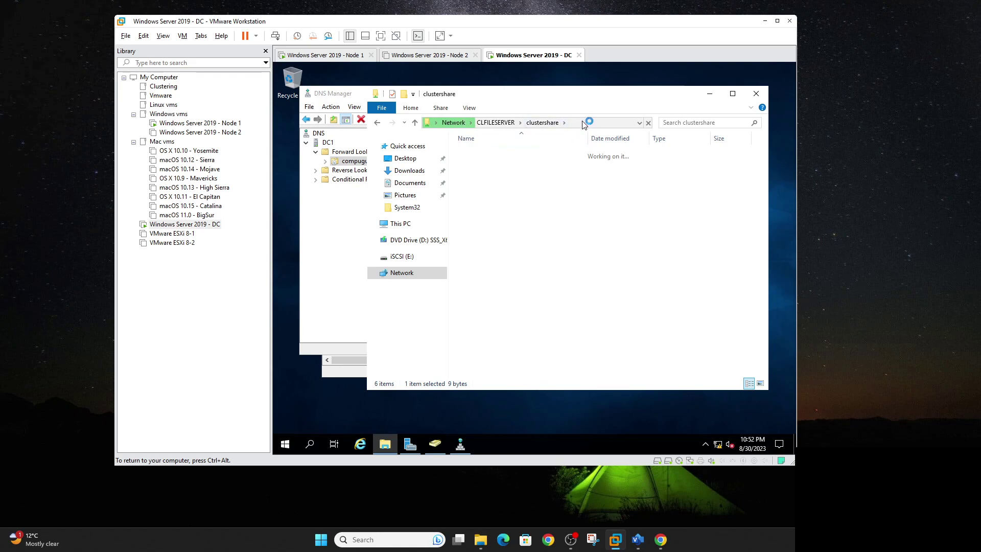
Return to Node 1 and sign in to the domain administrator account with the account password
left_click(199, 123)
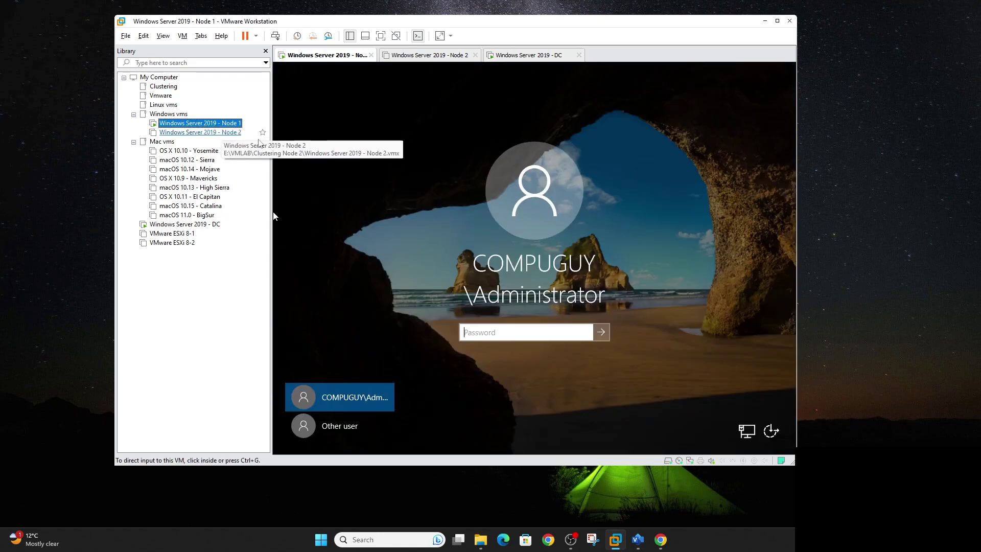
left_click(485, 329)
type("•••••")
key("Return")
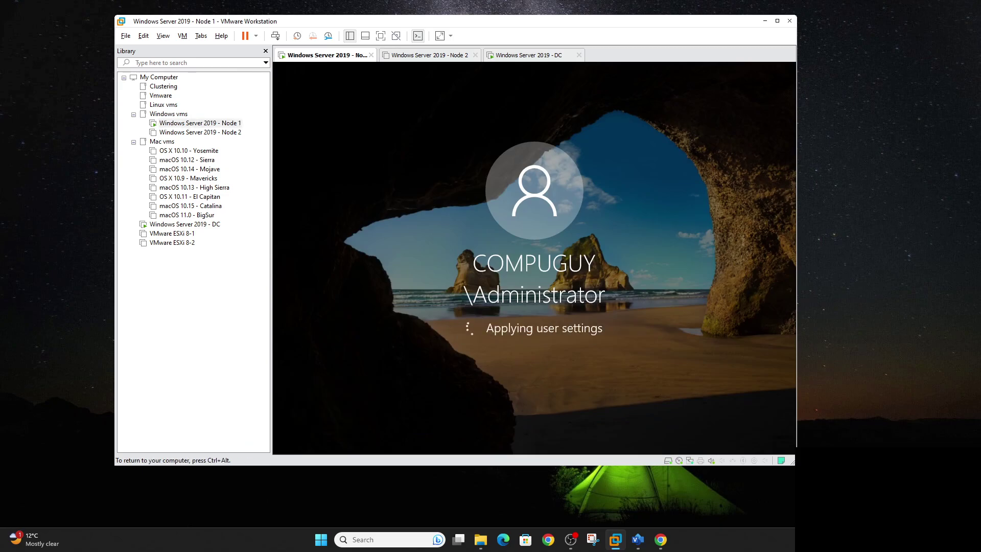
Switch to the DC virtual machine, stop the pending folder load and reopen \\CLFILESERVER\clustershare to test access
key("ctrl+alt")
left_click(185, 224)
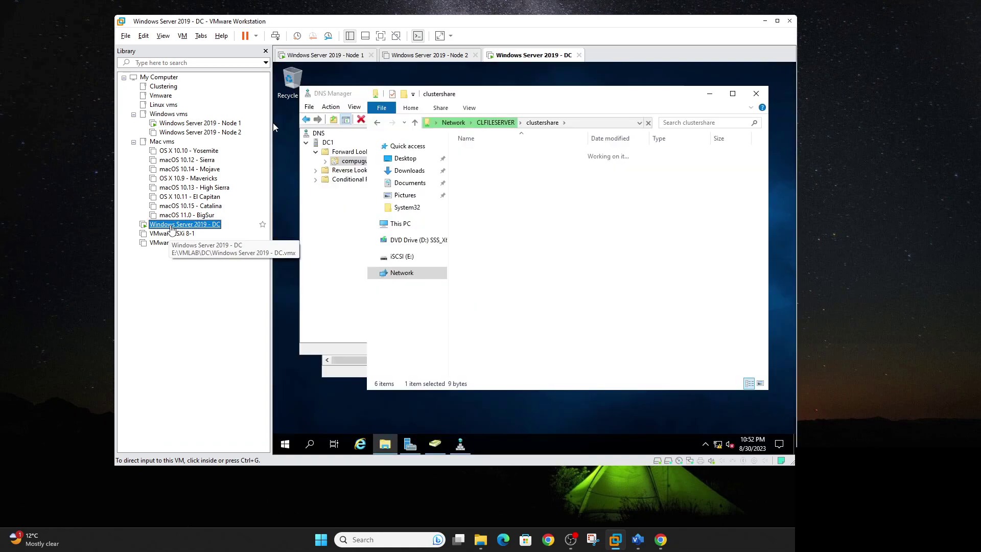
left_click(647, 122)
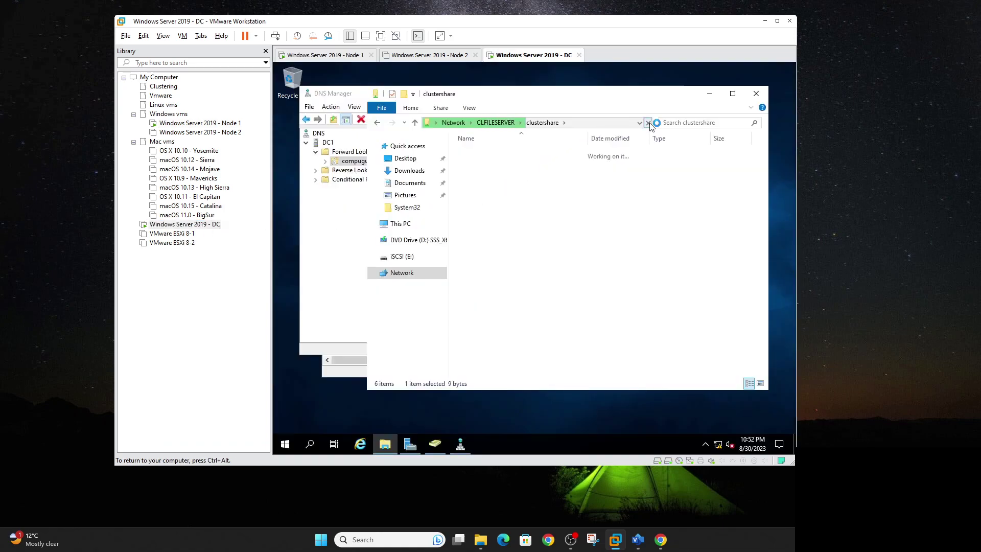
left_click(638, 122)
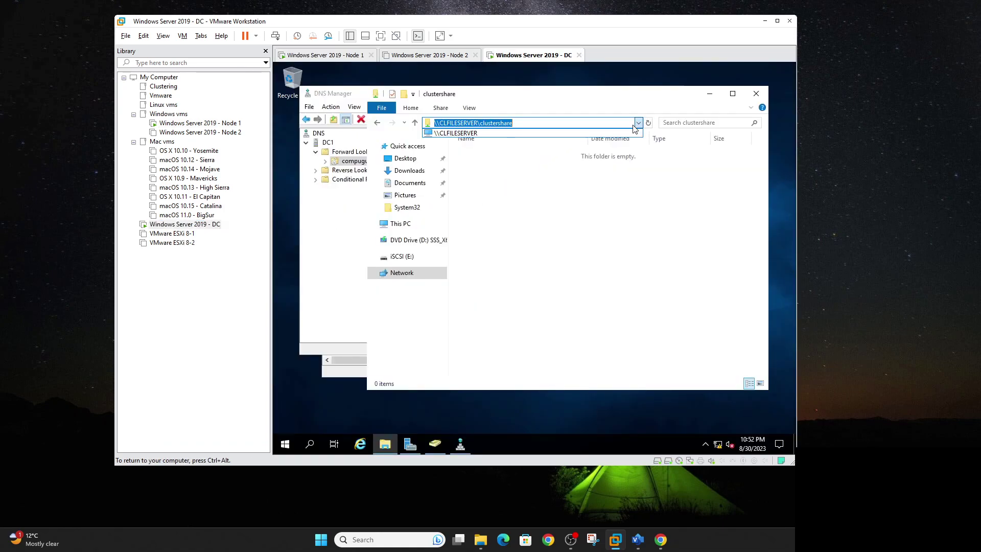
left_click(584, 123)
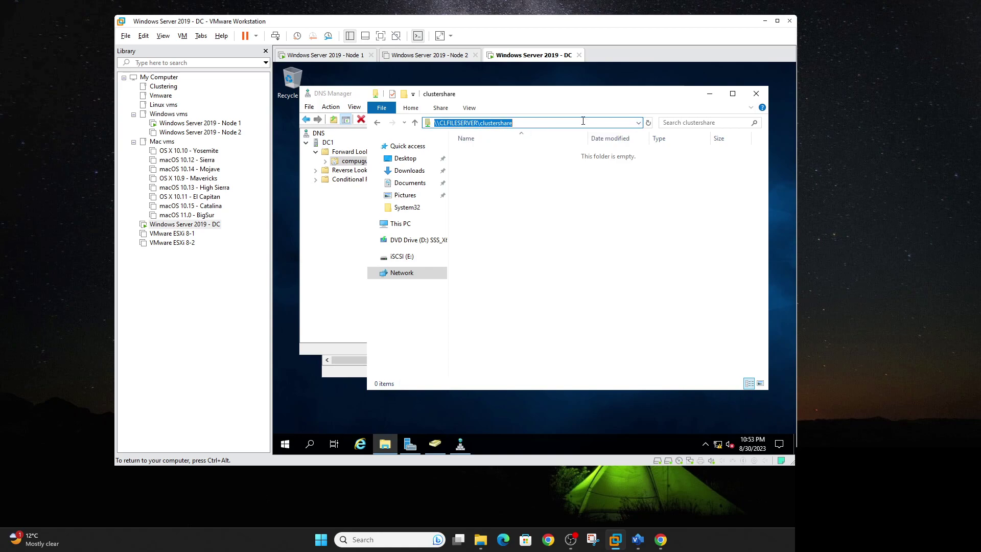
key("Return")
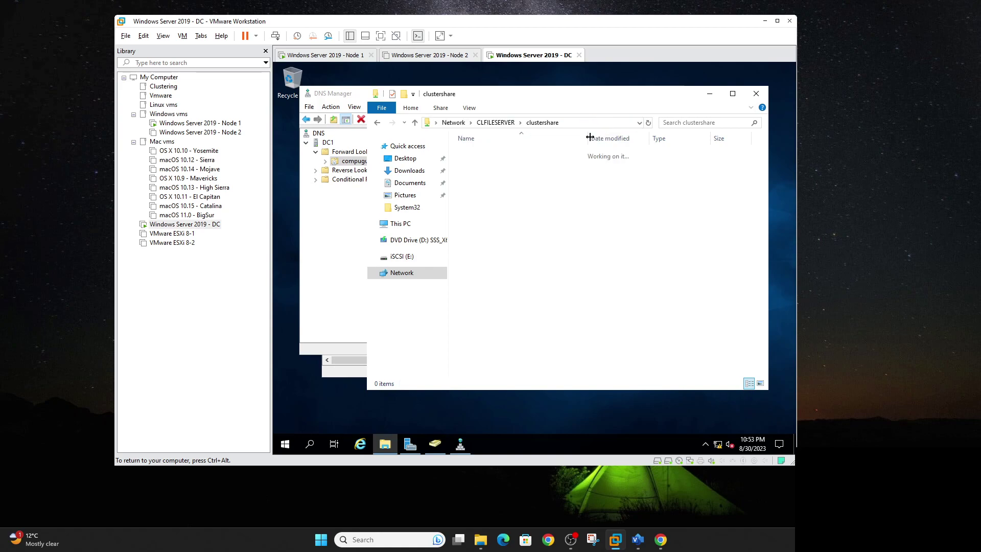
Return to Node 1, dismiss the Shutdown Event Tracker and open File Explorer
left_click(197, 123)
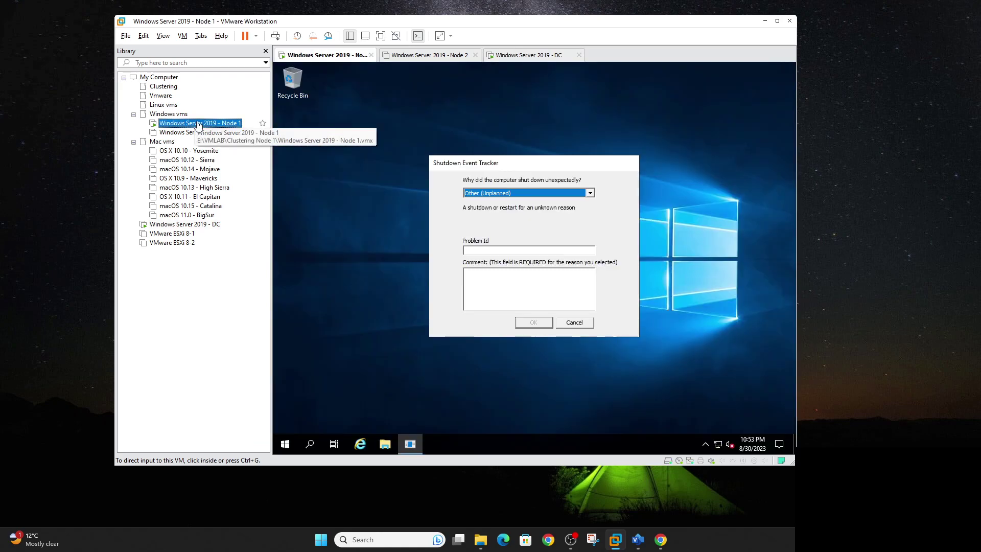
left_click(577, 324)
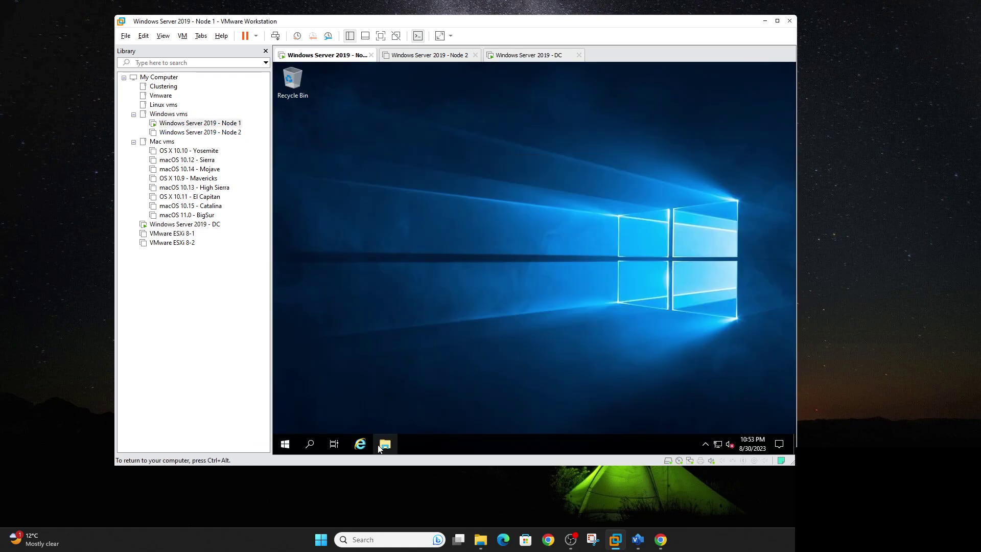
key("super+e")
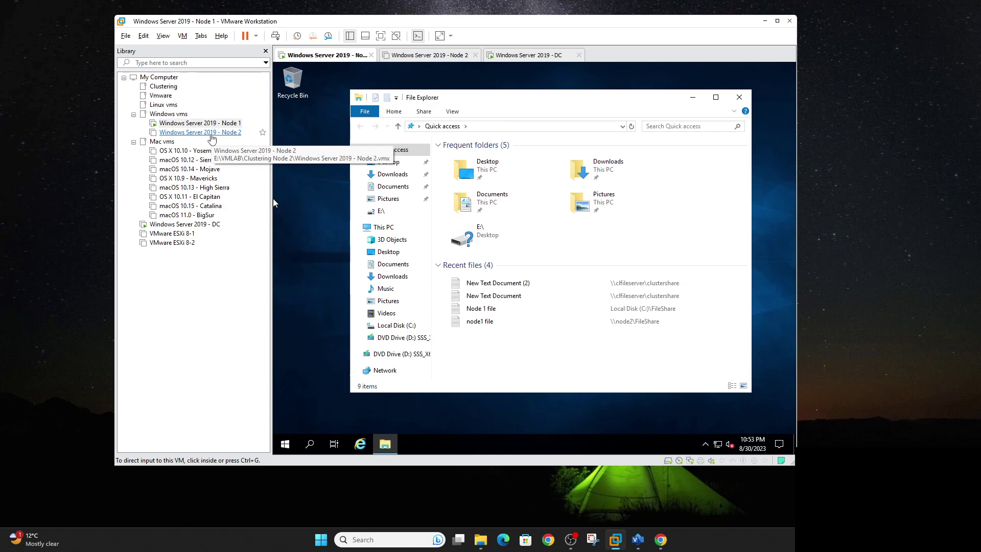
Launch Failover Cluster Manager on Node 1
left_click(295, 411)
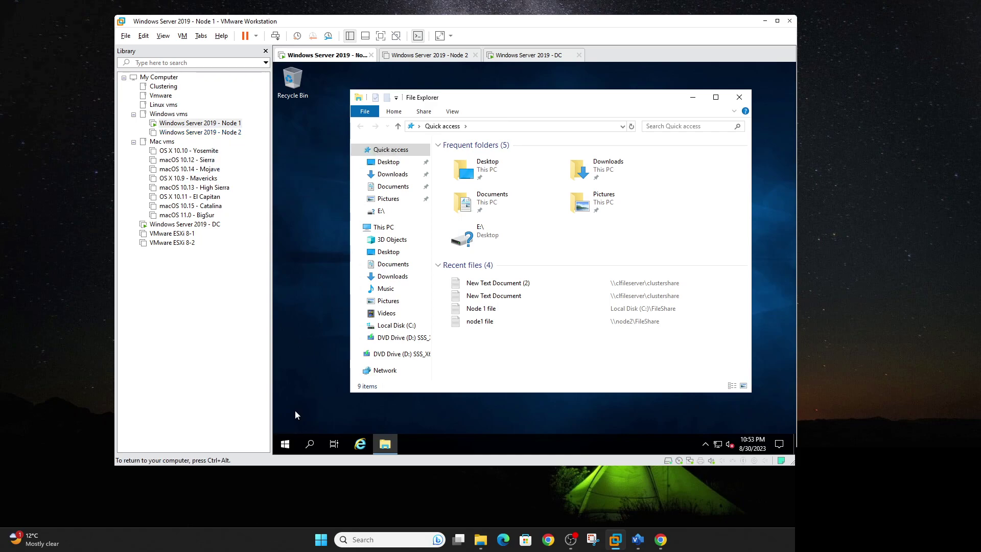
left_click(285, 442)
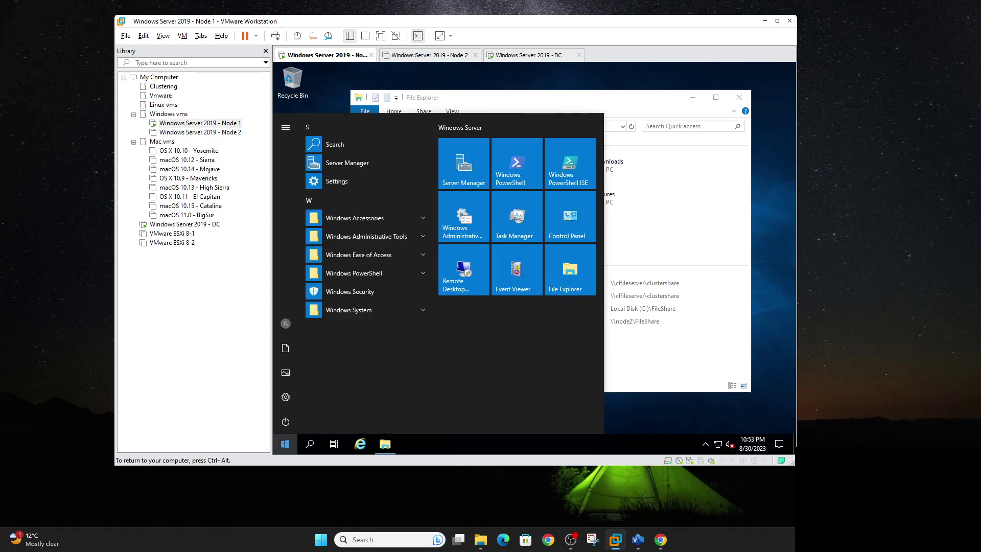
left_click(327, 236)
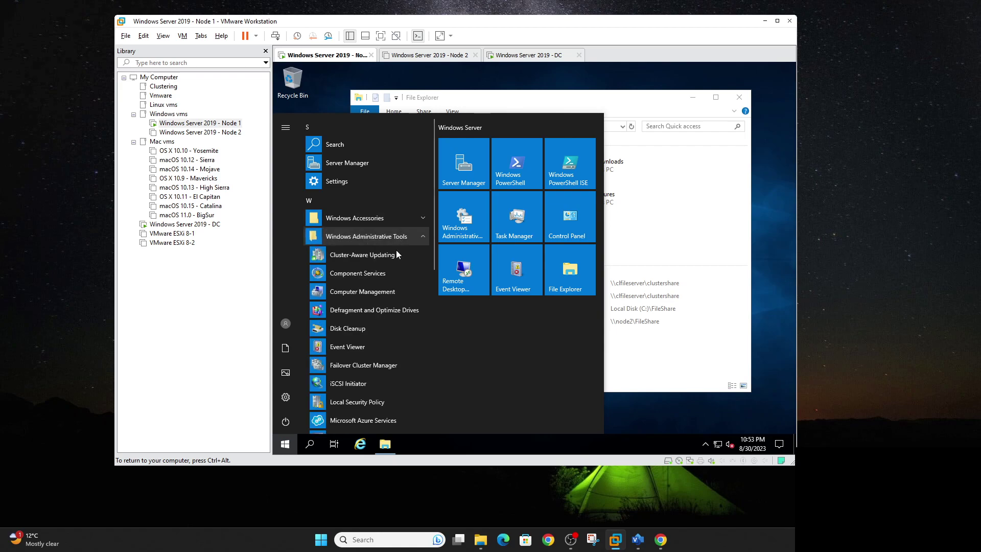
left_click(377, 366)
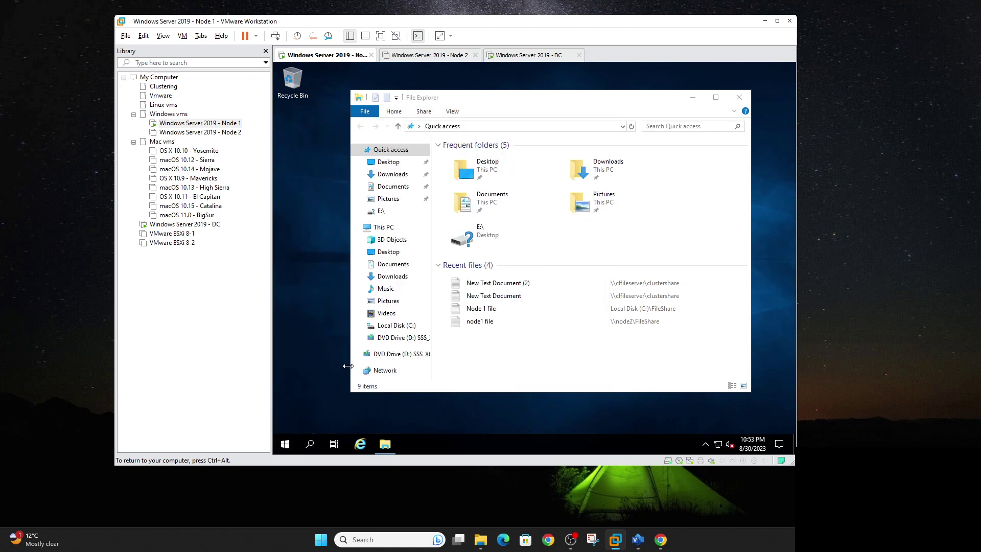
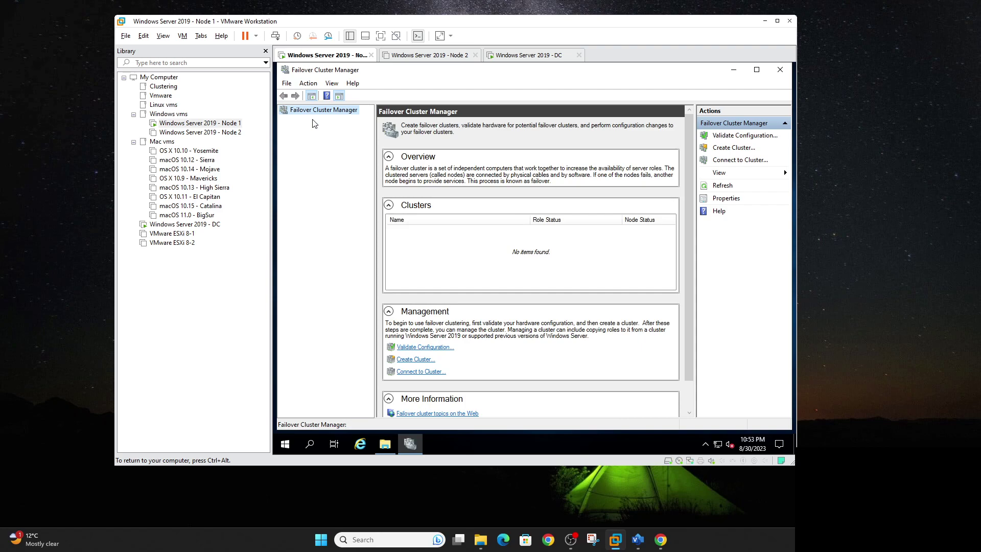
Start the cluster service for cluster.compuguy.info, and power on the Node 2 virtual machine
left_click(327, 119)
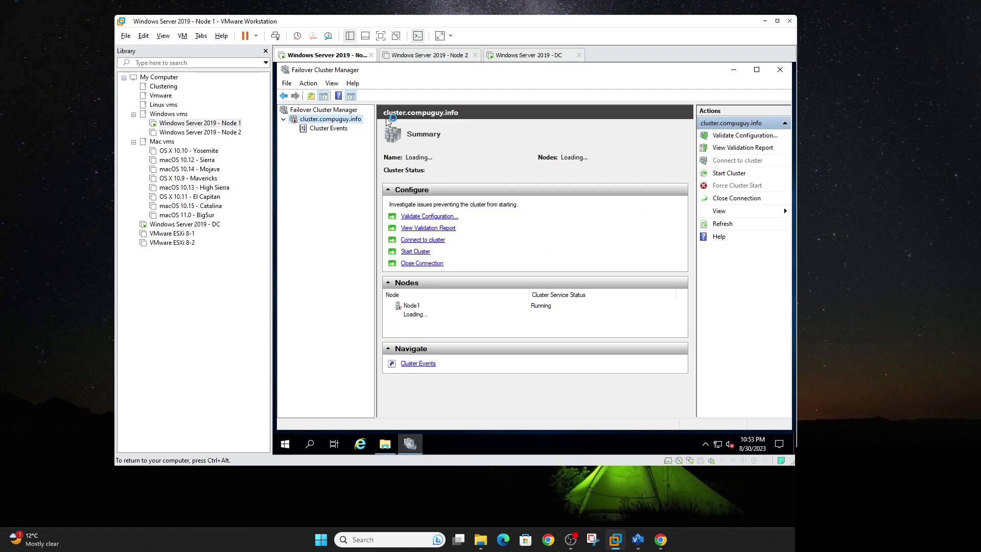
left_click(720, 174)
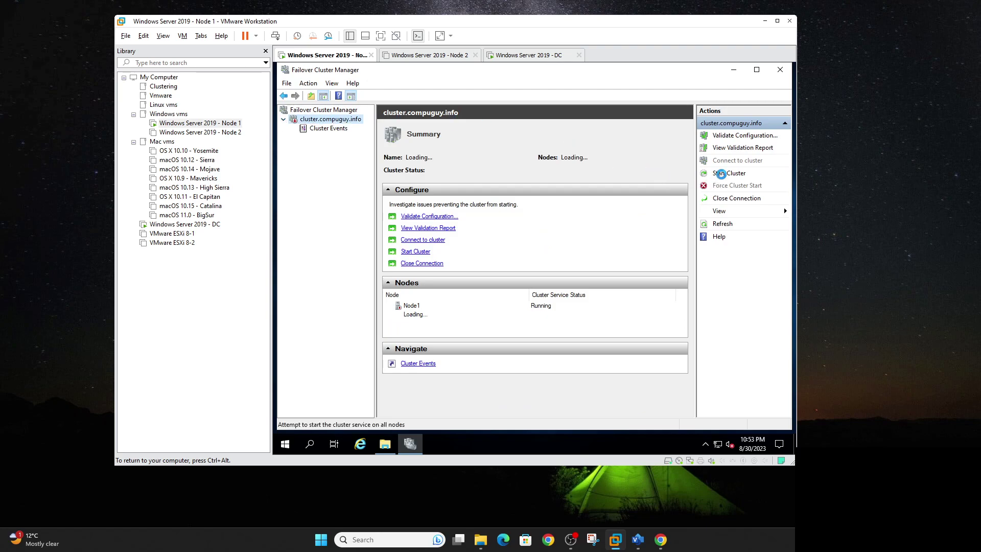
left_click(223, 132)
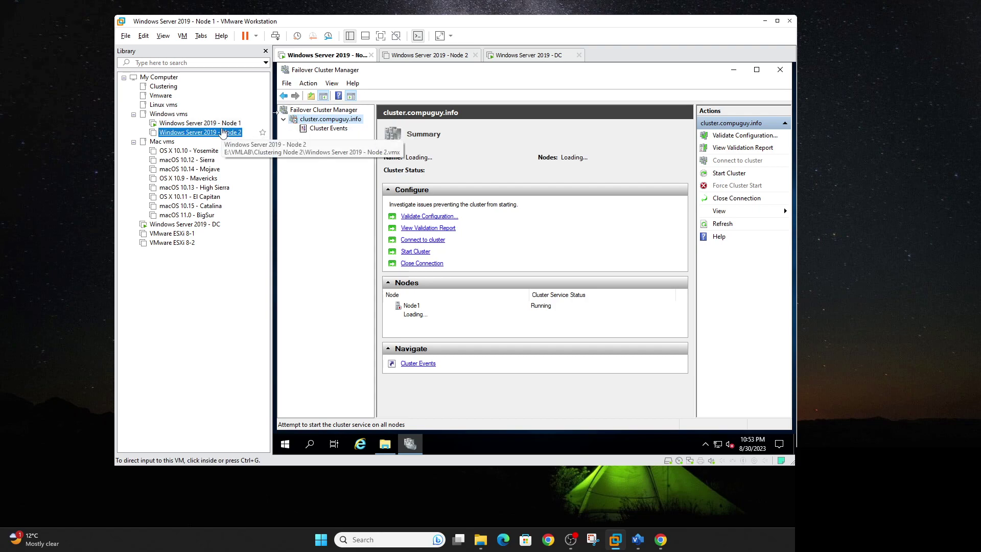
right_click(222, 132)
left_click(300, 100)
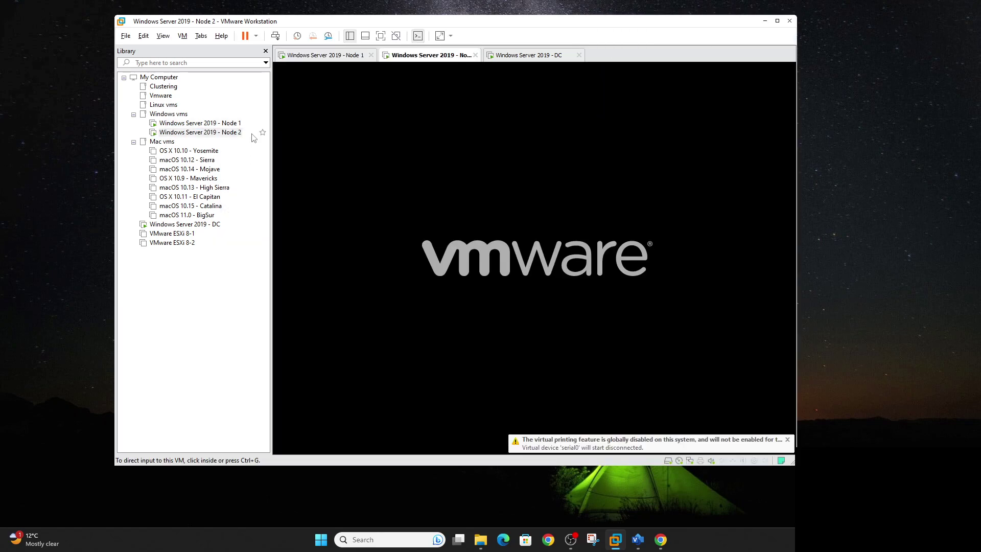
Return to Node 1 and refresh cluster.compuguy.info to update the cluster and node status
left_click(227, 123)
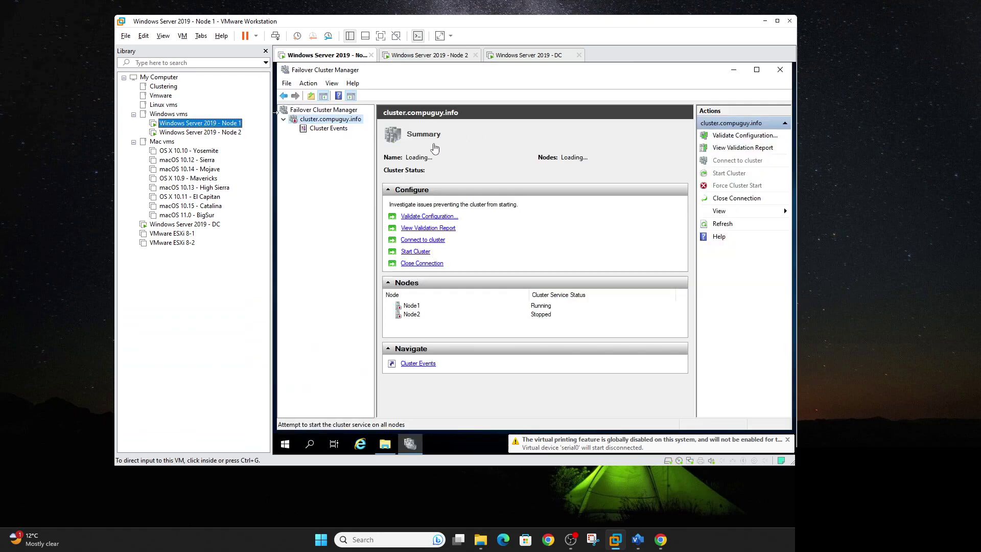
left_click(284, 120)
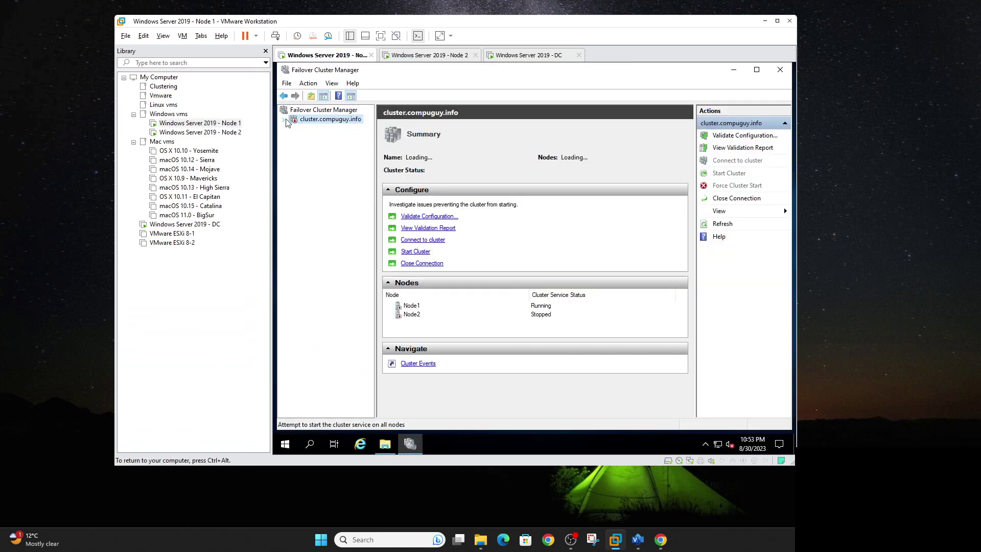
right_click(318, 123)
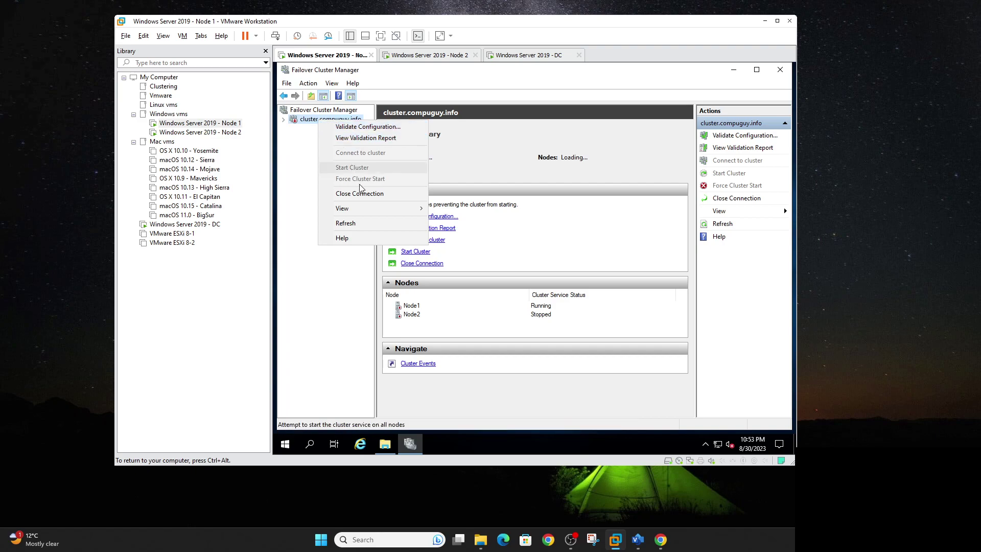
left_click(350, 226)
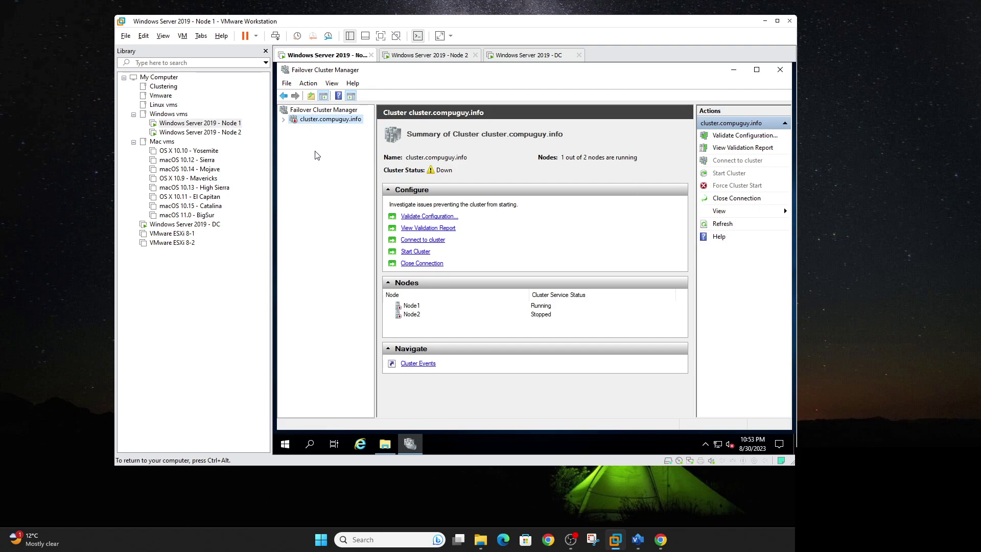
left_click(284, 119)
Switch to Node 2 and sign in to the domain administrator account with the account password
left_click(193, 132)
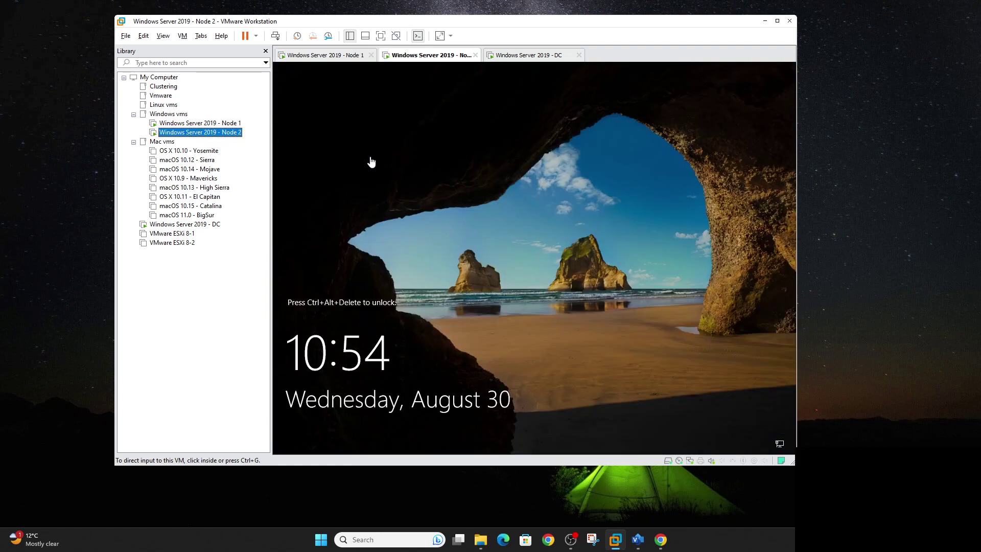
left_click(370, 157)
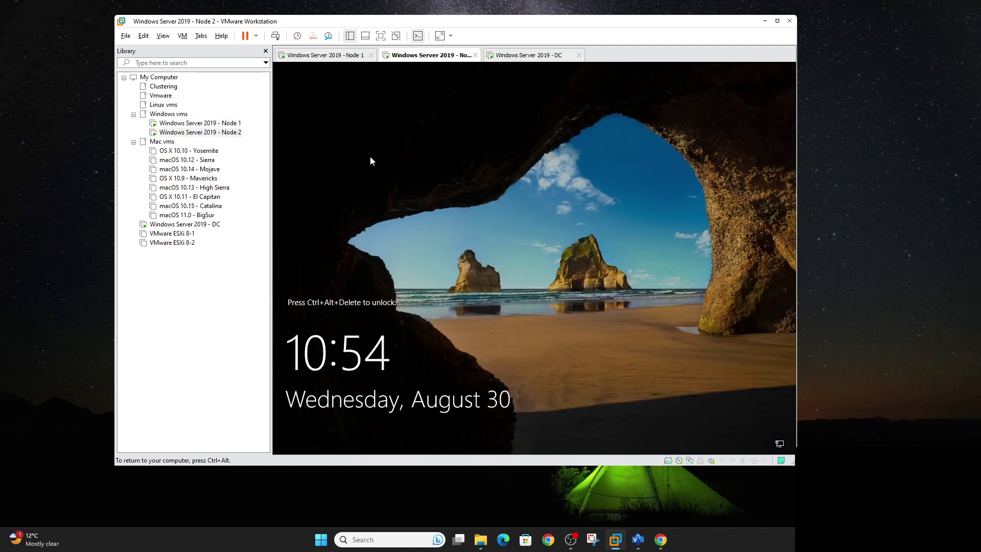
key("ctrl+alt+Delete")
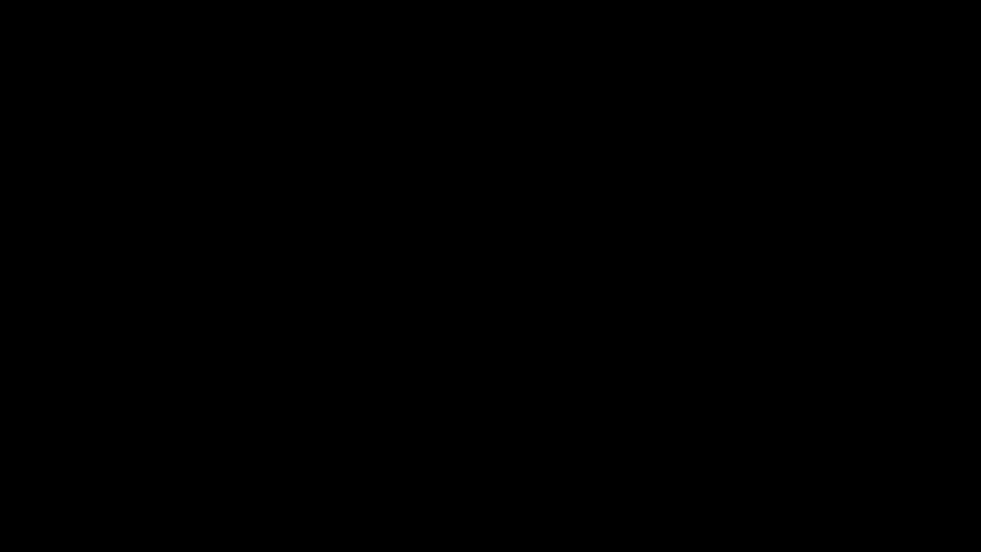
key("Escape")
type("••••••••")
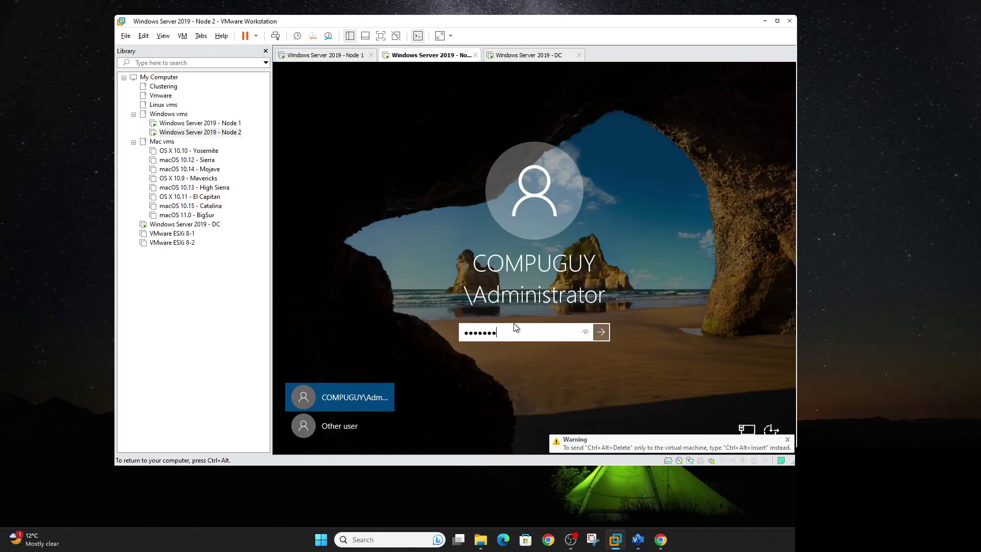
key("Return")
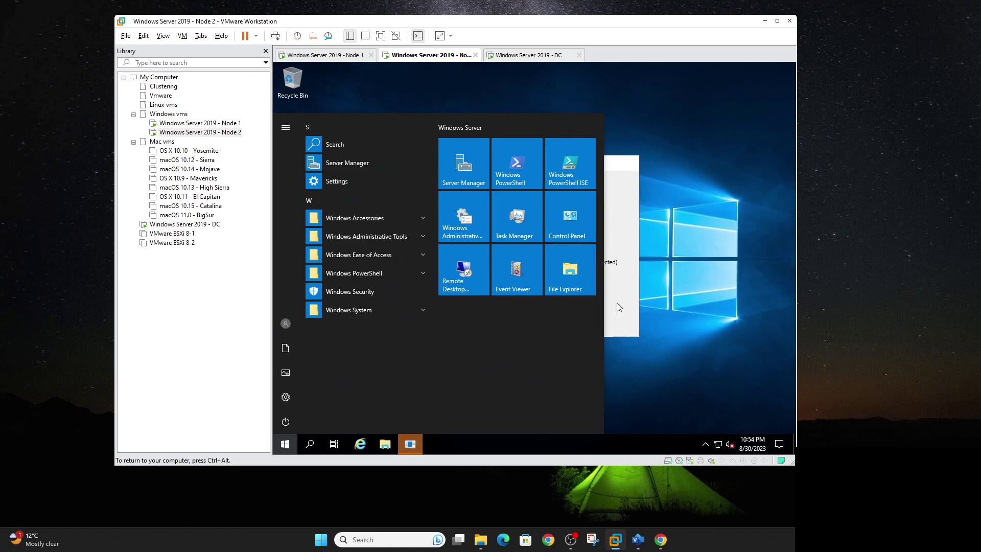
Dismiss the Shutdown Event Tracker on Node 2 and launch Failover Cluster Manager
left_click(574, 323)
left_click(285, 443)
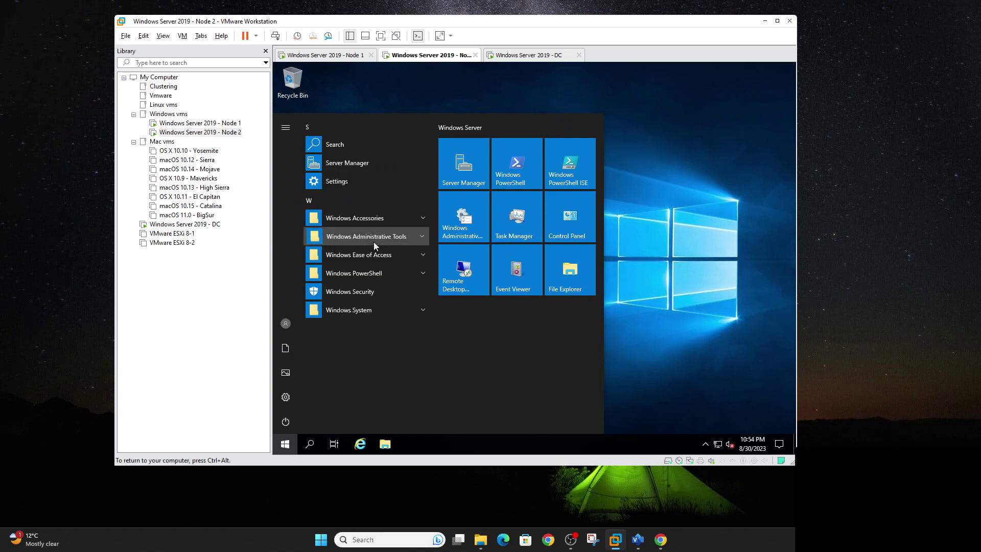
left_click(360, 236)
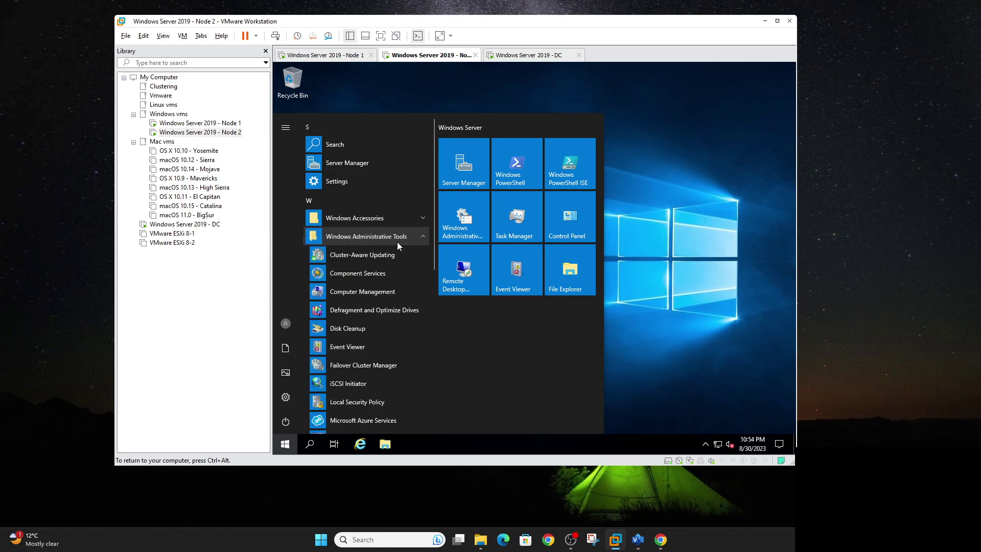
left_click(352, 365)
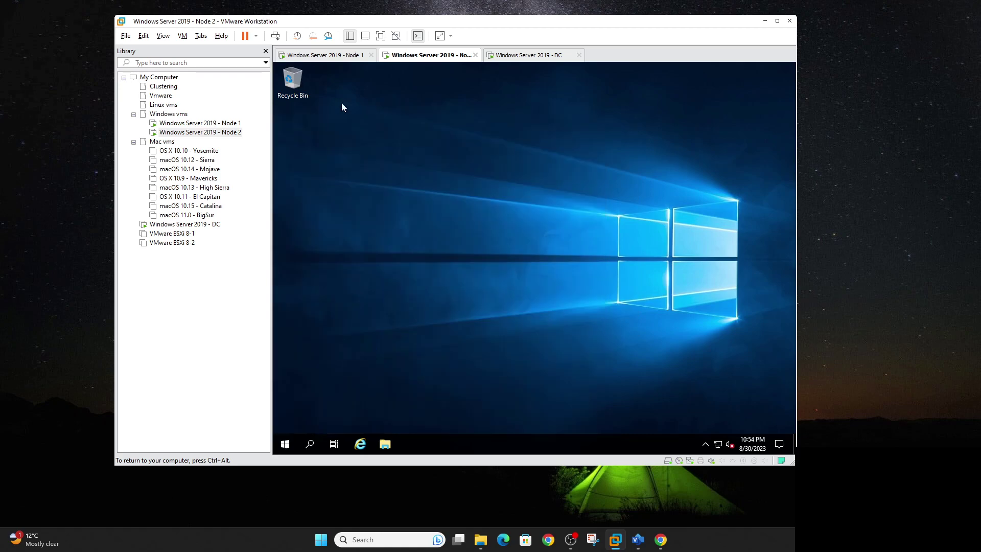
Return to Node 1 and examine the roles, nodes and storage disks of cluster.compuguy.info
left_click(258, 124)
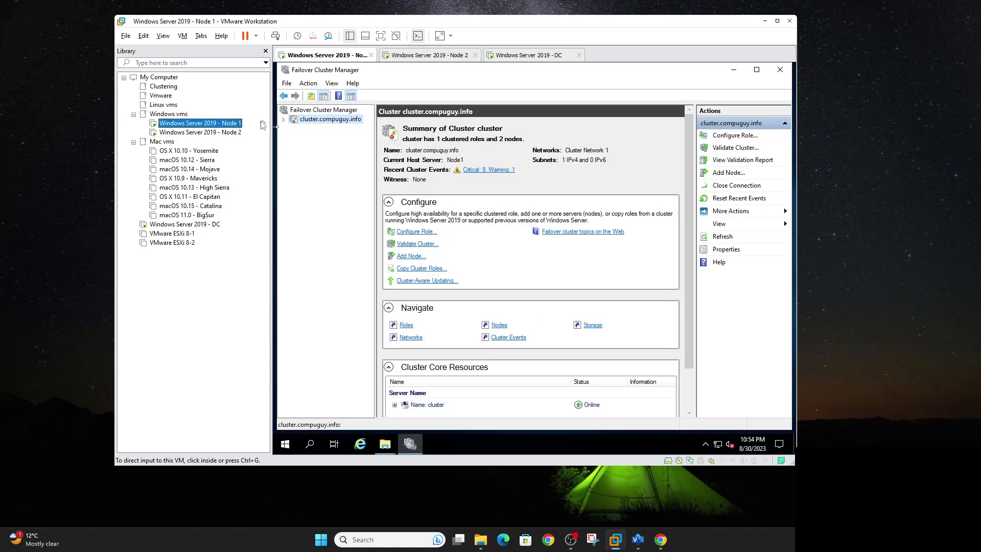
left_click(322, 120)
left_click(283, 119)
left_click(313, 129)
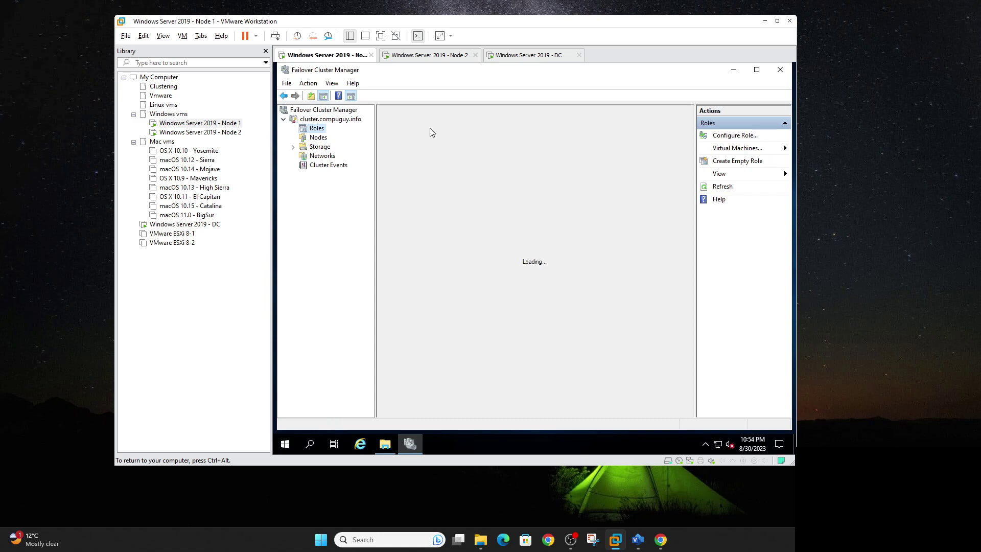
left_click(319, 139)
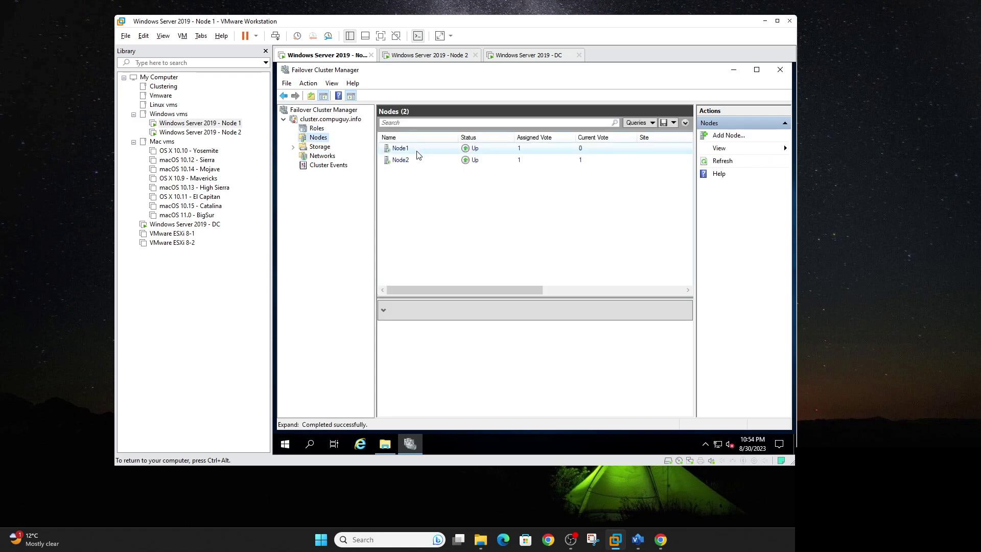
left_click(319, 146)
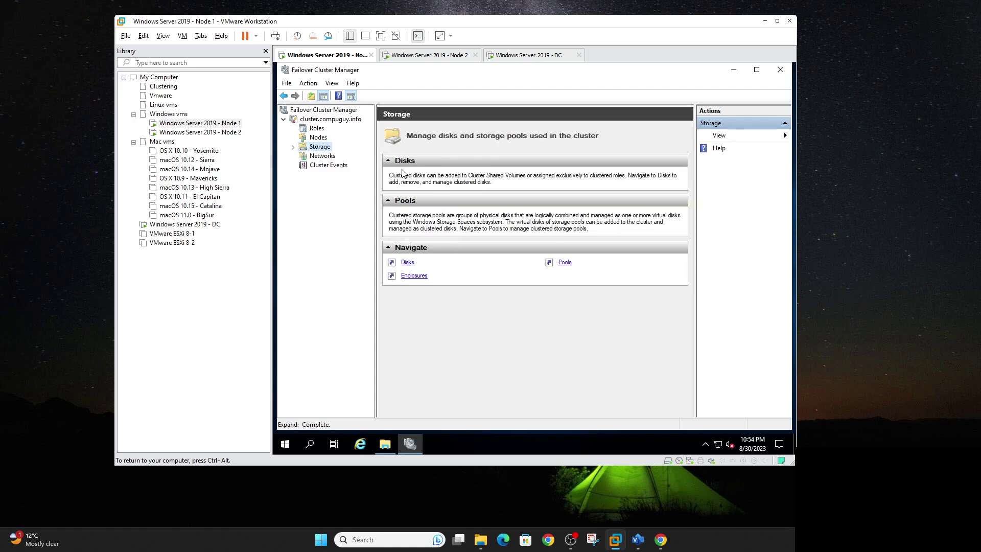
left_click(293, 147)
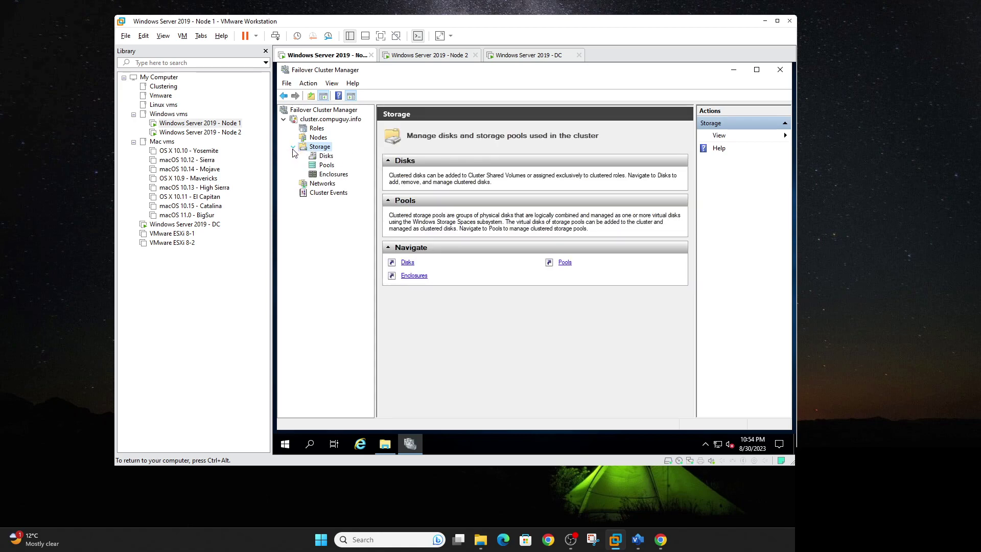
left_click(326, 156)
Switch to the DC, open 111111.txt in clustershare, add TTTTTT below the existing text and save the file
left_click(185, 224)
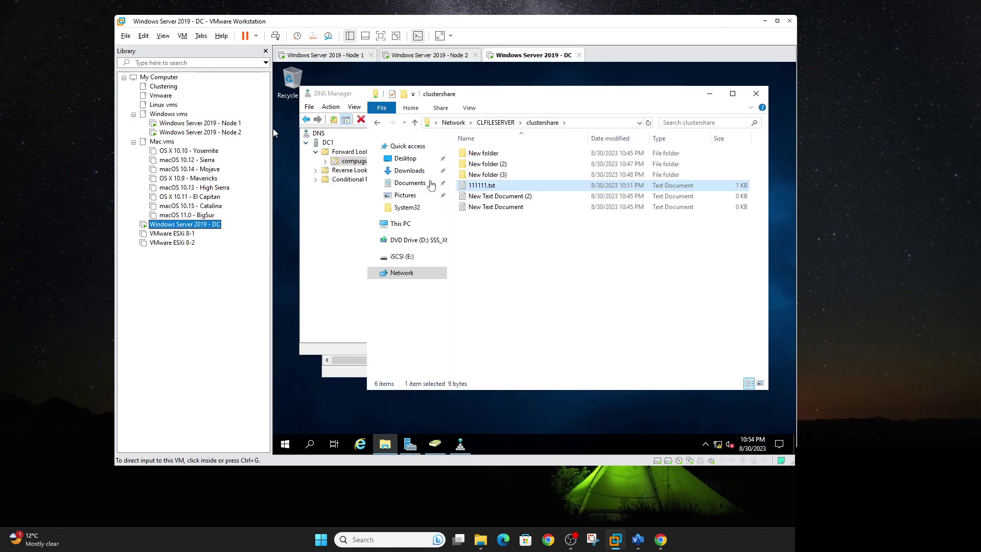
double_click(487, 185)
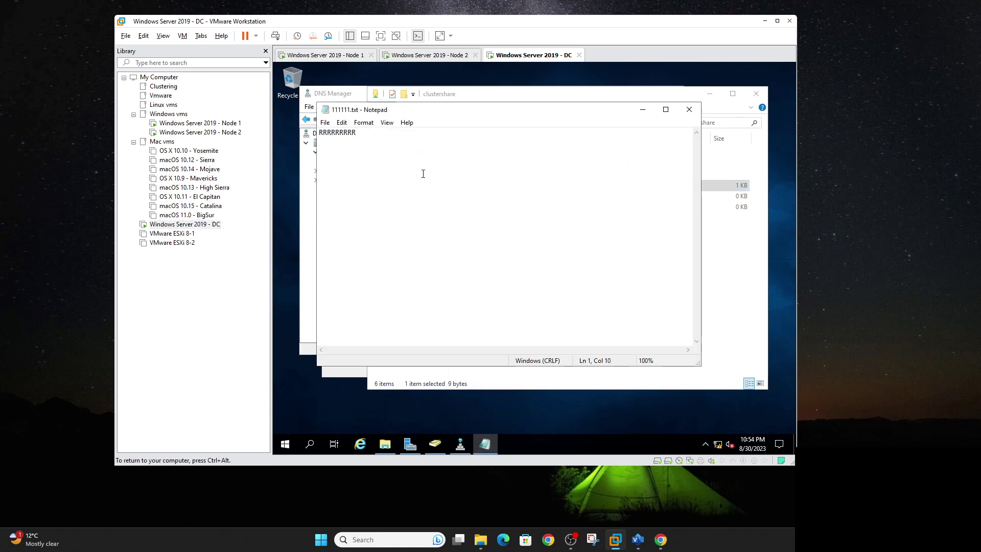
key("Return")
key("Return")
key("Return")
left_click(689, 110)
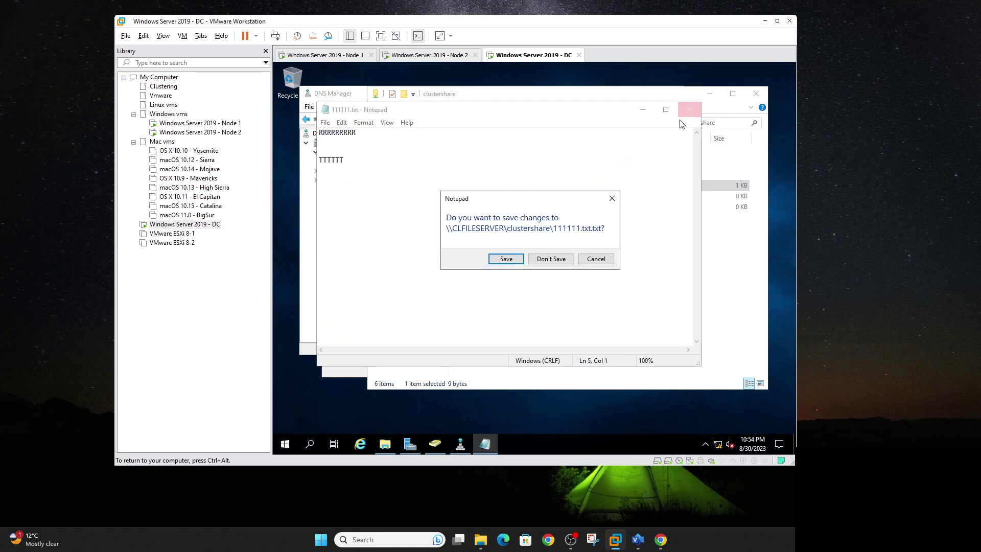
left_click(514, 259)
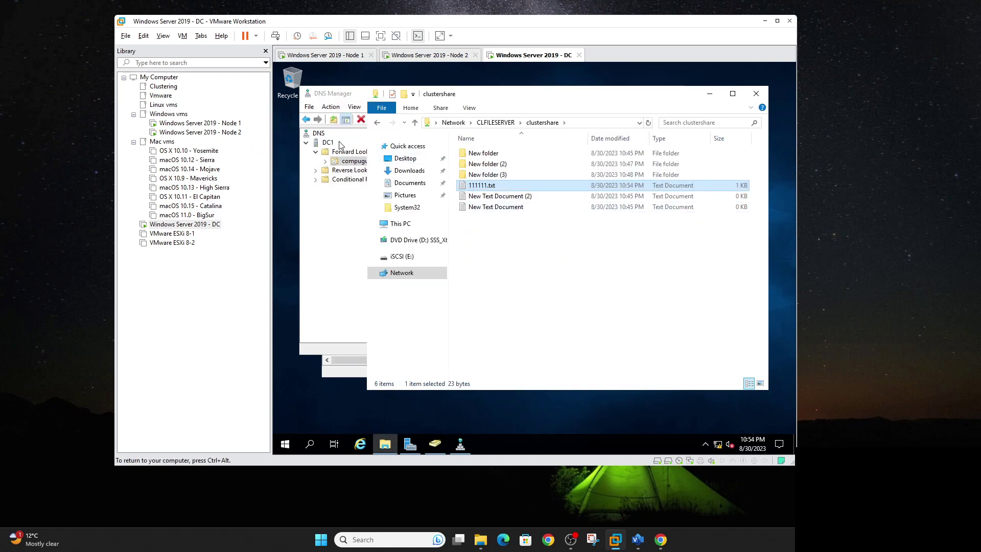
Return to Node 1, open its Ethernet network settings and try to open the adapter options
left_click(198, 126)
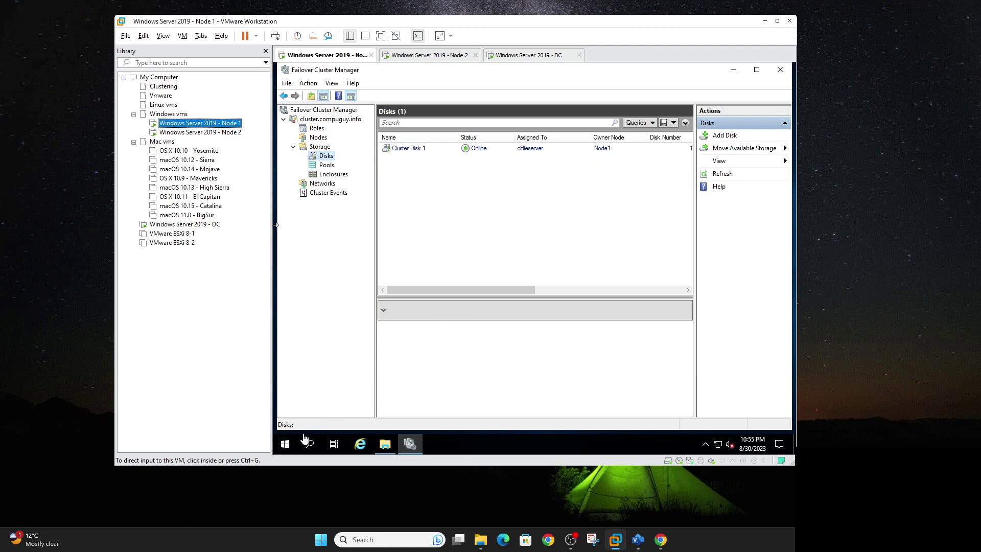
right_click(714, 445)
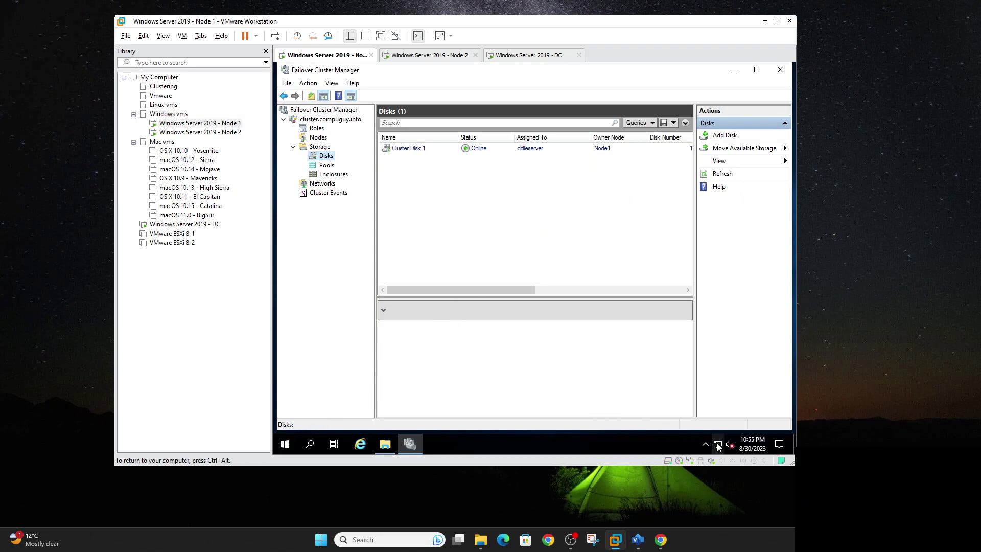
left_click(706, 431)
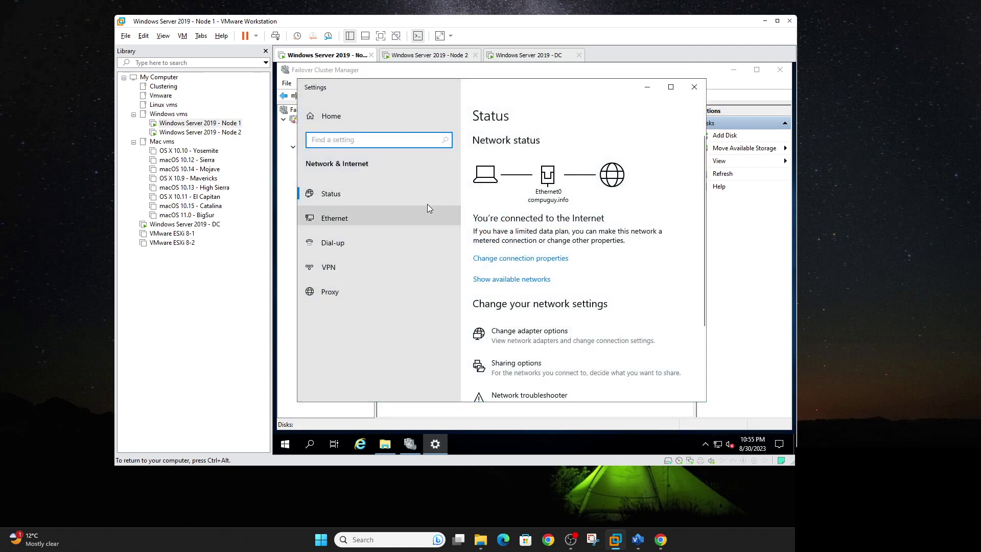
left_click(351, 221)
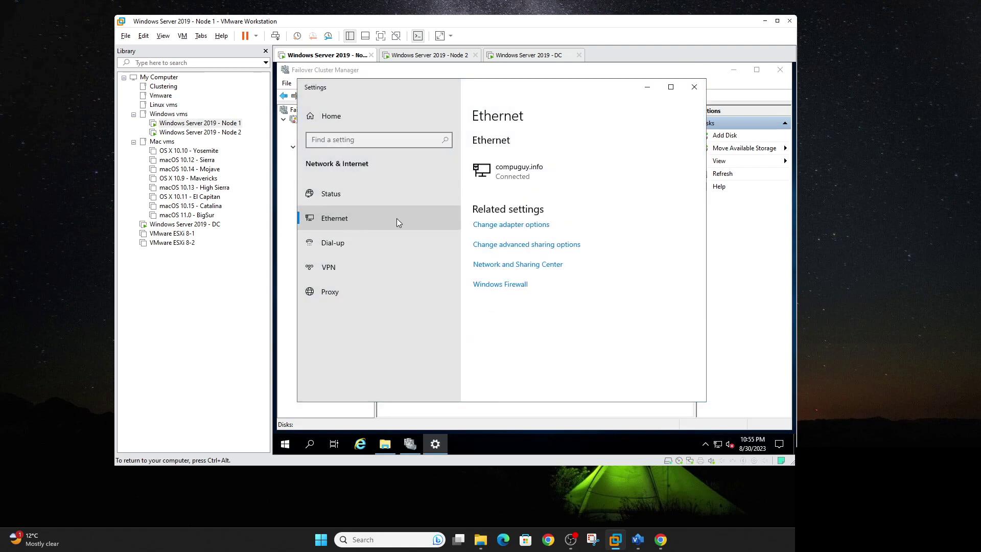
left_click(512, 226)
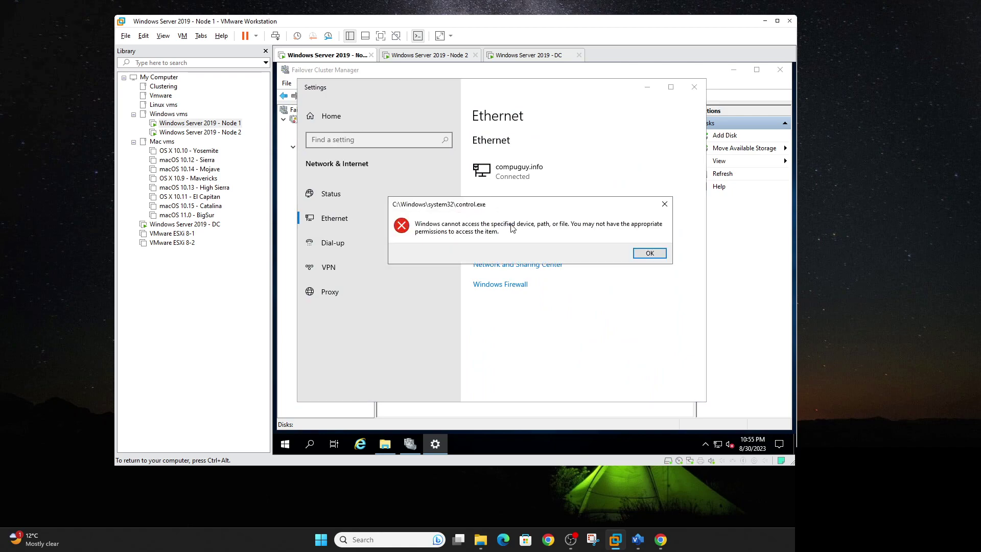
left_click(647, 253)
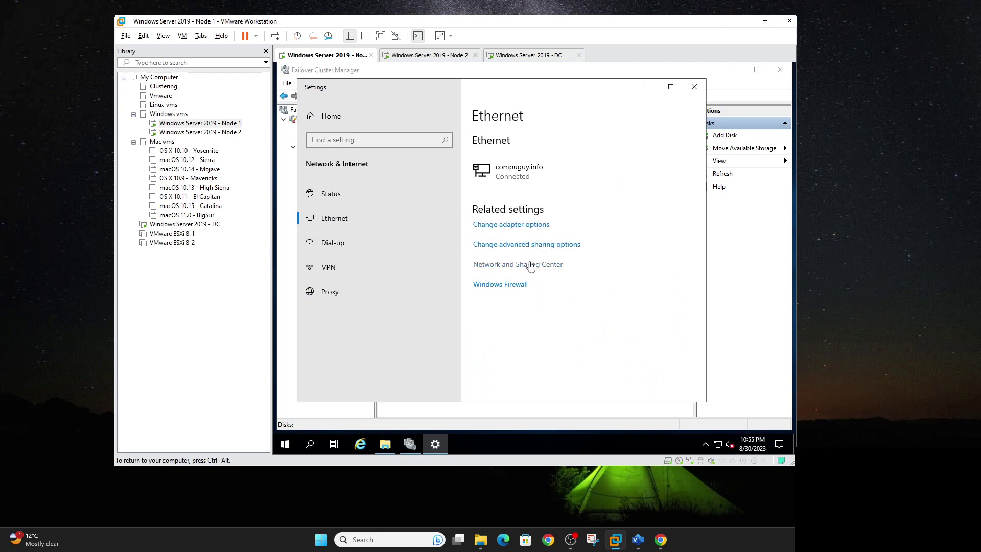
Open the advanced sharing settings, cancel them without changes, and open the Network and Sharing Center
left_click(526, 246)
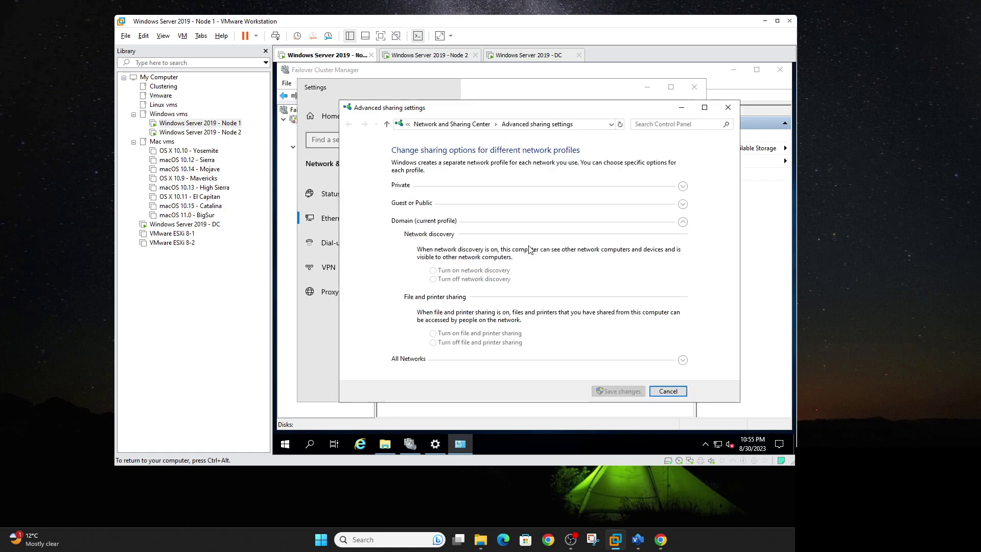
left_click(664, 391)
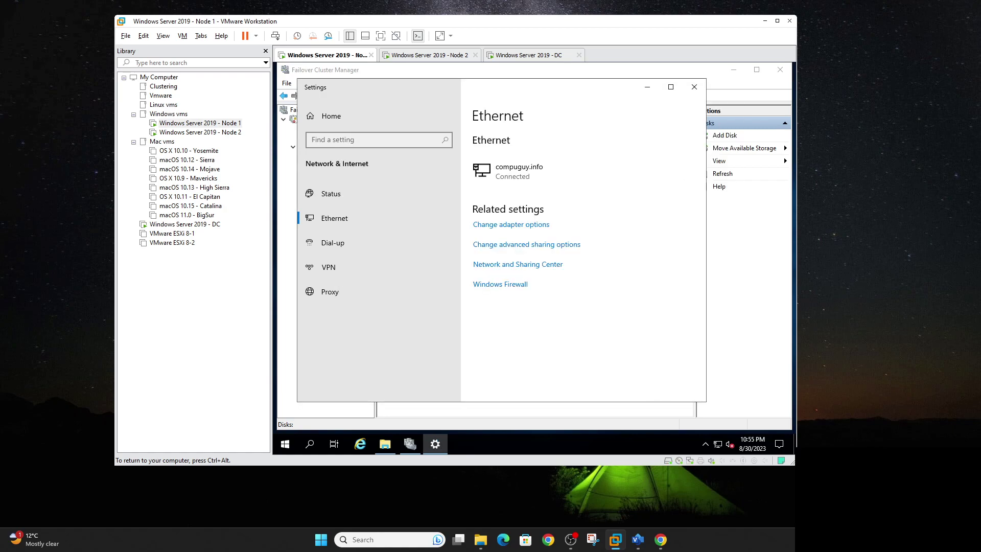
left_click(504, 264)
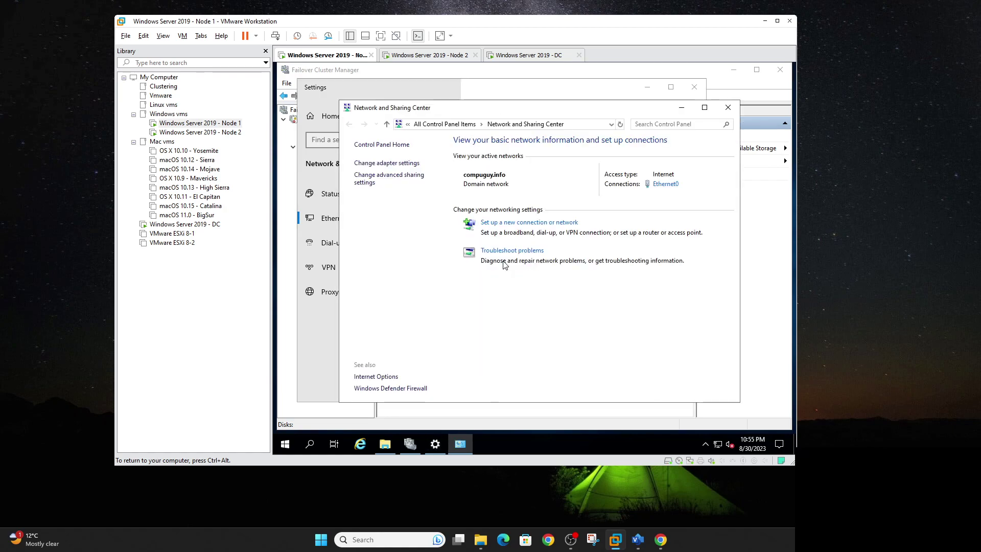
Close the open network windows on Node 1 and disconnect its network adapter in the virtual machine settings
left_click(728, 107)
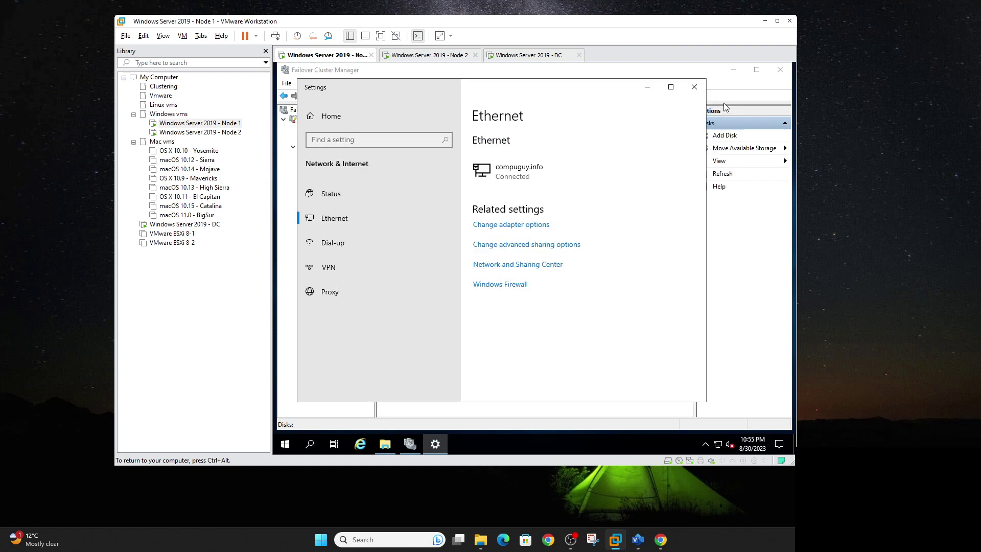
left_click(694, 86)
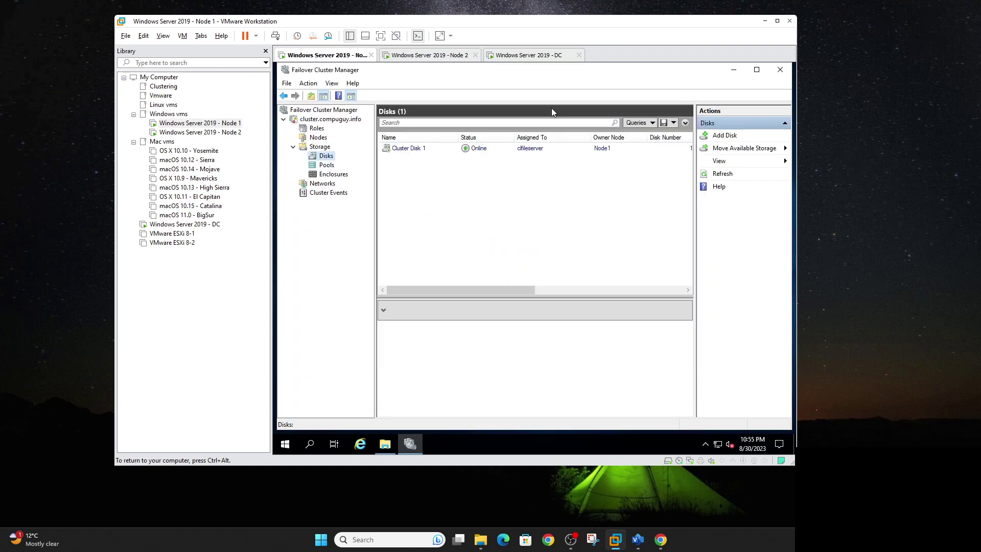
right_click(225, 126)
left_click(250, 312)
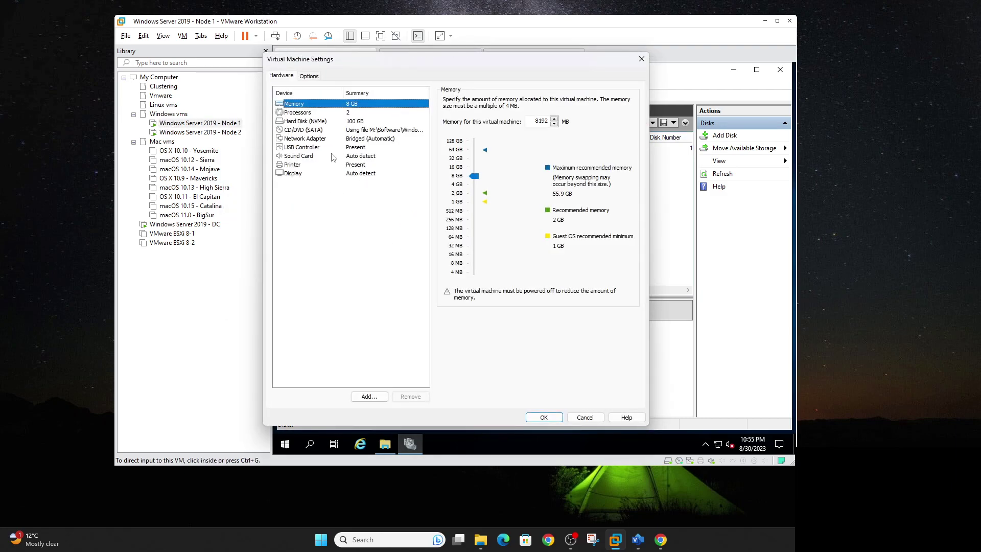
left_click(305, 140)
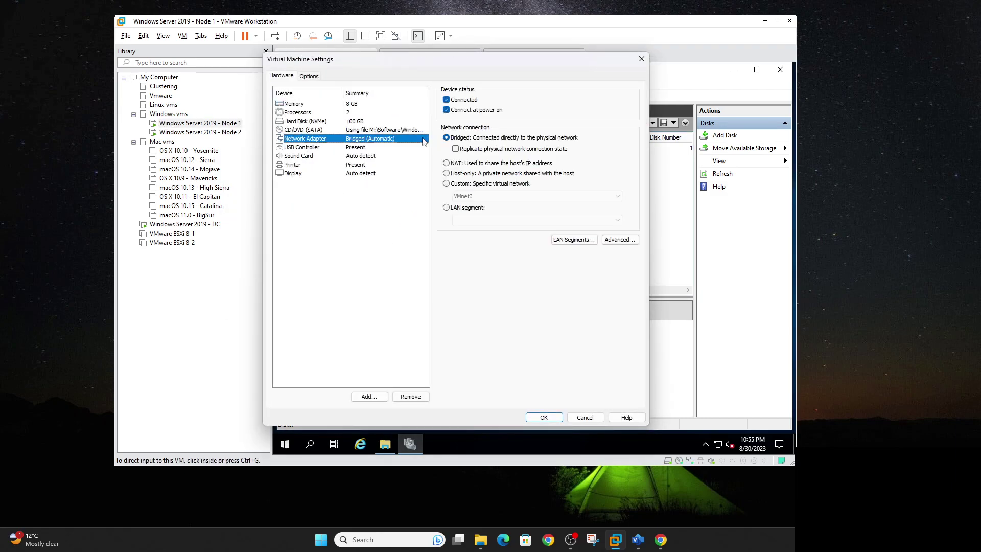
left_click(446, 109)
left_click(446, 99)
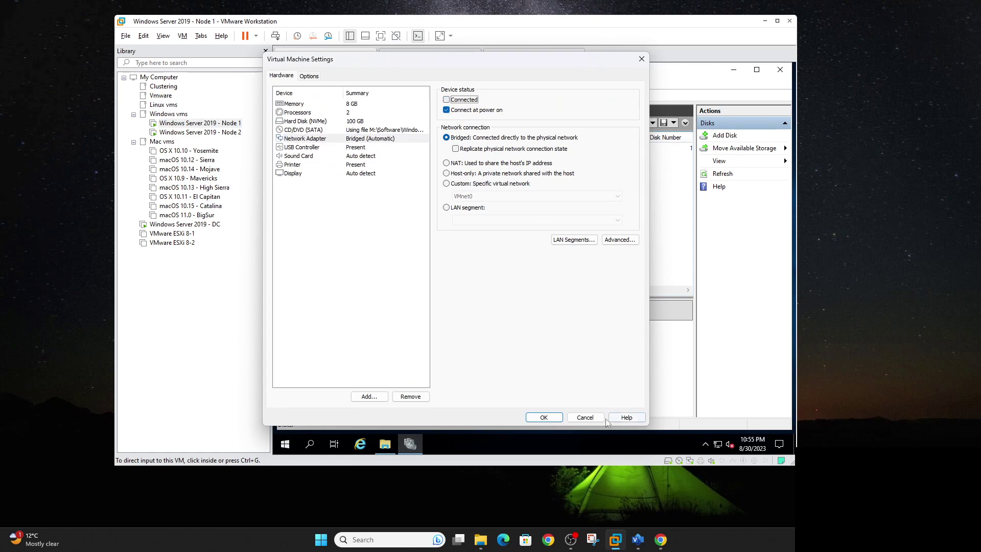
left_click(557, 417)
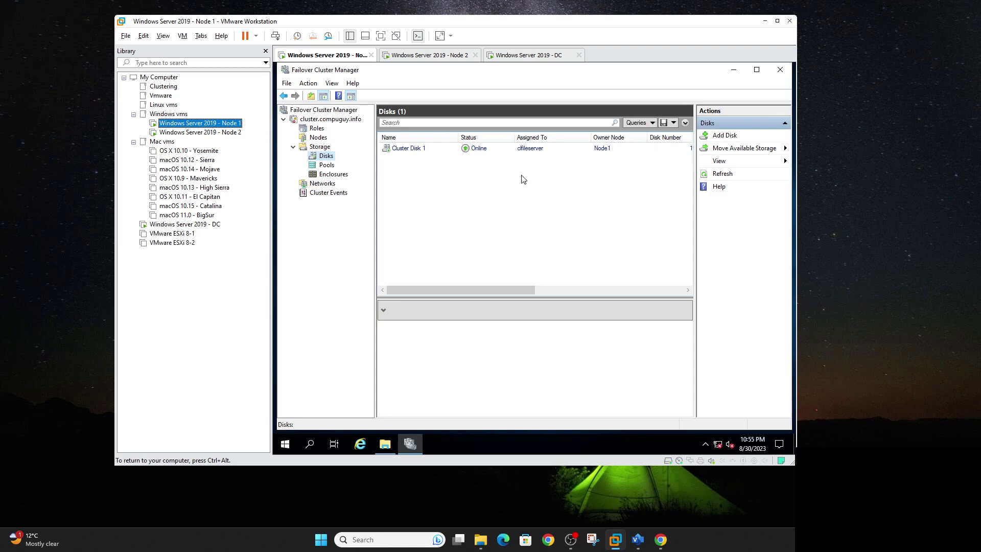
Switch to Node 2 and examine the nodes, roles and storage disks of cluster.compuguy.info, including the owner node
left_click(214, 133)
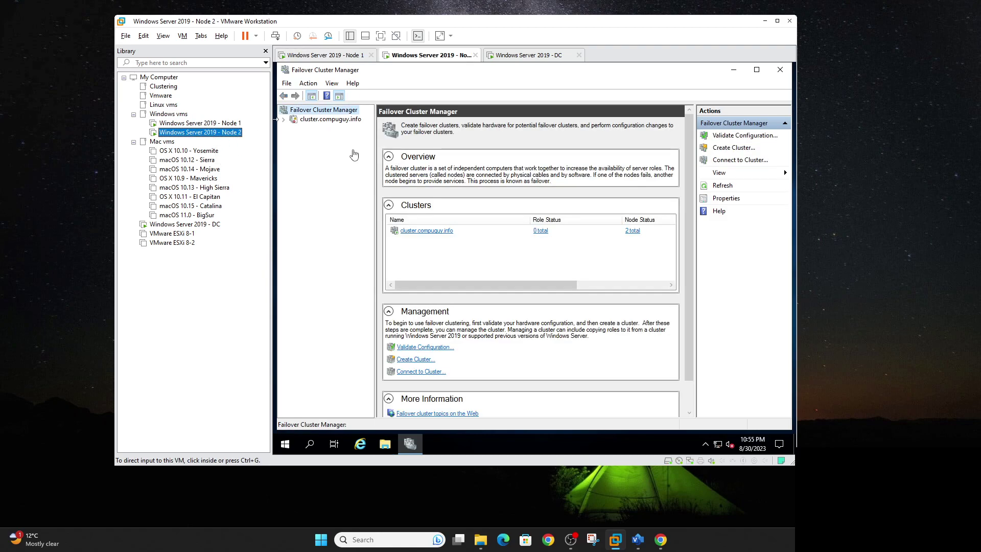
left_click(287, 126)
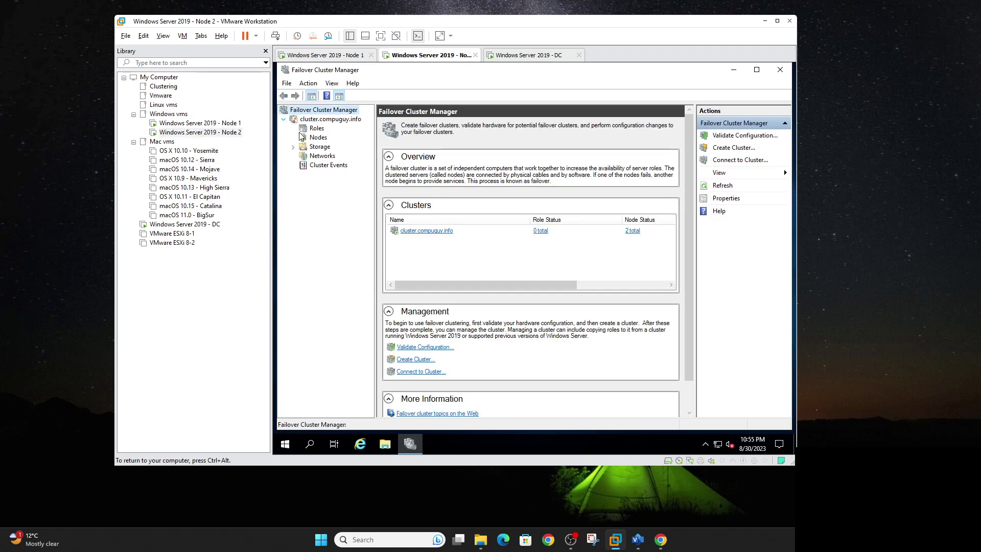
left_click(322, 137)
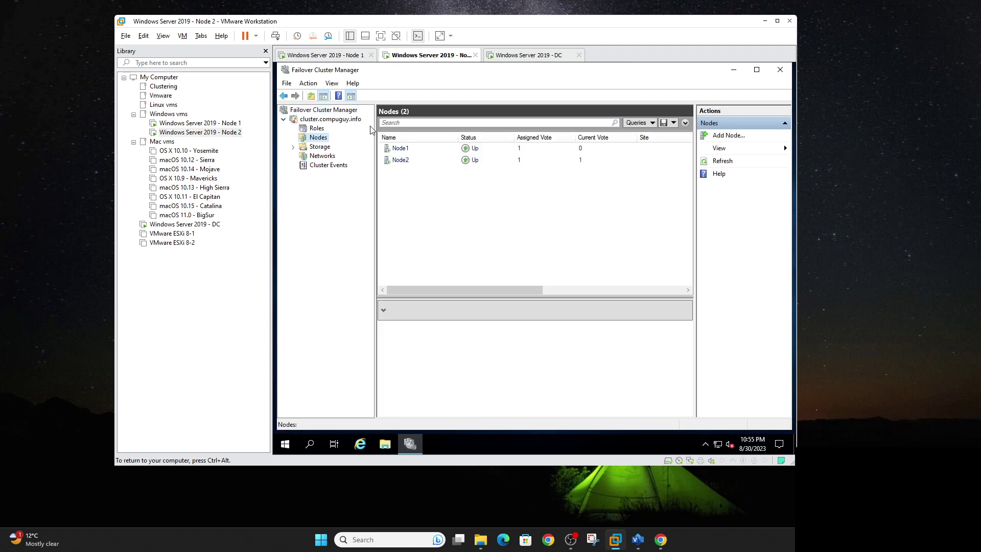
left_click(310, 149)
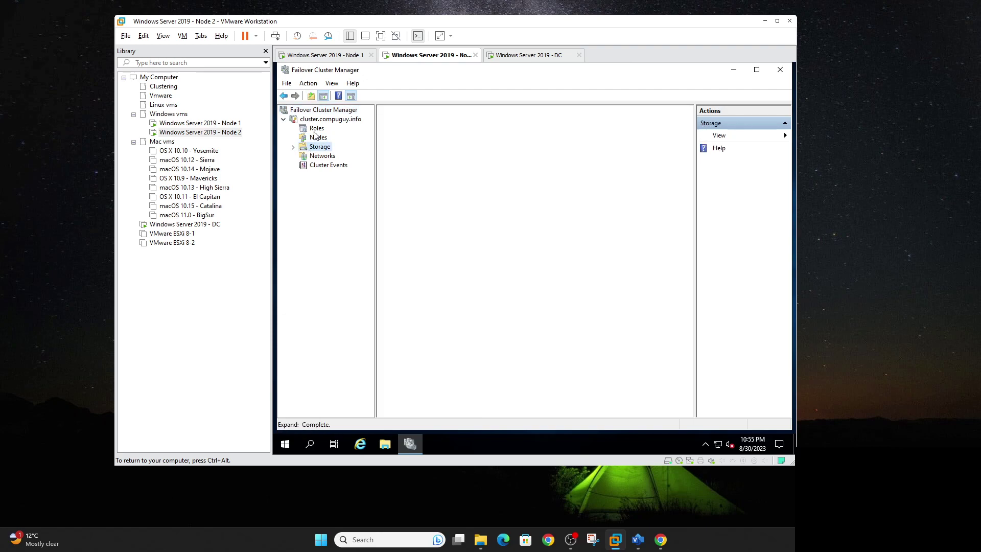
left_click(317, 130)
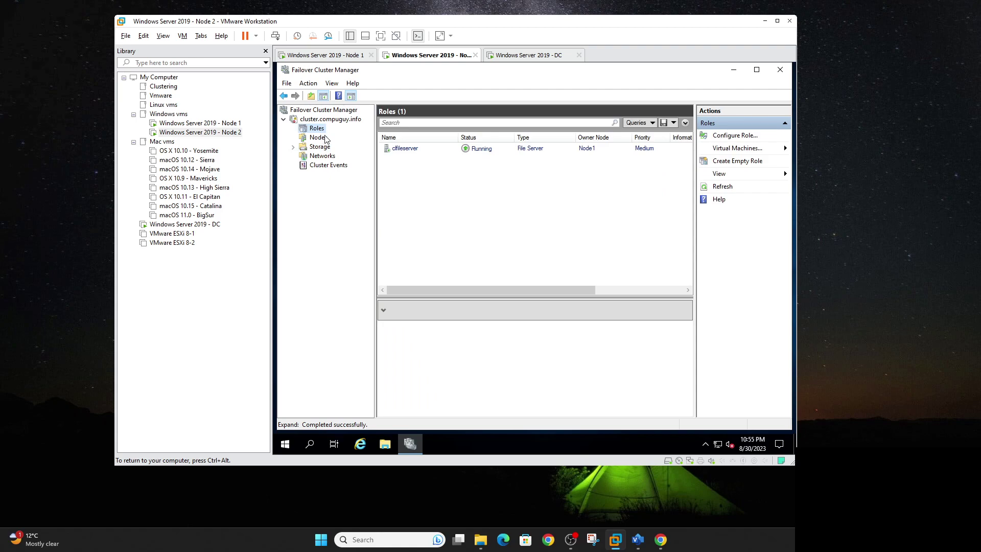
left_click(731, 187)
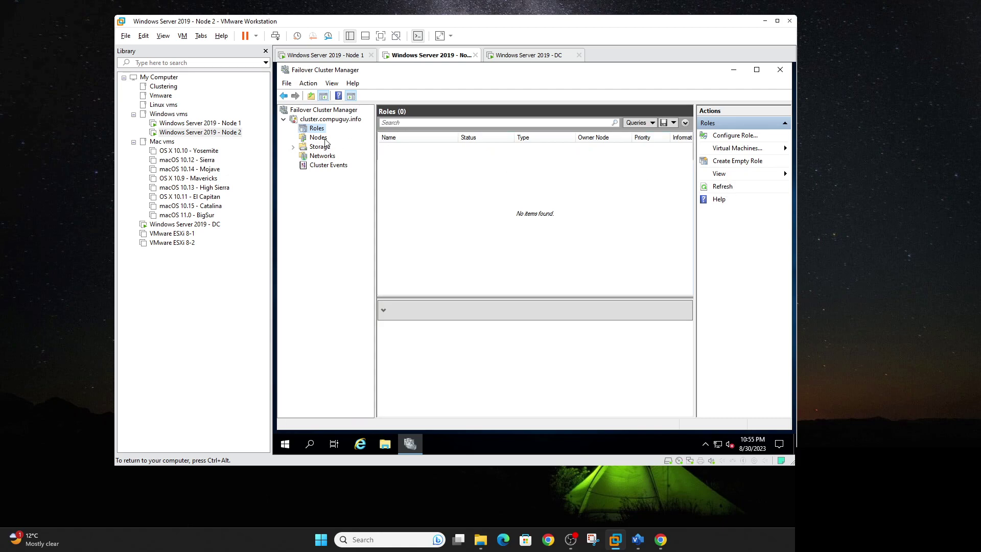
left_click(293, 148)
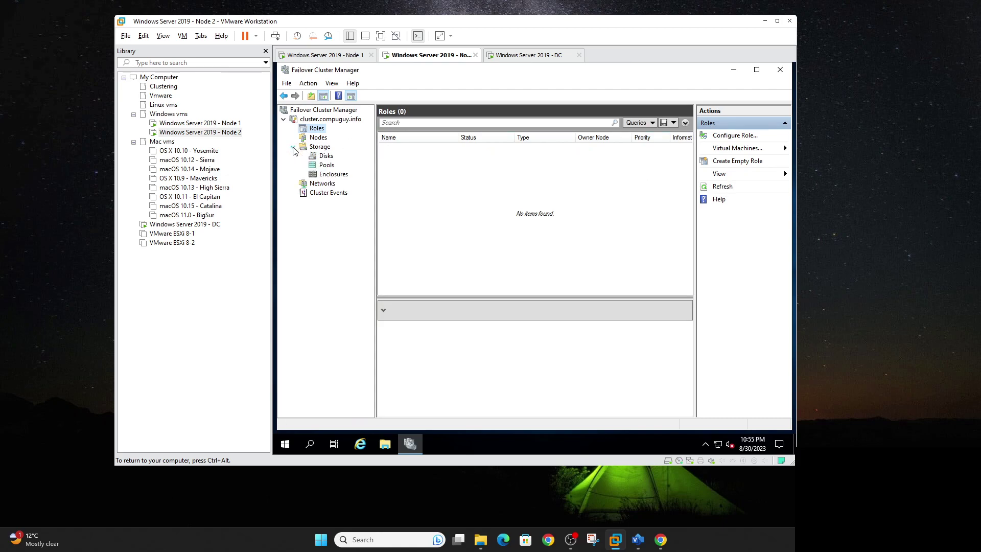
left_click(325, 156)
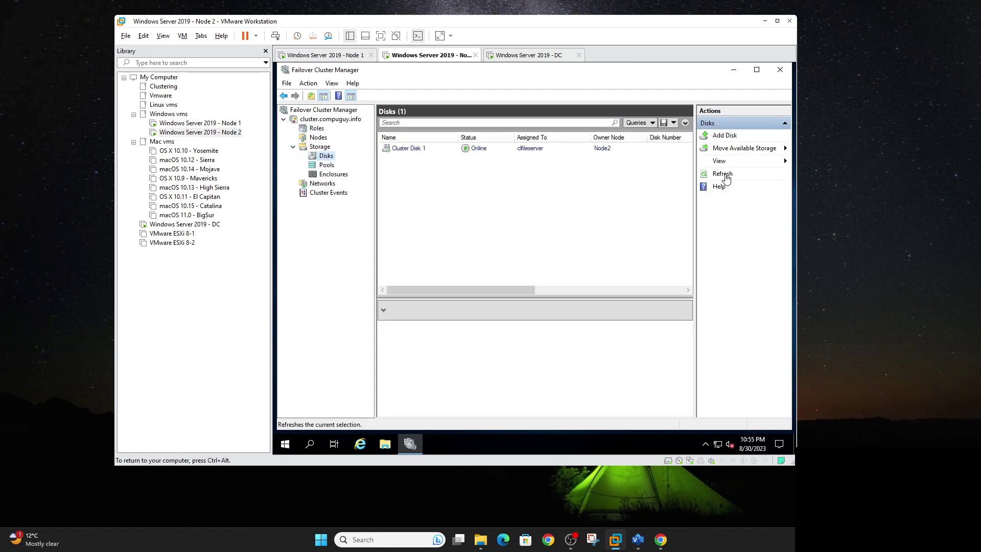
left_click(318, 130)
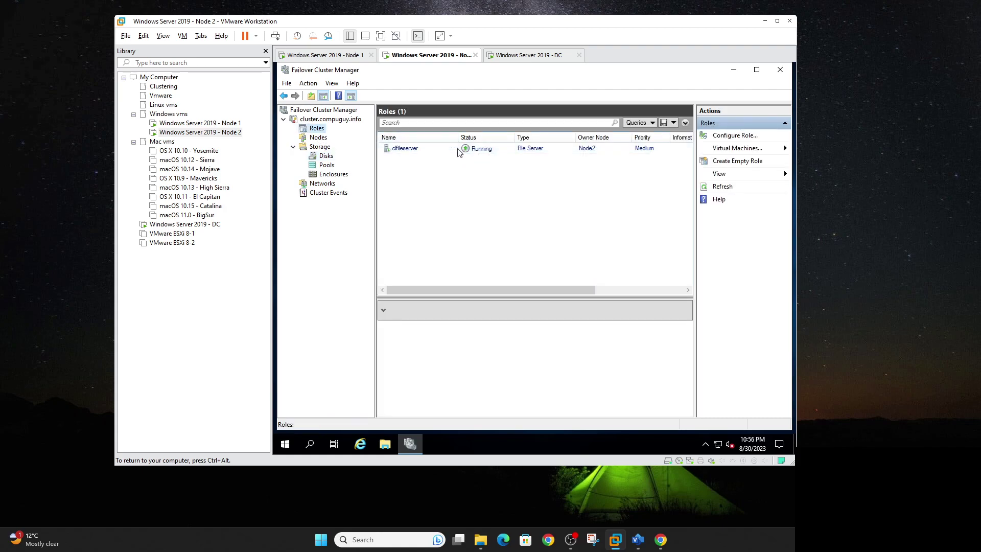
Switch to the DC, refresh clustershare, add 3333 to 111111.txt below the existing text, save it and close the folder window
left_click(204, 224)
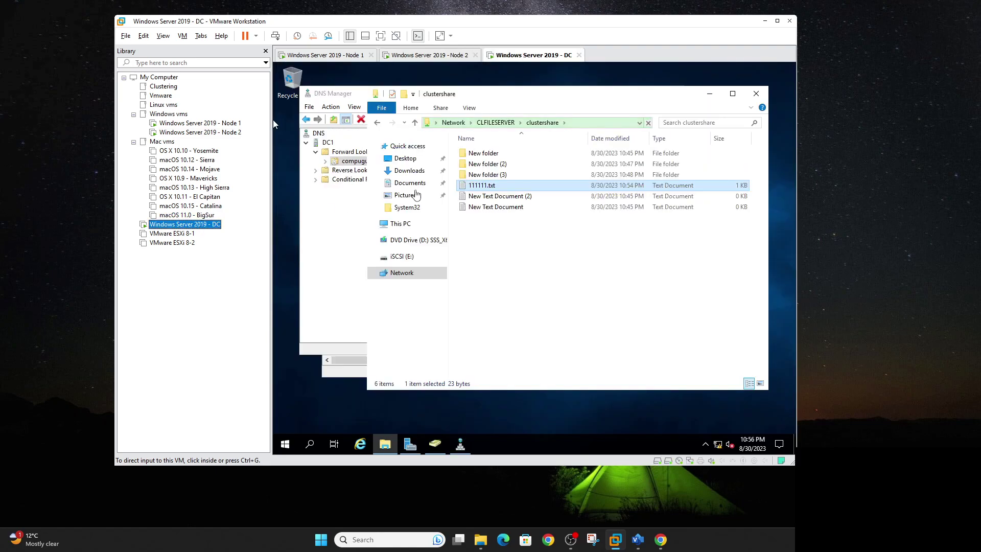
left_click(649, 125)
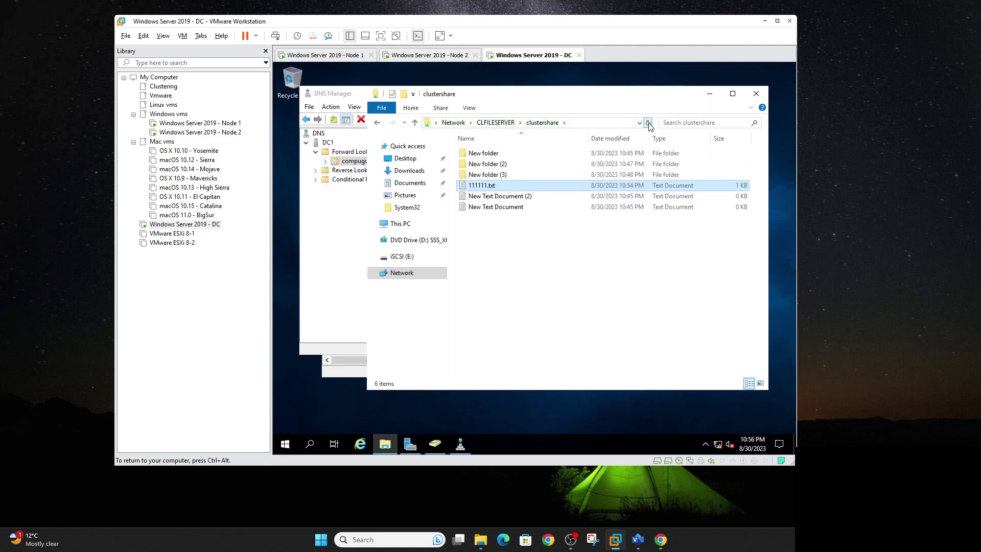
double_click(481, 186)
left_click(437, 194)
type("3333")
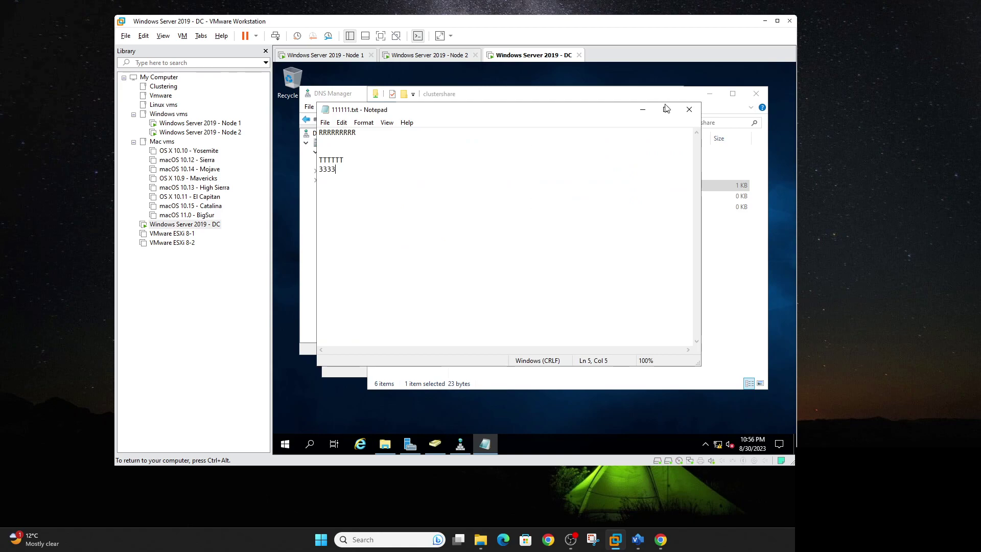
left_click(689, 110)
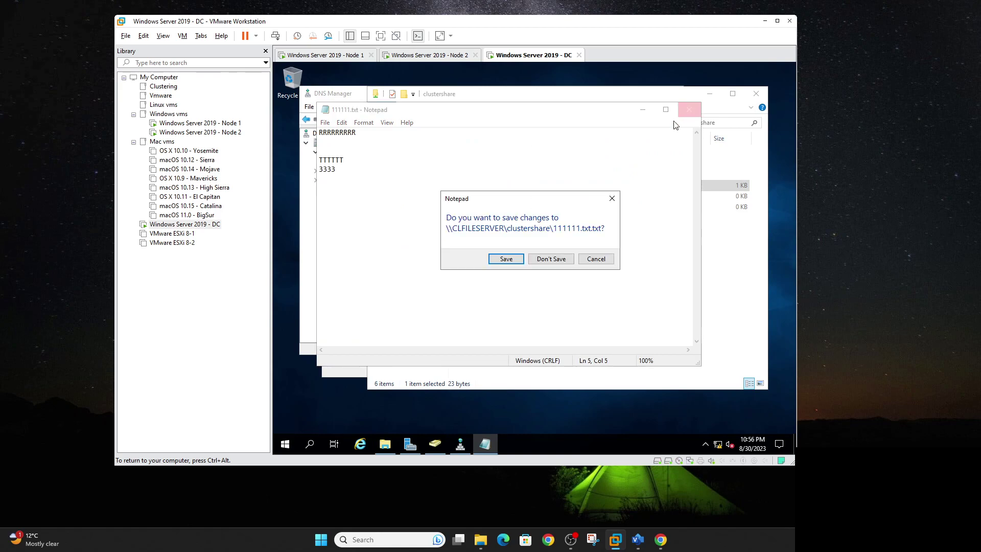
left_click(518, 263)
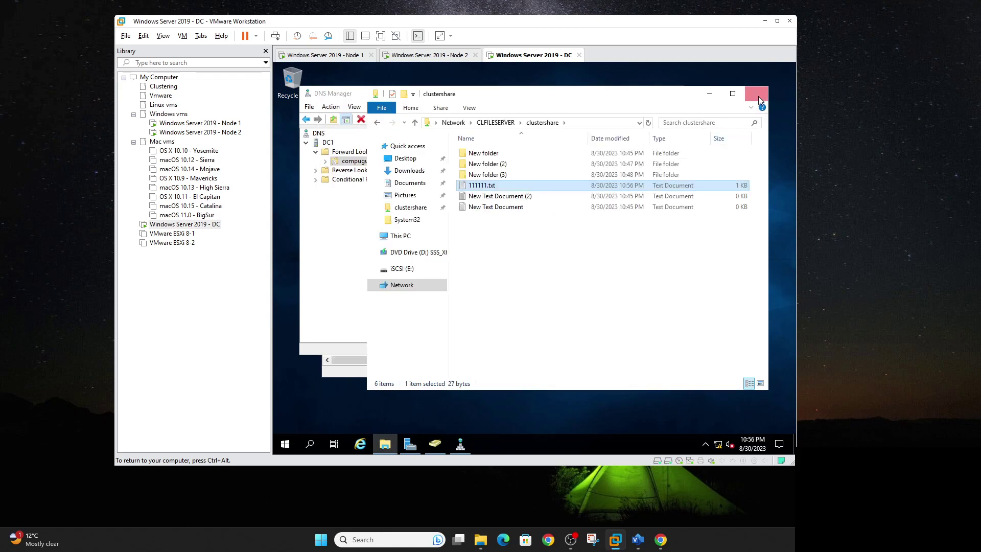
left_click(756, 94)
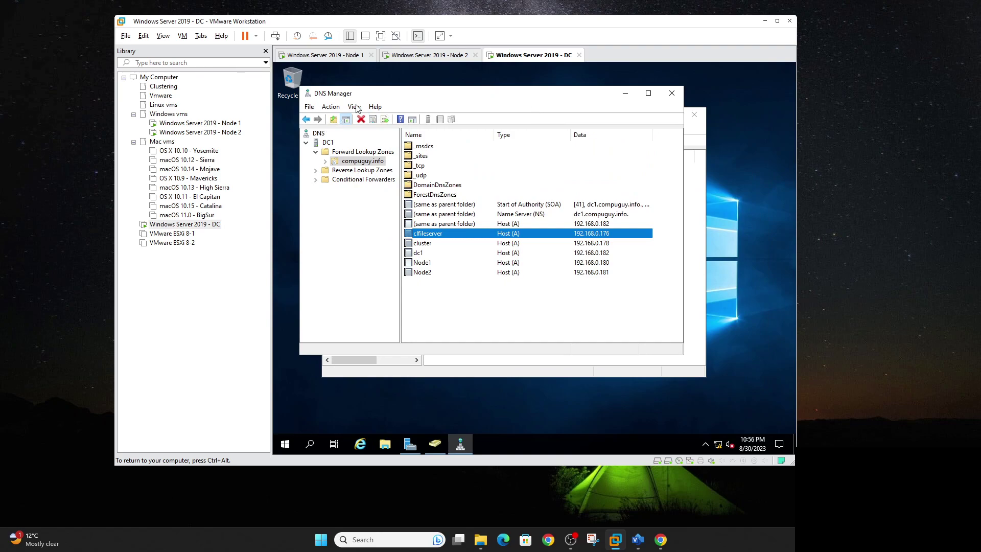
Check the file server role on Node 2, and reconnect Node 1's network adapter in its virtual machine settings
left_click(224, 123)
left_click(229, 133)
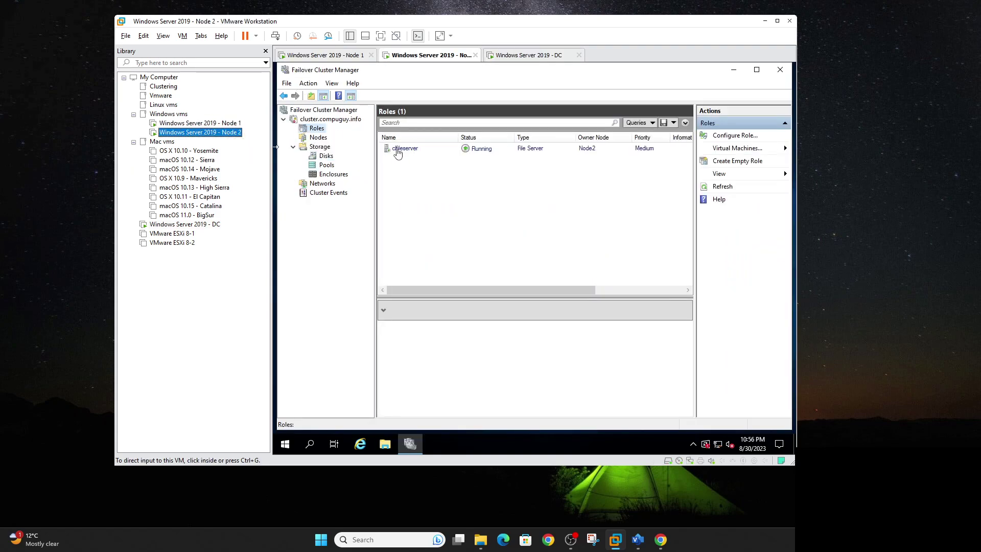
left_click(225, 123)
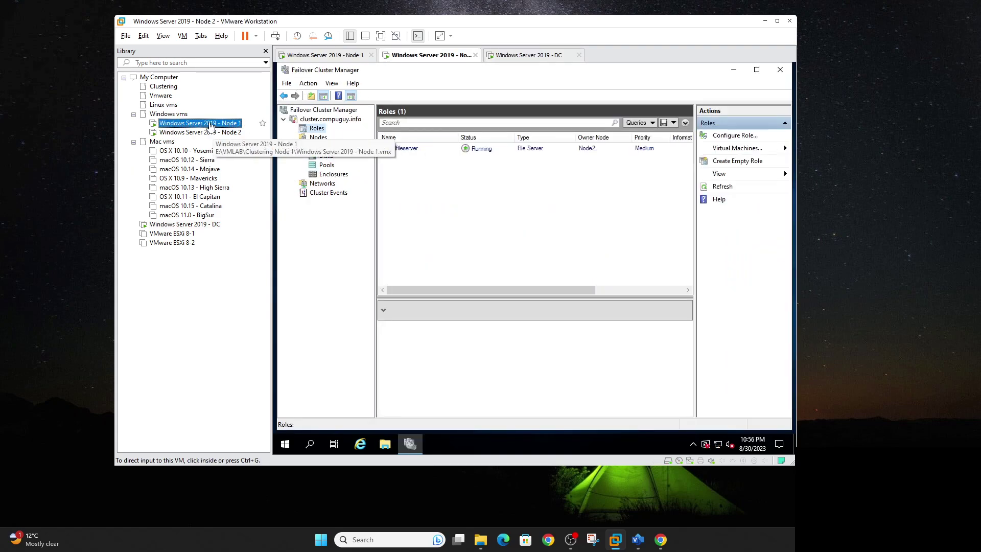
right_click(229, 123)
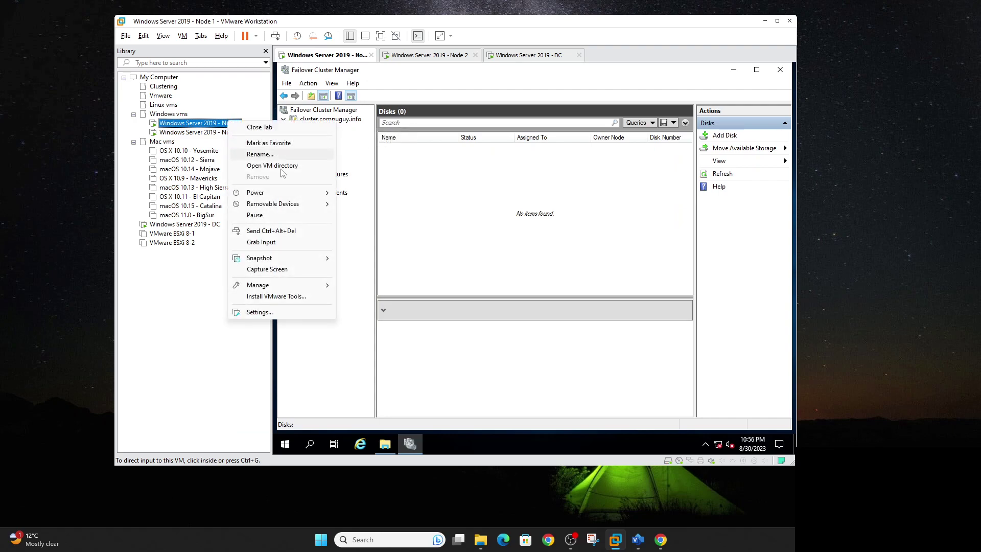
left_click(260, 311)
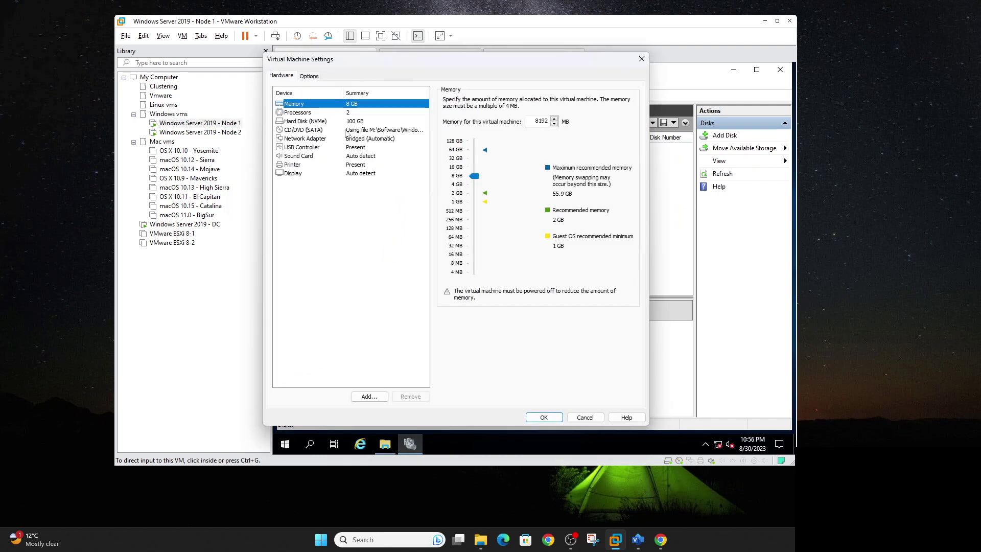
left_click(314, 139)
left_click(465, 101)
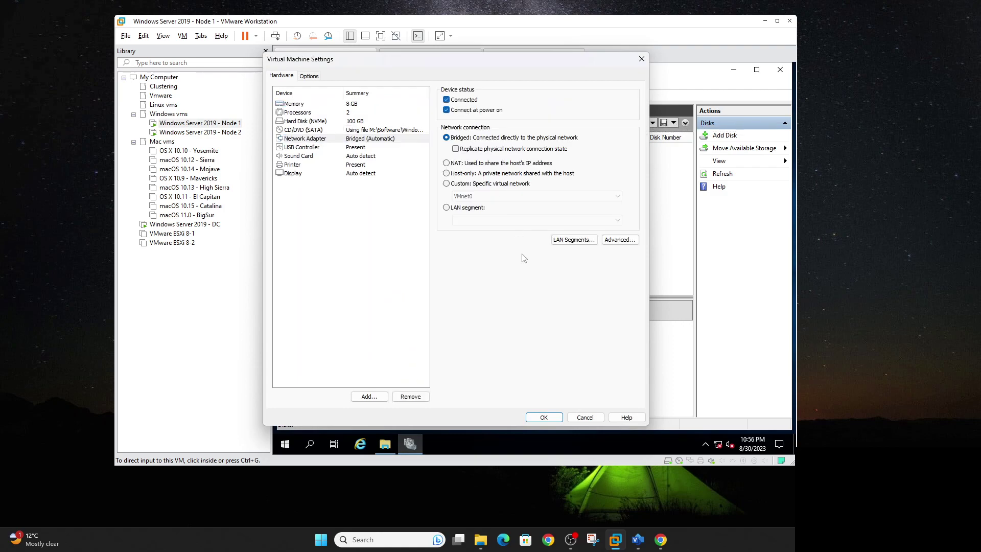
left_click(544, 417)
Switch to Node 2 and refresh the cluster's node list several times to check the status of Node1
left_click(192, 134)
left_click(326, 138)
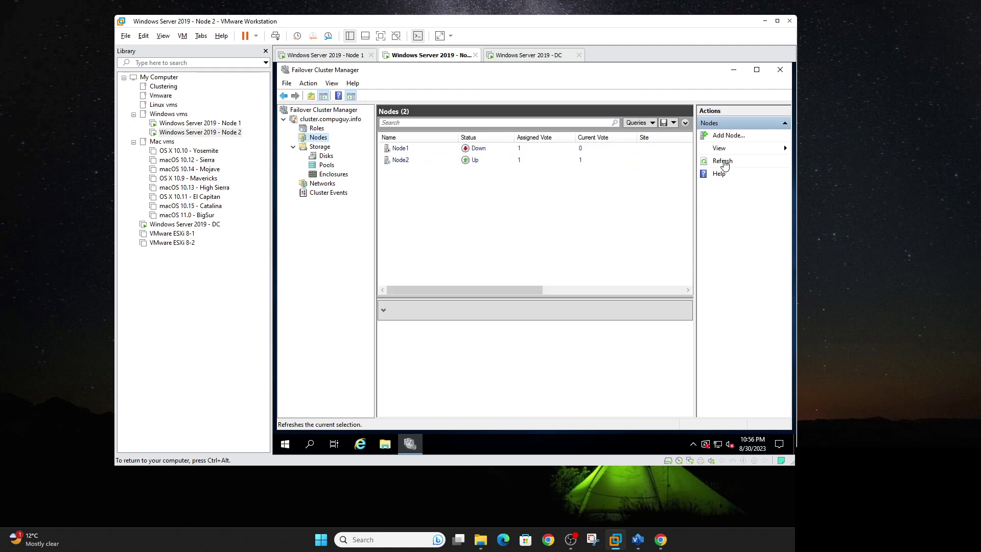
left_click(723, 162)
left_click(723, 161)
left_click(723, 162)
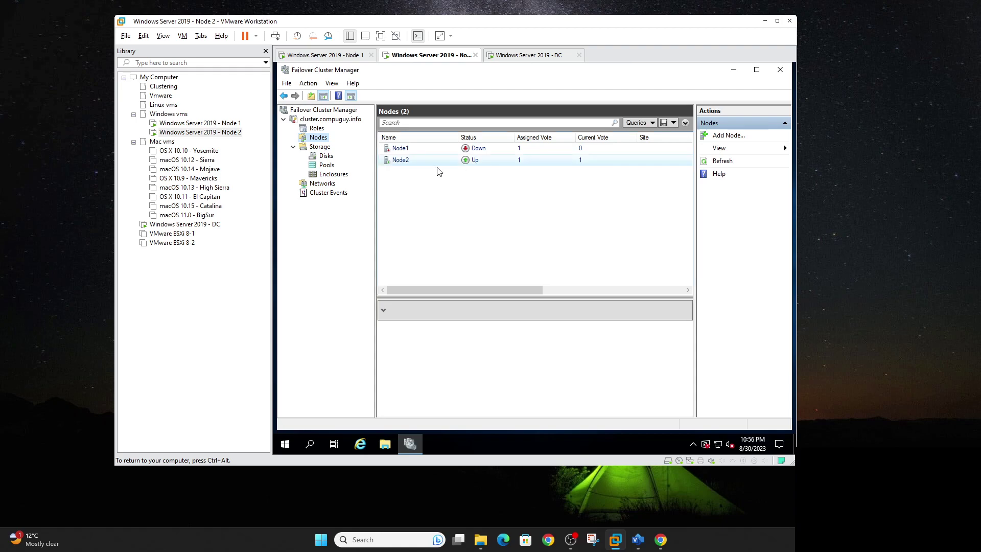
Compare the node statuses shown on Node 1 with the refreshed node list on Node 2
left_click(215, 123)
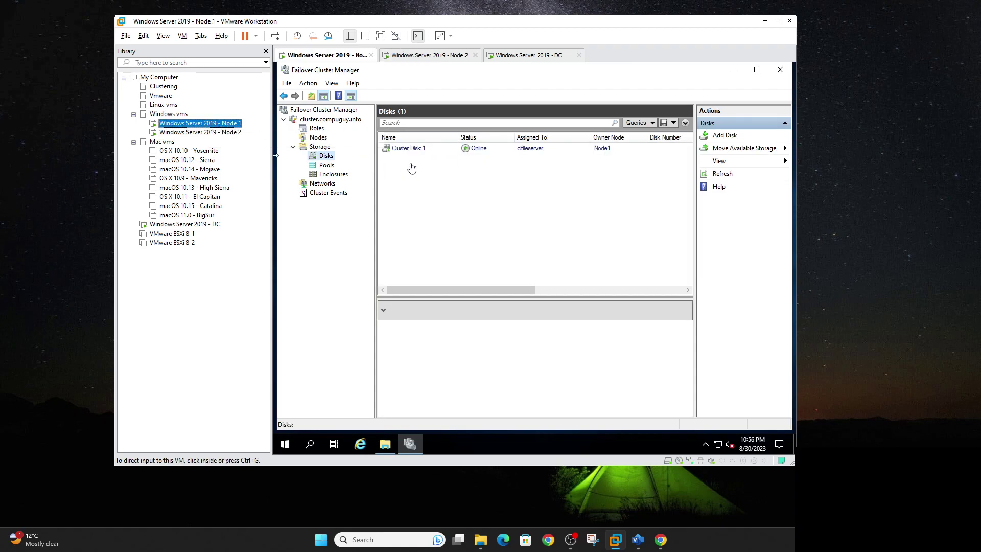
left_click(319, 138)
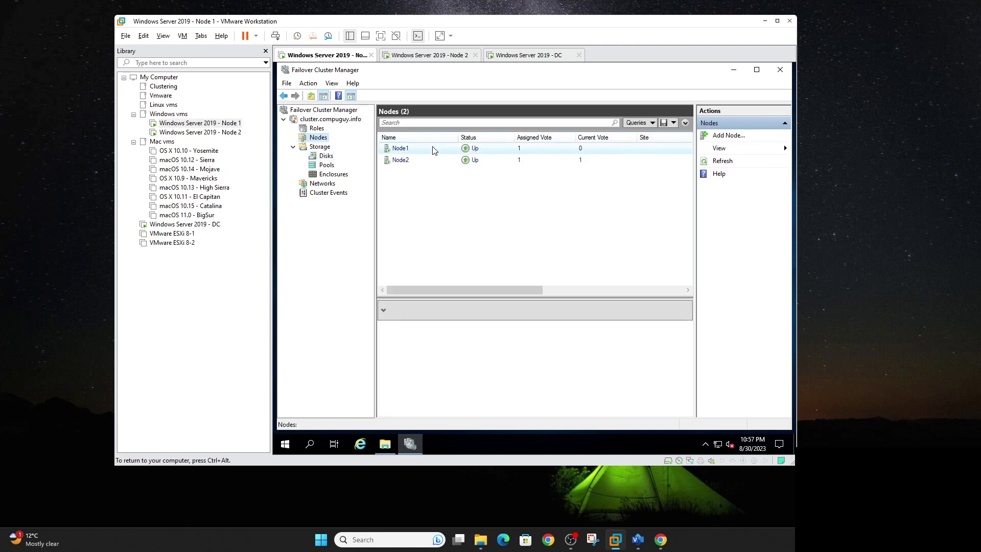
left_click(231, 133)
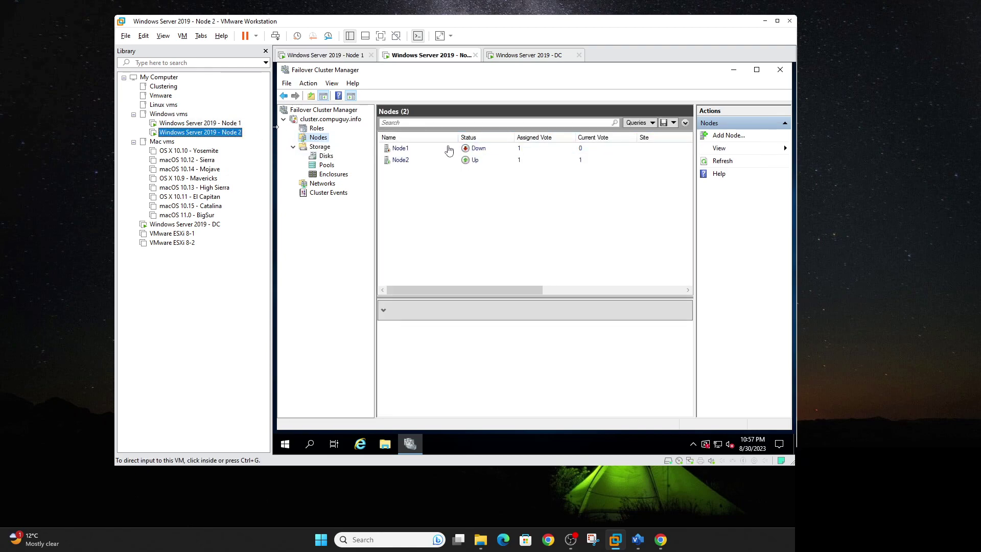
left_click(722, 161)
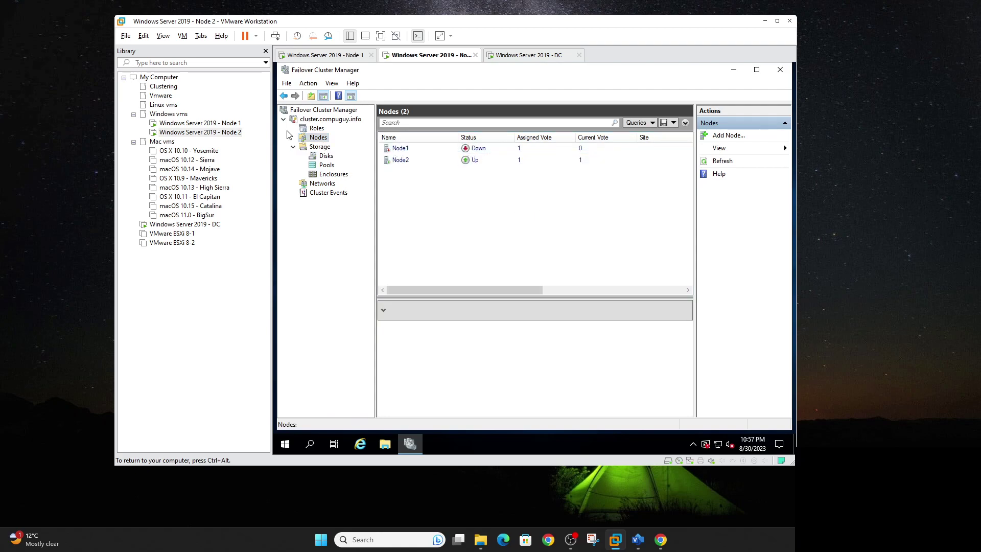
Switch to Node 1, open Services in the standard view and check the status of the Cluster Service
left_click(230, 125)
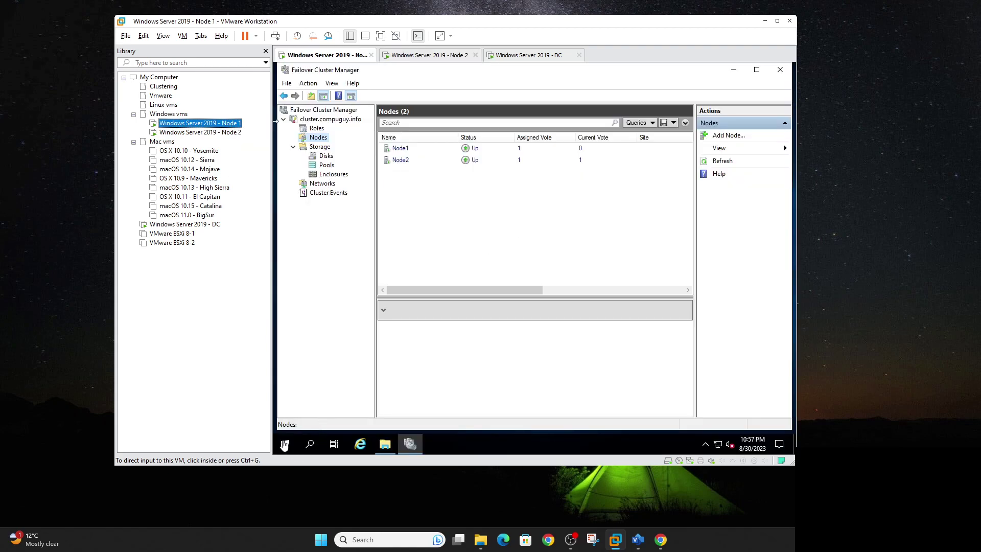
left_click(285, 445)
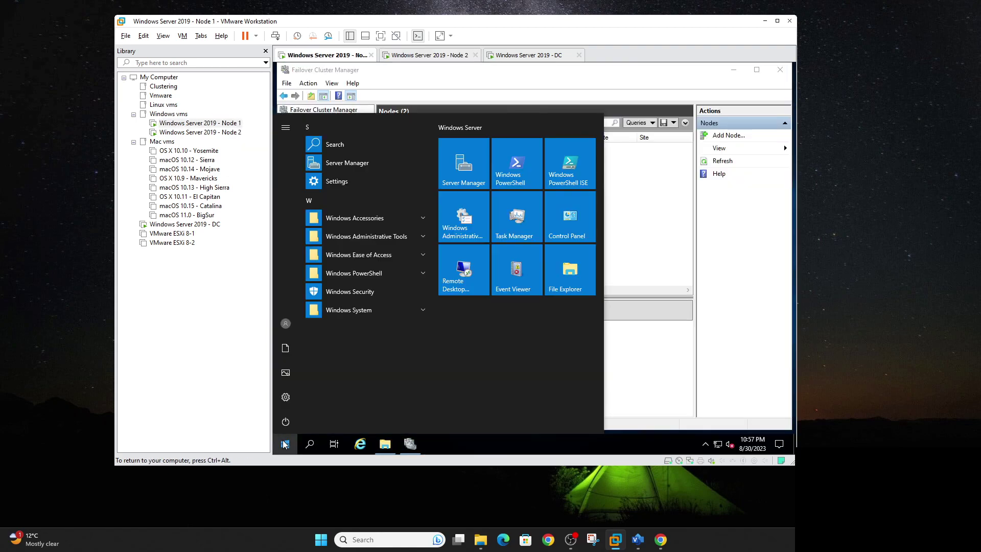
type("servic")
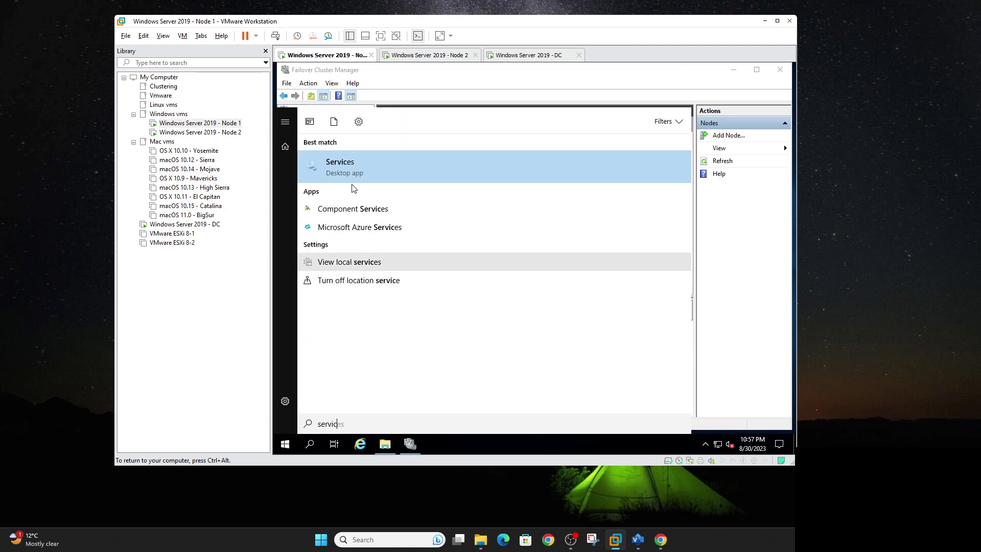
left_click(348, 166)
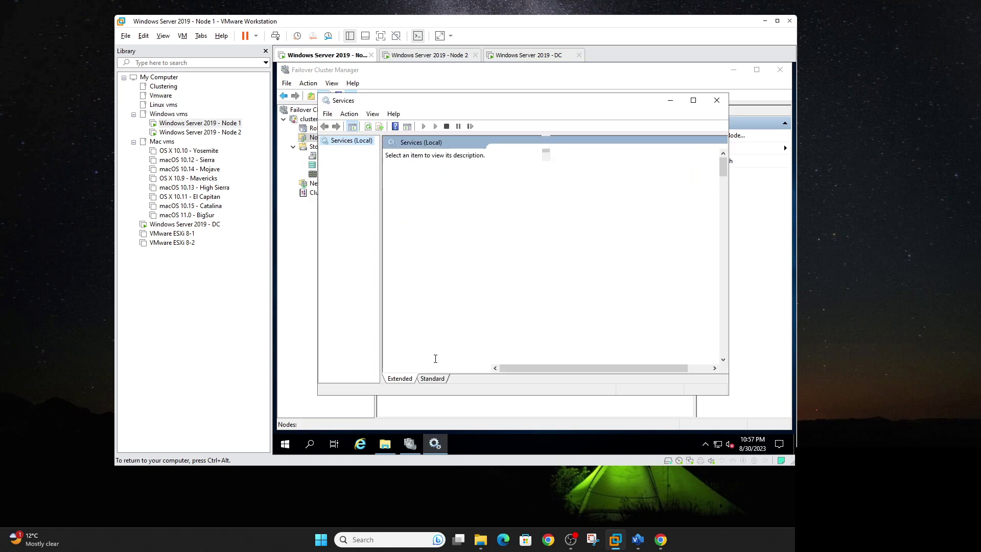
left_click(432, 379)
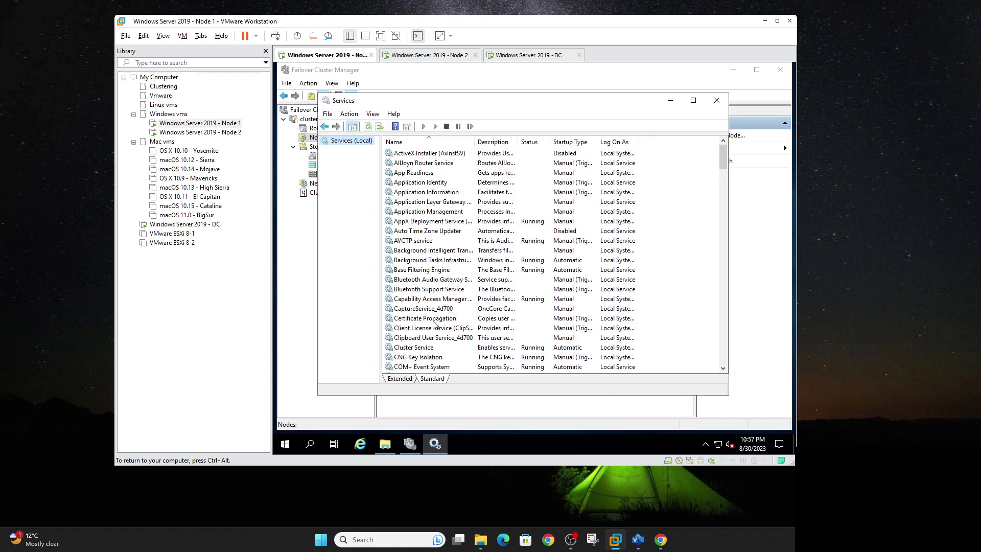
left_click(430, 348)
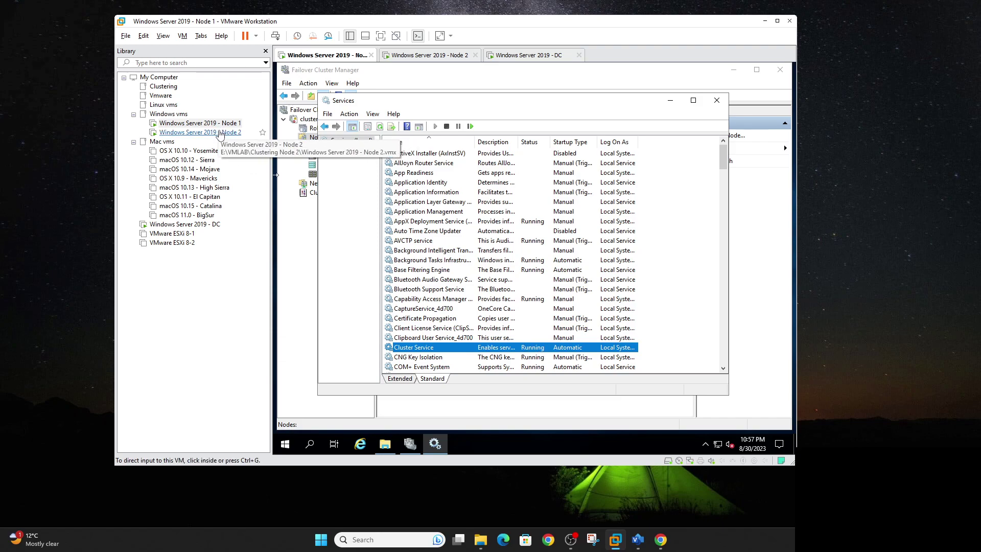
Switch back and forth between Node 2 and Node 1 to compare the cluster node list with the Cluster Service status
left_click(220, 132)
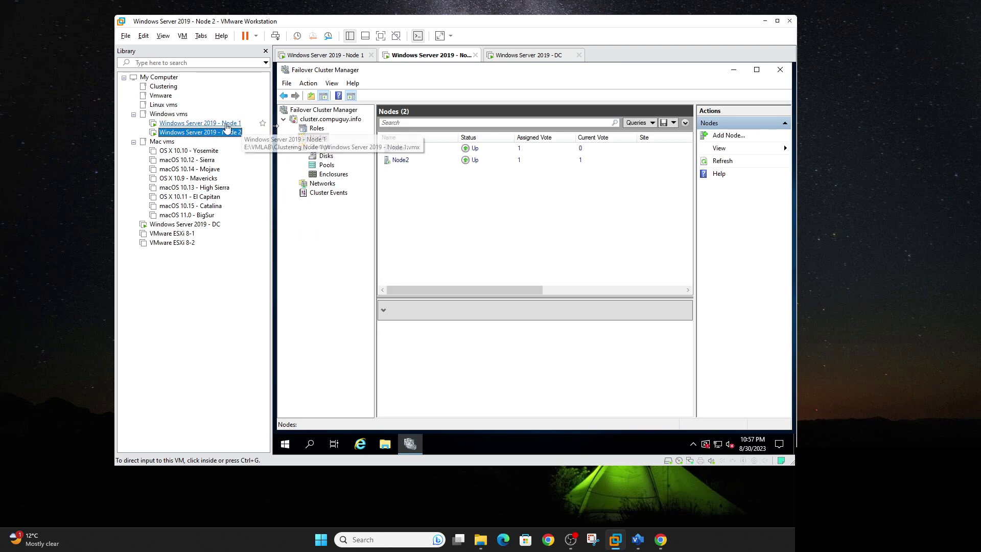
left_click(228, 124)
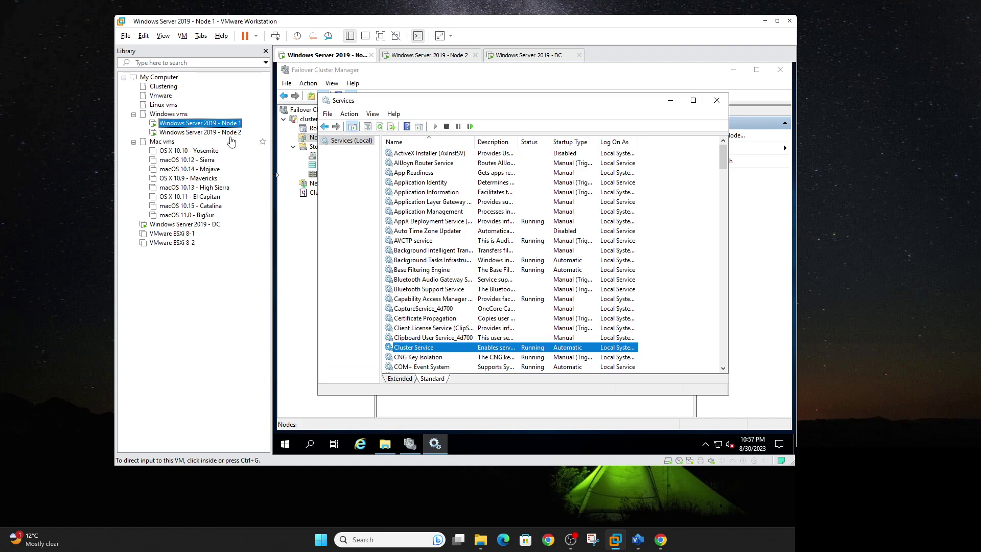
left_click(229, 133)
left_click(229, 125)
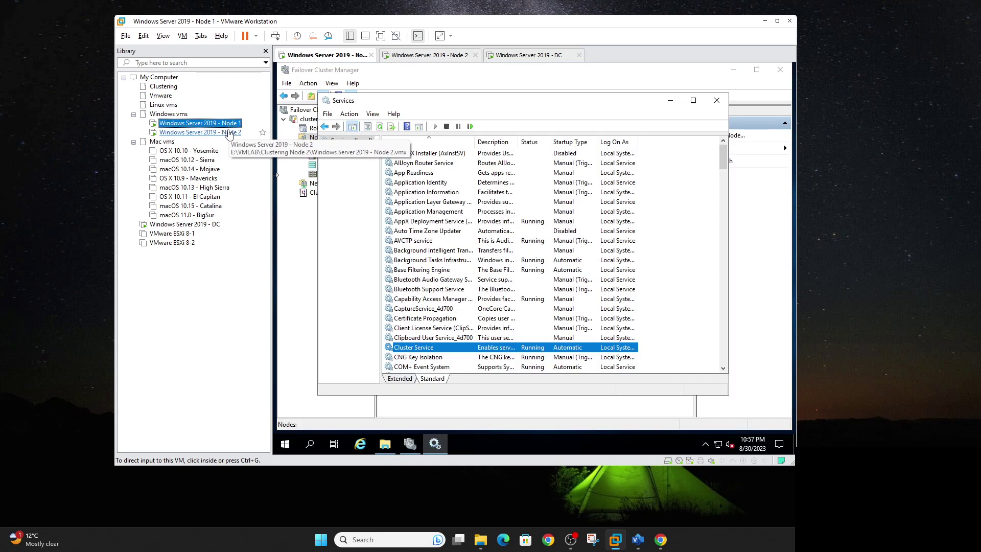
left_click(229, 133)
left_click(228, 124)
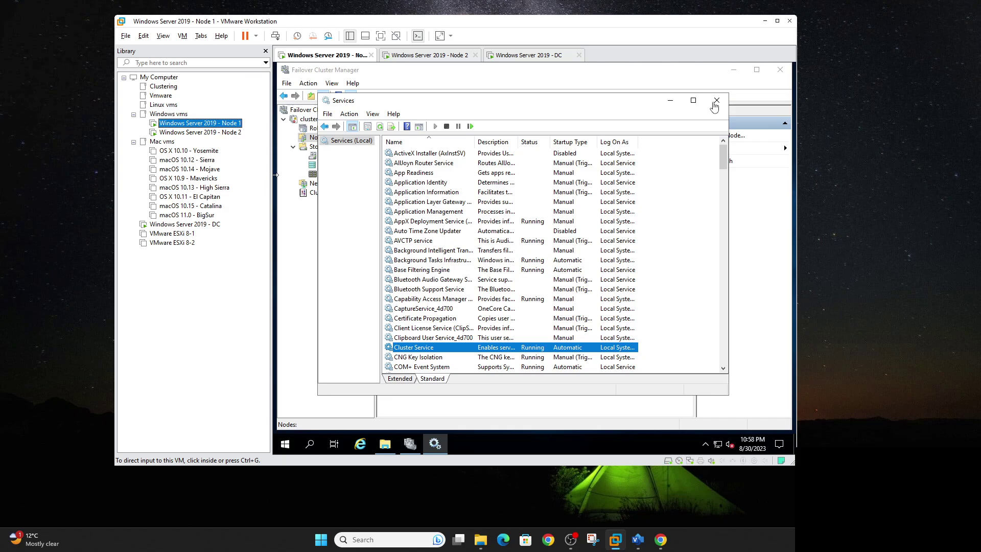
Switch to Visio to review the shared storage diagram, and return to the Node 1 virtual machine
left_click(638, 542)
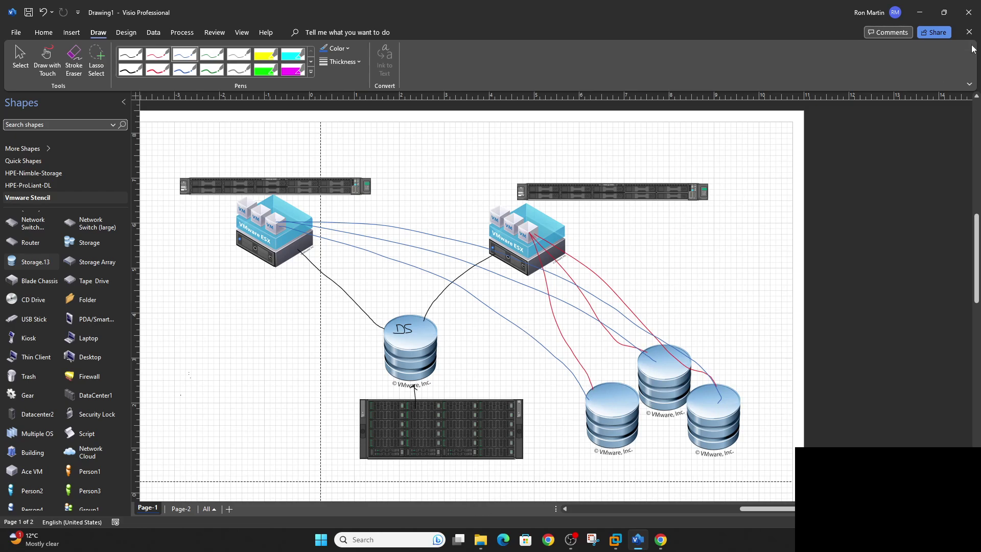
left_click(923, 16)
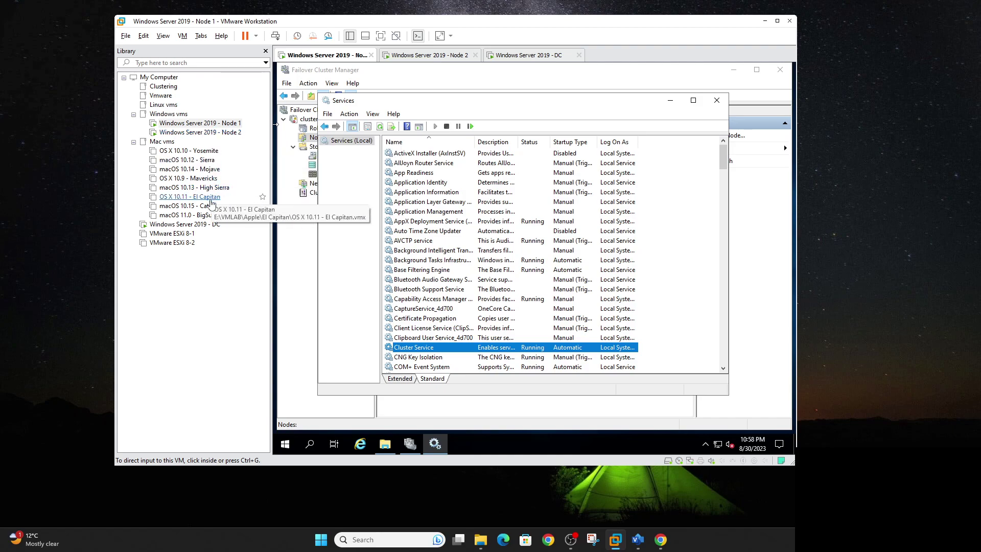
left_click(201, 224)
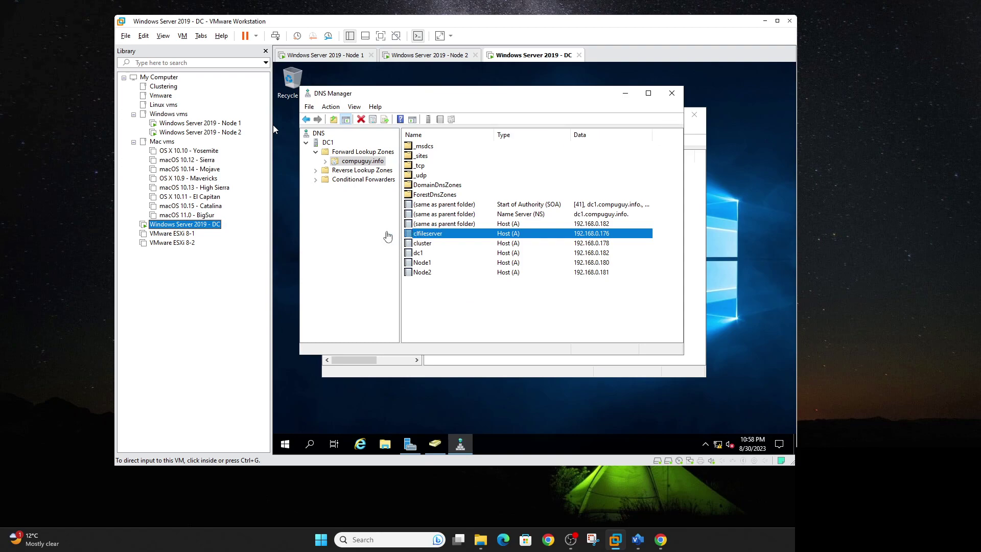
left_click(204, 123)
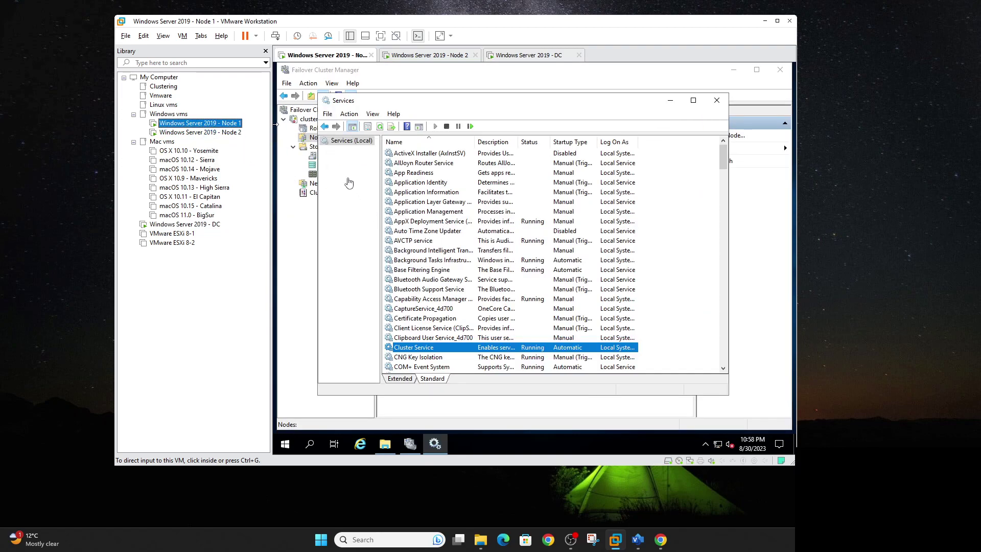
Close Services on Node 1 and check the clfileserver role's shares and summary in the cluster
left_click(717, 102)
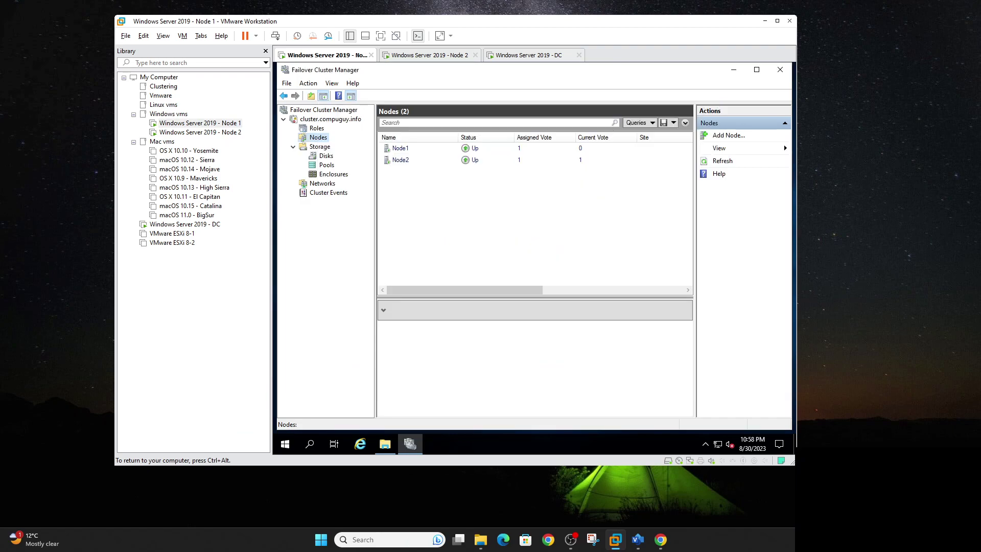
left_click(317, 130)
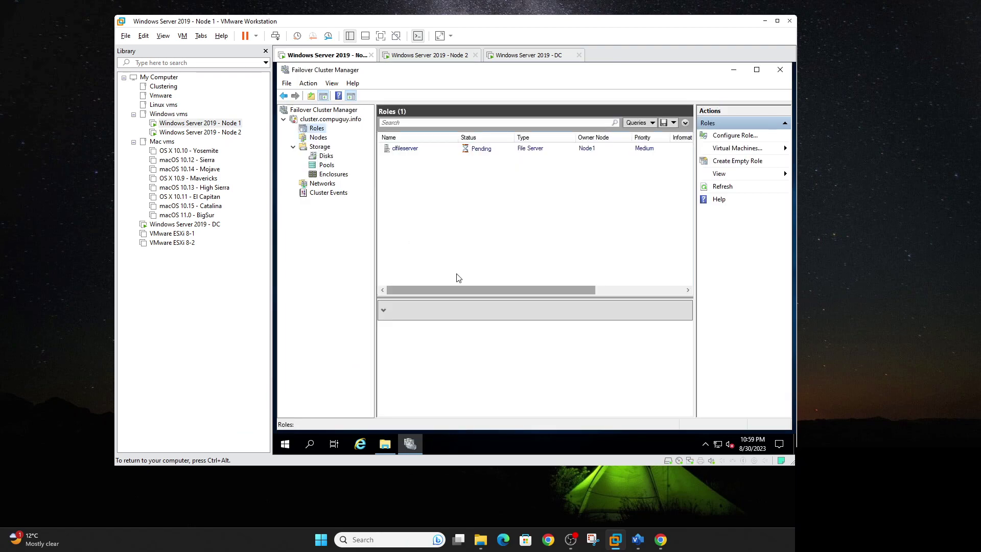
left_click(408, 149)
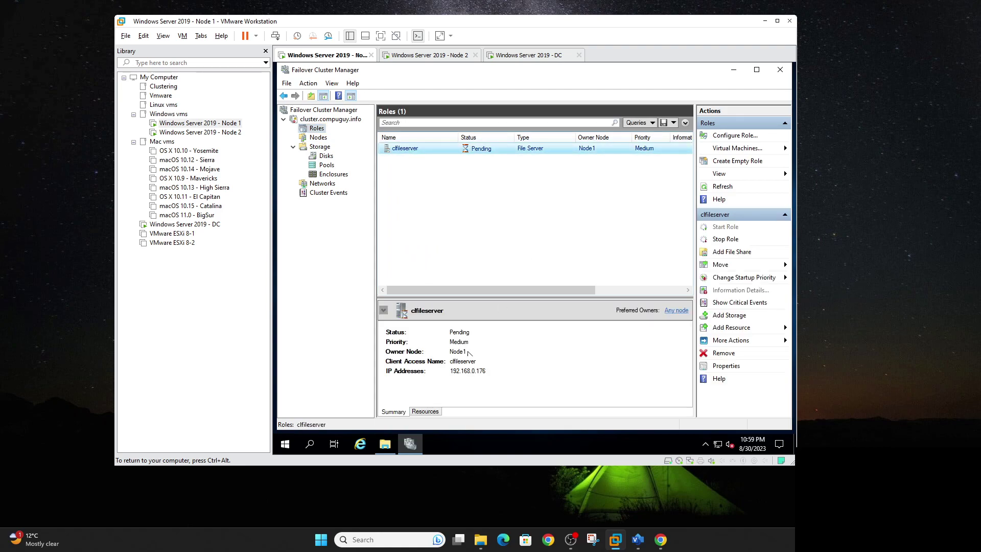
left_click(453, 411)
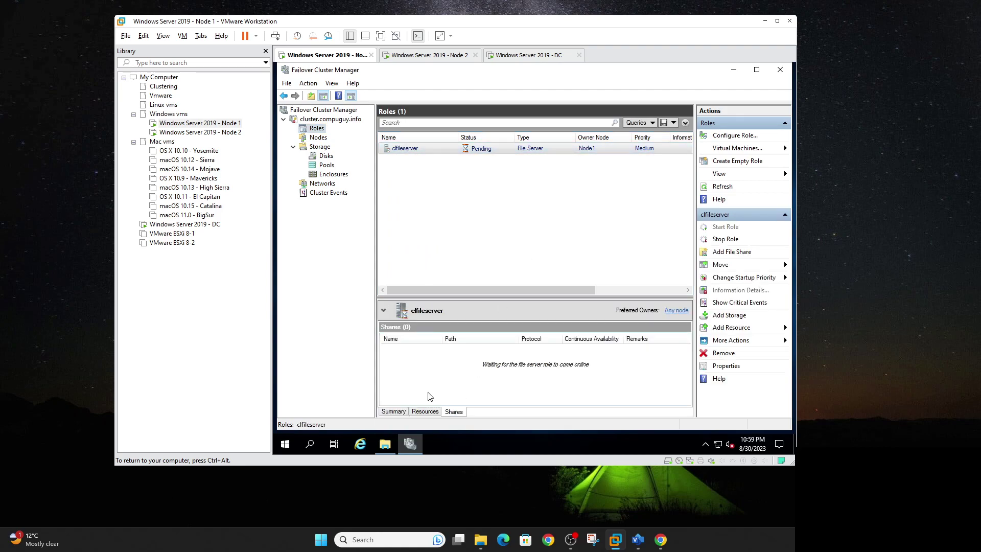
left_click(397, 412)
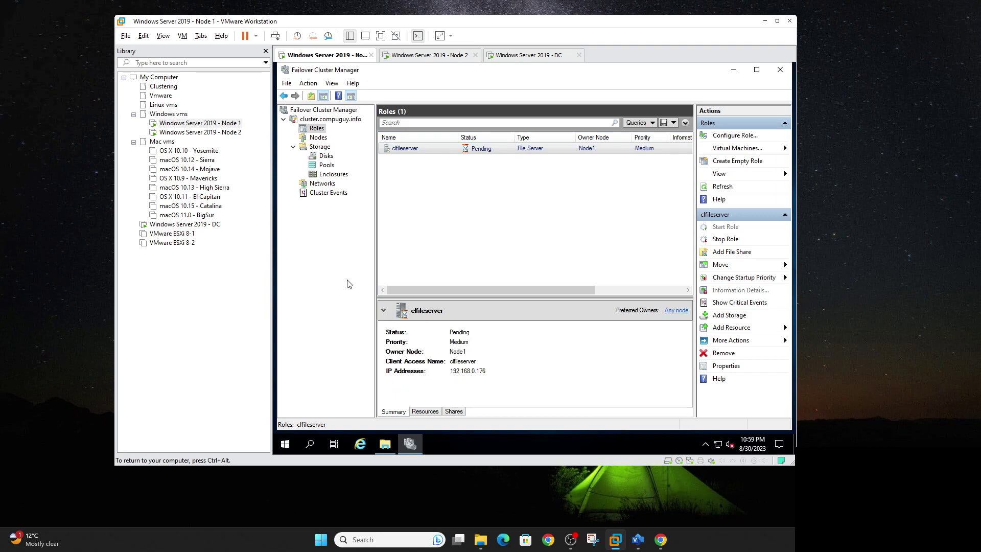
Switch to the DC and refresh the DNS records of the compuguy.info forward lookup zone
left_click(211, 229)
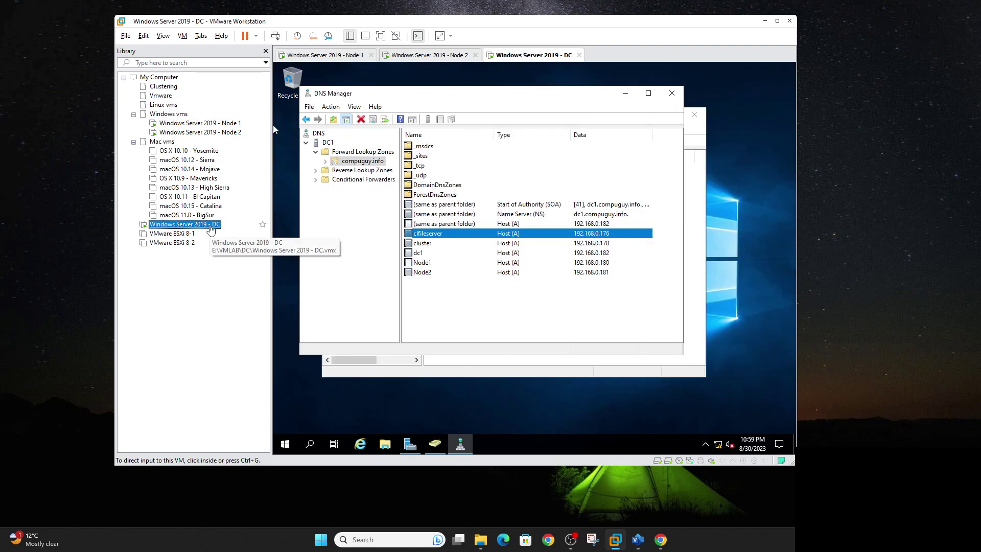
left_click(431, 240)
right_click(443, 305)
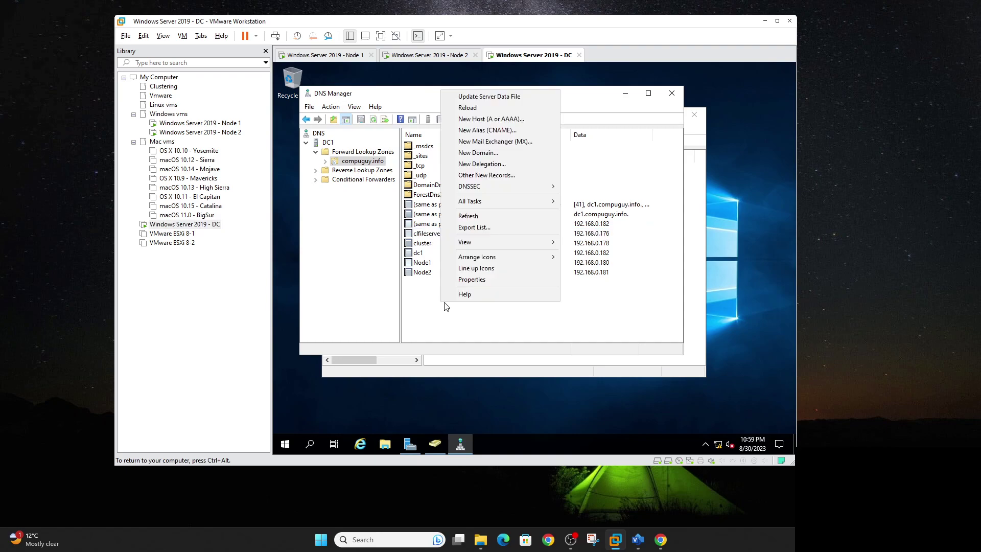
left_click(480, 217)
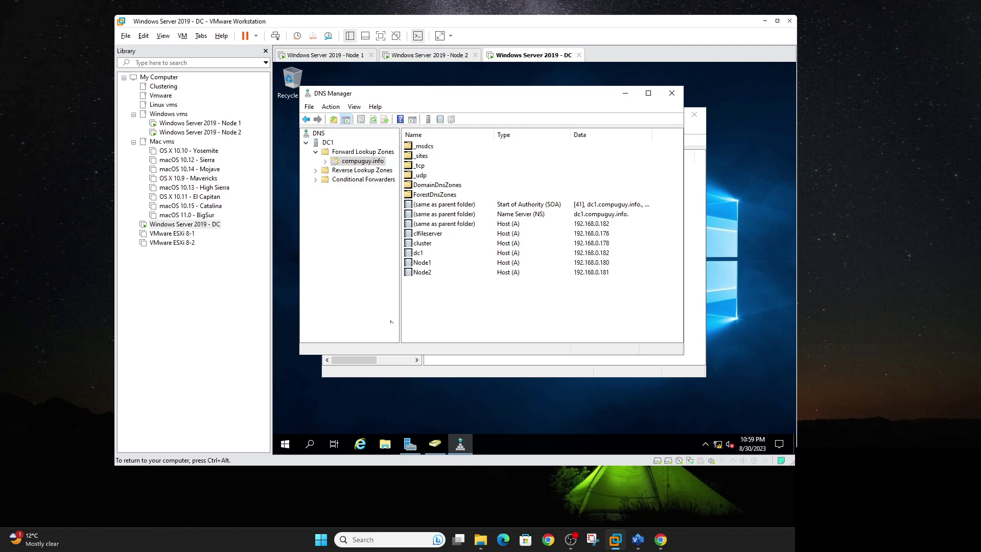
Examine the cluster computer account's description in Active Directory Users and Computers, and look over the NODE1 and NODE2 accounts beside it
left_click(405, 364)
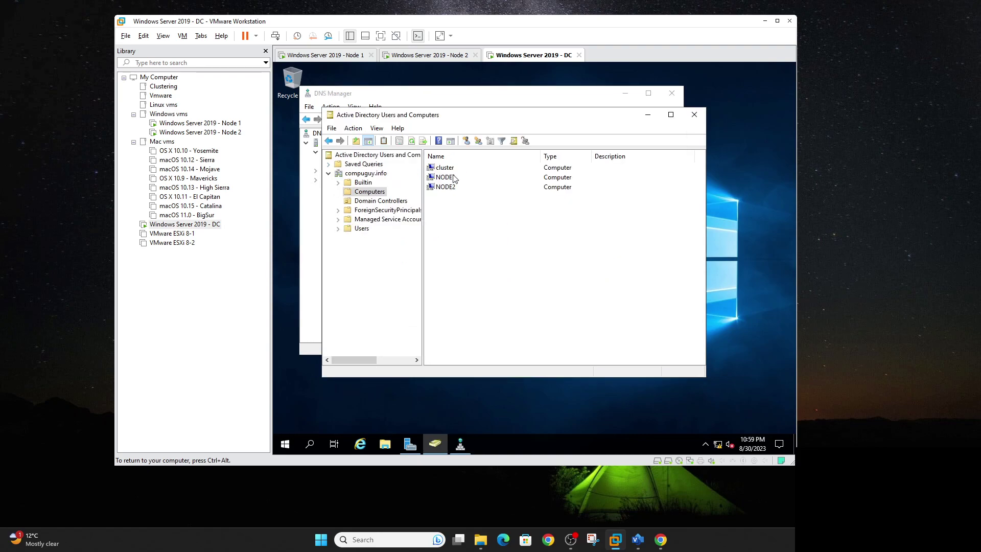
left_click(444, 156)
left_click(442, 167)
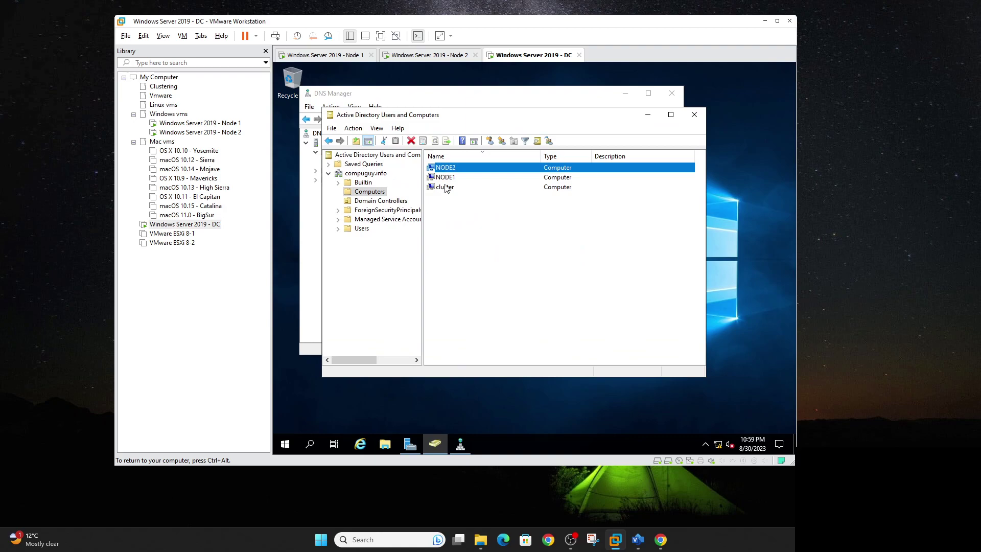
left_click(445, 188)
right_click(445, 193)
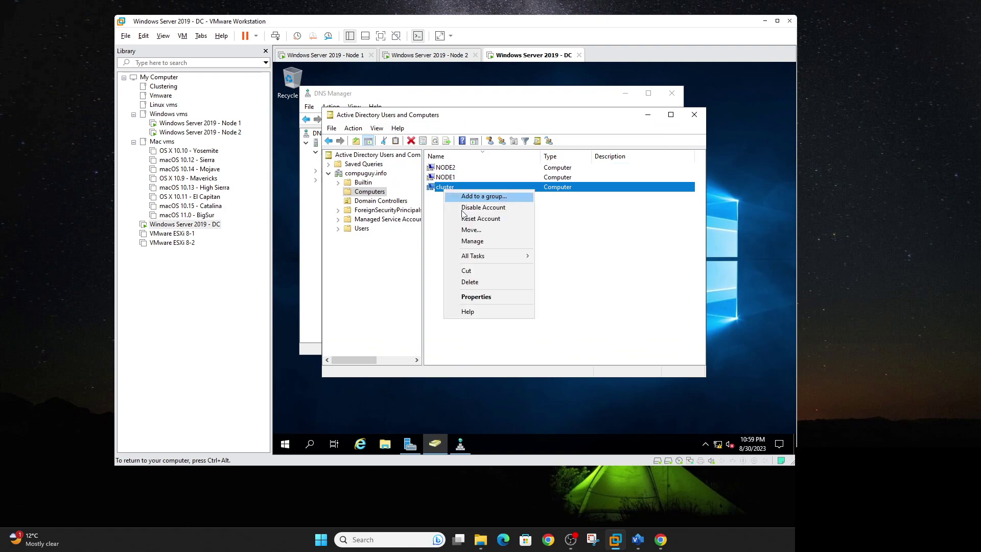
left_click(479, 298)
left_click_drag(564, 246, 448, 246)
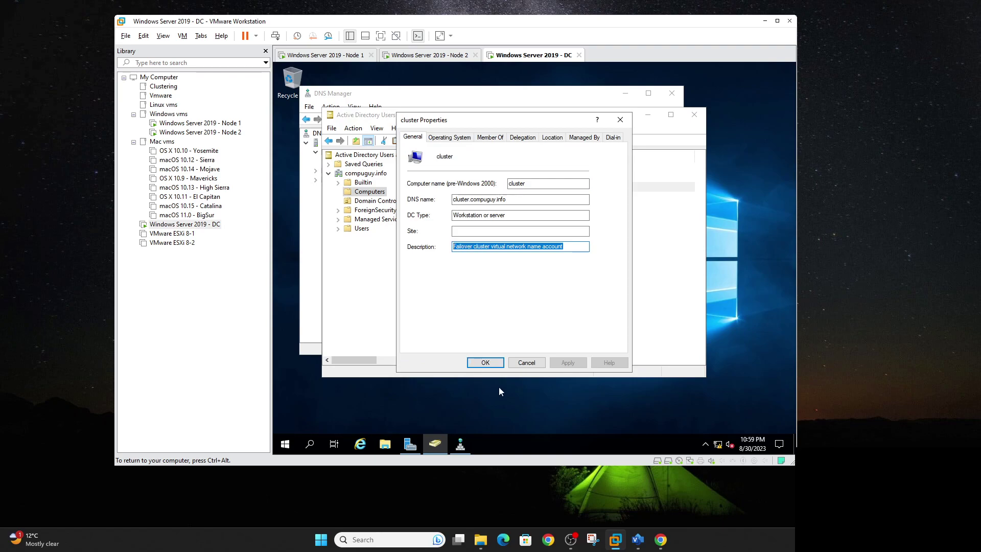
left_click(488, 362)
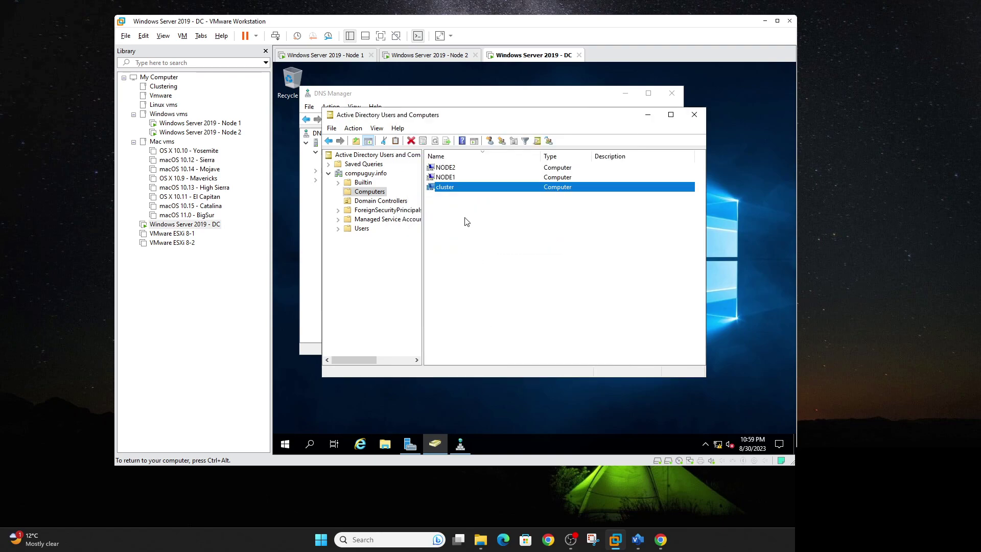
left_click(449, 177)
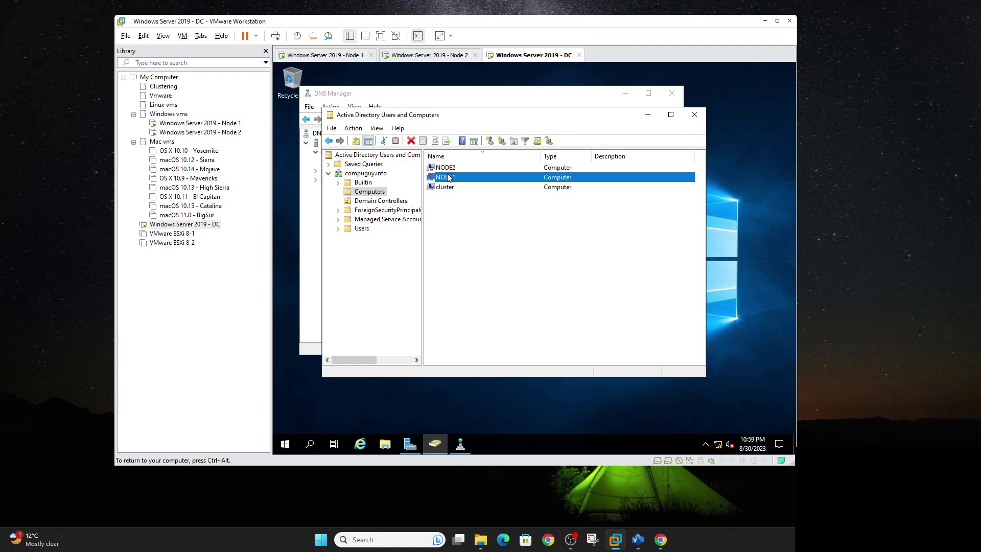
left_click(448, 168)
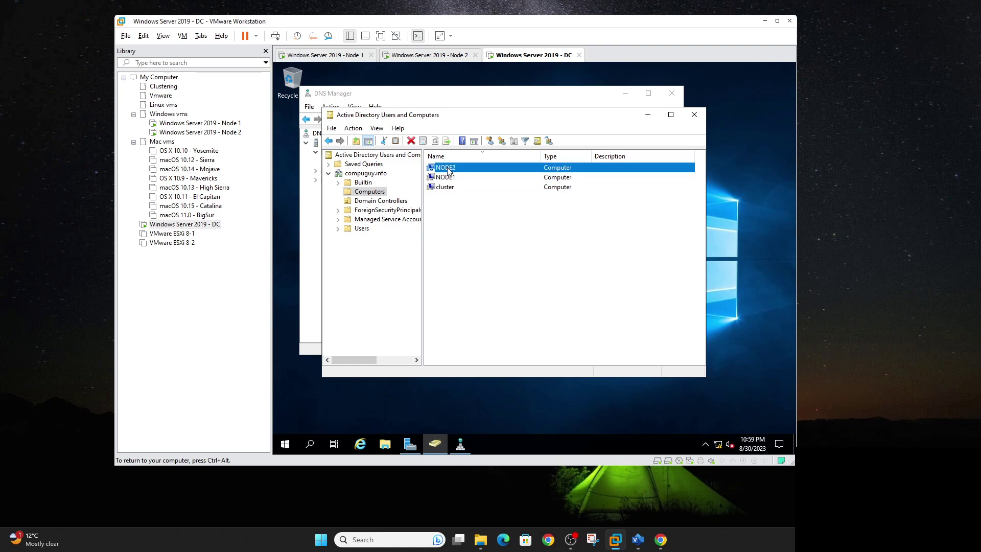
left_click(446, 190)
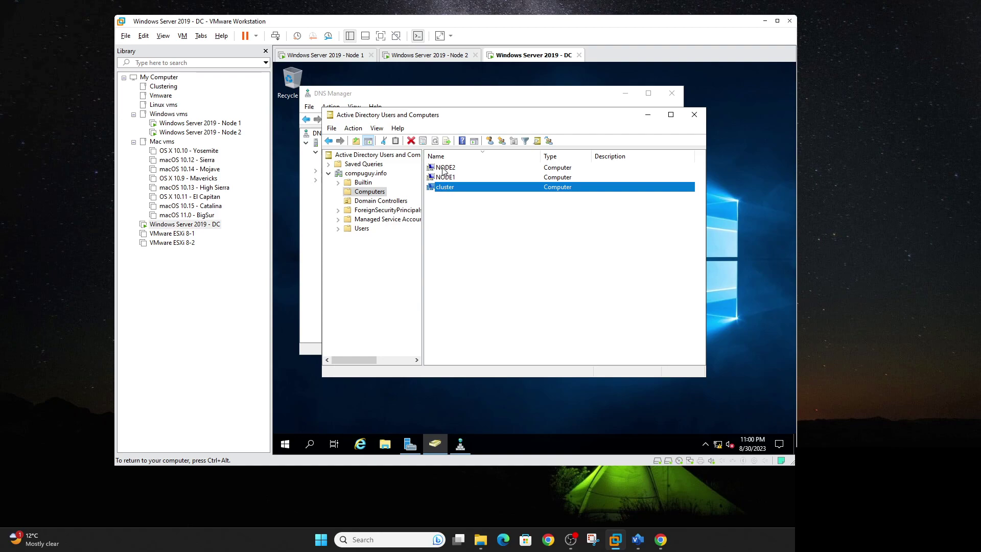
Switch to Node 2 and check the owner, shares and summary of the clfileserver role there
left_click(223, 132)
left_click(226, 124)
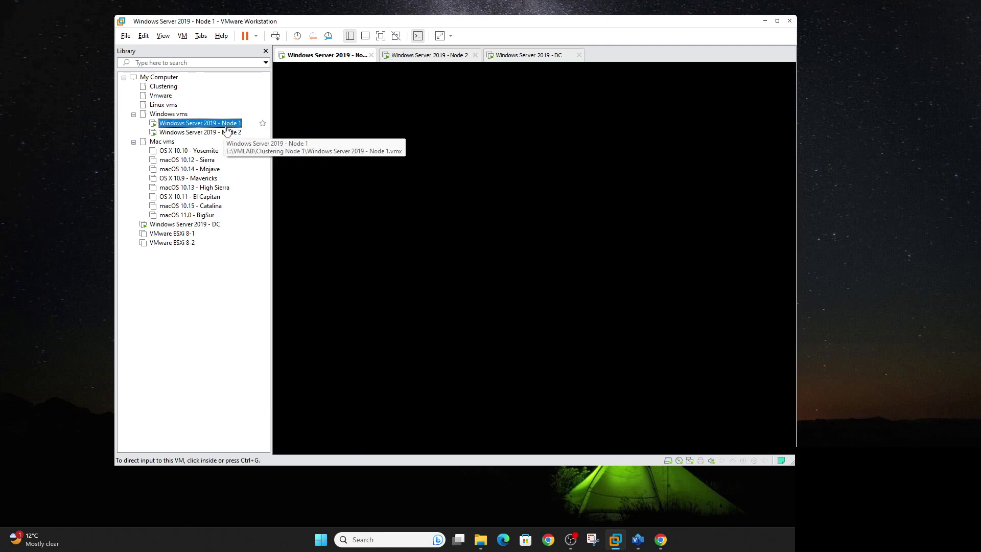
left_click(225, 133)
left_click(317, 128)
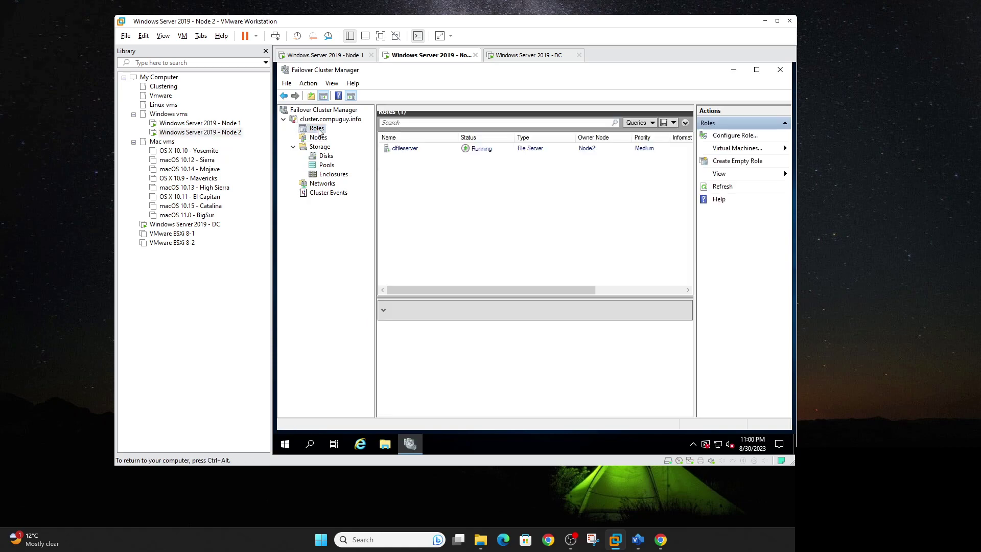
left_click(406, 149)
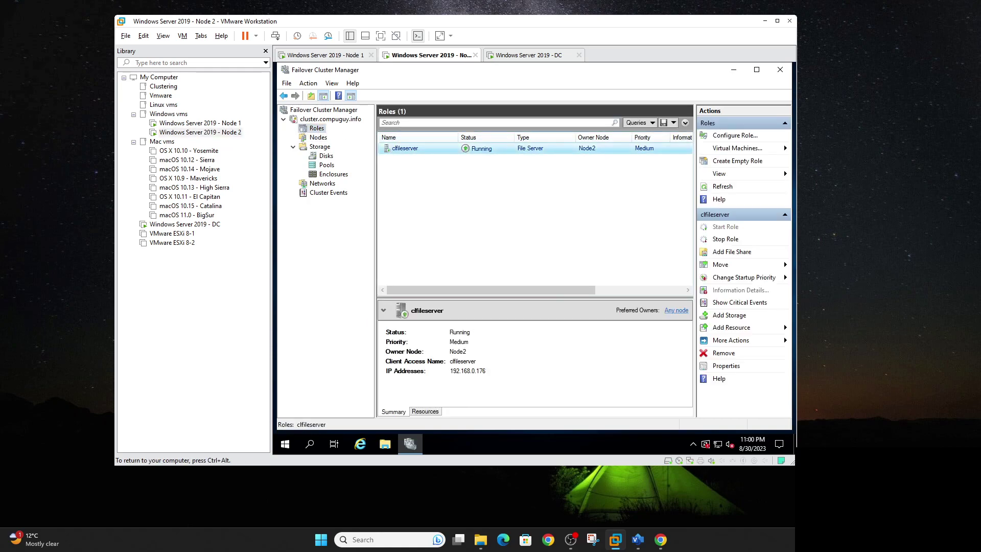
left_click(448, 413)
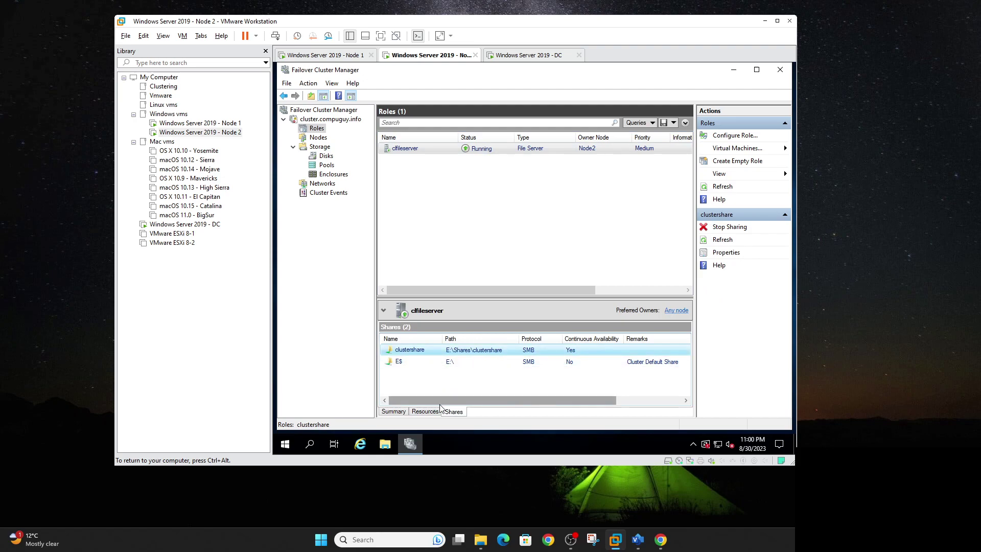
left_click(401, 411)
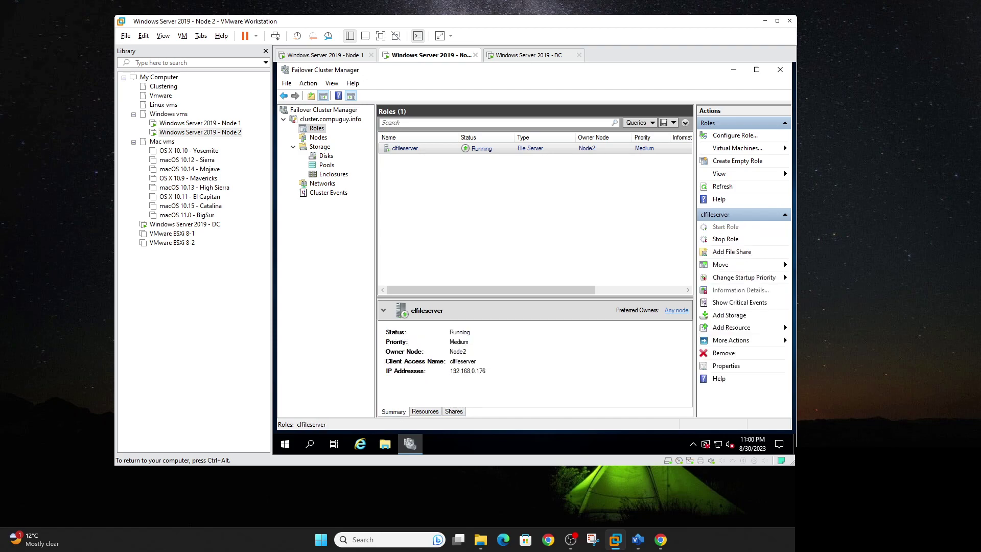
Check the cluster nodes' status and votes, the clfileserver role's owner and the owner of Cluster Disk 1 on Node 2
left_click(317, 139)
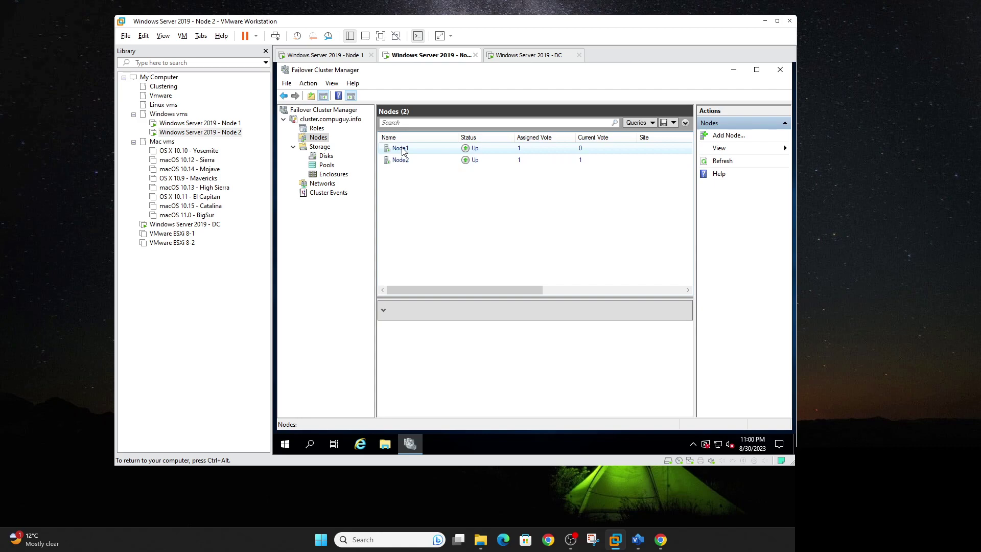
left_click(317, 129)
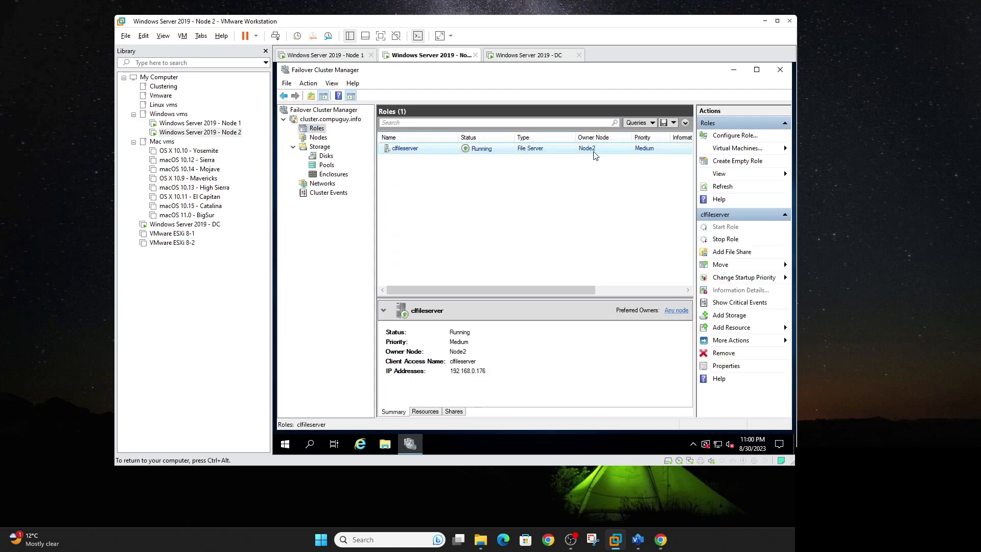
left_click(325, 155)
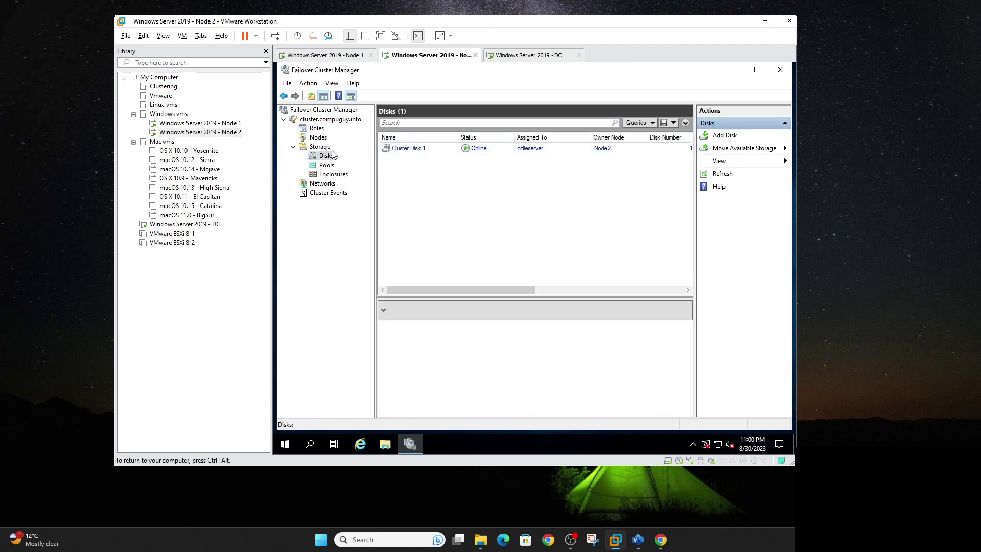
left_click(317, 130)
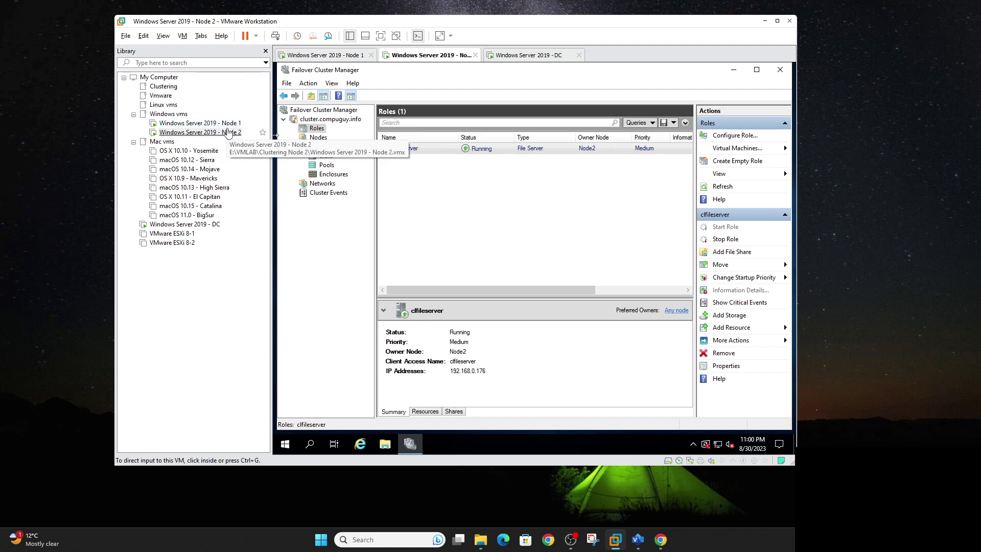
left_click(323, 139)
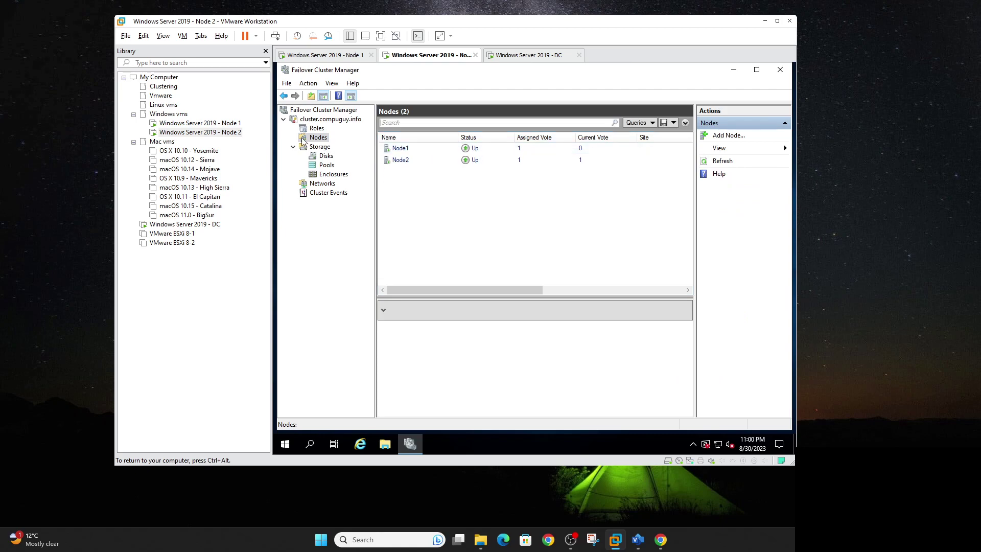
left_click(313, 128)
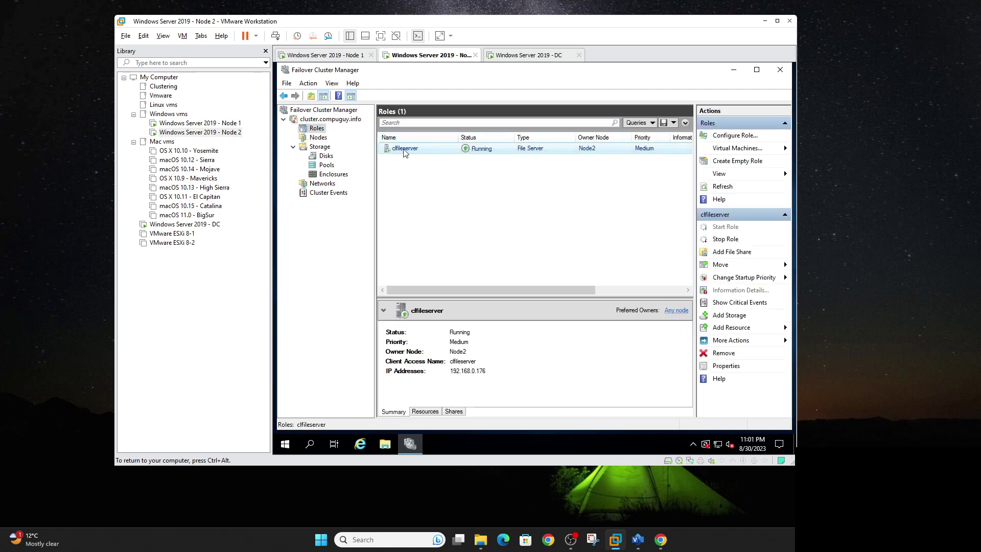
Look over the clfileserver role's shares and the status of its resources on Node 2
left_click(453, 412)
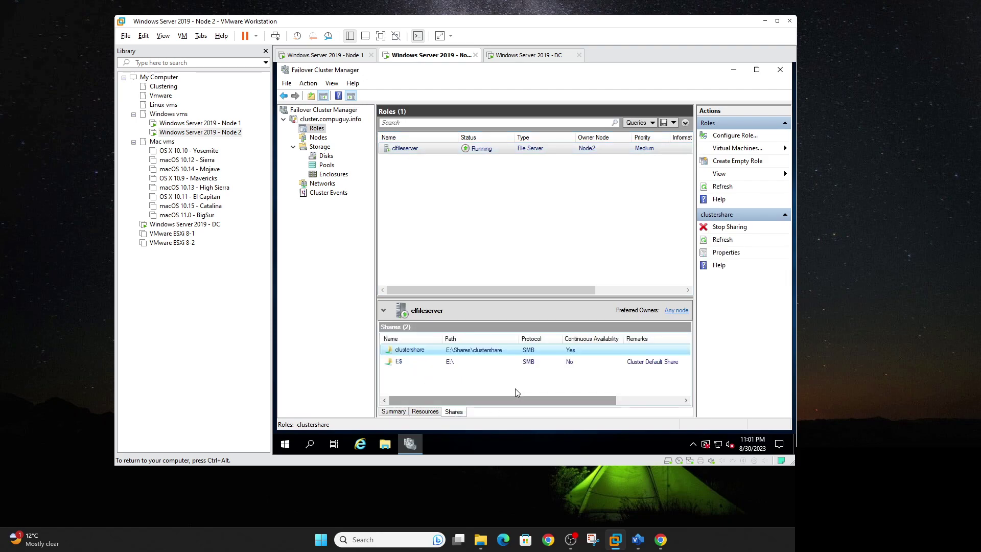
left_click(435, 413)
scroll(461, 374, "down", 1)
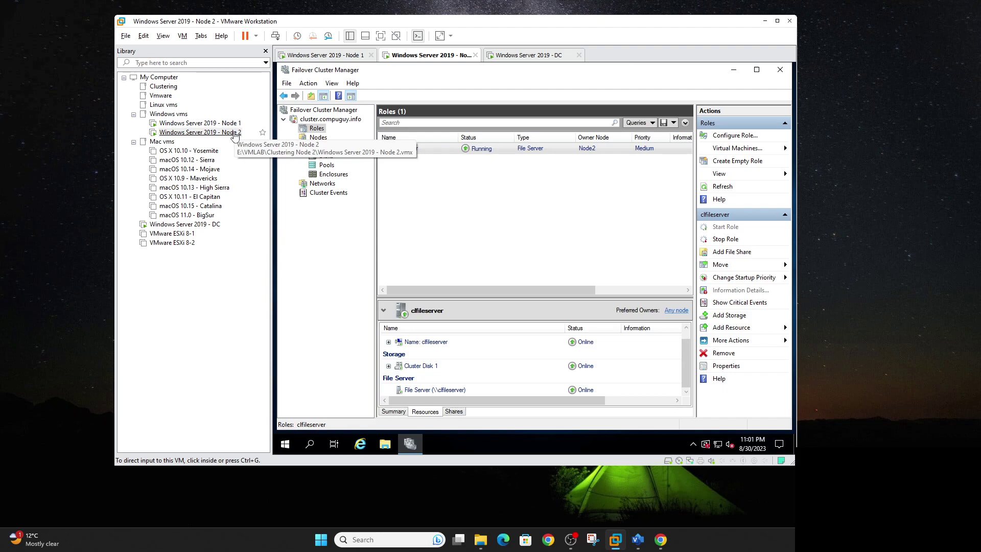
right_click(233, 134)
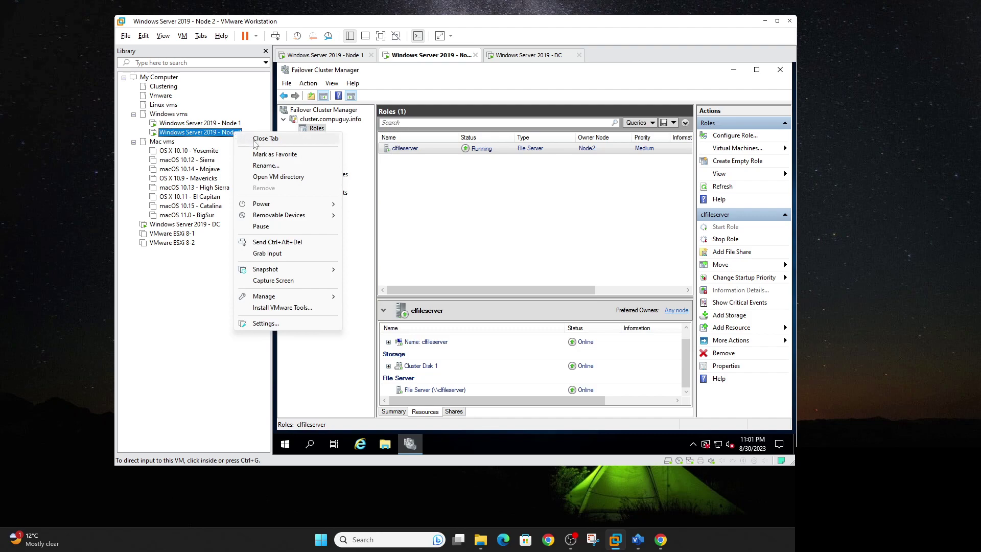
mouse_move(316, 204)
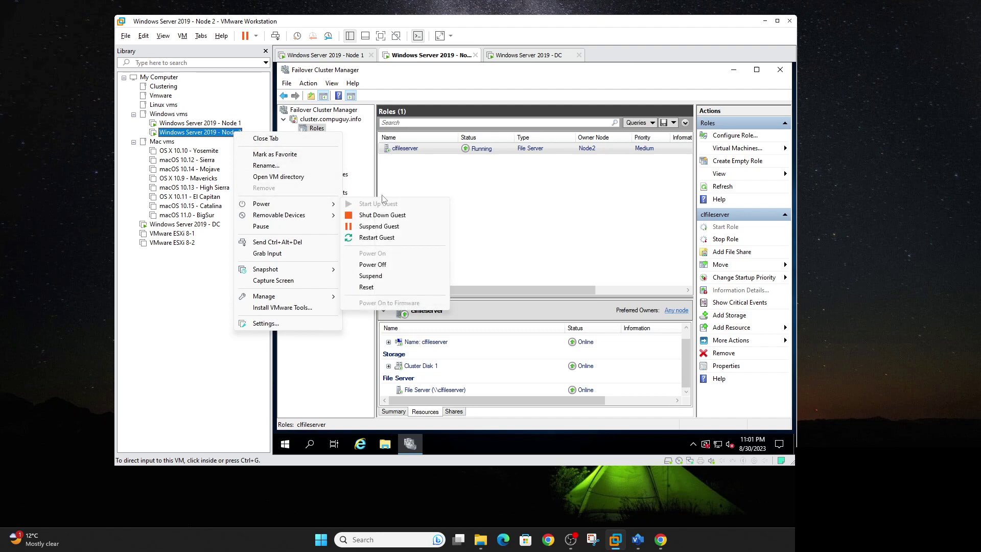
left_click(218, 125)
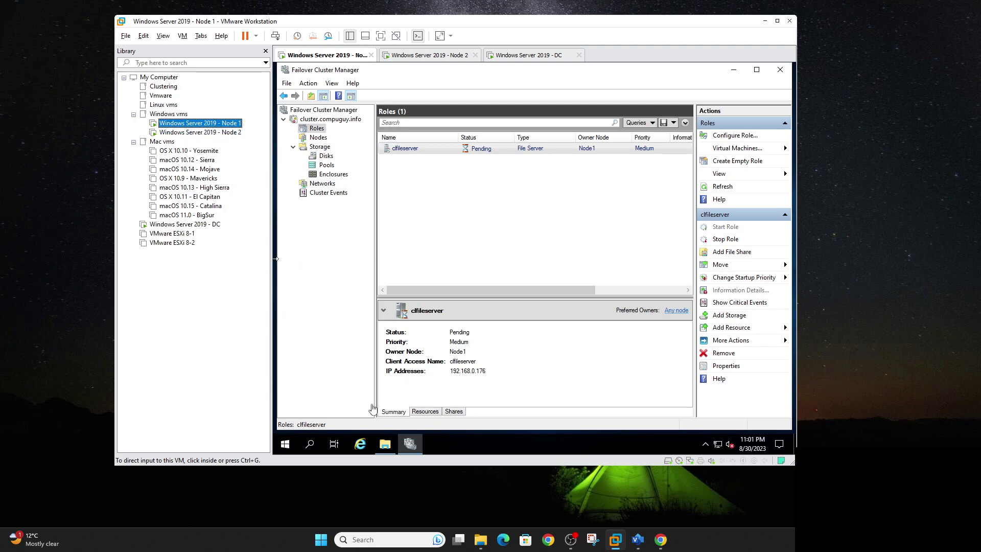
left_click(201, 131)
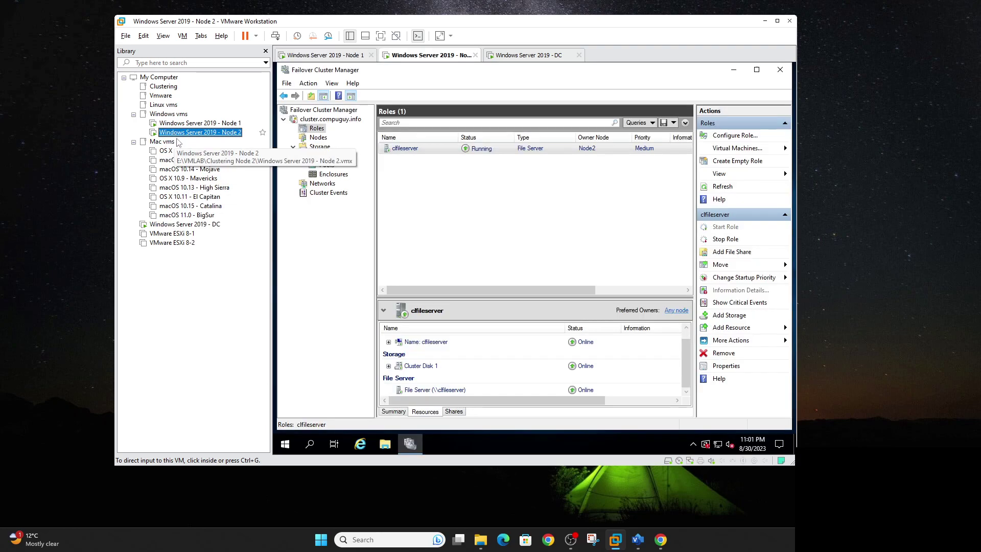
Open Services on Node 2 and check the status of the Cluster Service
left_click(286, 443)
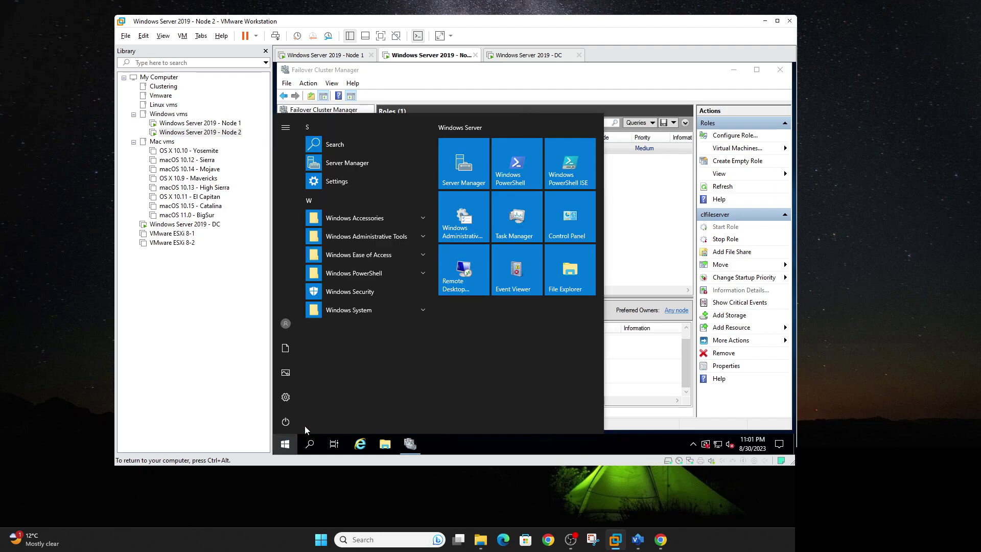
type("servi")
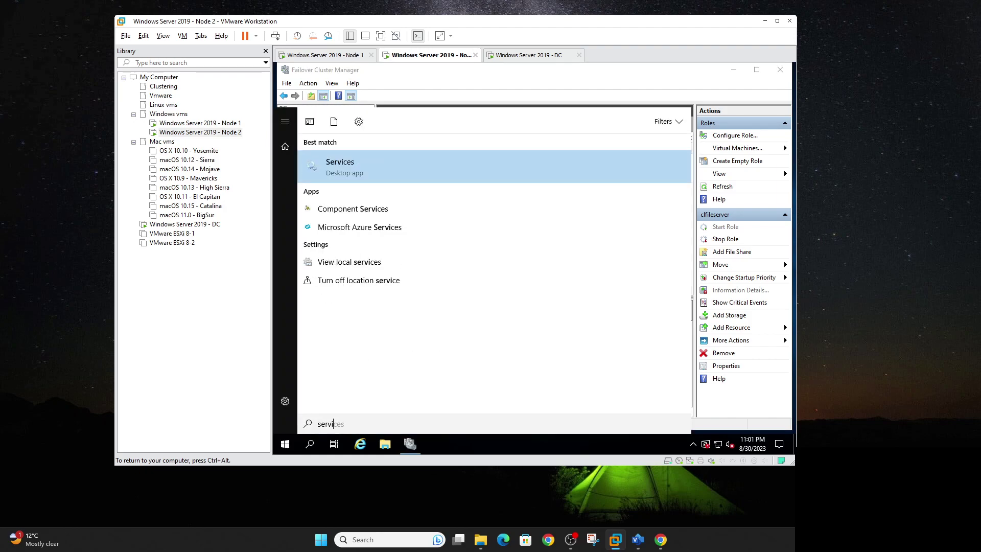
left_click(358, 167)
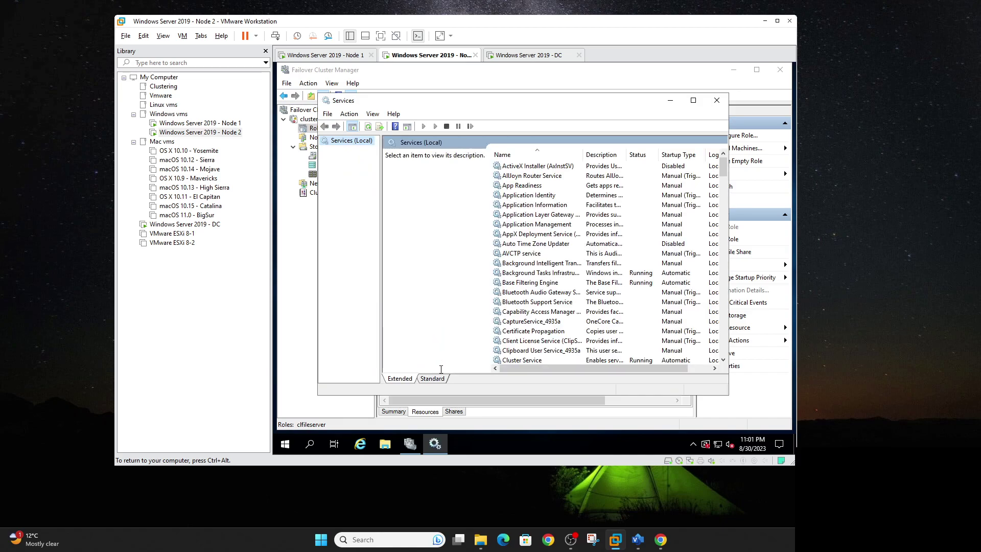
left_click(520, 357)
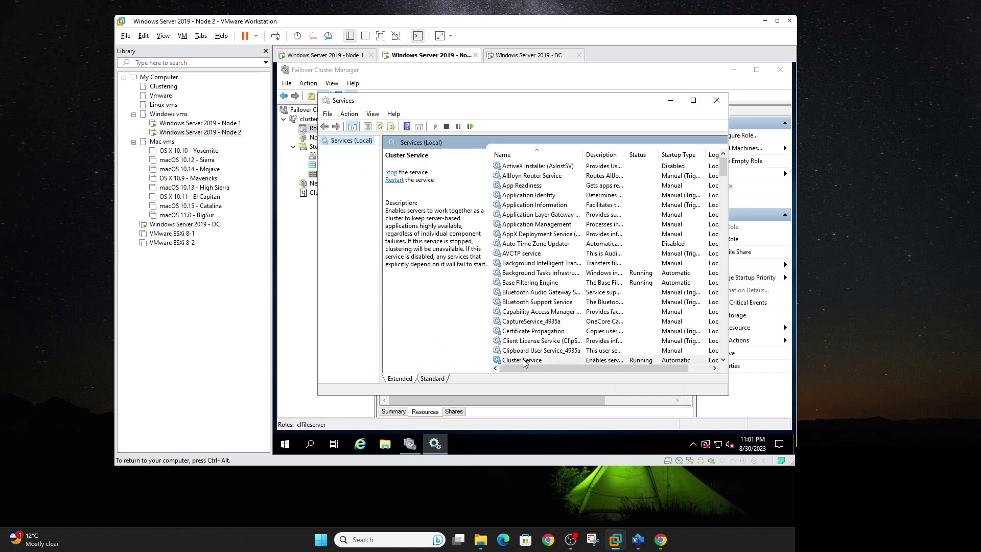
Switch to Node 1, open Services there and check the status of the Cluster Service
left_click(229, 125)
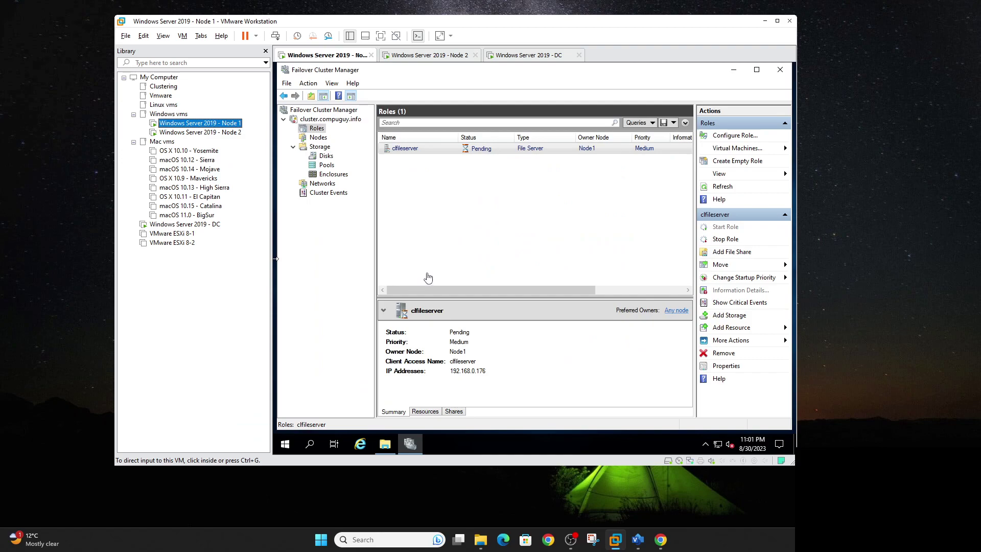
left_click(285, 444)
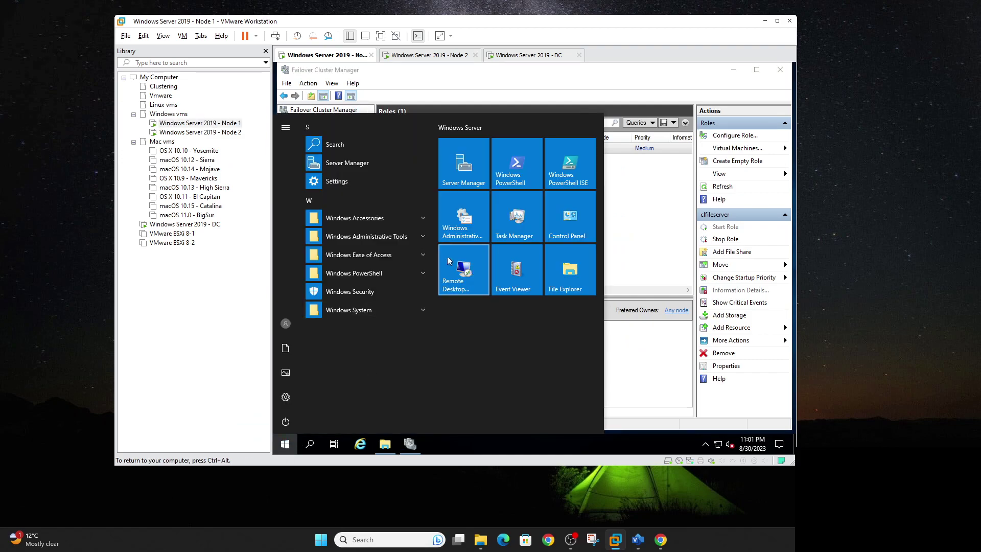
left_click(274, 360)
left_click(285, 443)
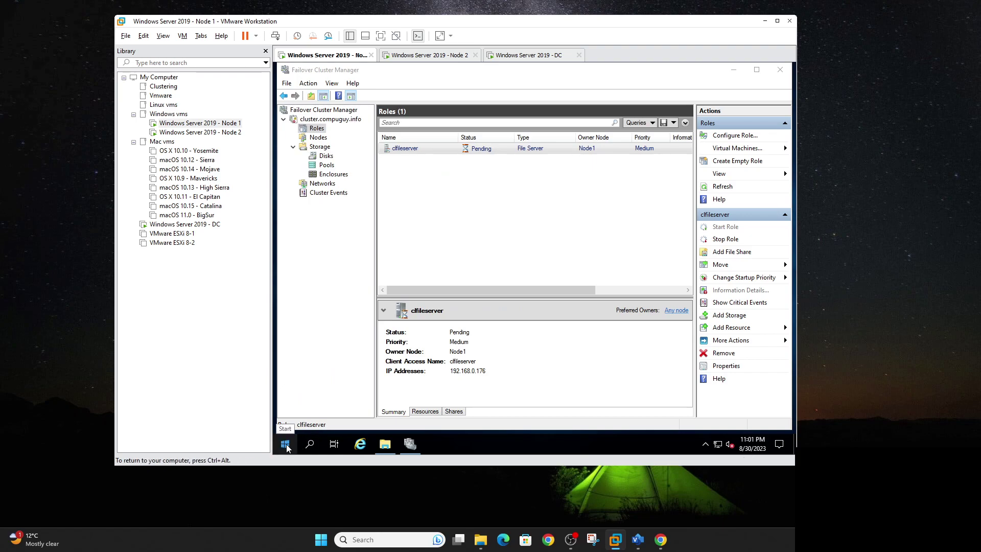
left_click(285, 445)
type("serv")
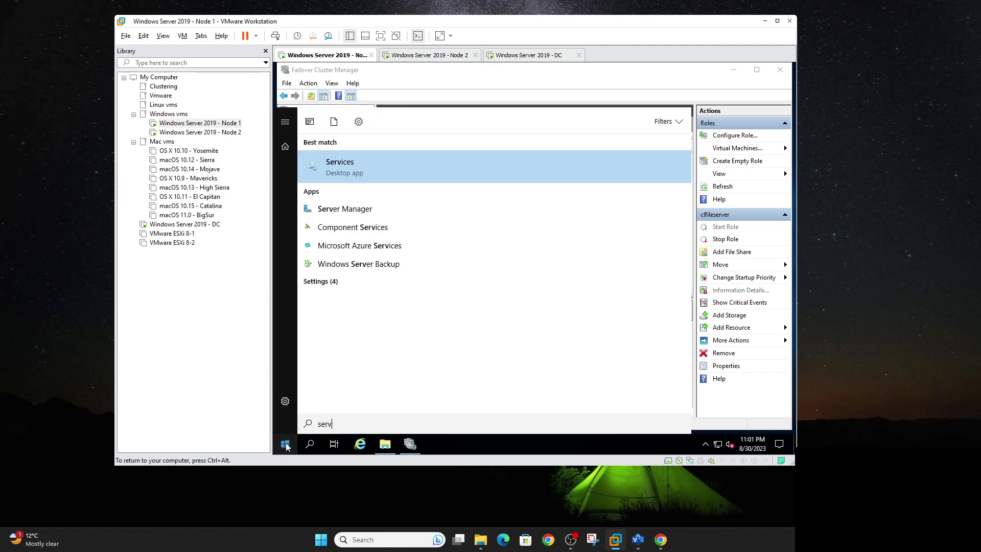
left_click(344, 173)
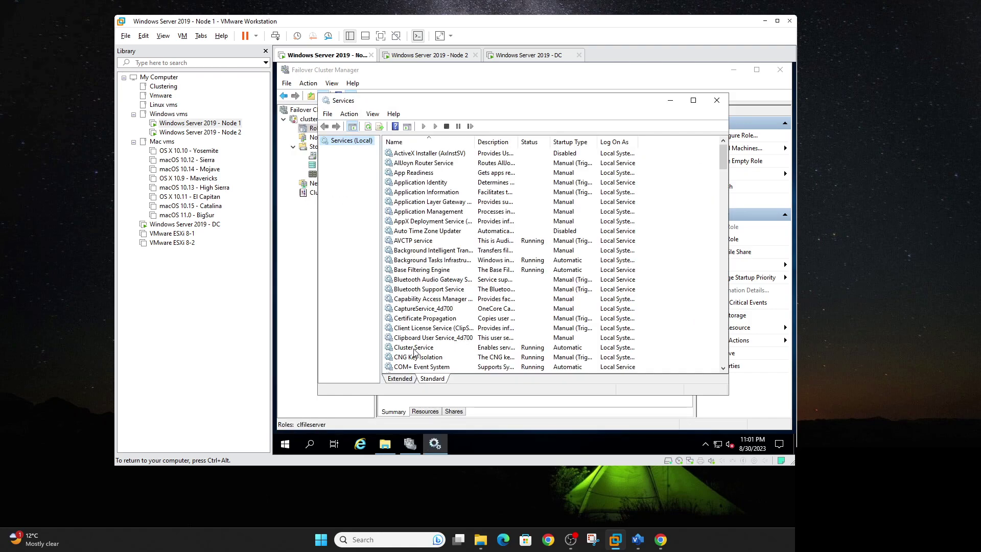
left_click(414, 348)
Compare the Cluster Service status on Node 1 and Node 2 by alternating between the two machines, ending on Node 1
left_click(218, 132)
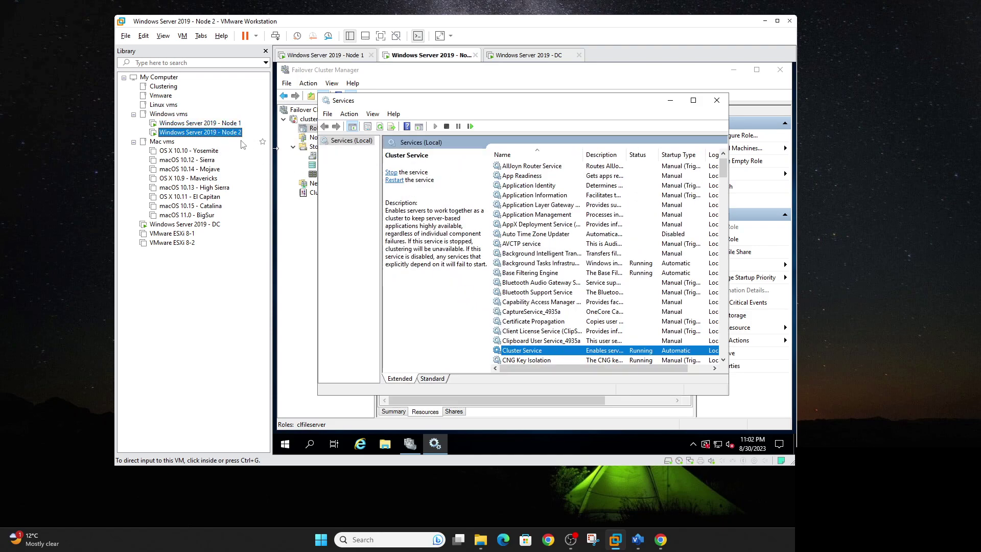
left_click(230, 123)
left_click(228, 132)
left_click(229, 124)
left_click(233, 132)
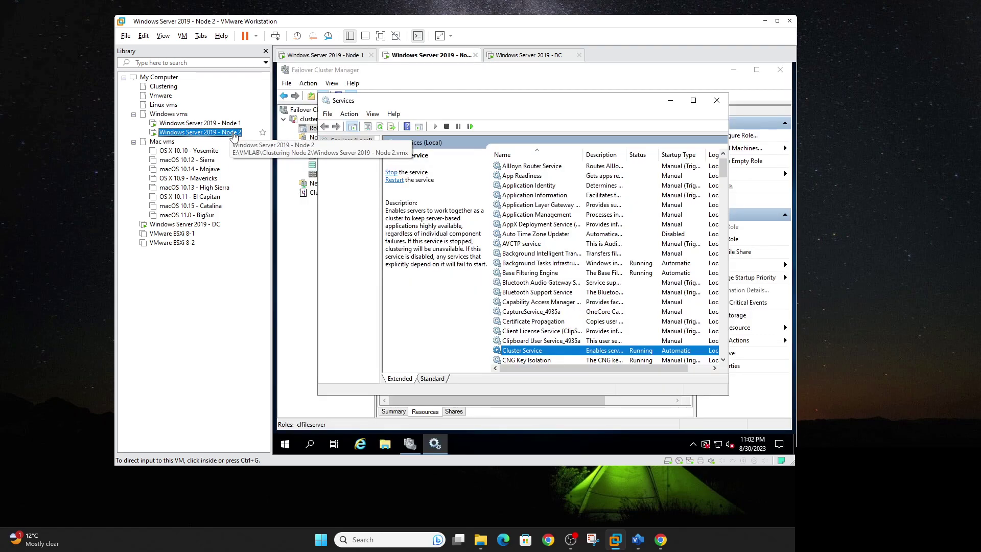
left_click(230, 123)
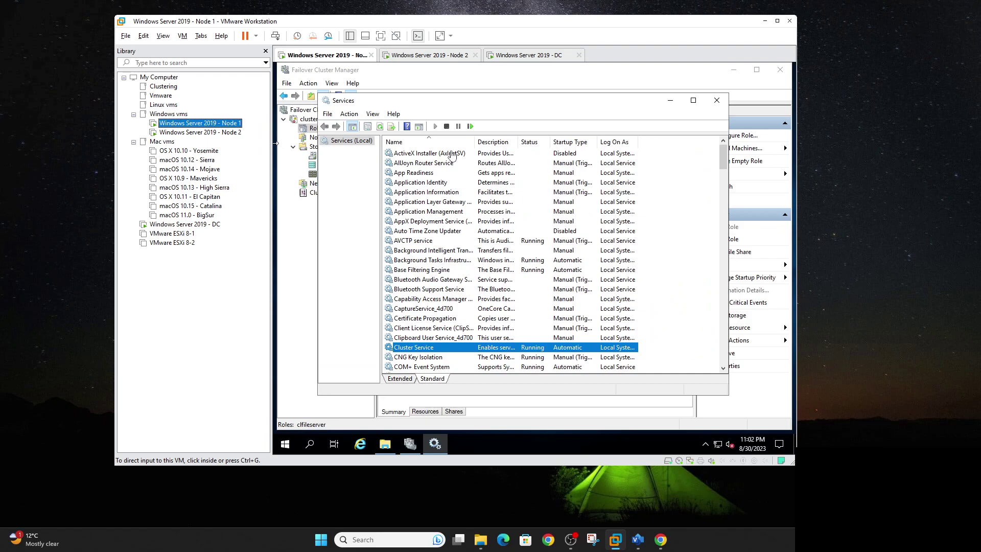
Close Services on Node 1 and check the owner of Cluster Disk 1 and the clfileserver role in the cluster
left_click(716, 100)
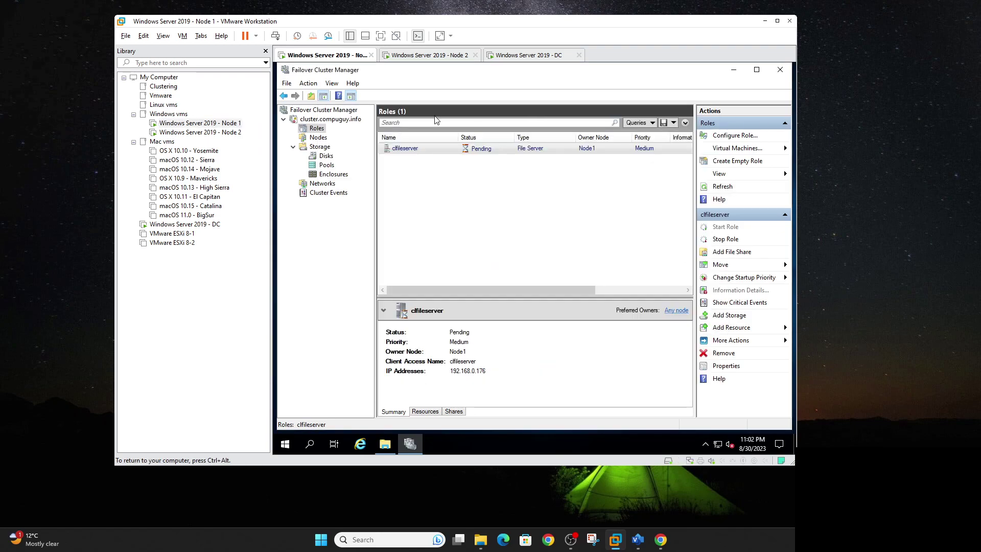
left_click(323, 156)
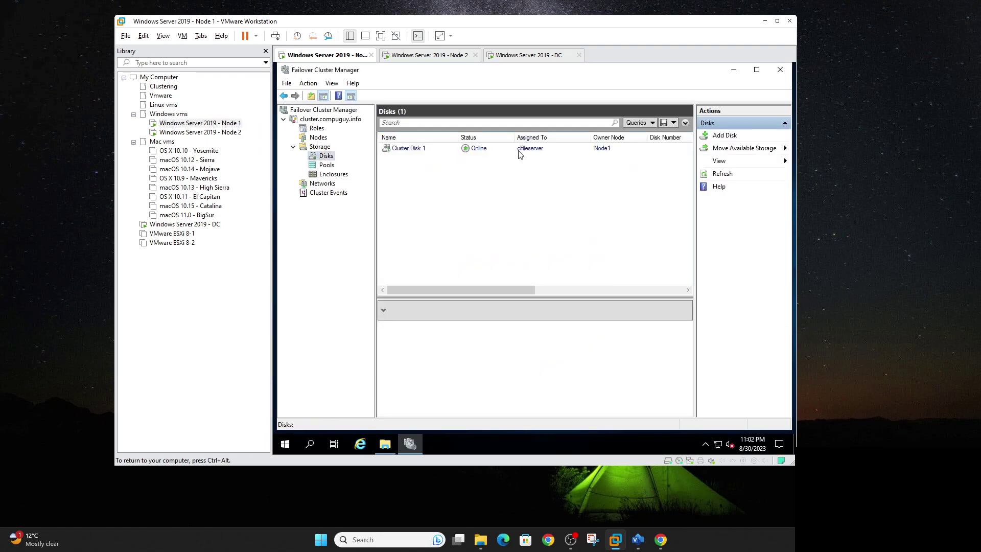
left_click(518, 150)
left_click(322, 129)
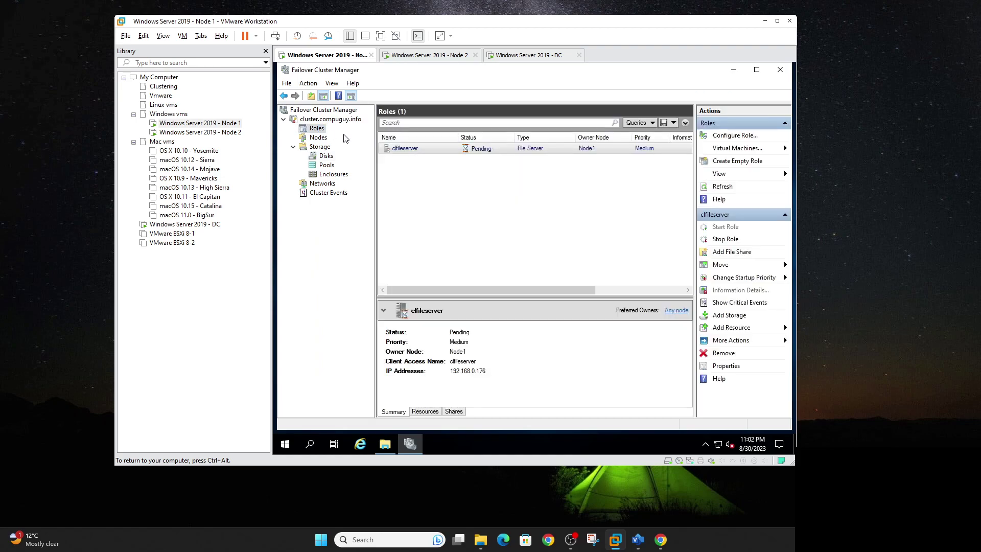
Open This PC in File Explorer on Node 1 and refresh it to check the attached drives
left_click(384, 446)
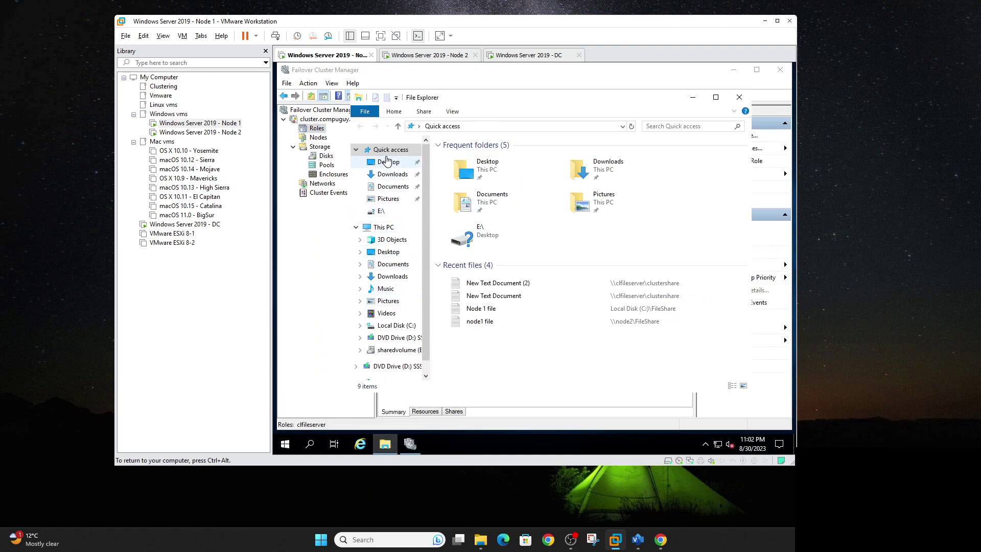
left_click(383, 226)
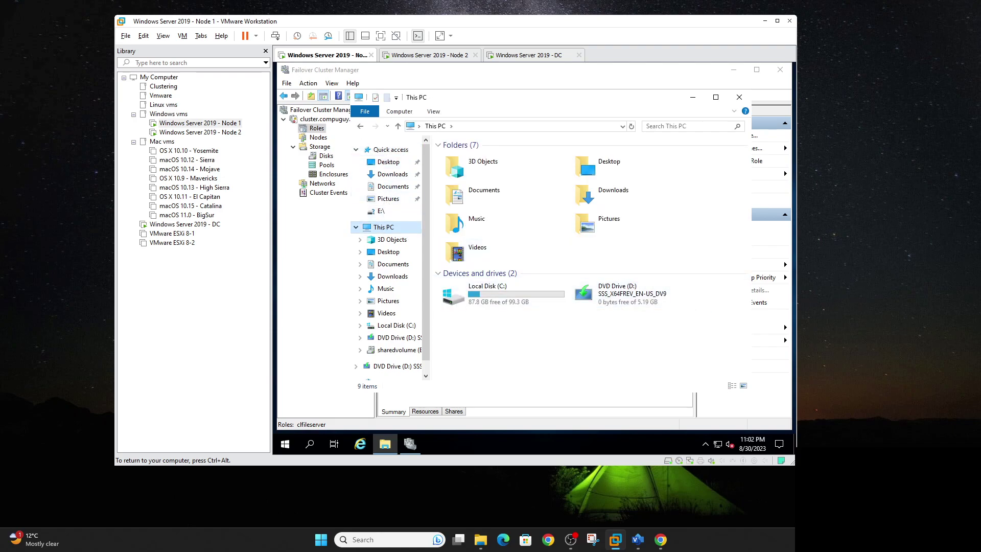
left_click(631, 126)
Switch to Node 2, close Services and refresh the cluster roles
left_click(230, 133)
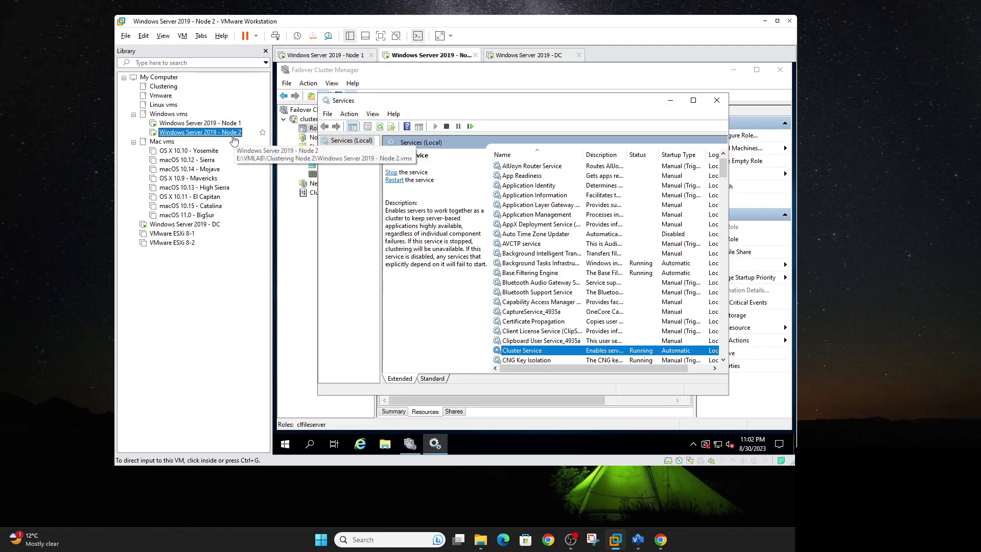
left_click(716, 102)
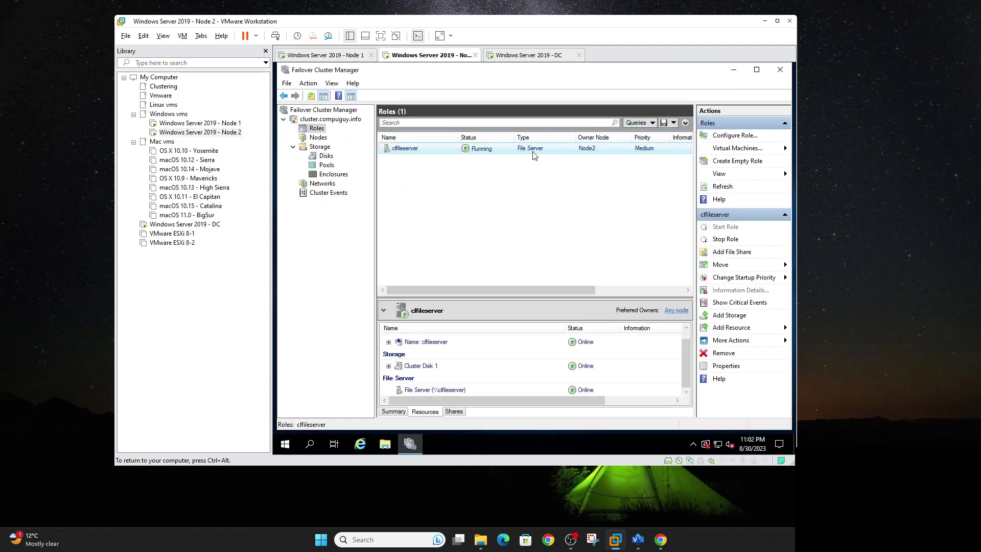
left_click(722, 187)
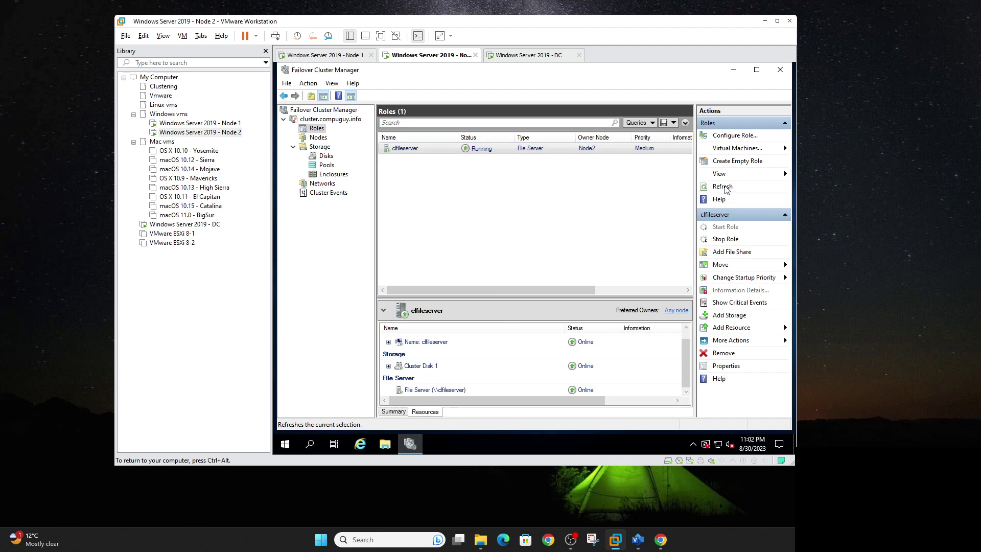
Return to Node 1, close File Explorer and refresh the cluster roles to update clfileserver's status and owner
left_click(225, 123)
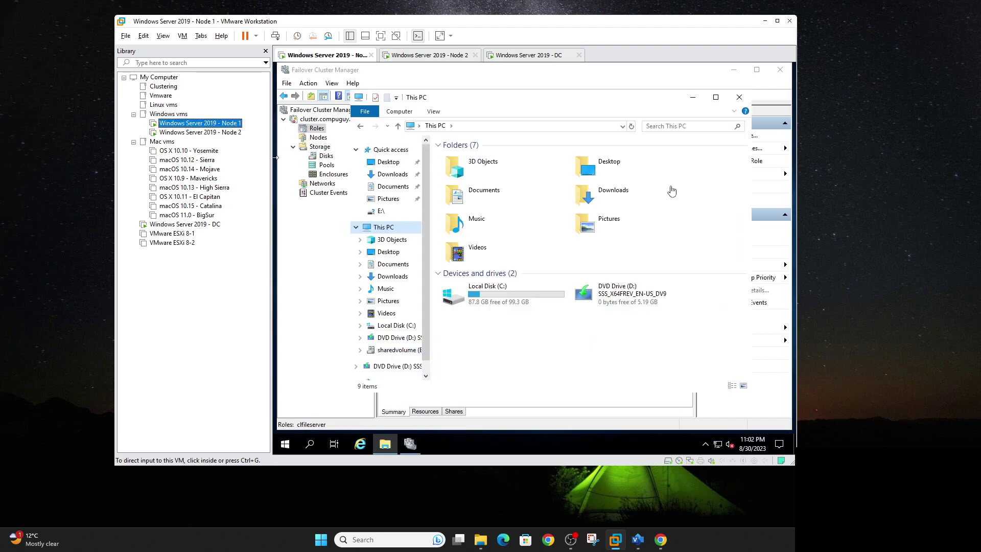
left_click(740, 97)
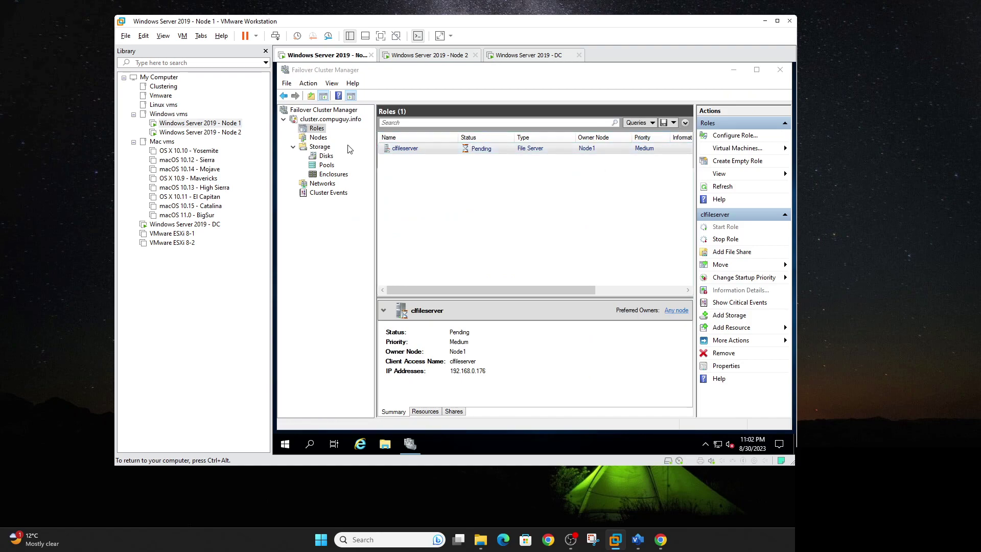
left_click(732, 187)
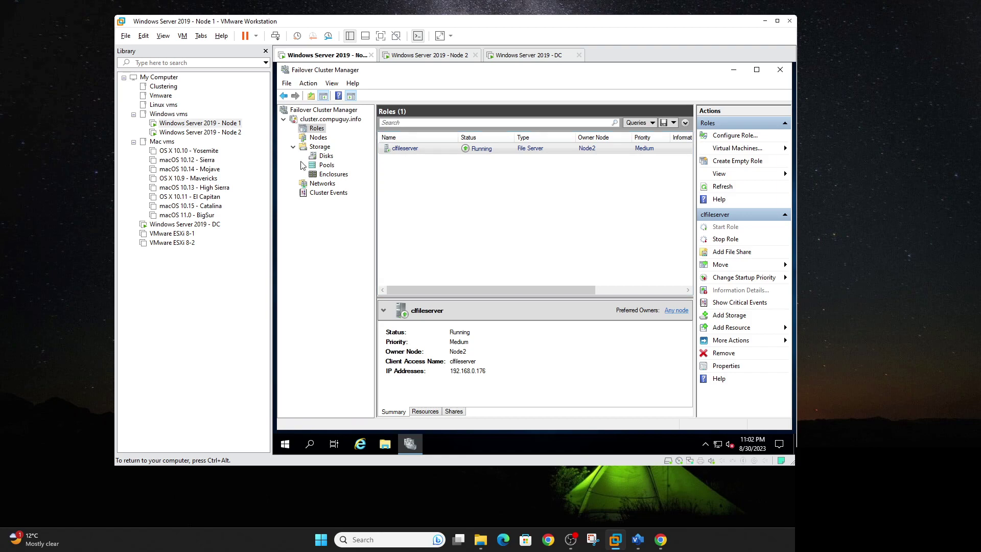
Check the owner node and volume details of Cluster Disk 1 in the cluster storage on Node 1
left_click(325, 156)
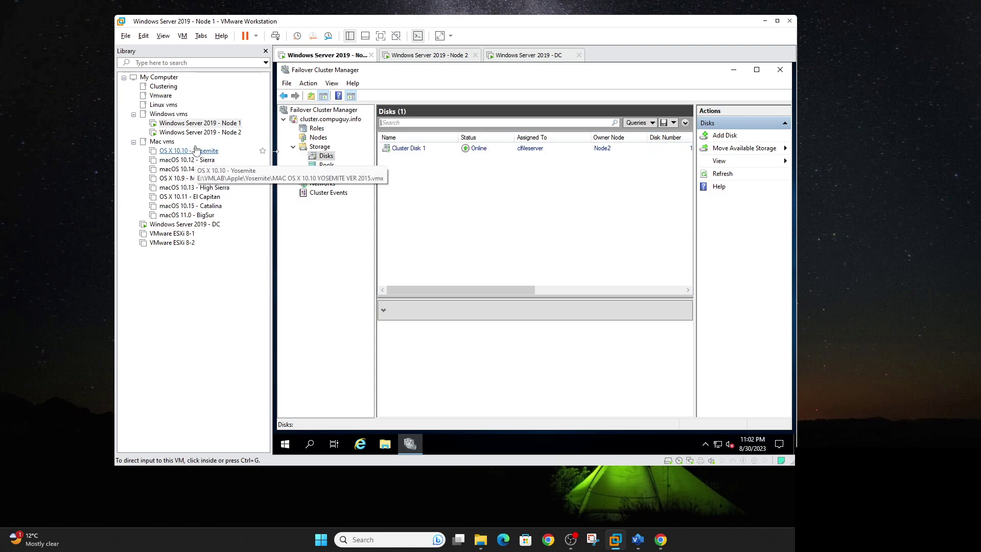
left_click(200, 123)
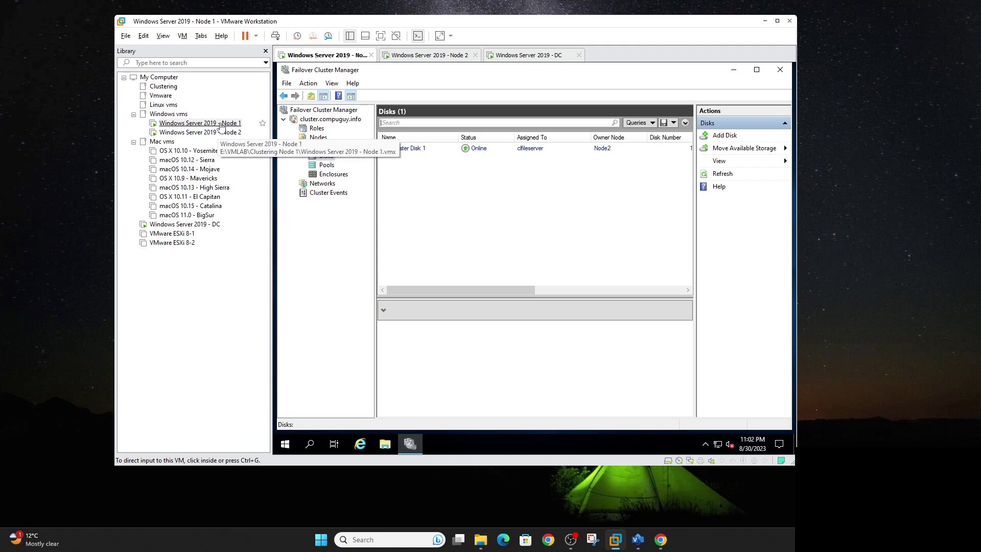
left_click(582, 151)
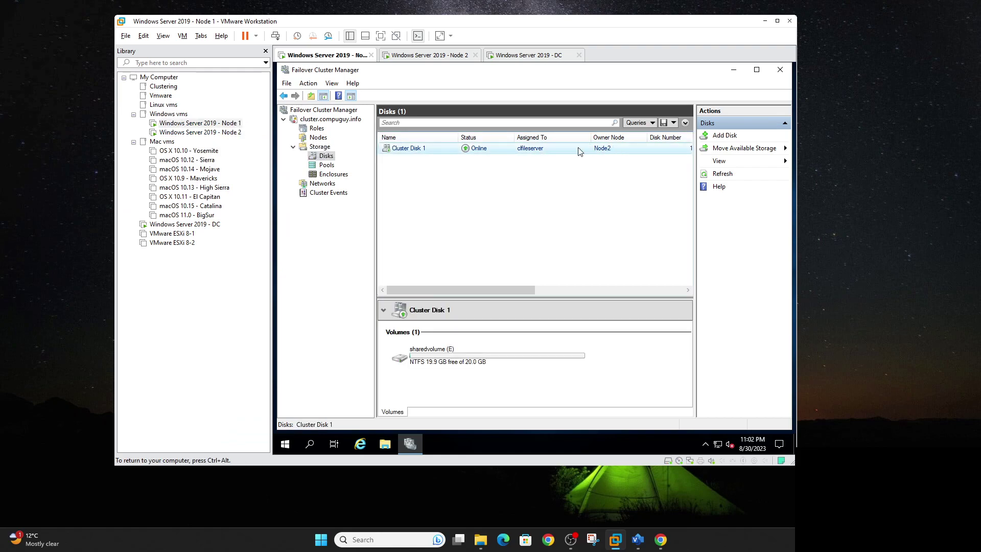
Switch to Node 2 and check in File Explorer that the sharedvolume (E:) drive is attached, viewing its contents and This PC
left_click(239, 133)
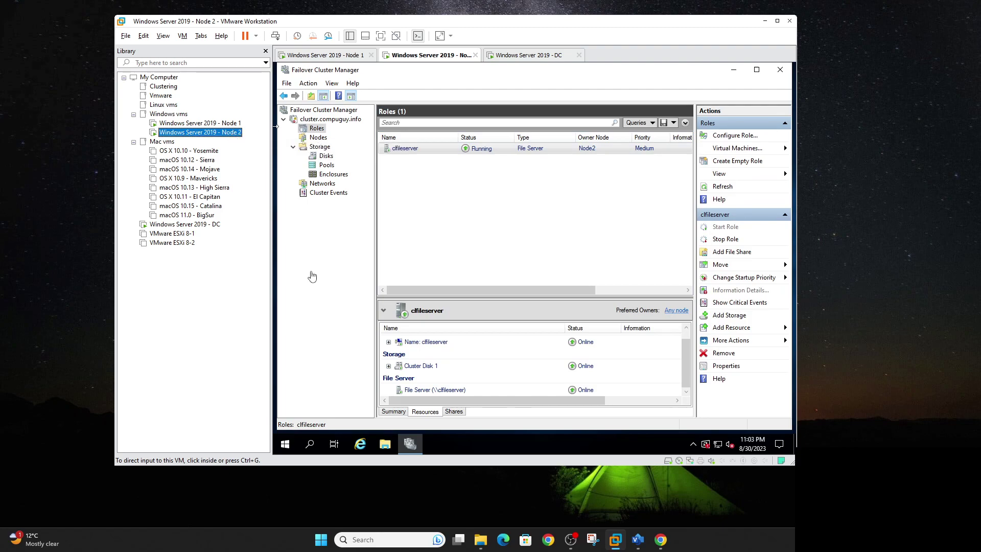
left_click(384, 444)
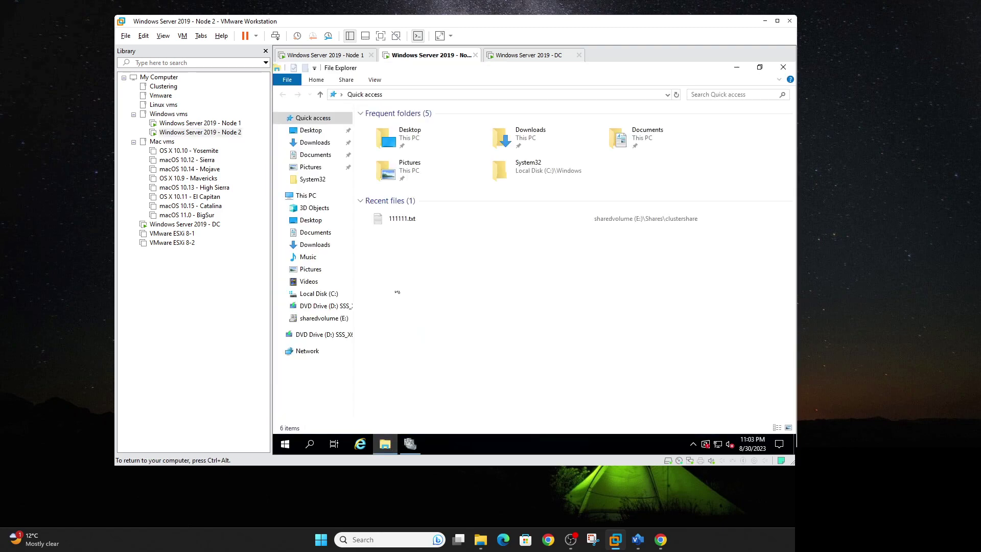
left_click(323, 320)
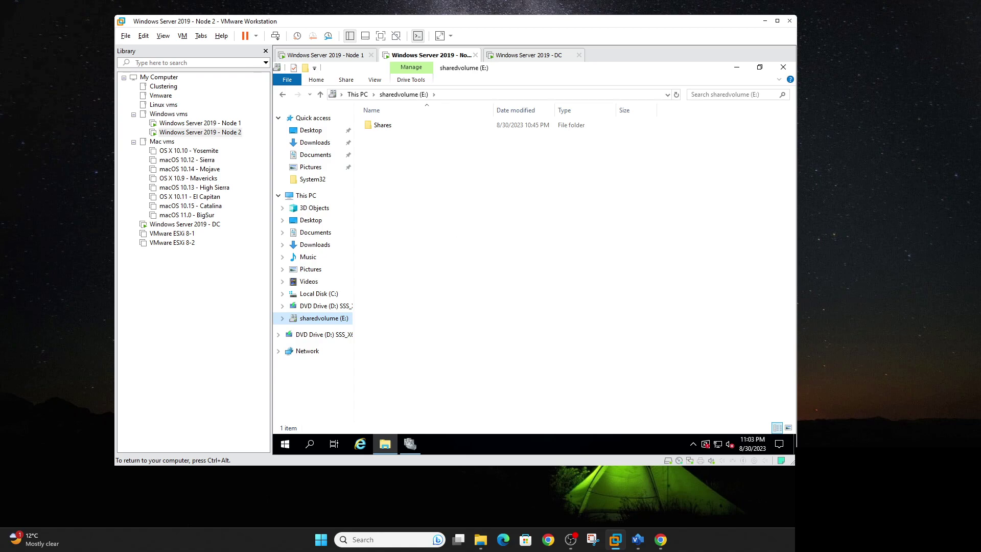
left_click(358, 94)
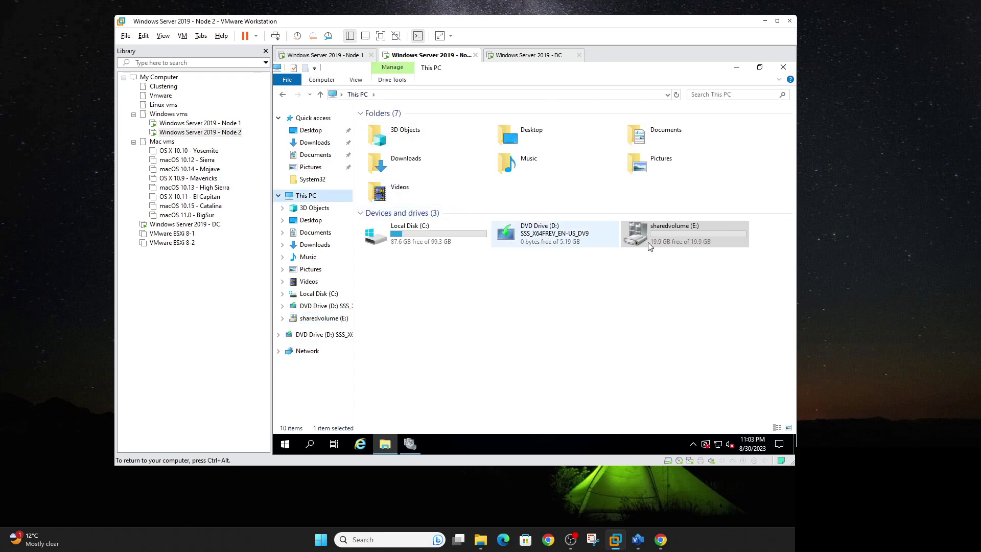